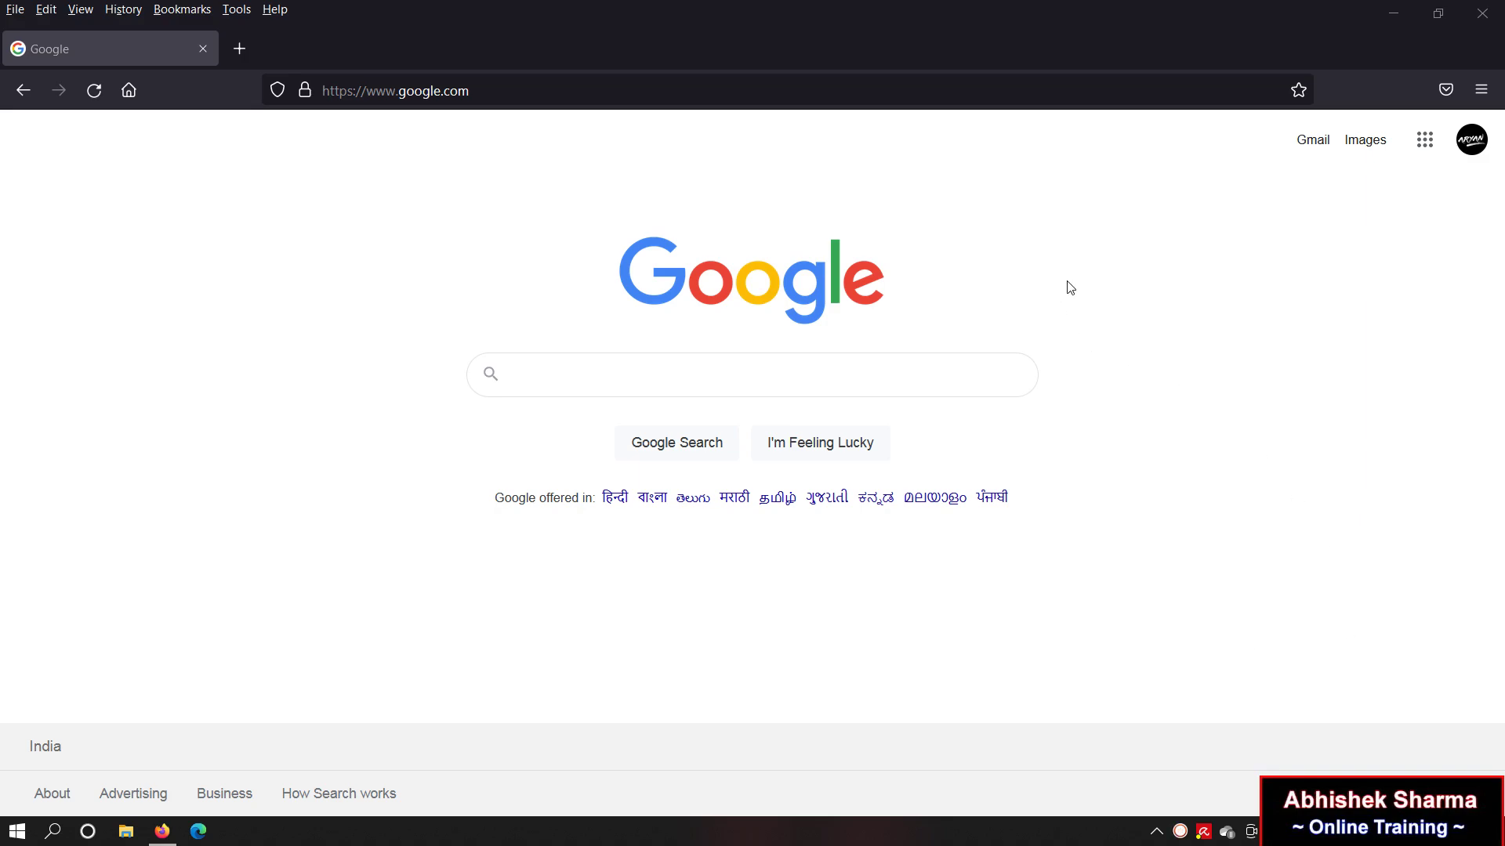
Step: Search Google for 'libreoffice' and open the LibreOffice site through its ad result
left_click(728, 383)
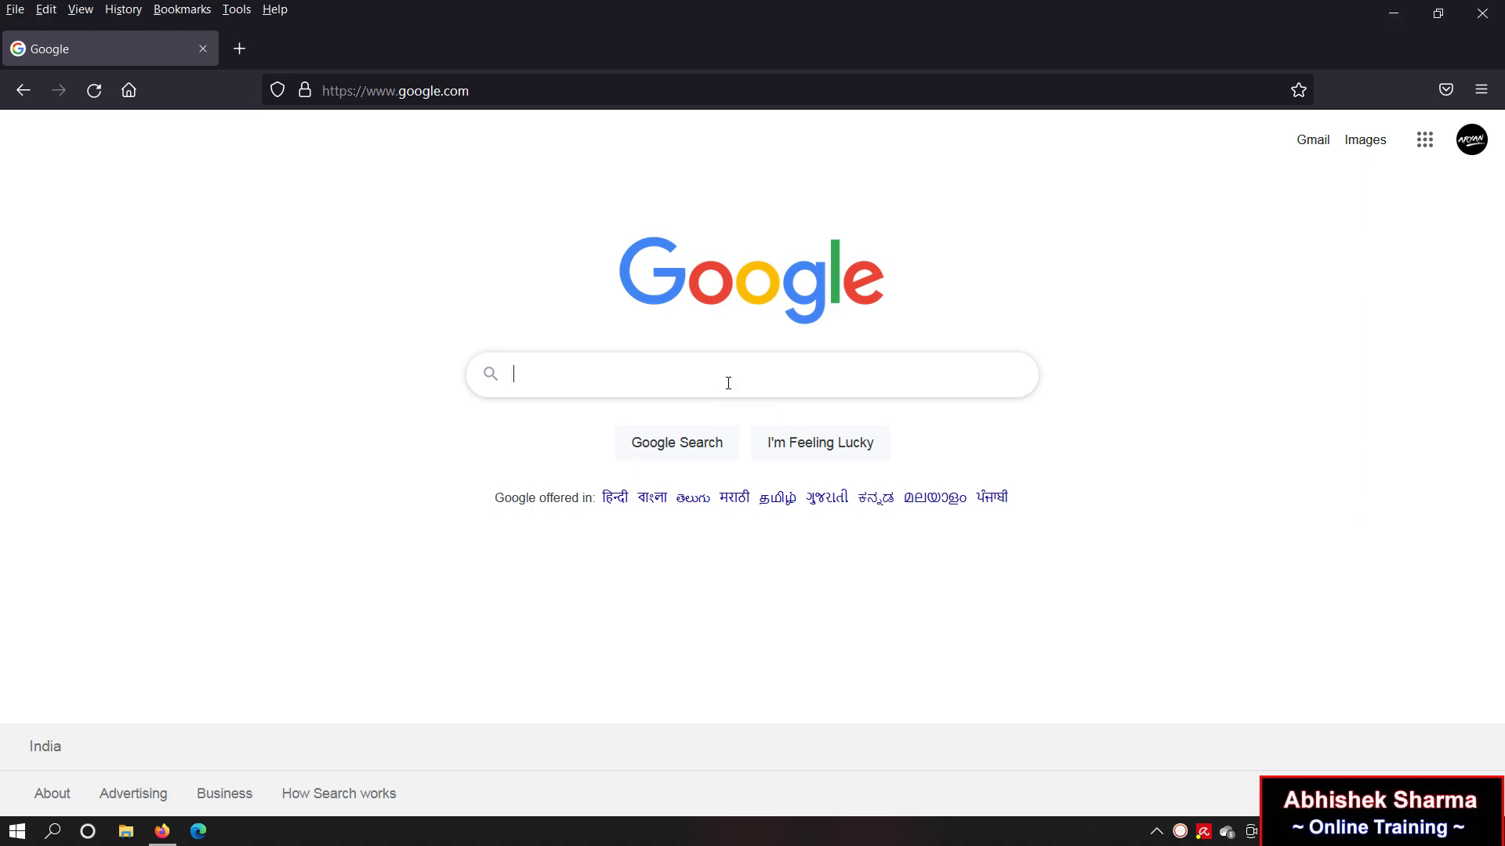
type("lib")
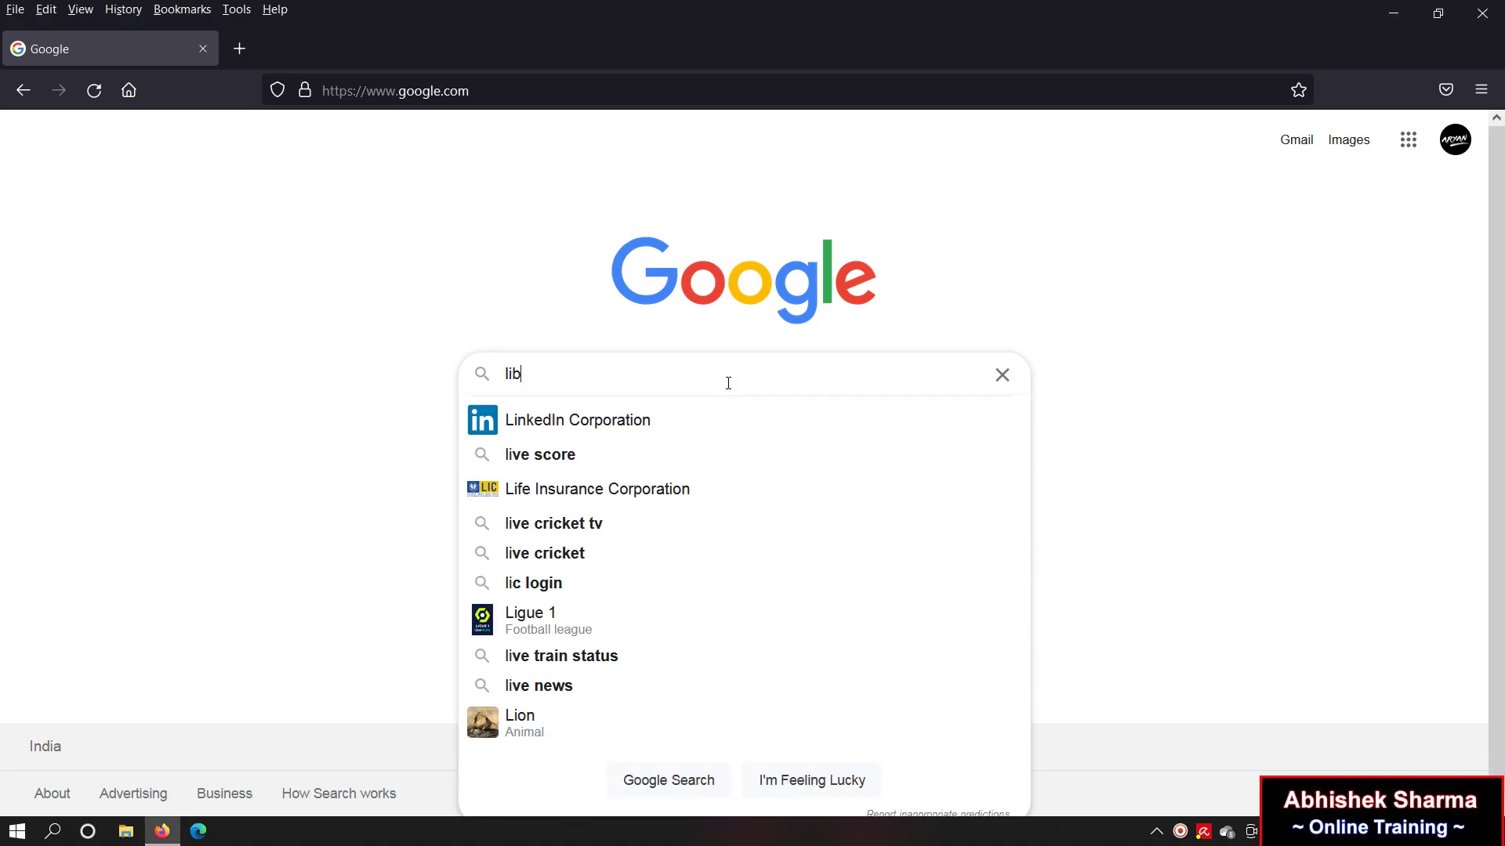
type("re")
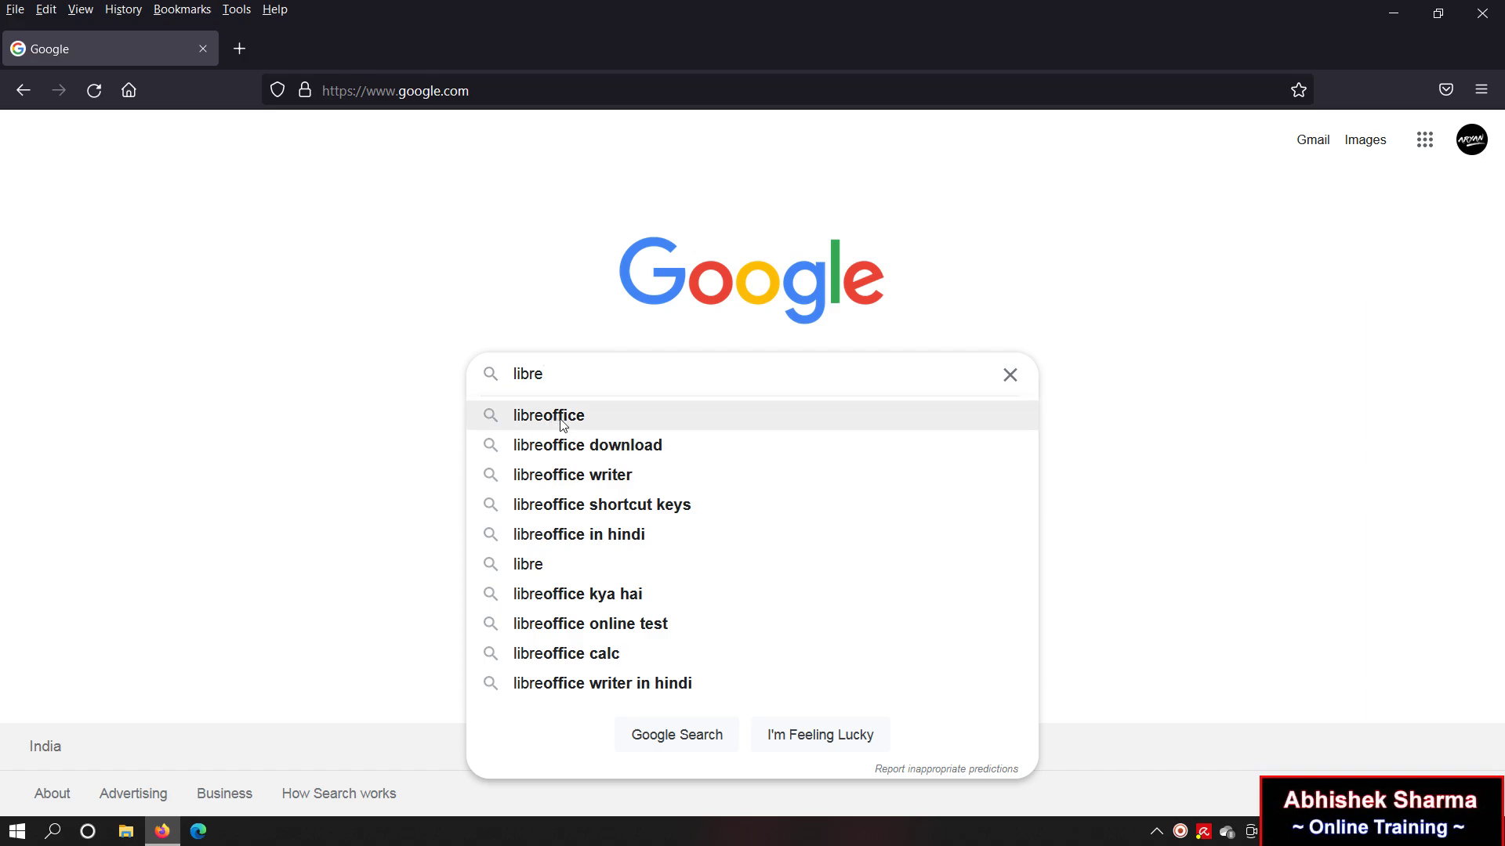
left_click(584, 416)
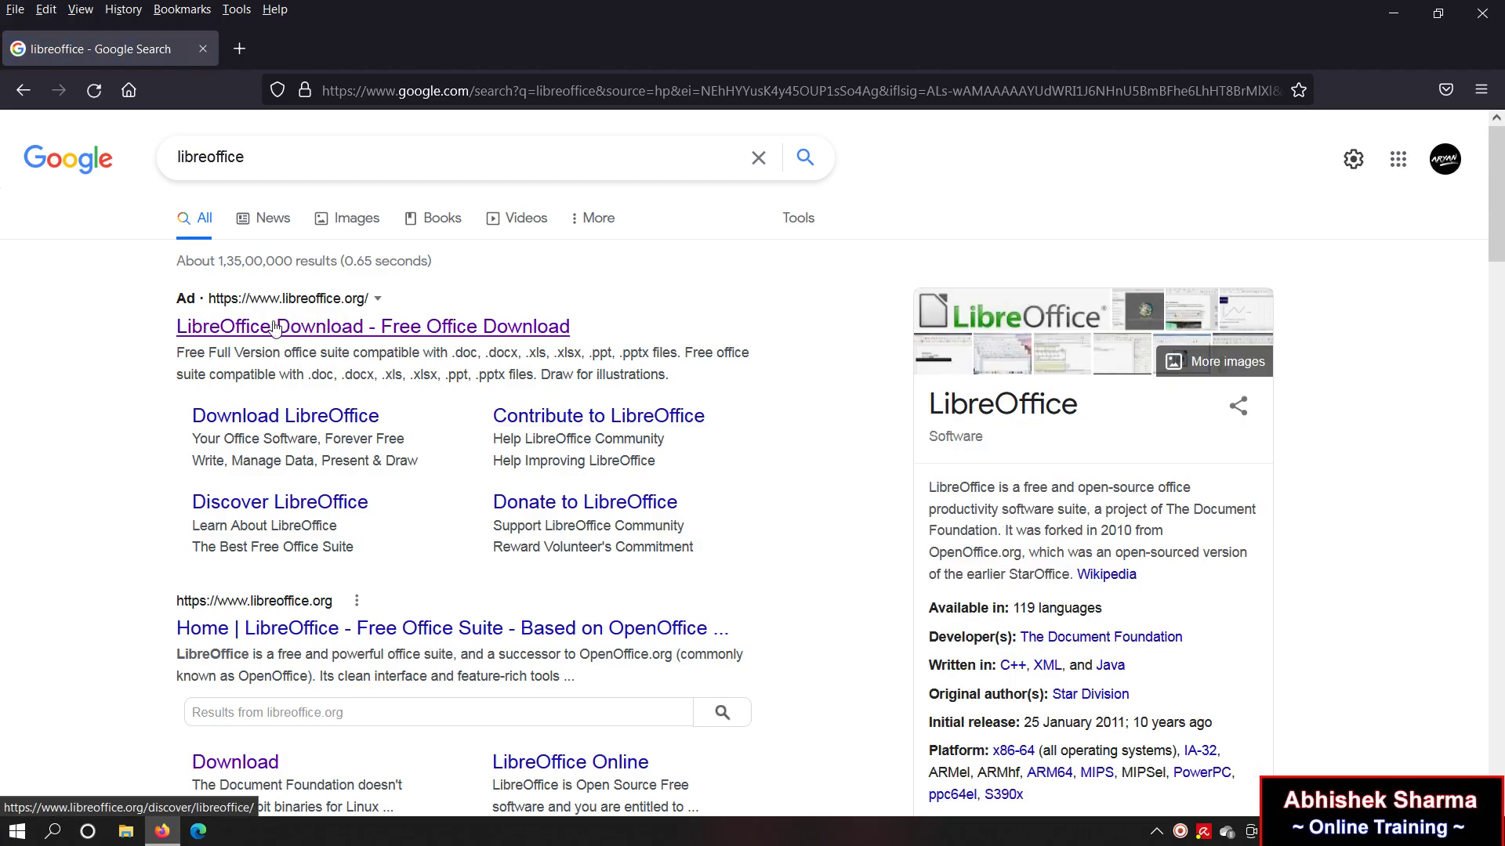
left_click(376, 339)
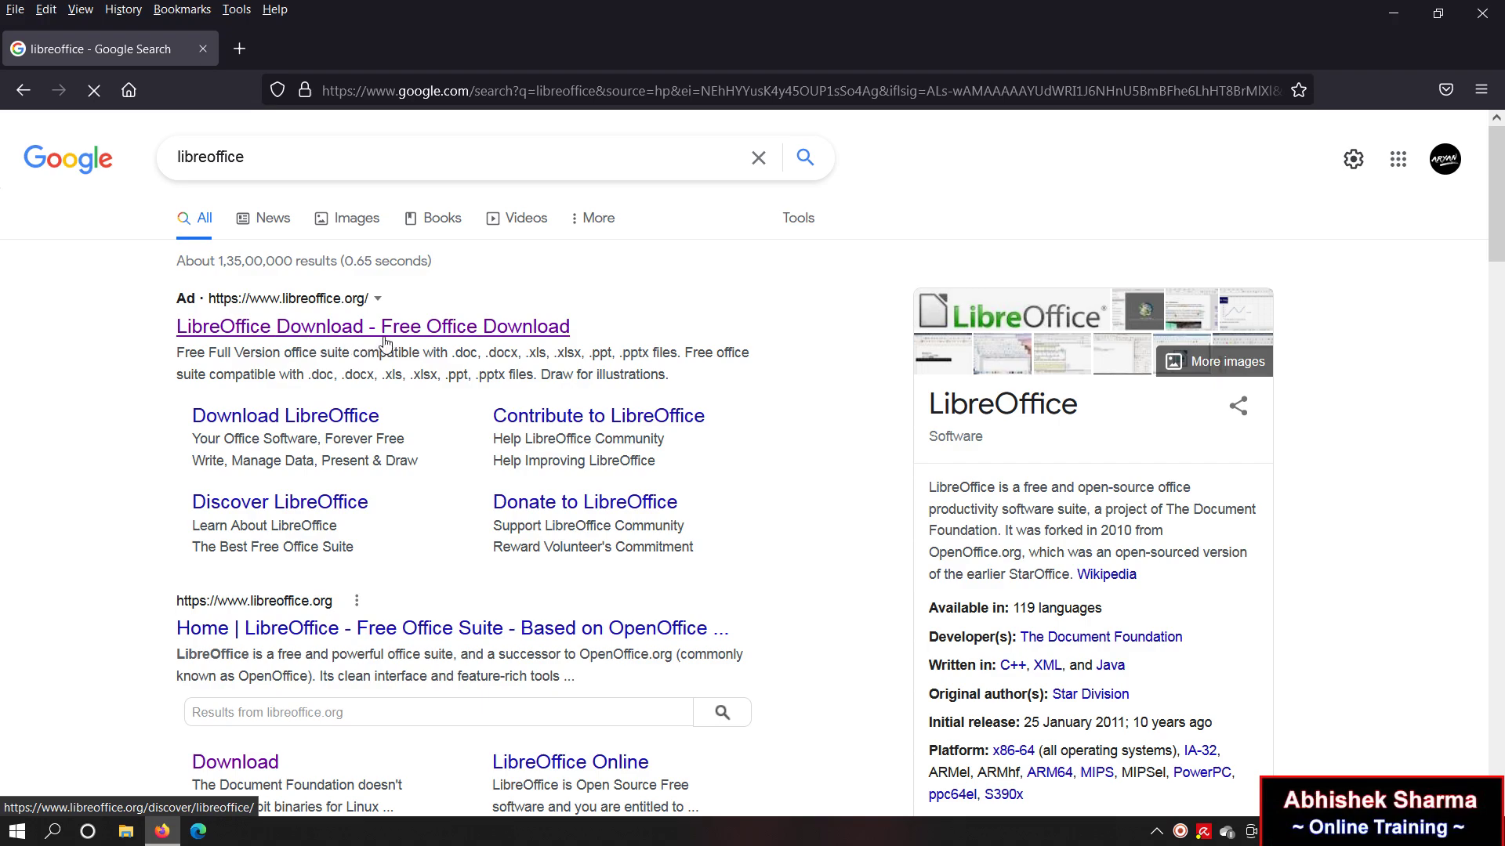
left_click(455, 340)
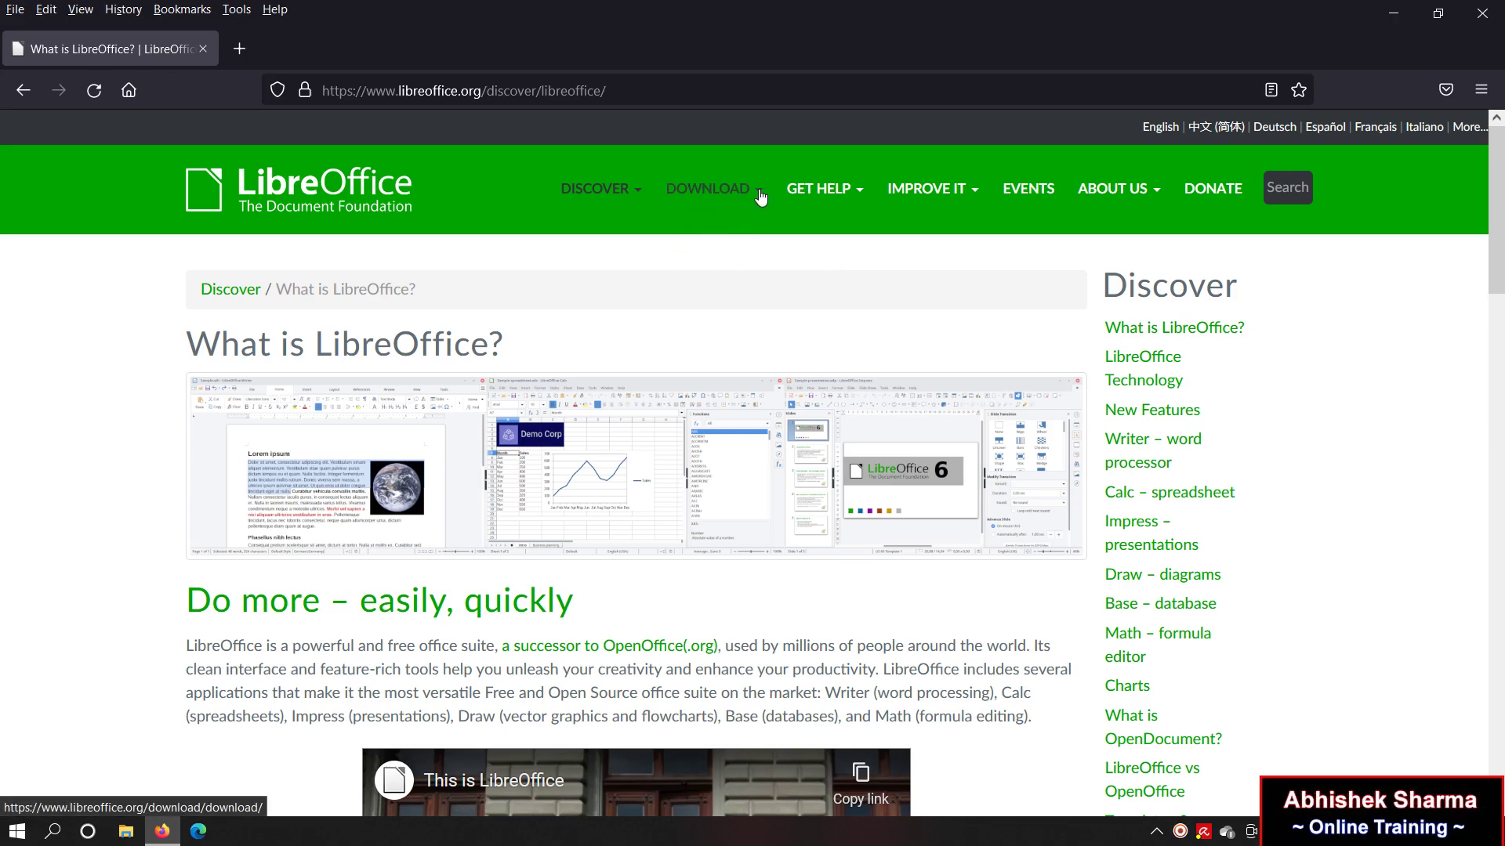
Step: Go to the Download LibreOffice page, look over the 7.2.1 and 7.1.6 releases, and view the OS choices
left_click(759, 197)
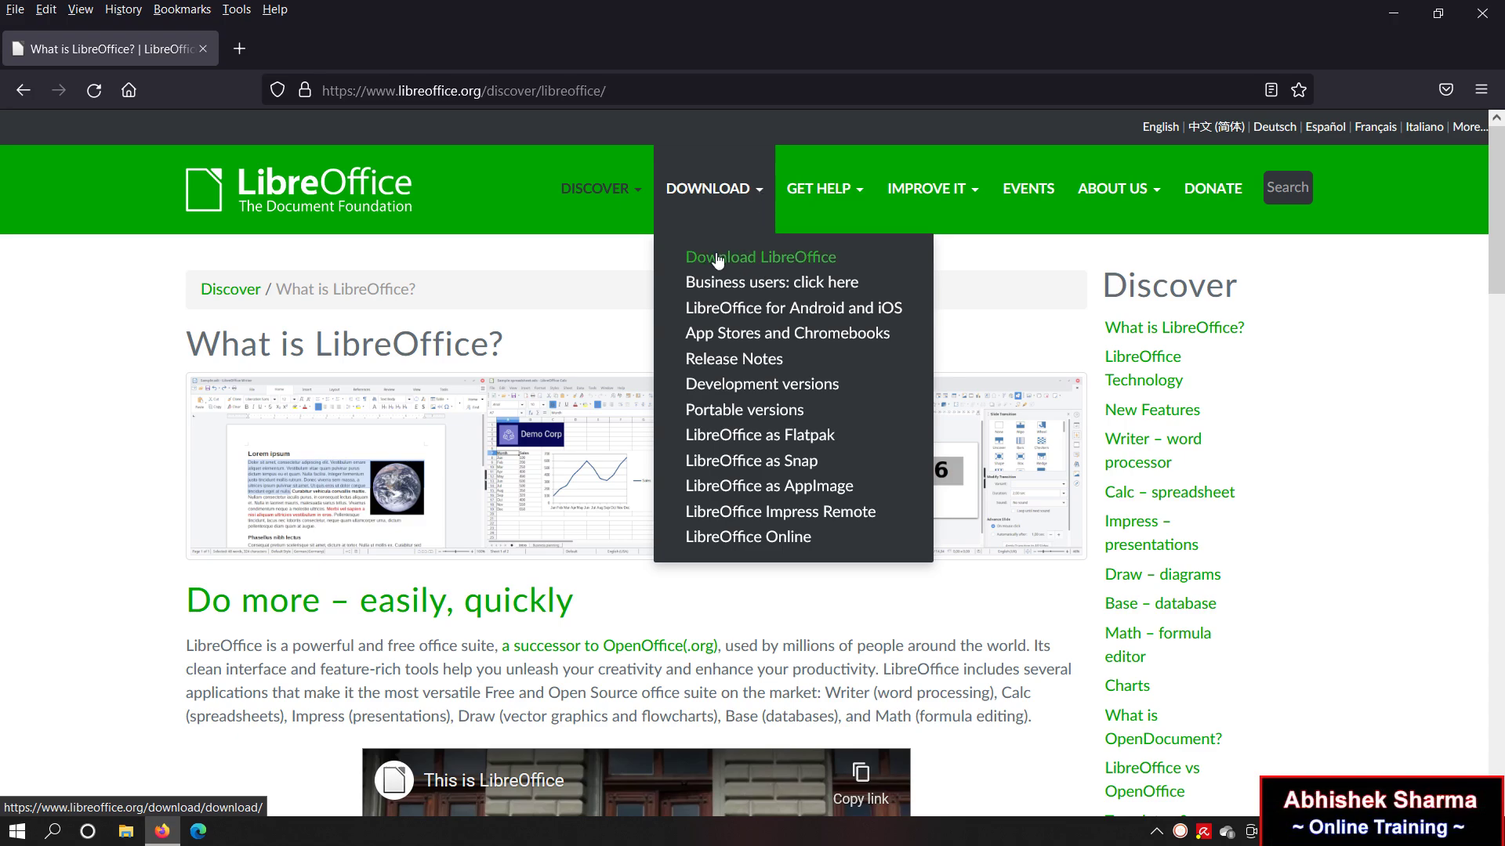
left_click(799, 269)
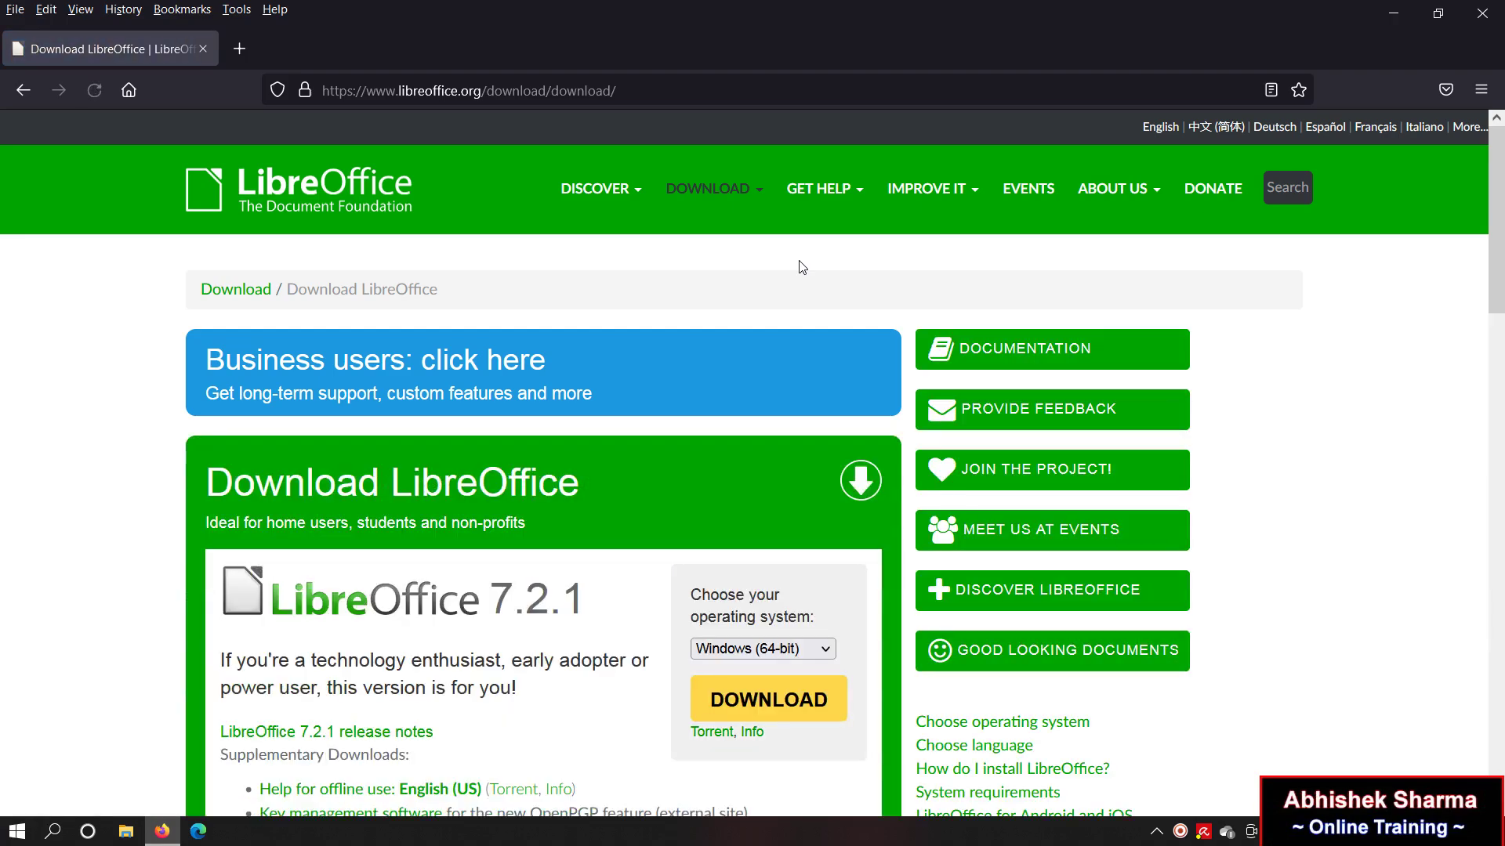
mouse_move(1495, 227)
left_mouse_down()
mouse_move(1501, 274)
mouse_move(1309, 293)
left_mouse_up()
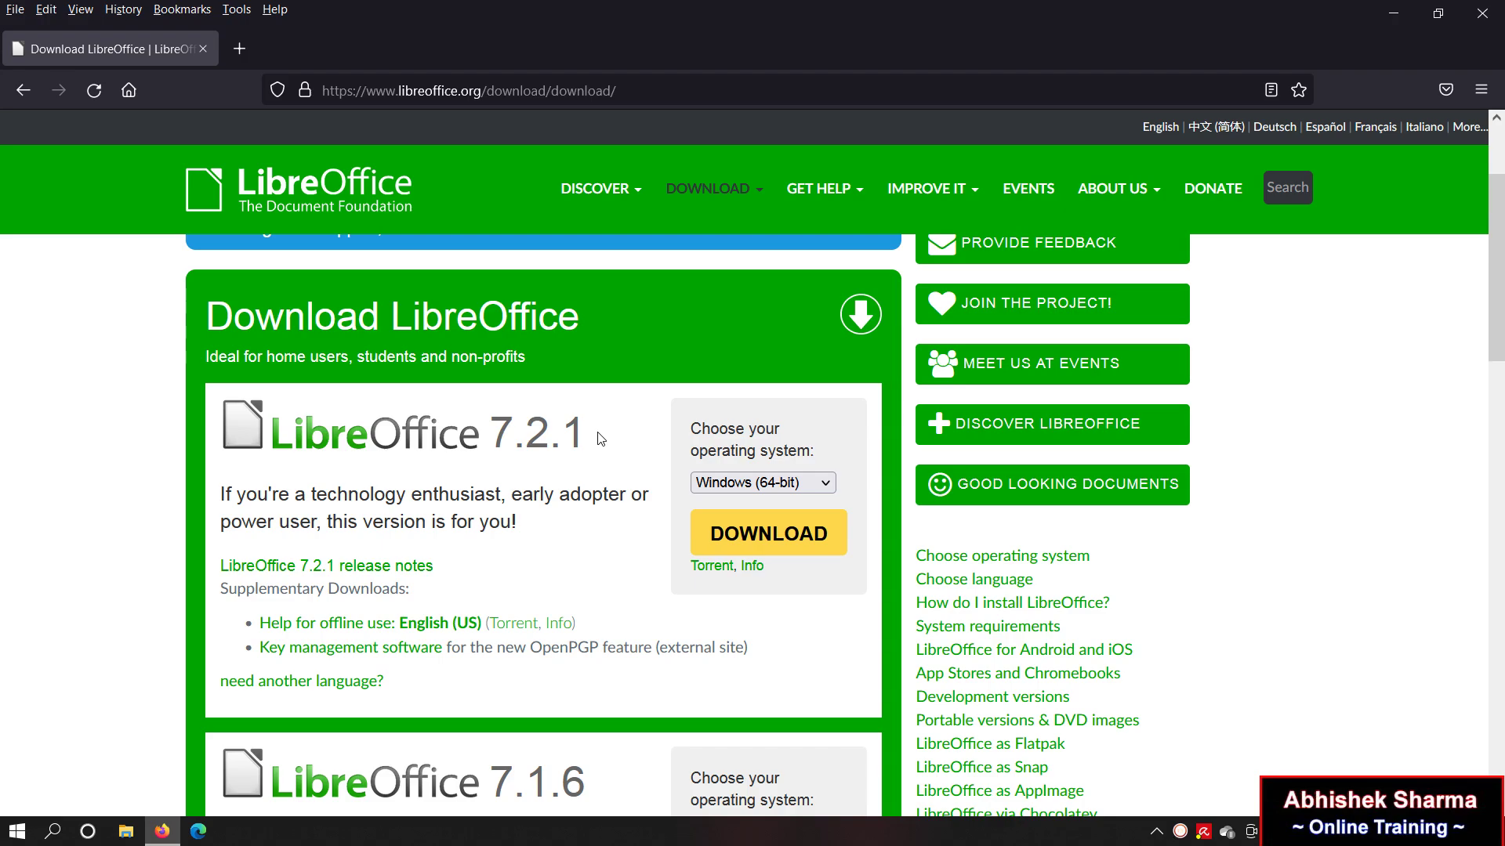
left_click_drag(1481, 292, 1346, 380)
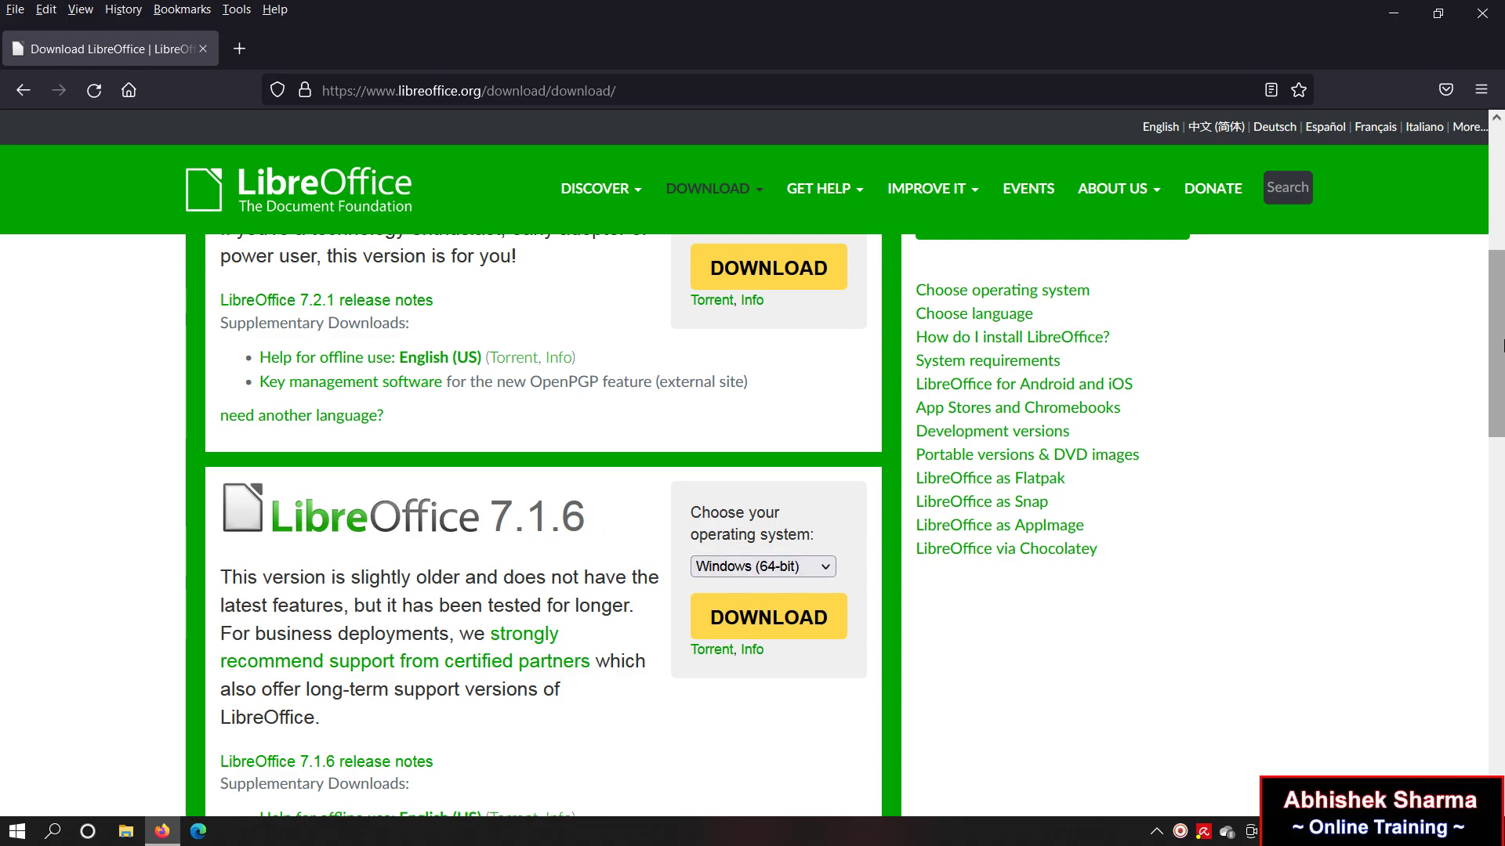
left_click_drag(1493, 347, 1481, 243)
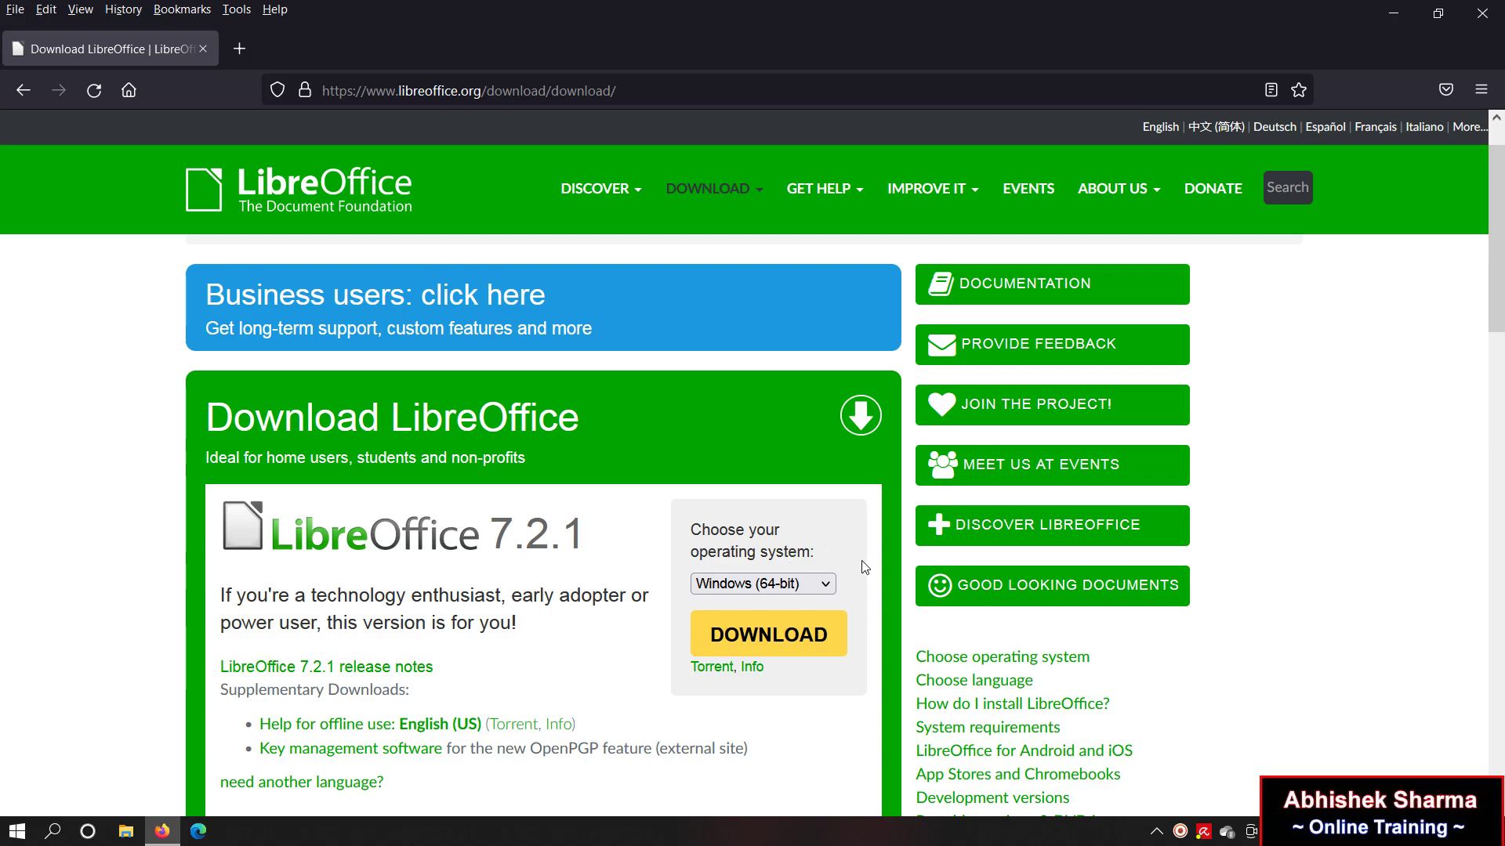
left_click(821, 589)
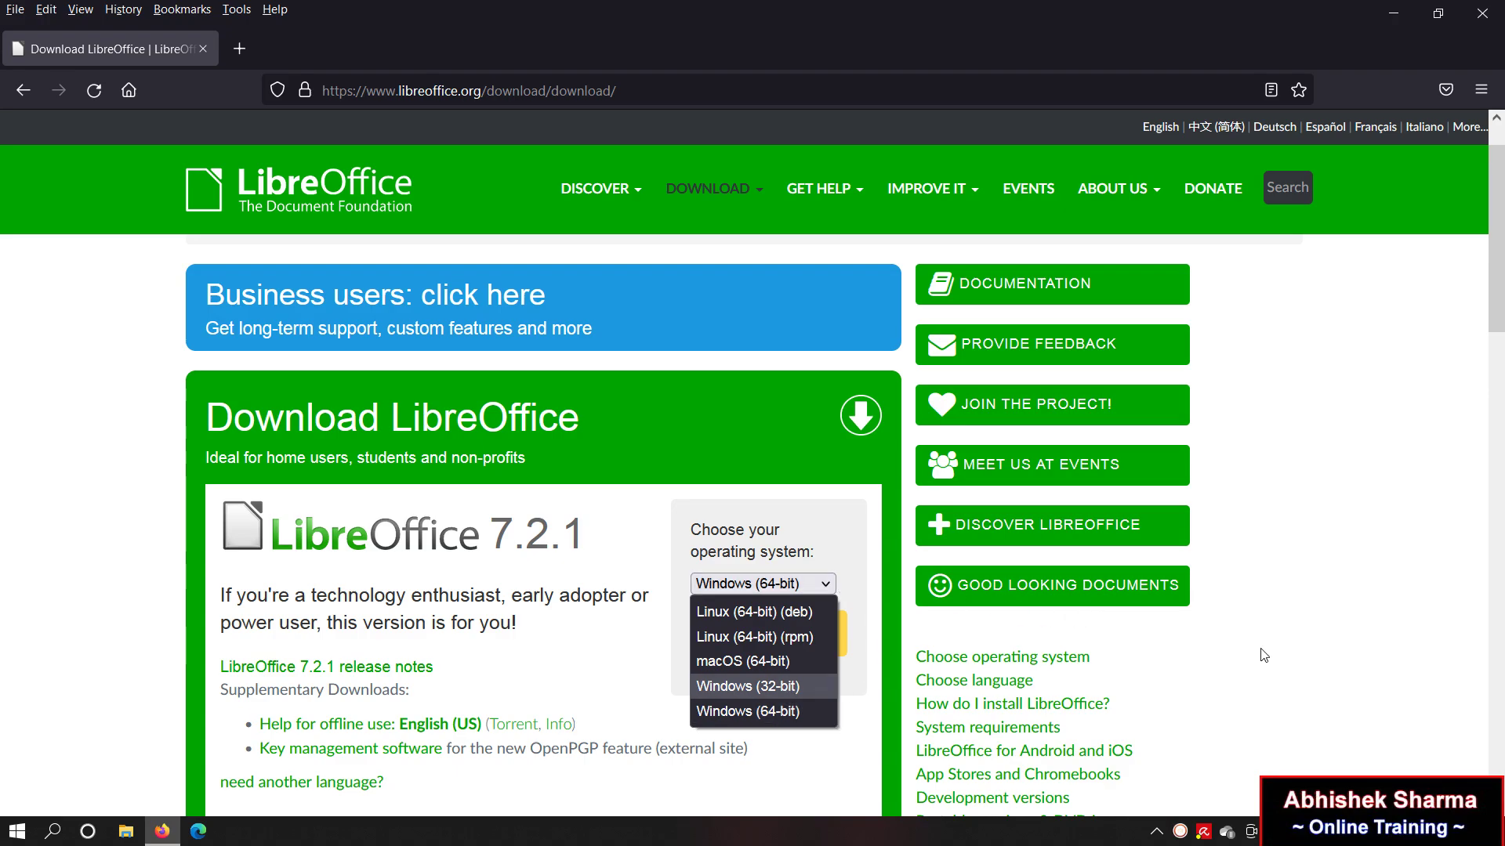
Step: Keep Windows (64-bit) as the operating system and minimize the browser
left_click(1305, 664)
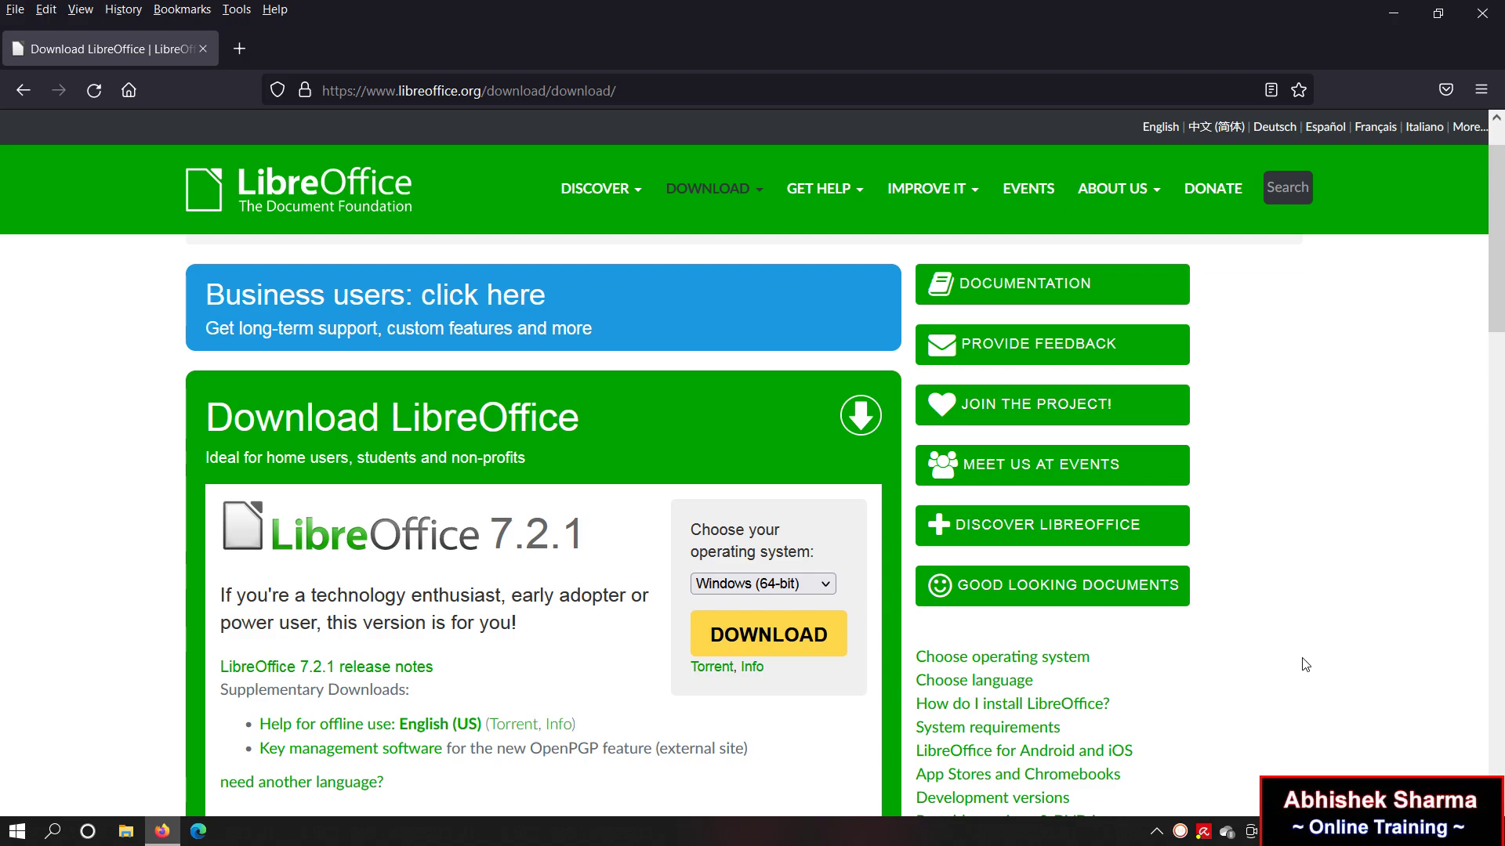
left_click(1380, 16)
left_click(39, 121)
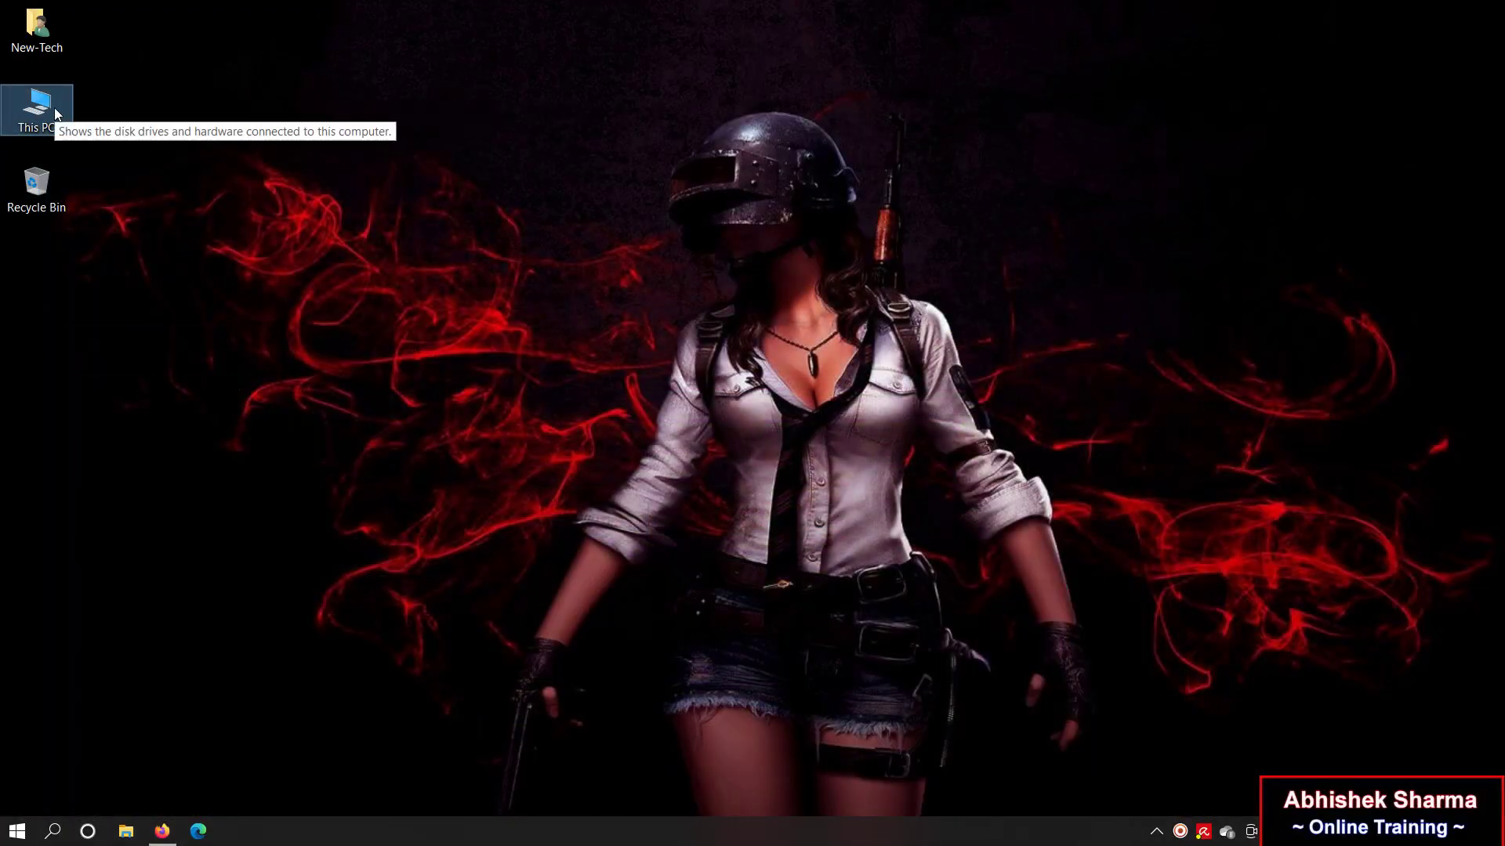
right_click(56, 114)
left_click(168, 349)
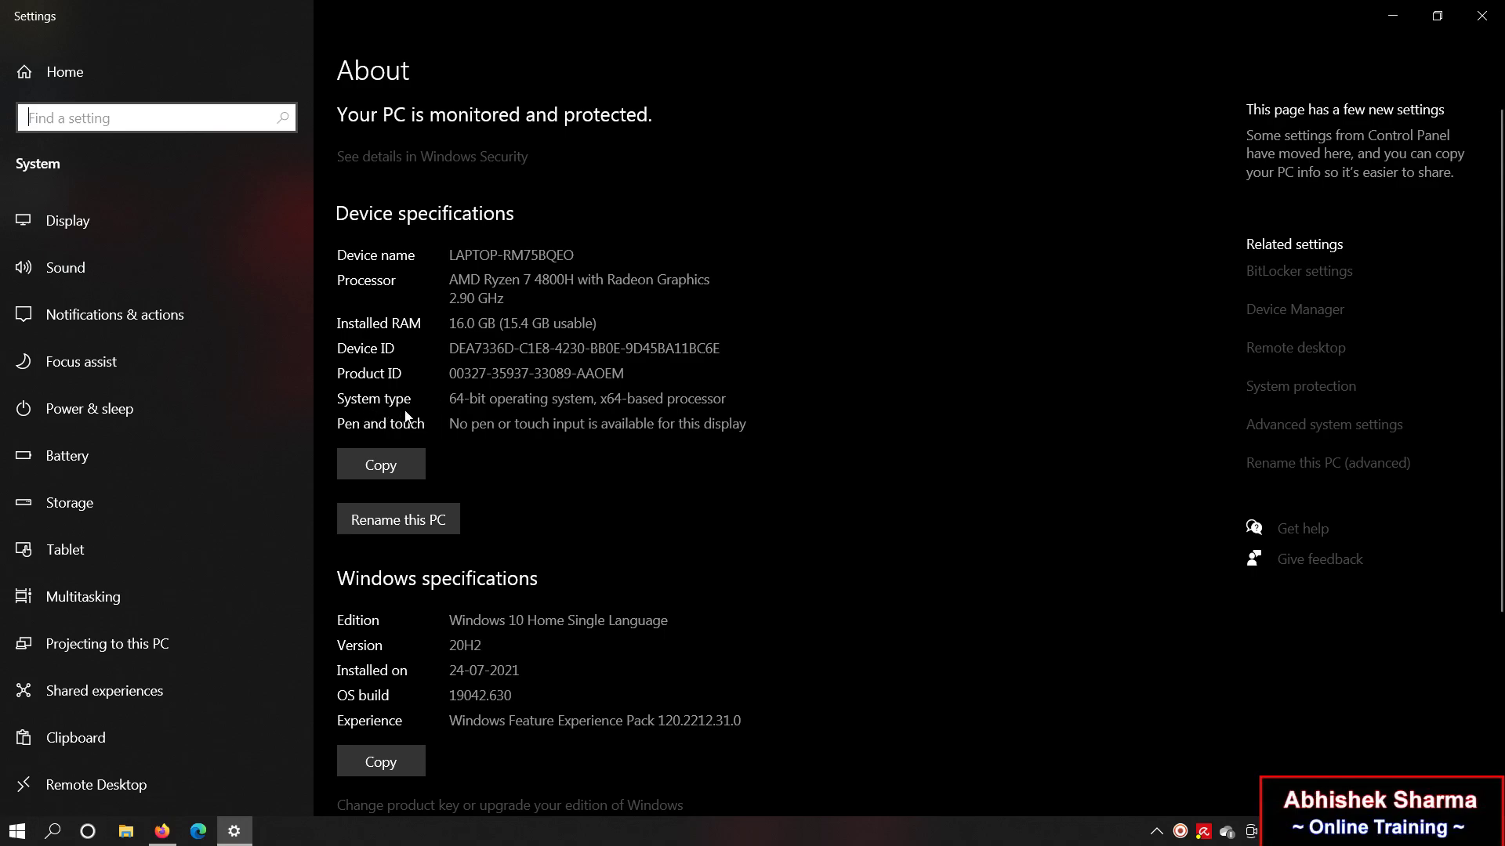
left_click_drag(450, 401, 592, 415)
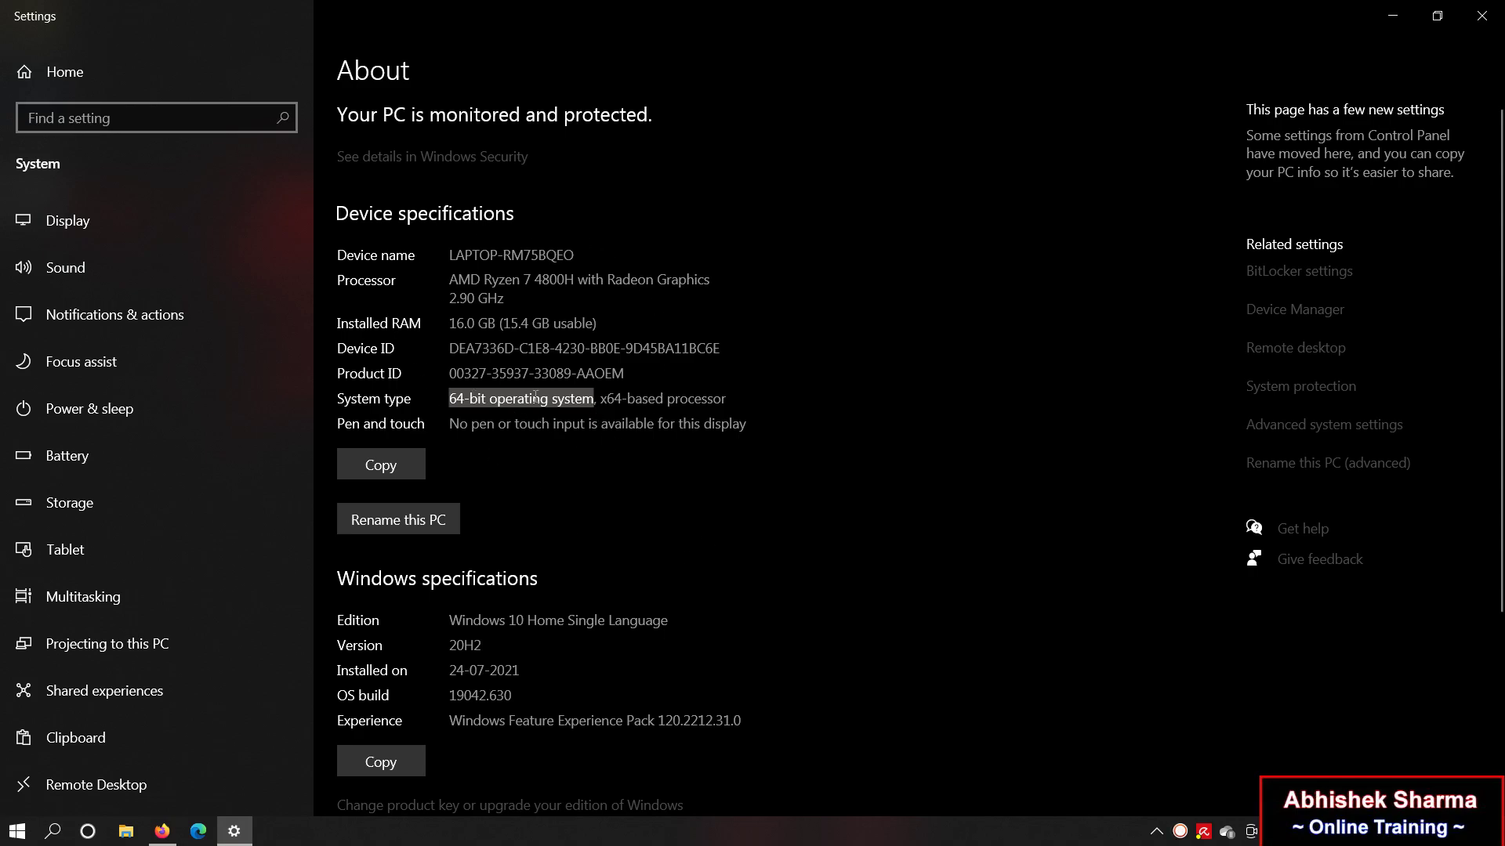
left_click(434, 616)
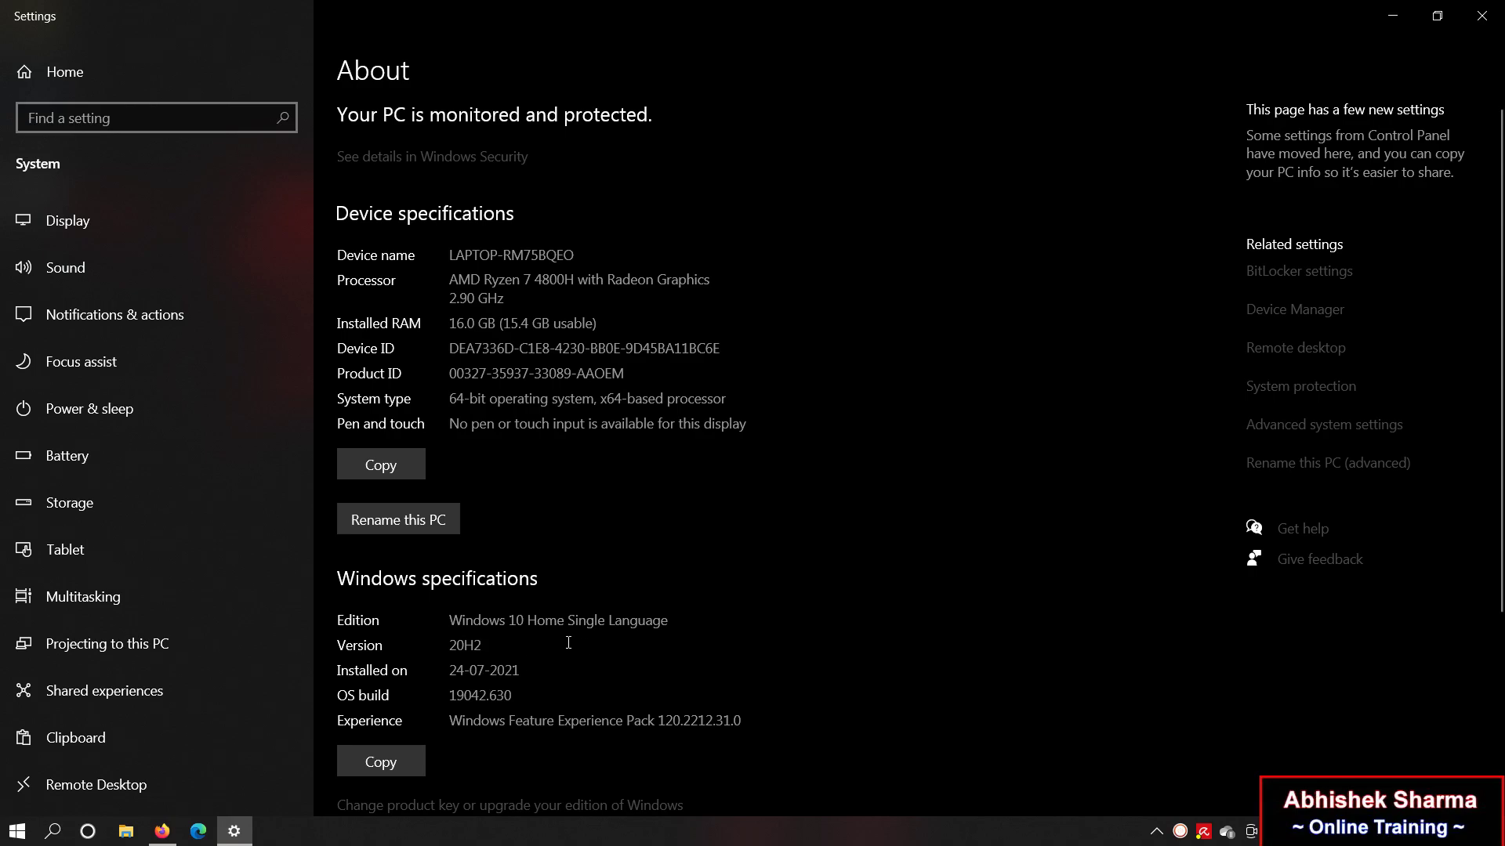
left_click(1481, 15)
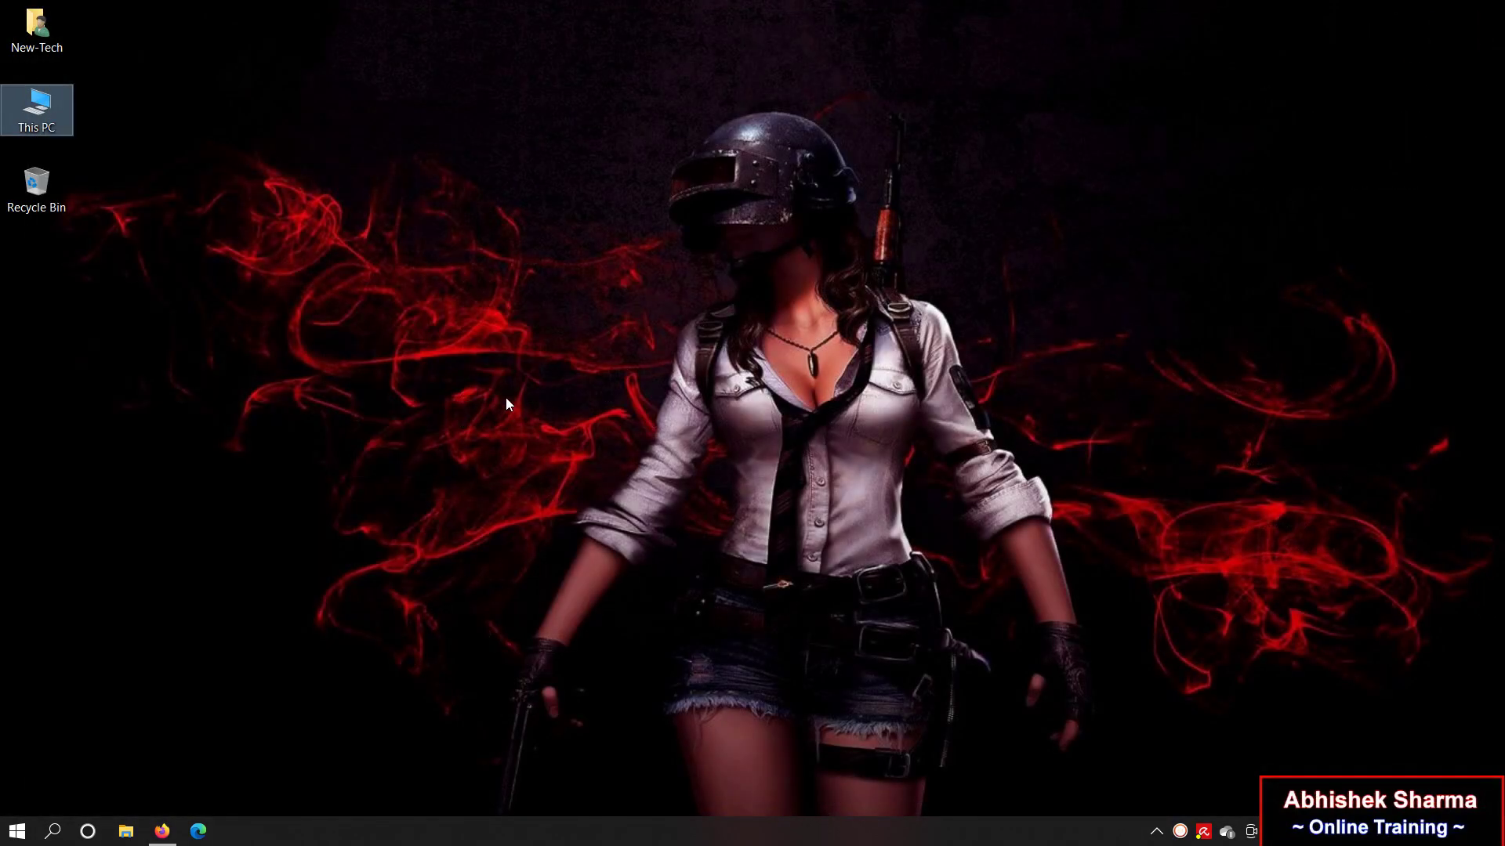
left_click(162, 831)
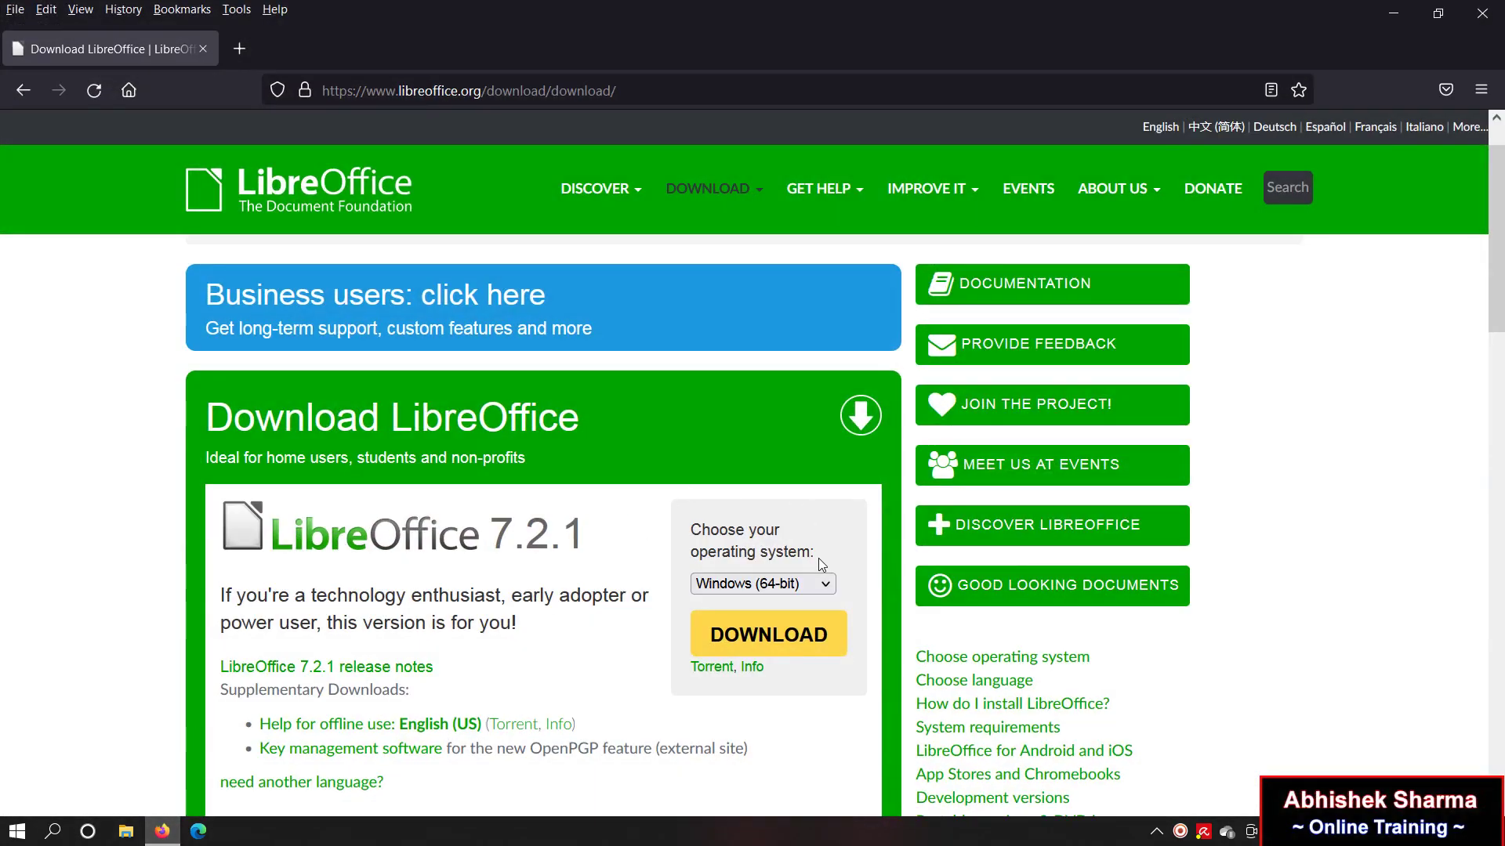
Step: Confirm Windows (64-bit) and start the LibreOffice 7.2.1 download
left_click(821, 586)
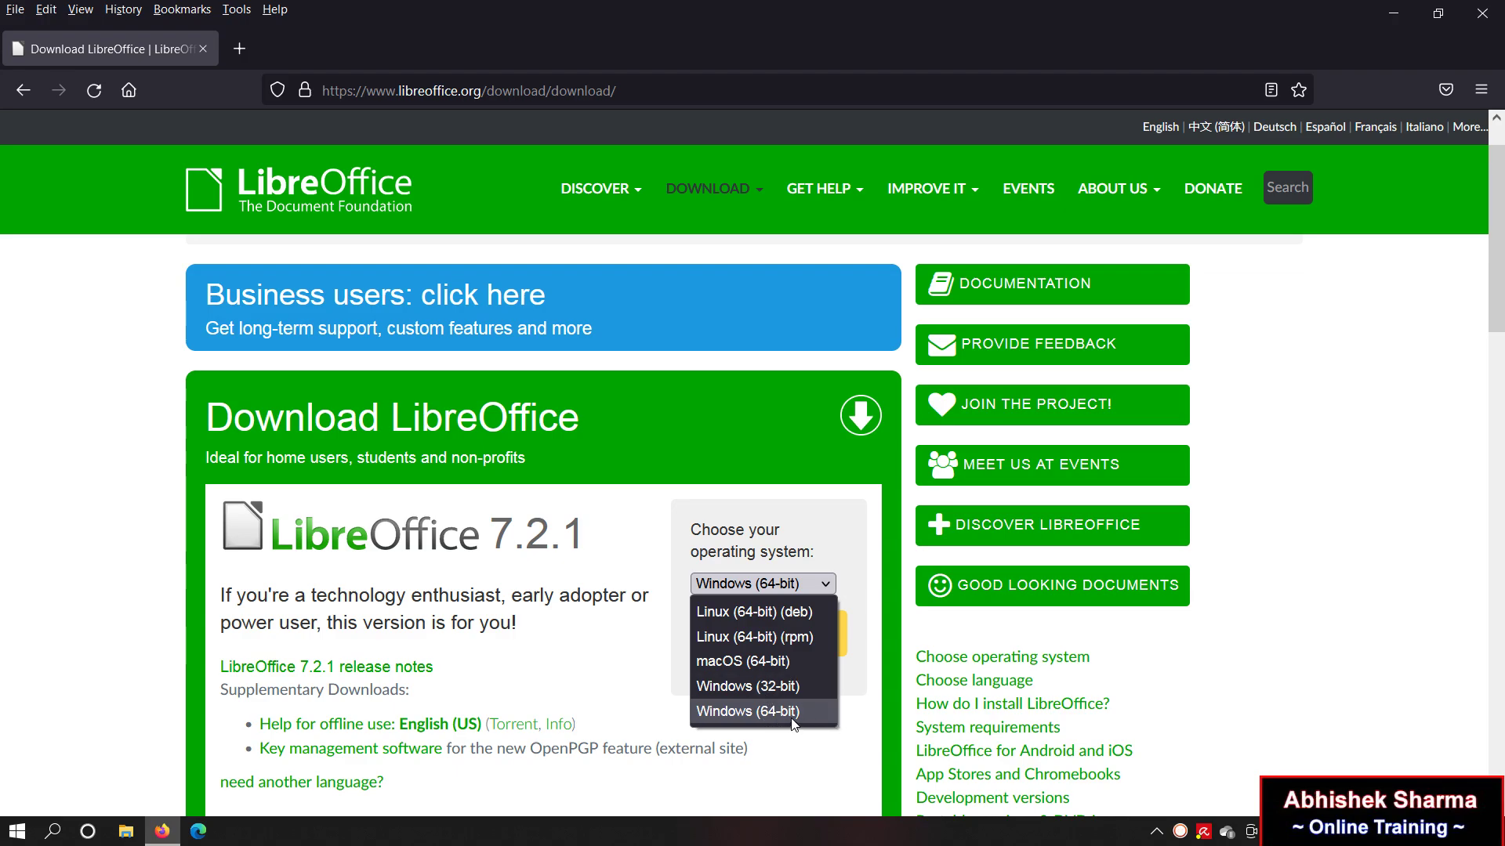
left_click(787, 713)
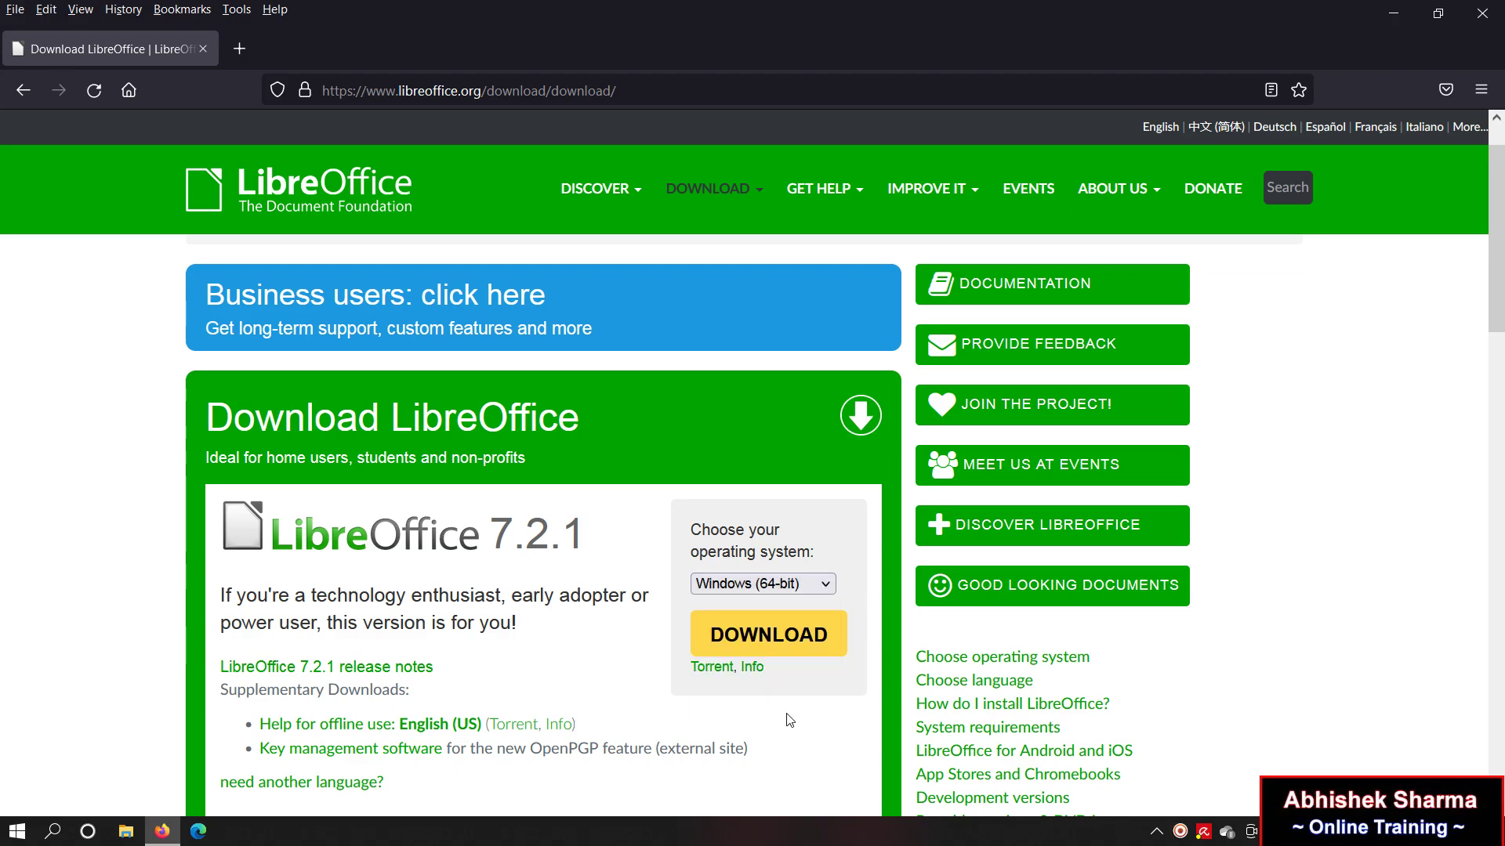
left_click(786, 635)
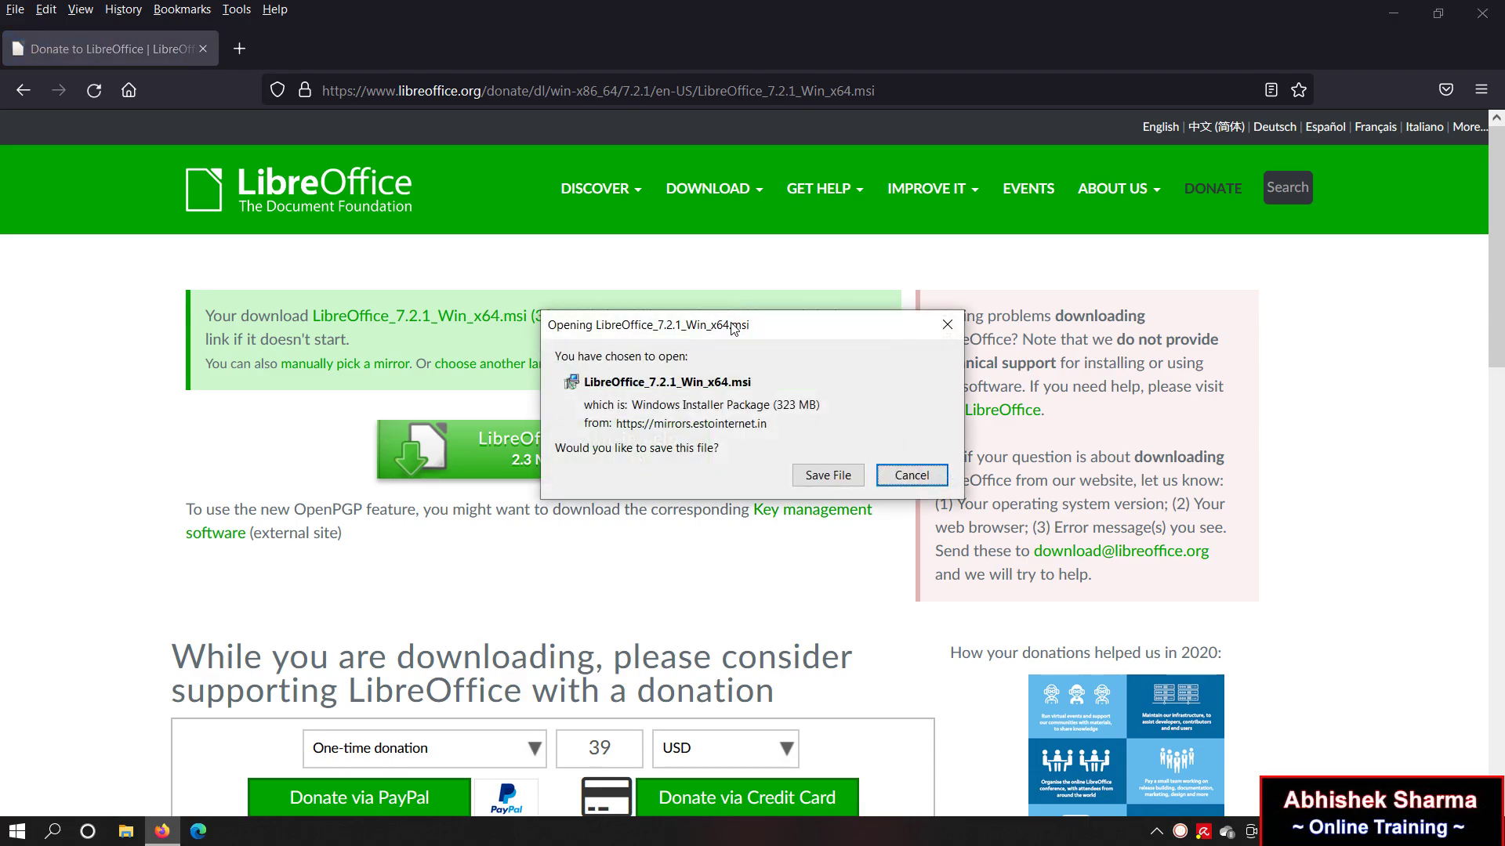
Step: Save LibreOffice_7.2.1_Win_x64.msi, check its progress in the Downloads panel, then minimize Firefox
left_click_drag(704, 322, 510, 286)
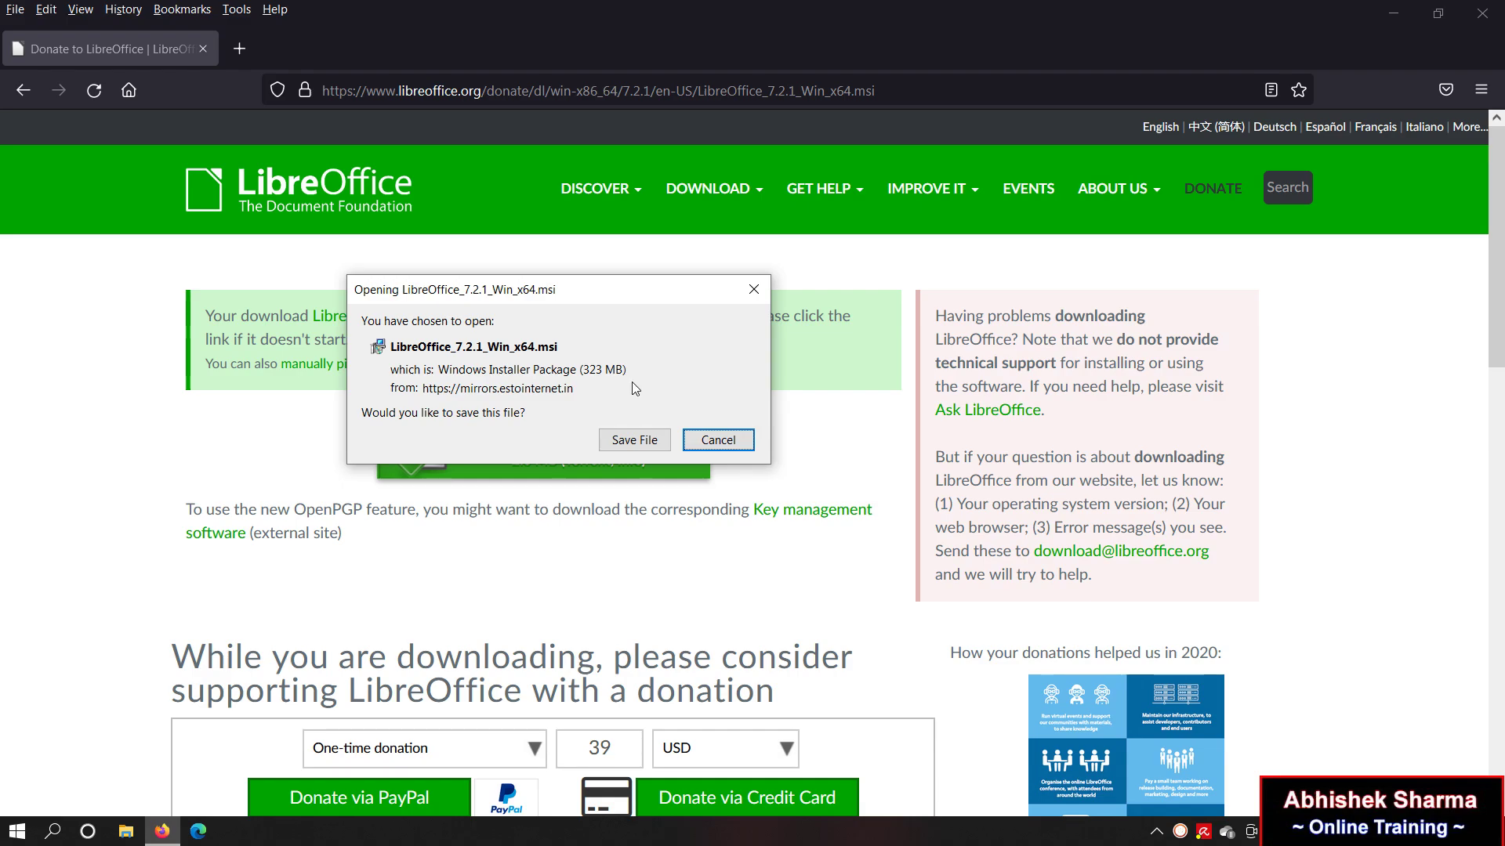
left_click(637, 440)
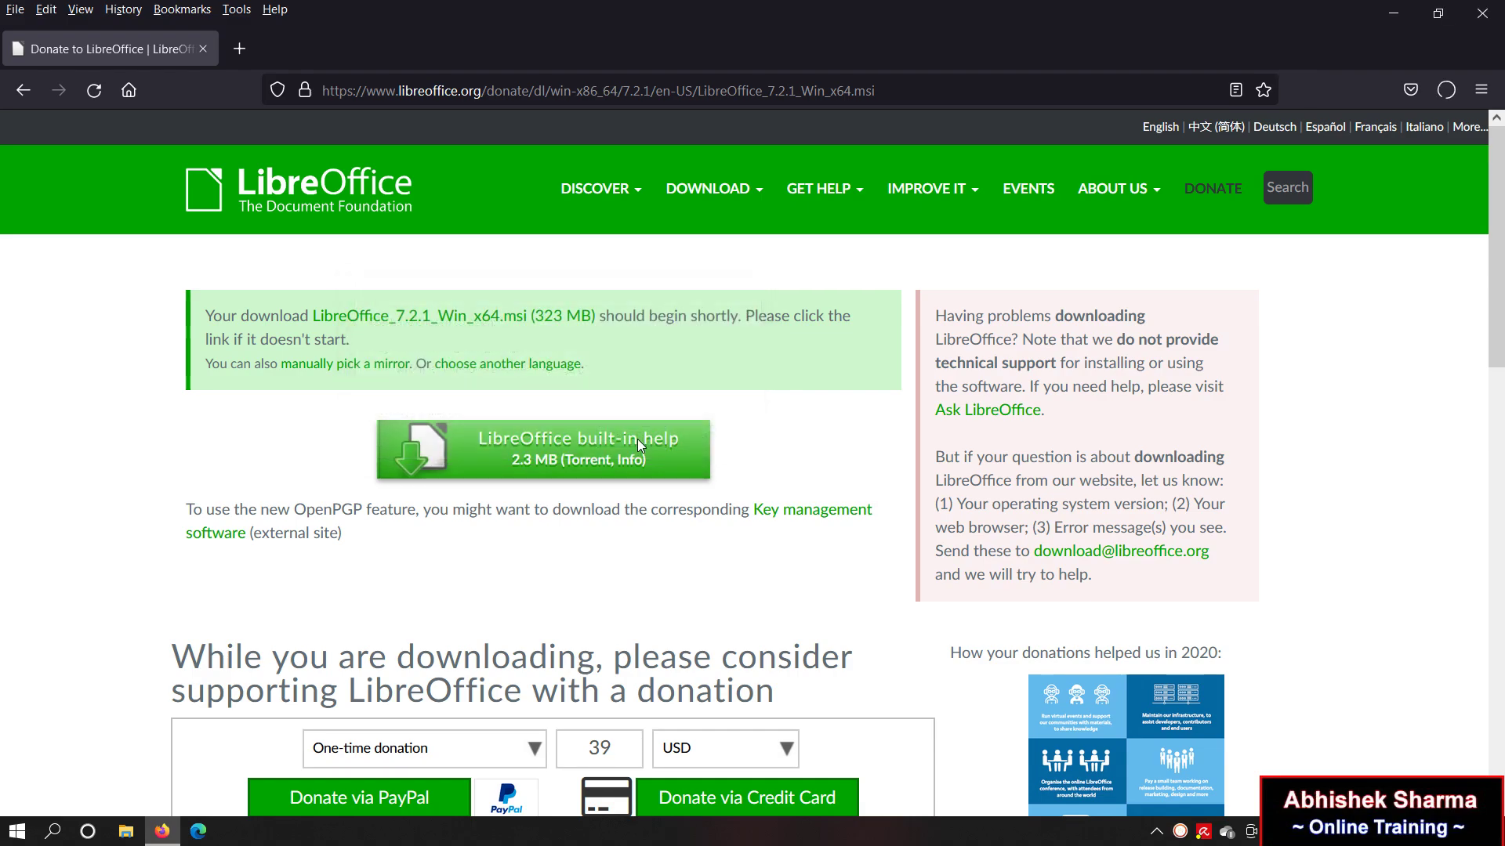
left_click(1445, 90)
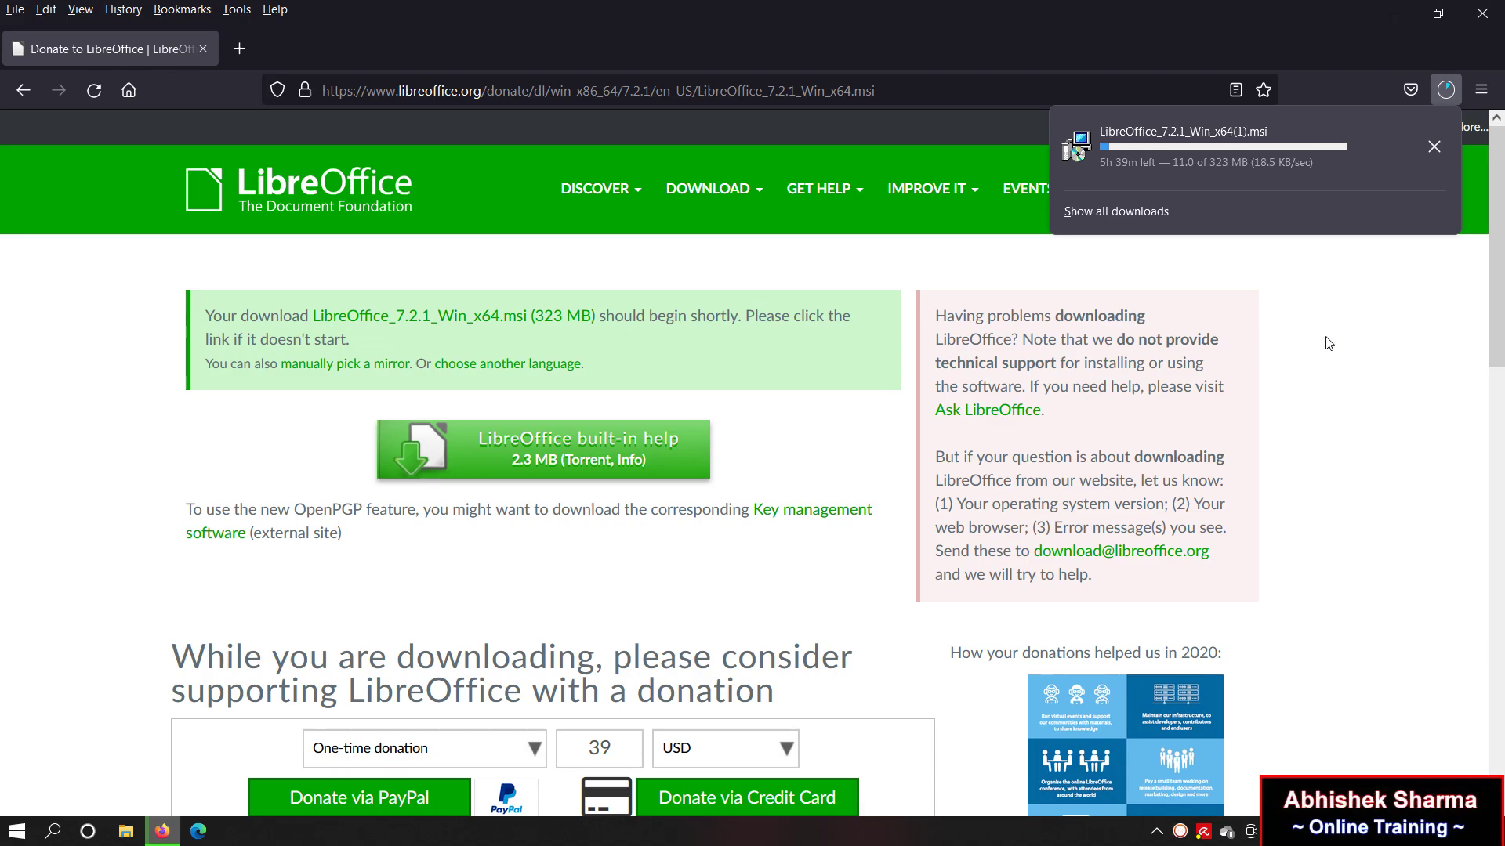
left_click(1257, 611)
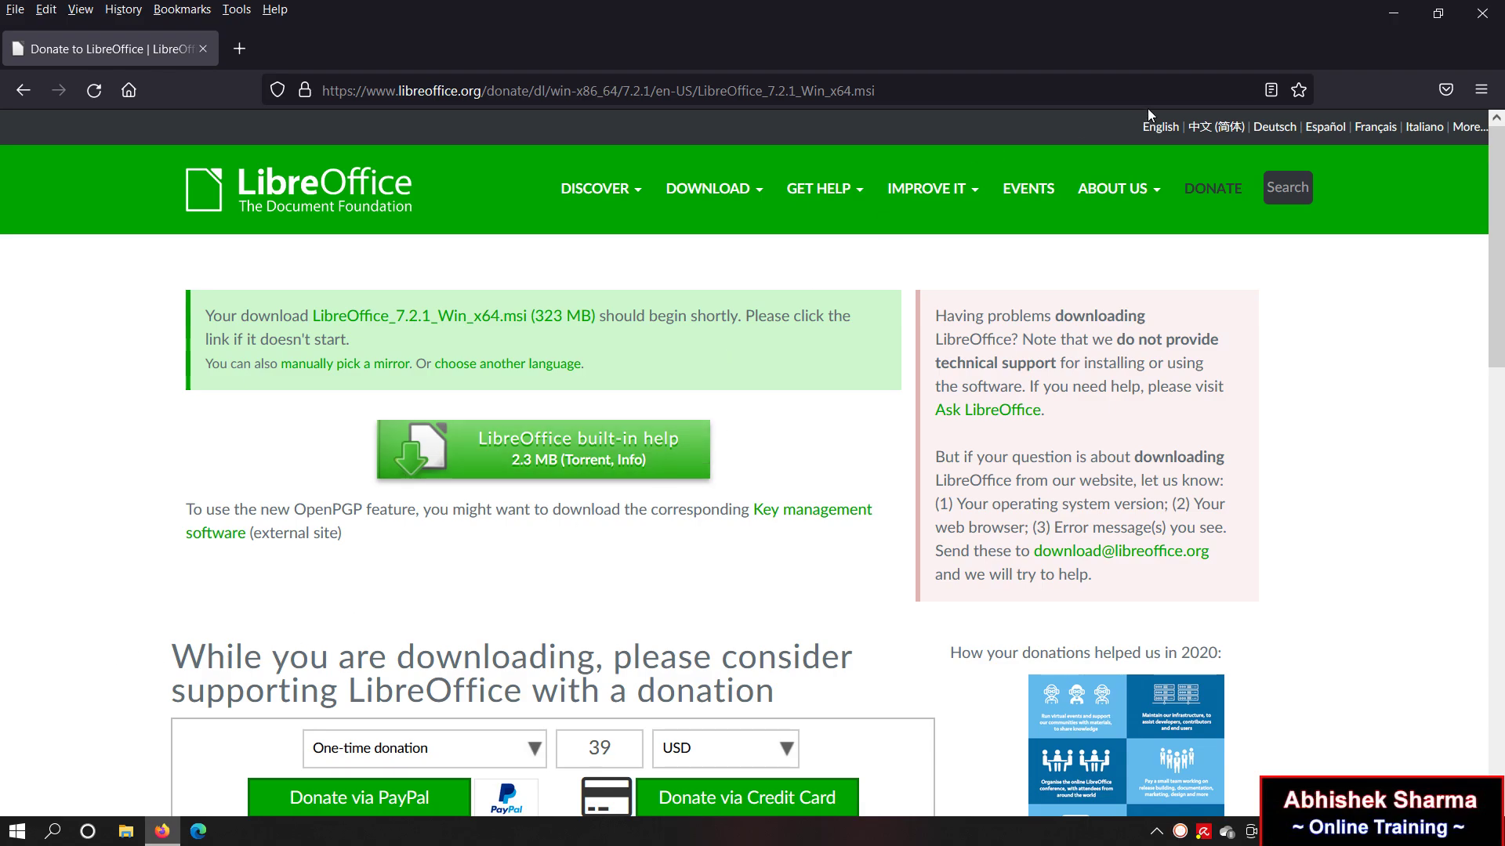
left_click(1393, 15)
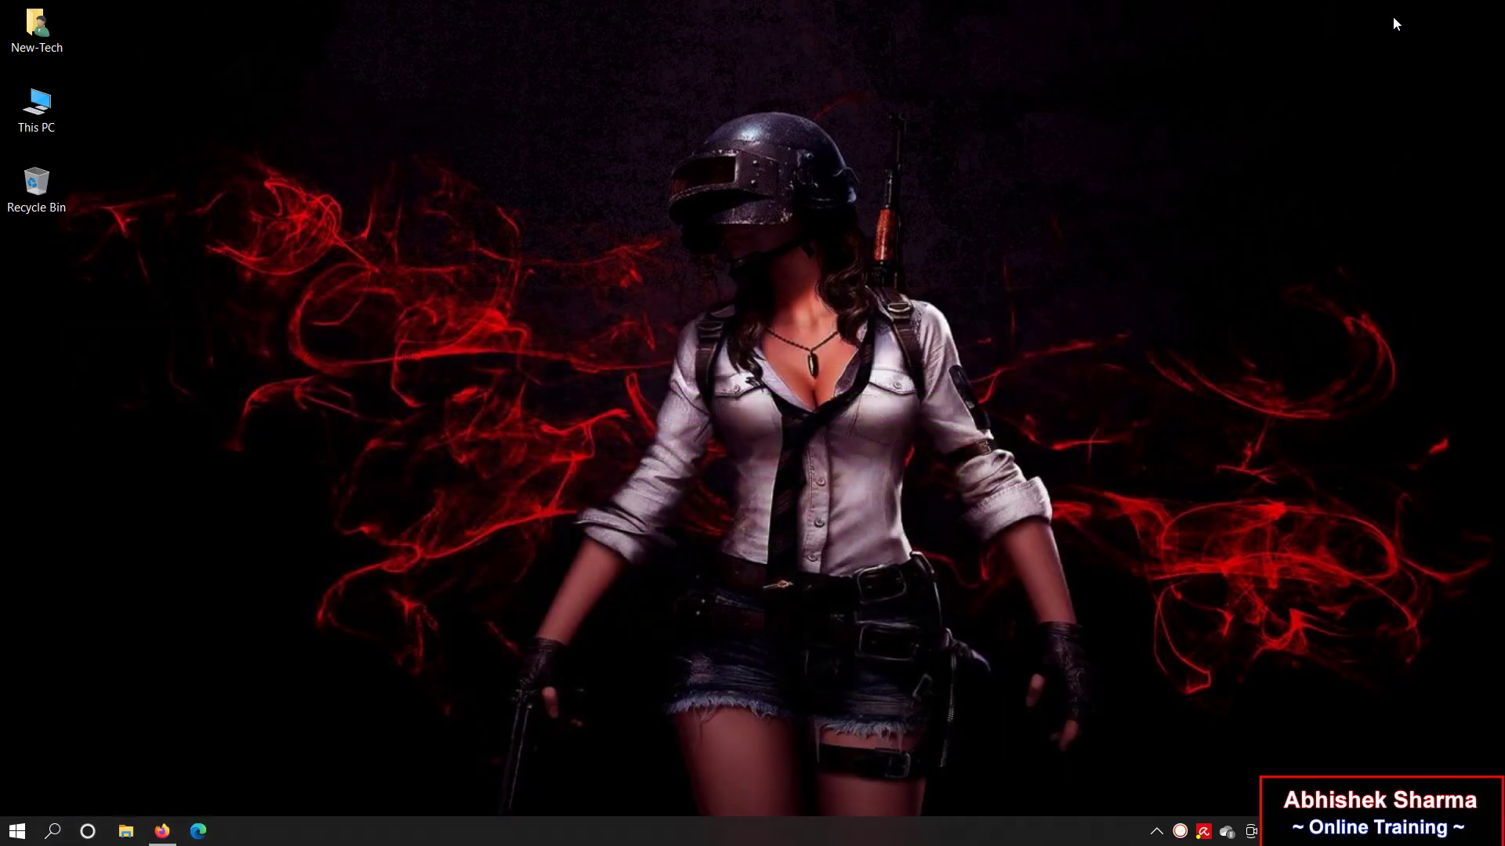
Step: Open New-Tech > Downloads and select the LibreOffice_7.2.1_Win_x64 installer
double_click(36, 30)
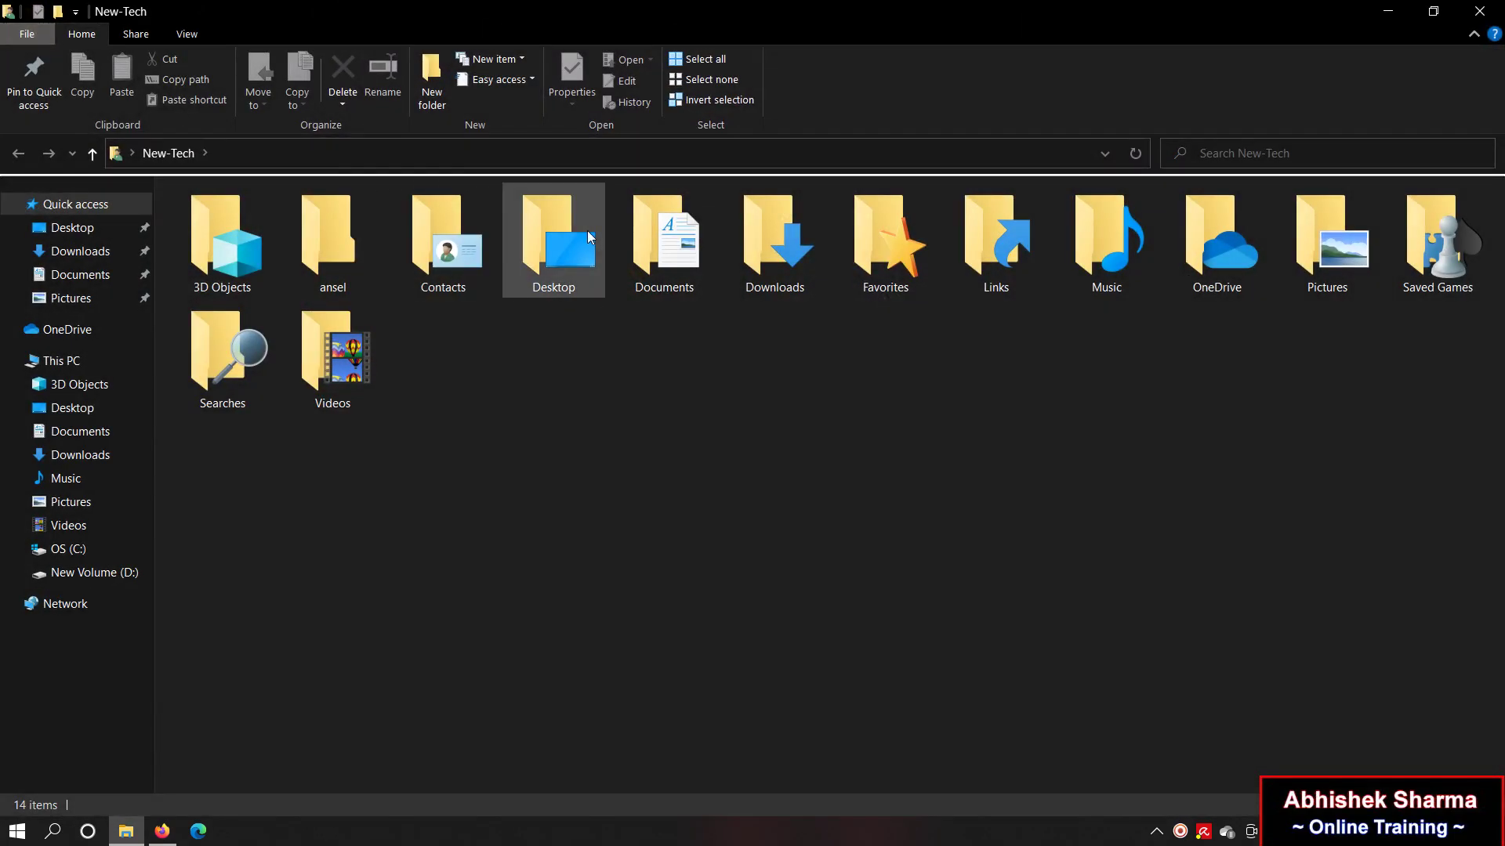
mouse_move(775, 243)
double_click(800, 264)
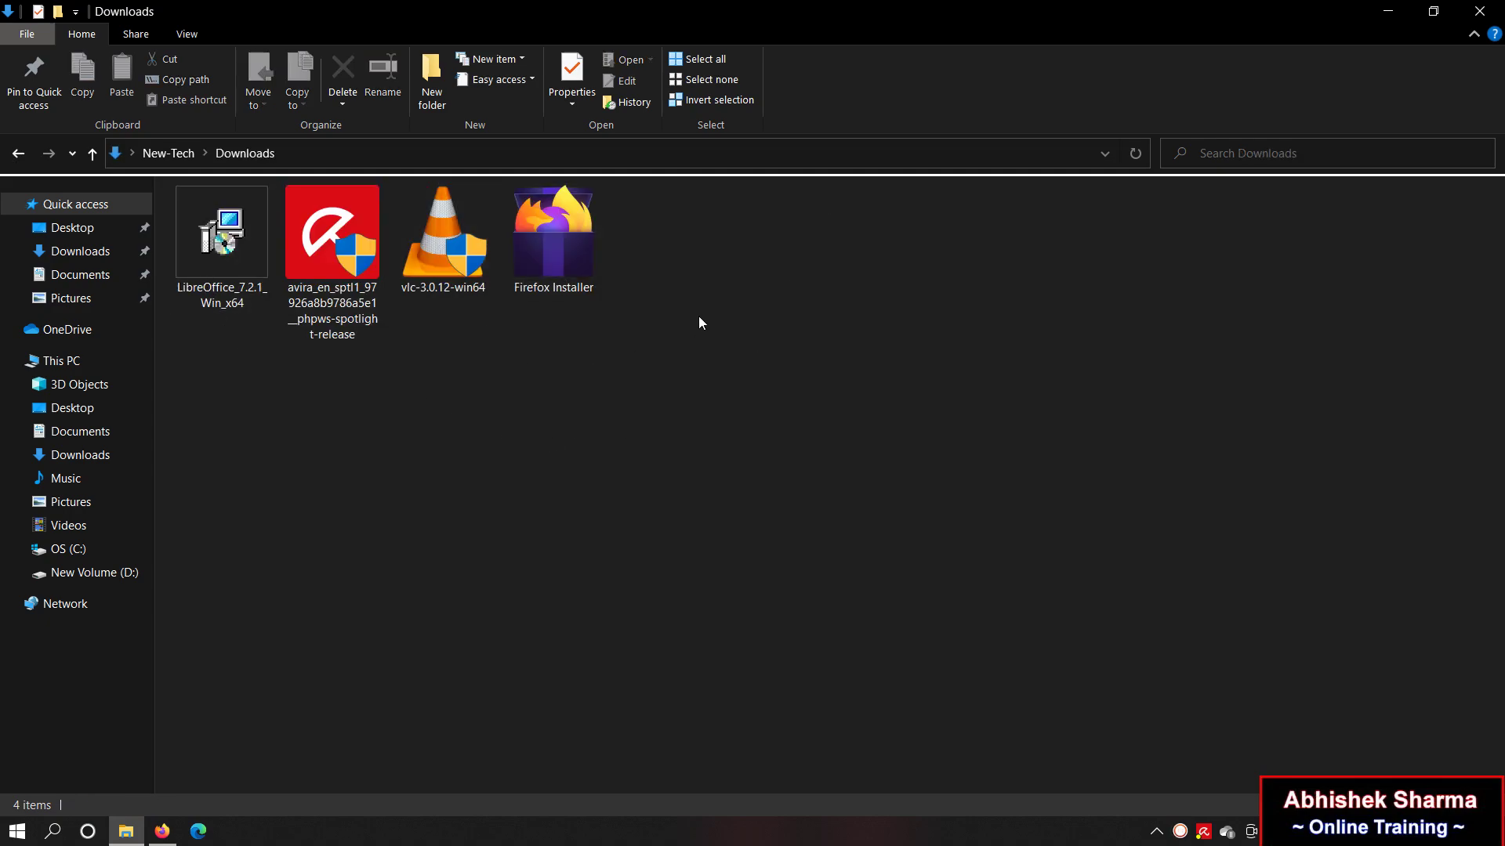
left_click(240, 242)
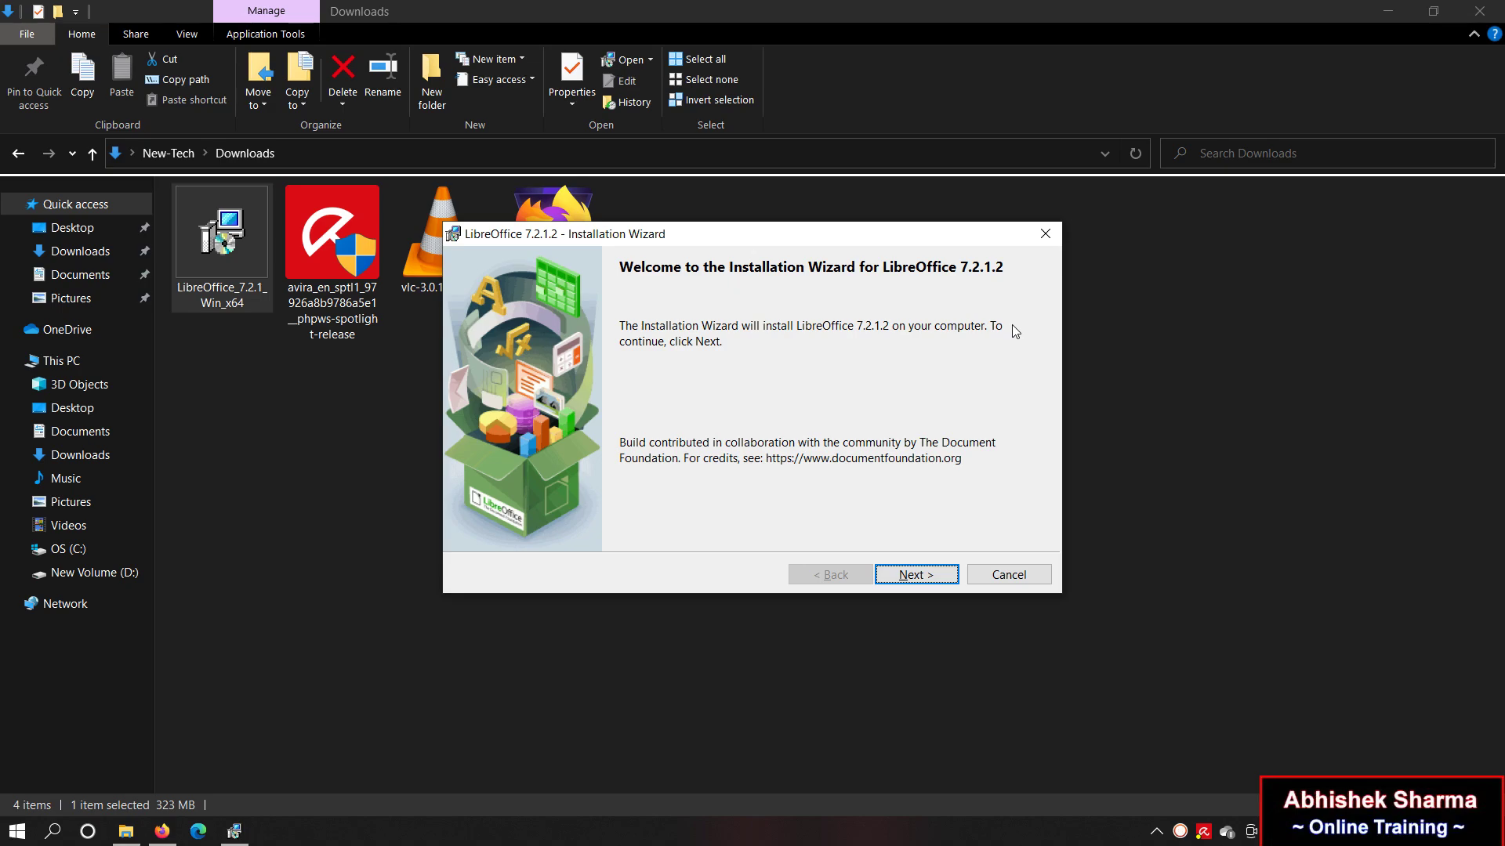
Step: Install LibreOffice 7.2.1.2 with the Typical setup and desktop shortcut, then finish the wizard
left_click(923, 580)
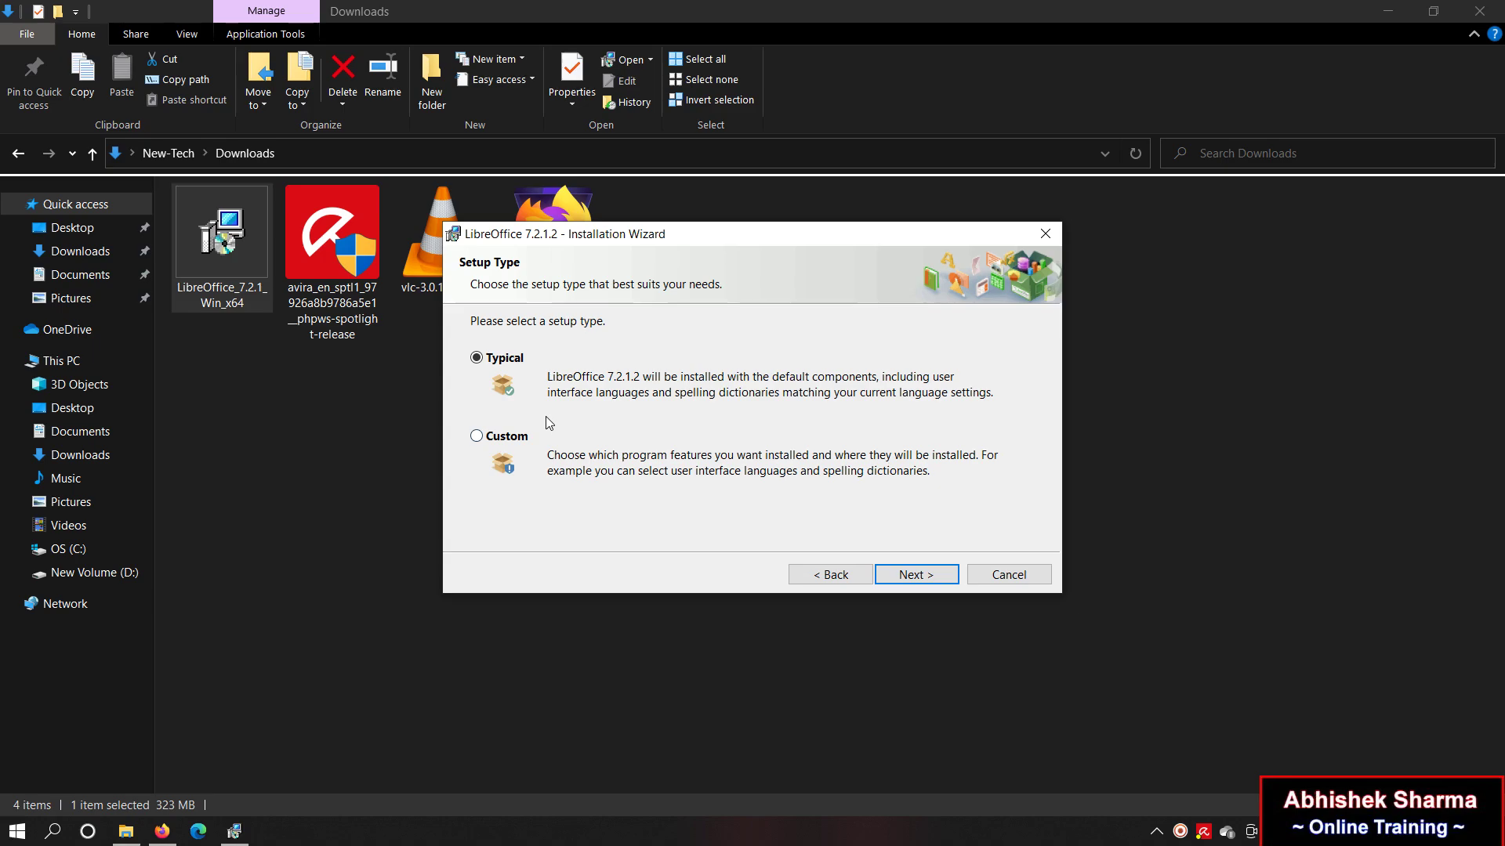
left_click(931, 578)
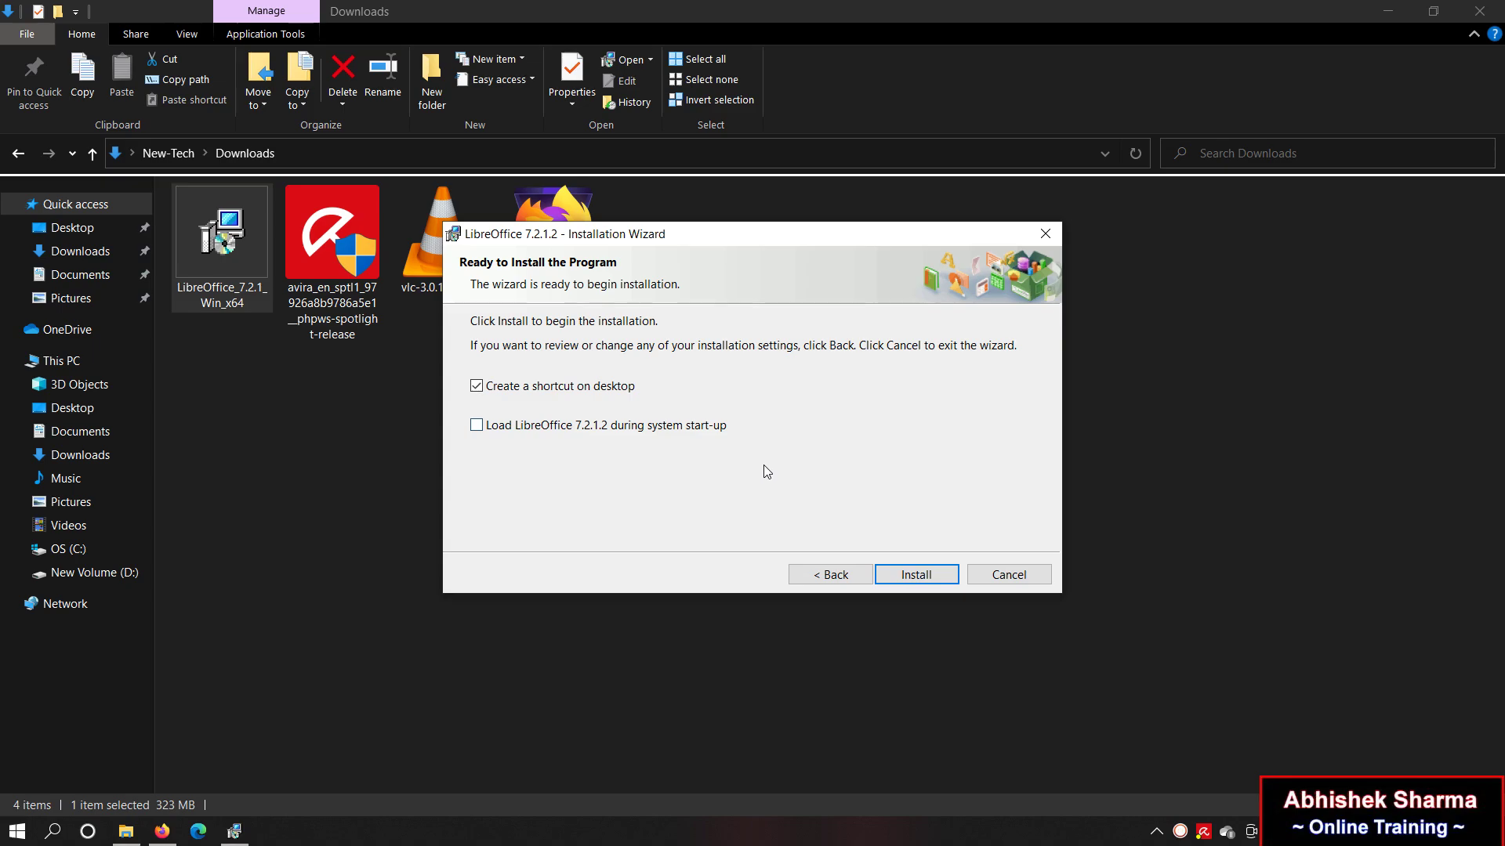
left_click(918, 578)
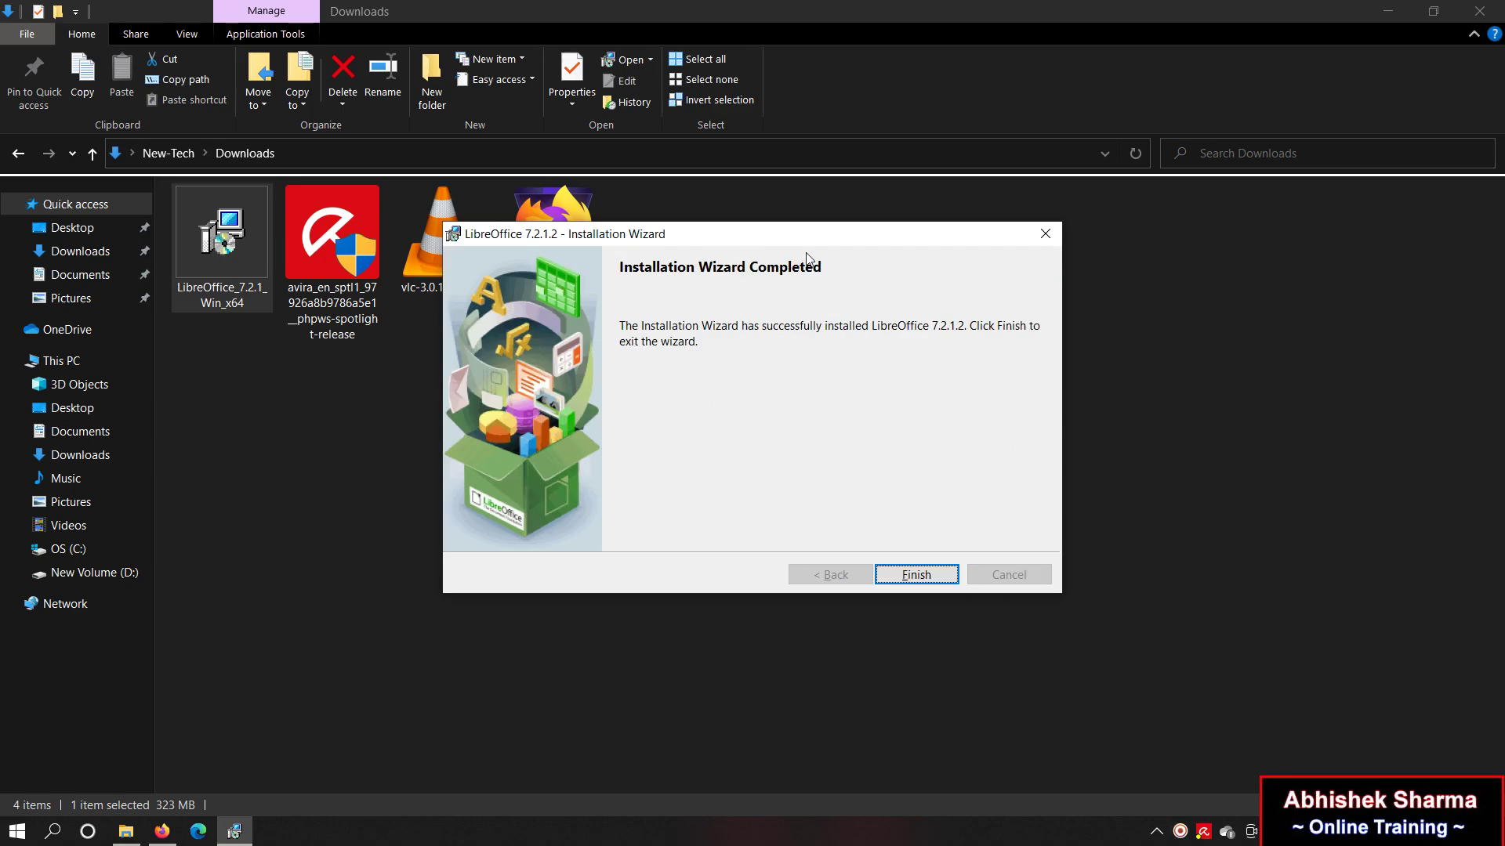
left_click_drag(541, 235, 621, 329)
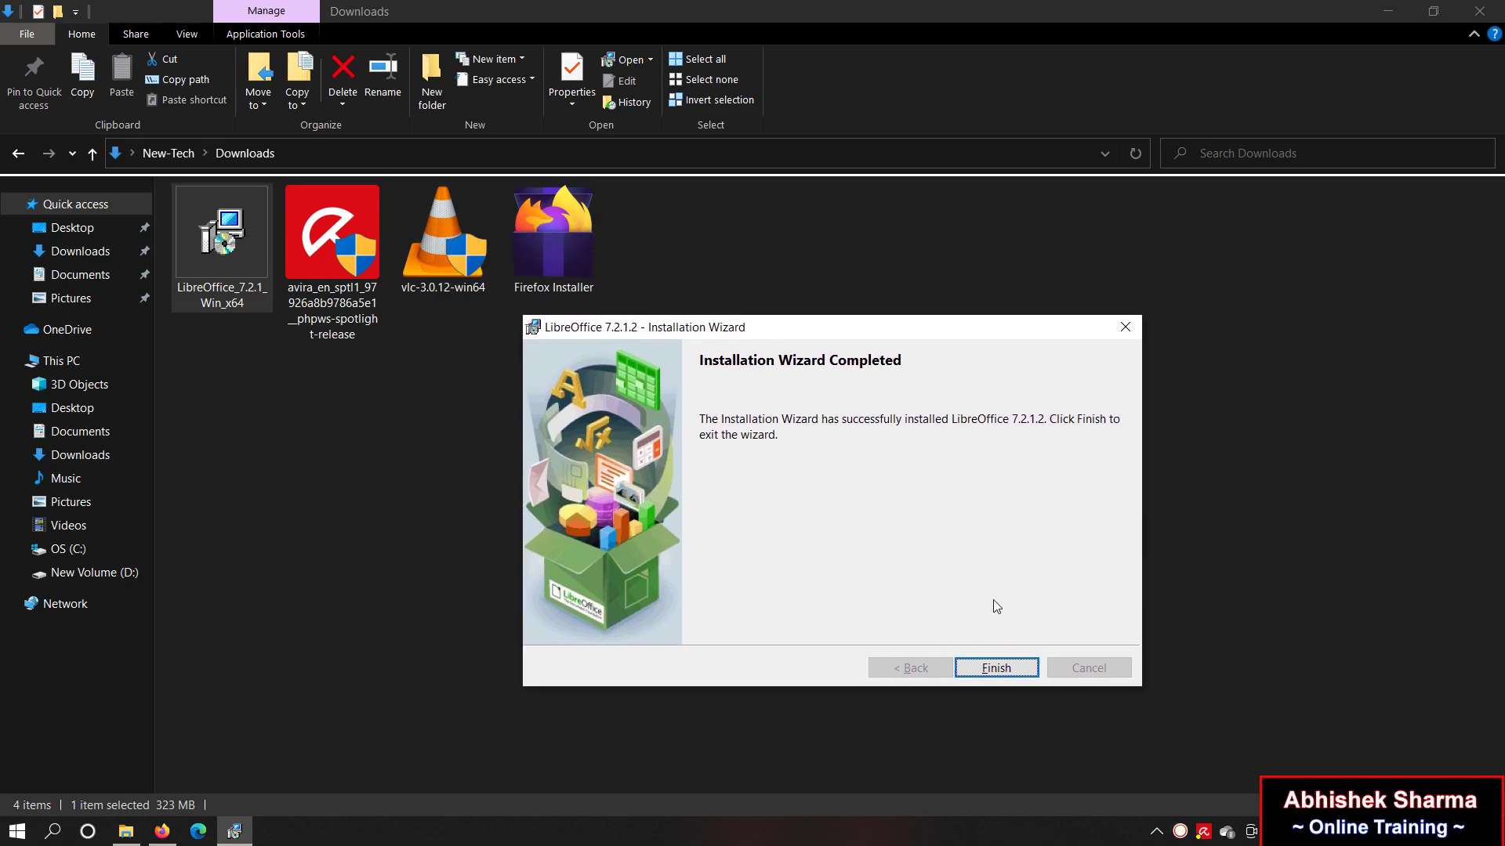
left_click(990, 674)
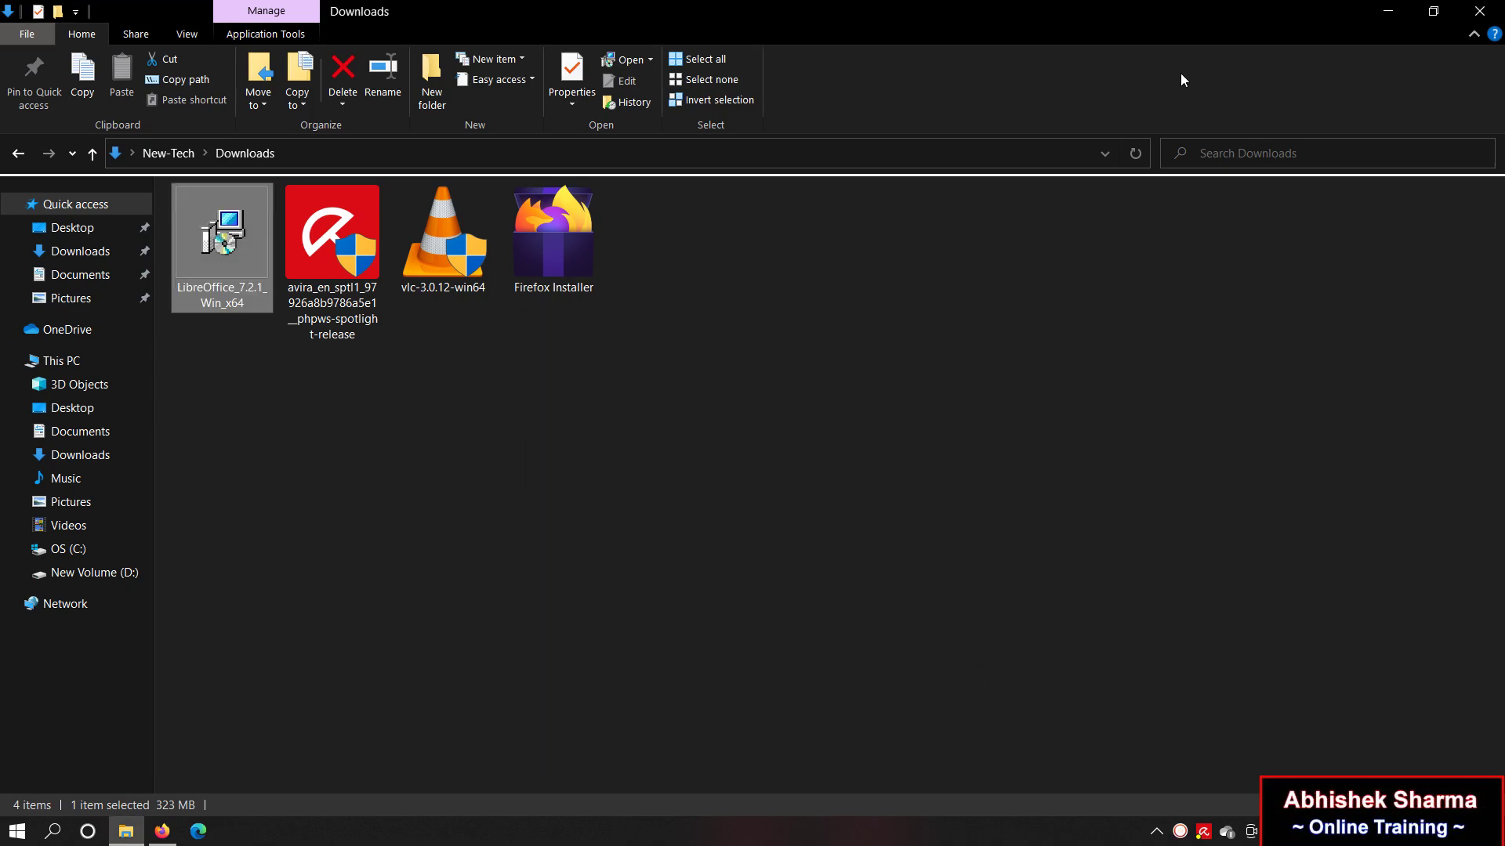
Step: Close the Downloads window and open LibreOffice 7.2 from its desktop shortcut's context menu
left_click(1488, 7)
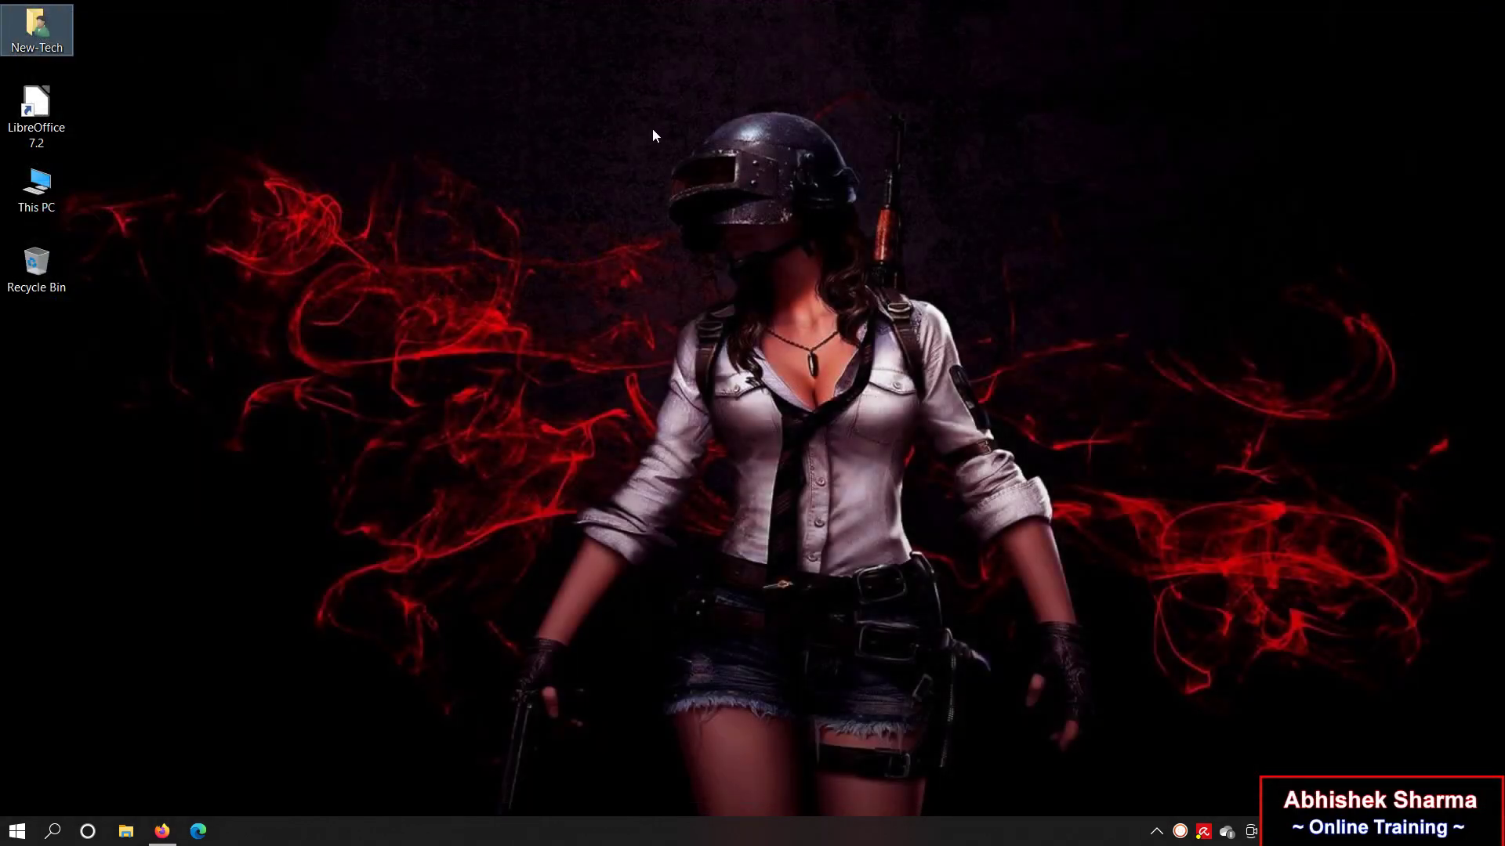
left_click(191, 127)
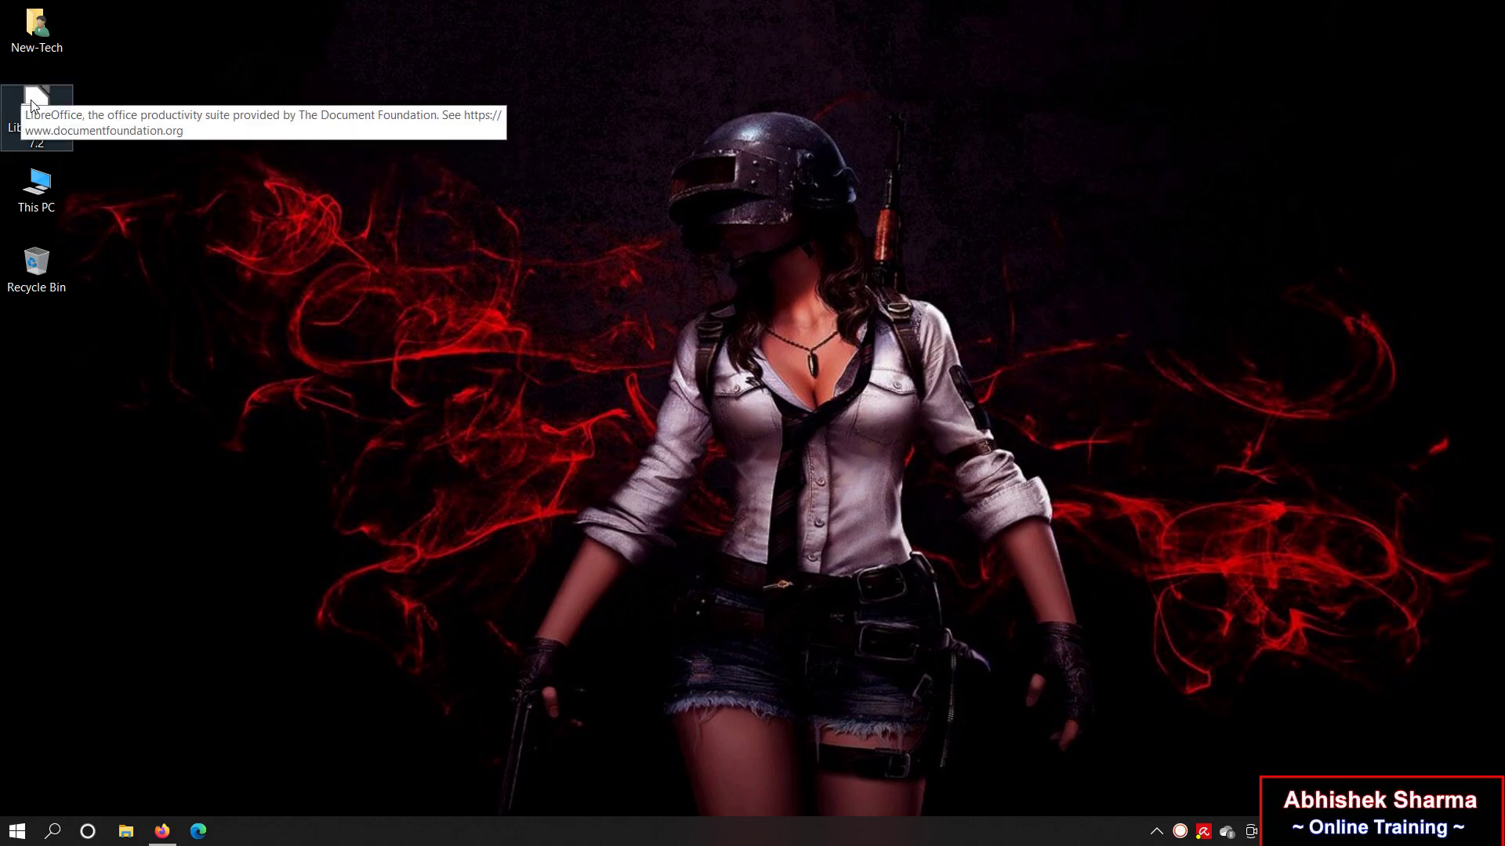
left_click(32, 107)
right_click(33, 107)
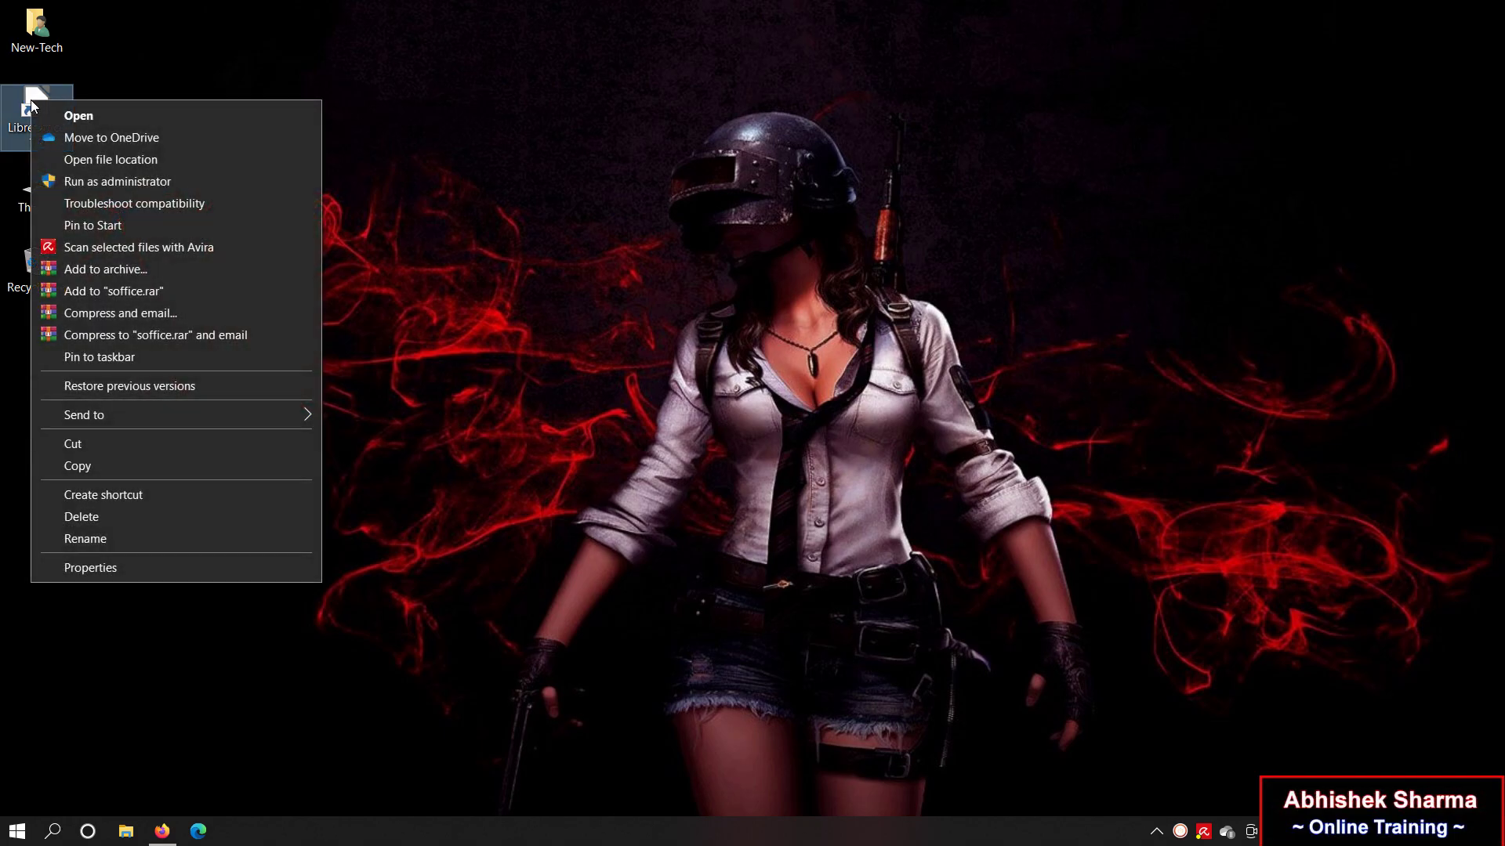
left_click(78, 117)
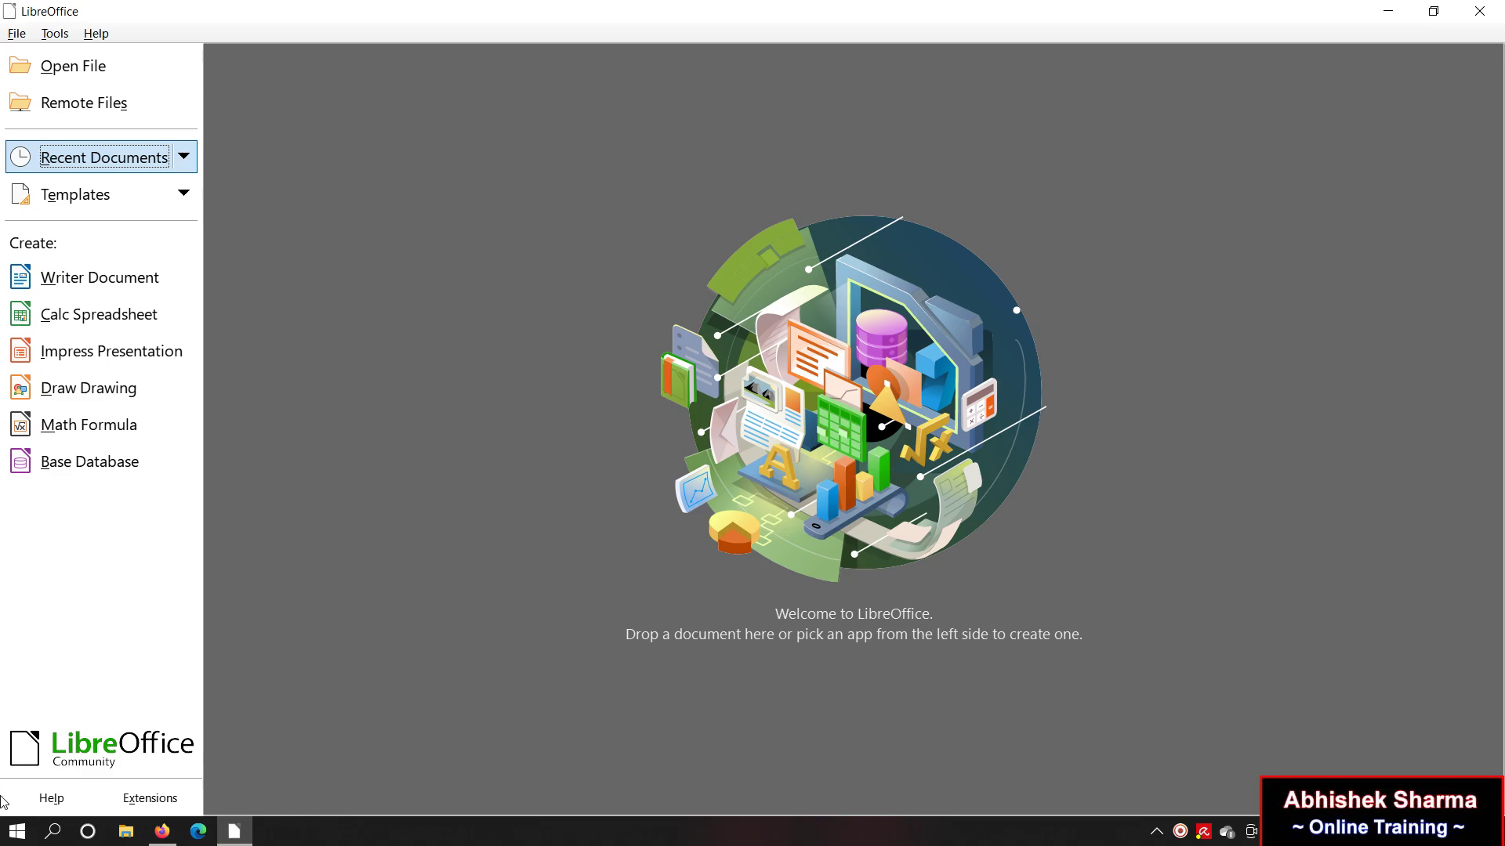
Step: Search Windows for 'office', then dismiss the results
left_click(51, 832)
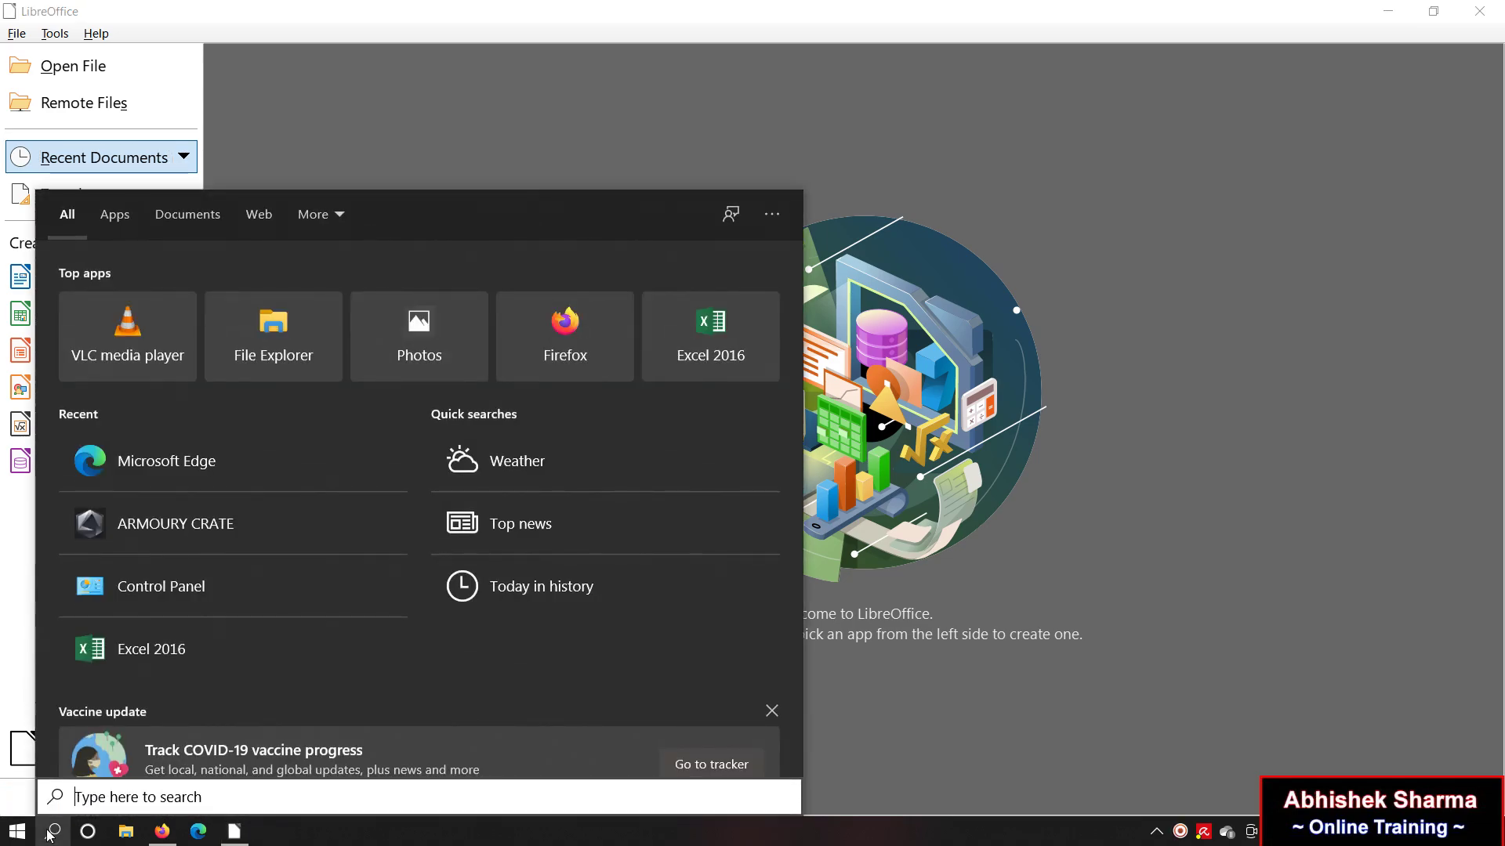
type("office")
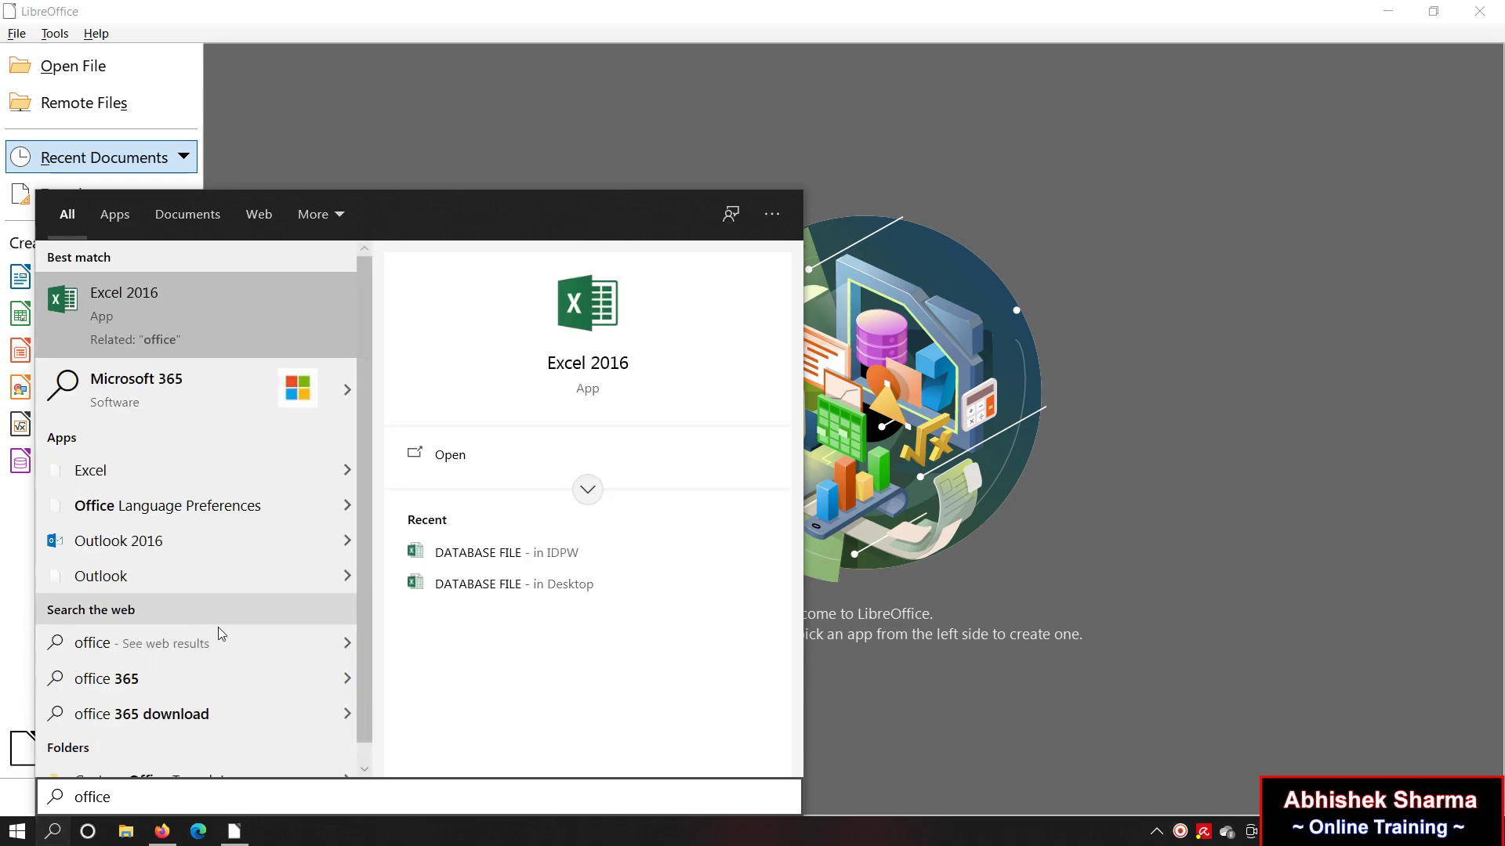
left_click(660, 92)
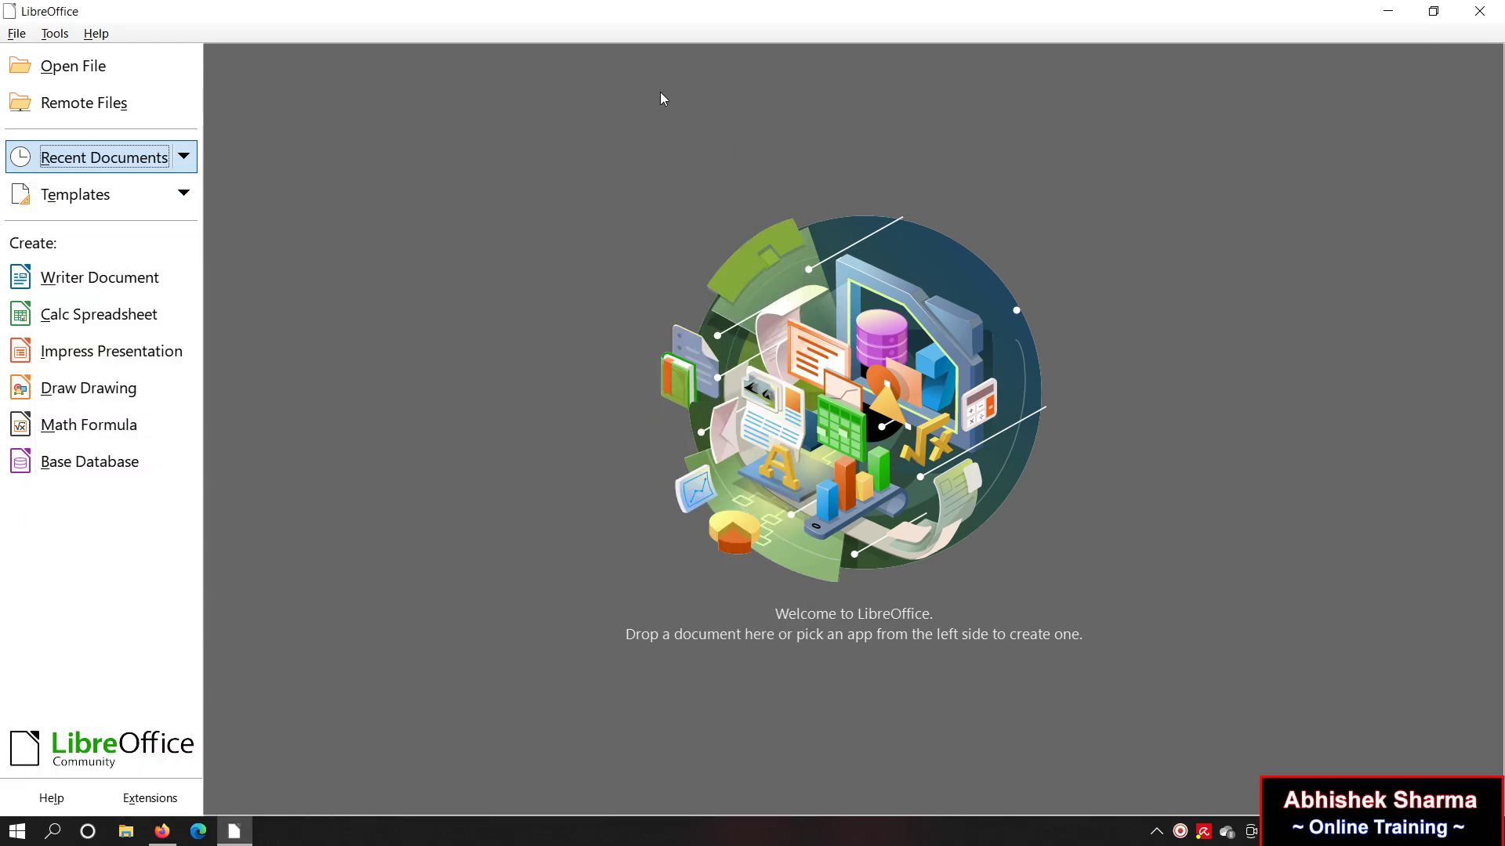
Step: Scroll the Start app list and expand, then collapse, the Microsoft Office 2016 Tools and Office Tools folders
left_click(18, 833)
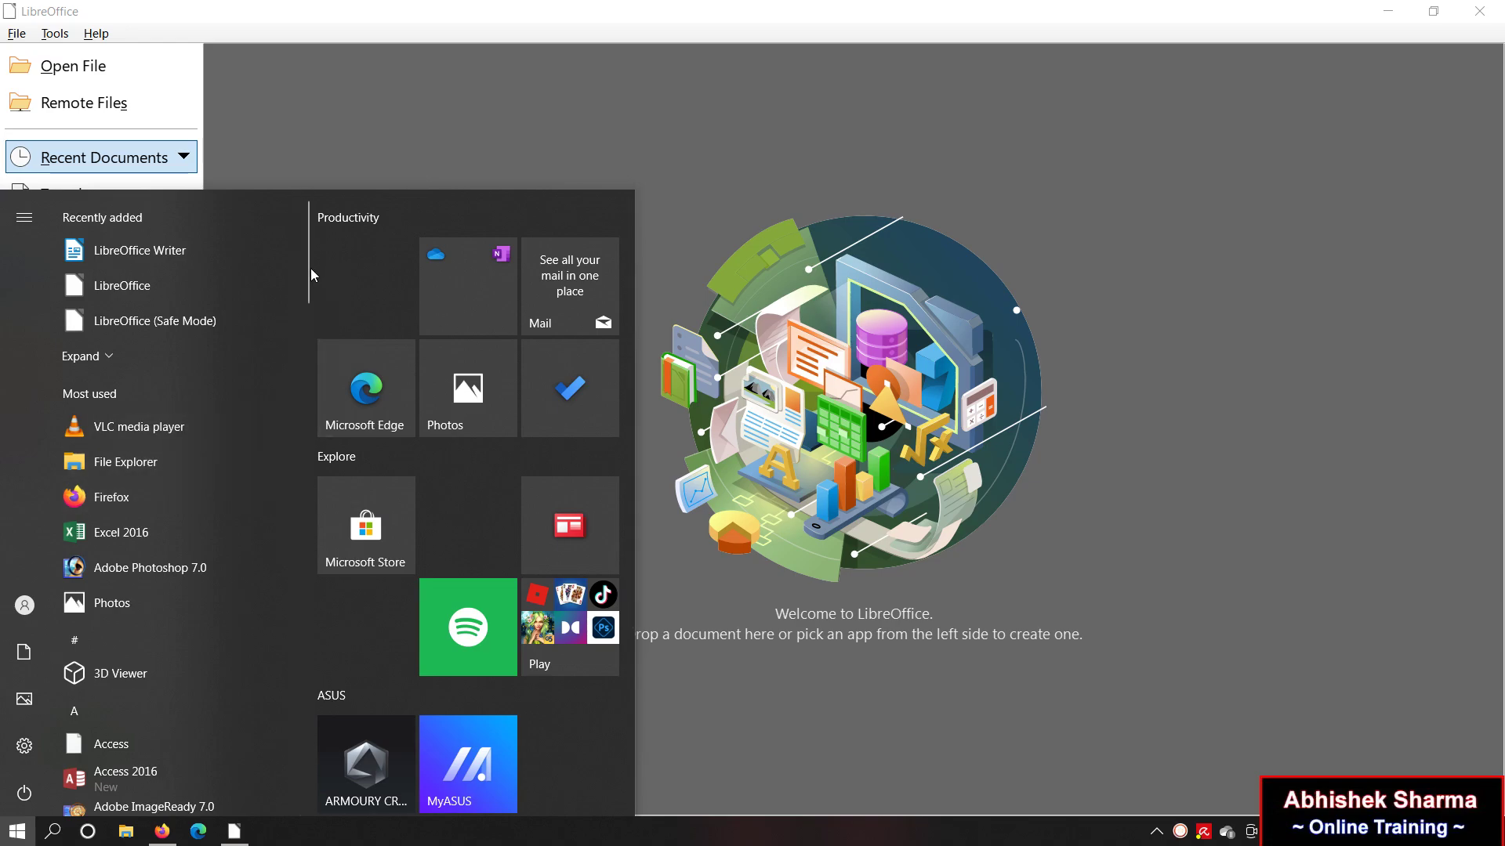
scroll(279, 402, "down", 10)
scroll(279, 404, "down", 1)
scroll(281, 410, "down", 2)
scroll(284, 421, "down", 4)
scroll(284, 462, "down", 3)
scroll(284, 498, "down", 2)
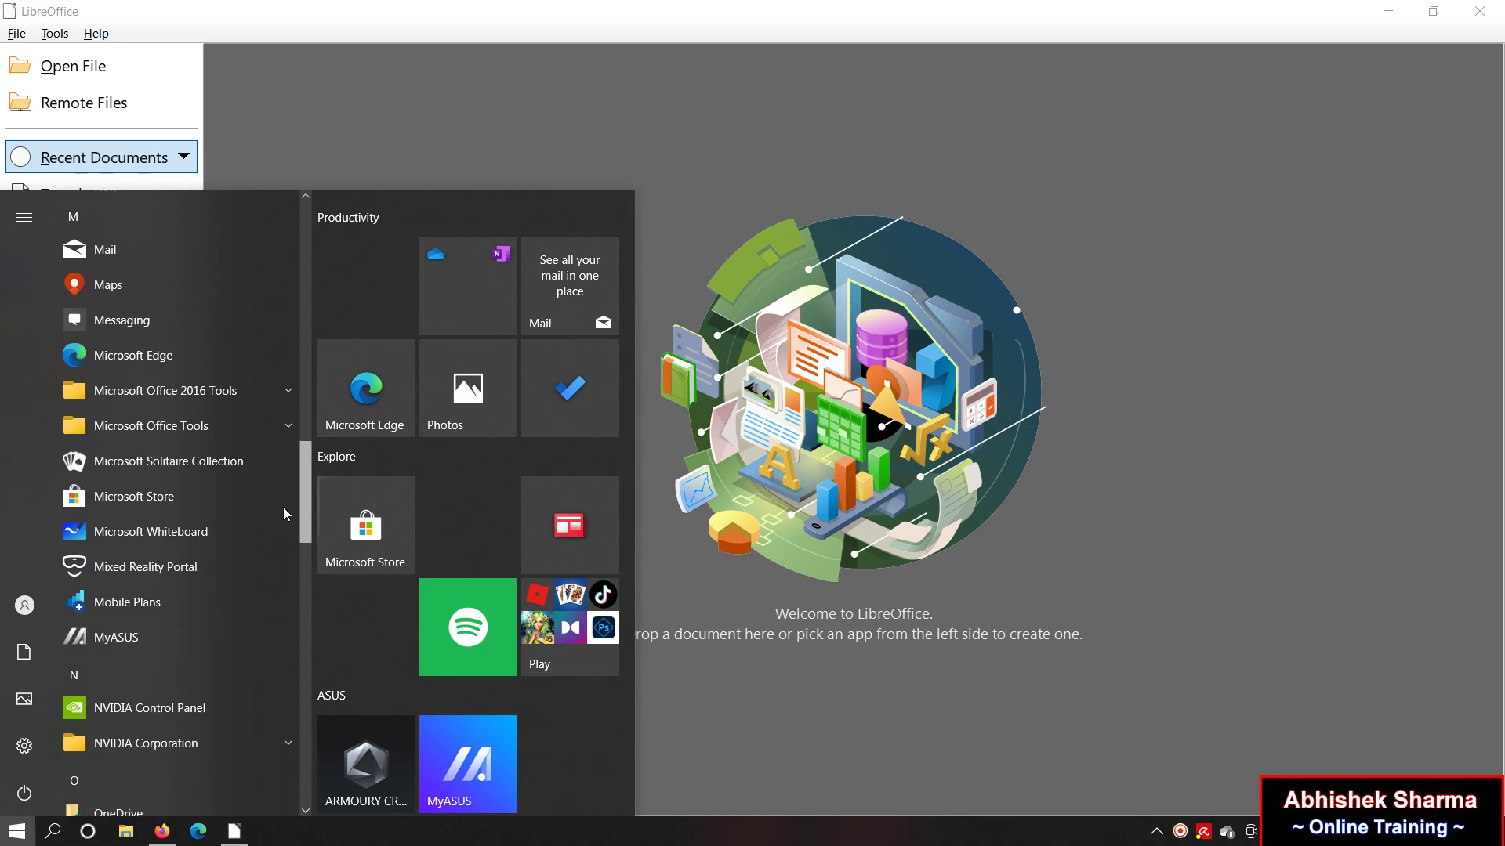
left_click(281, 402)
left_click(281, 401)
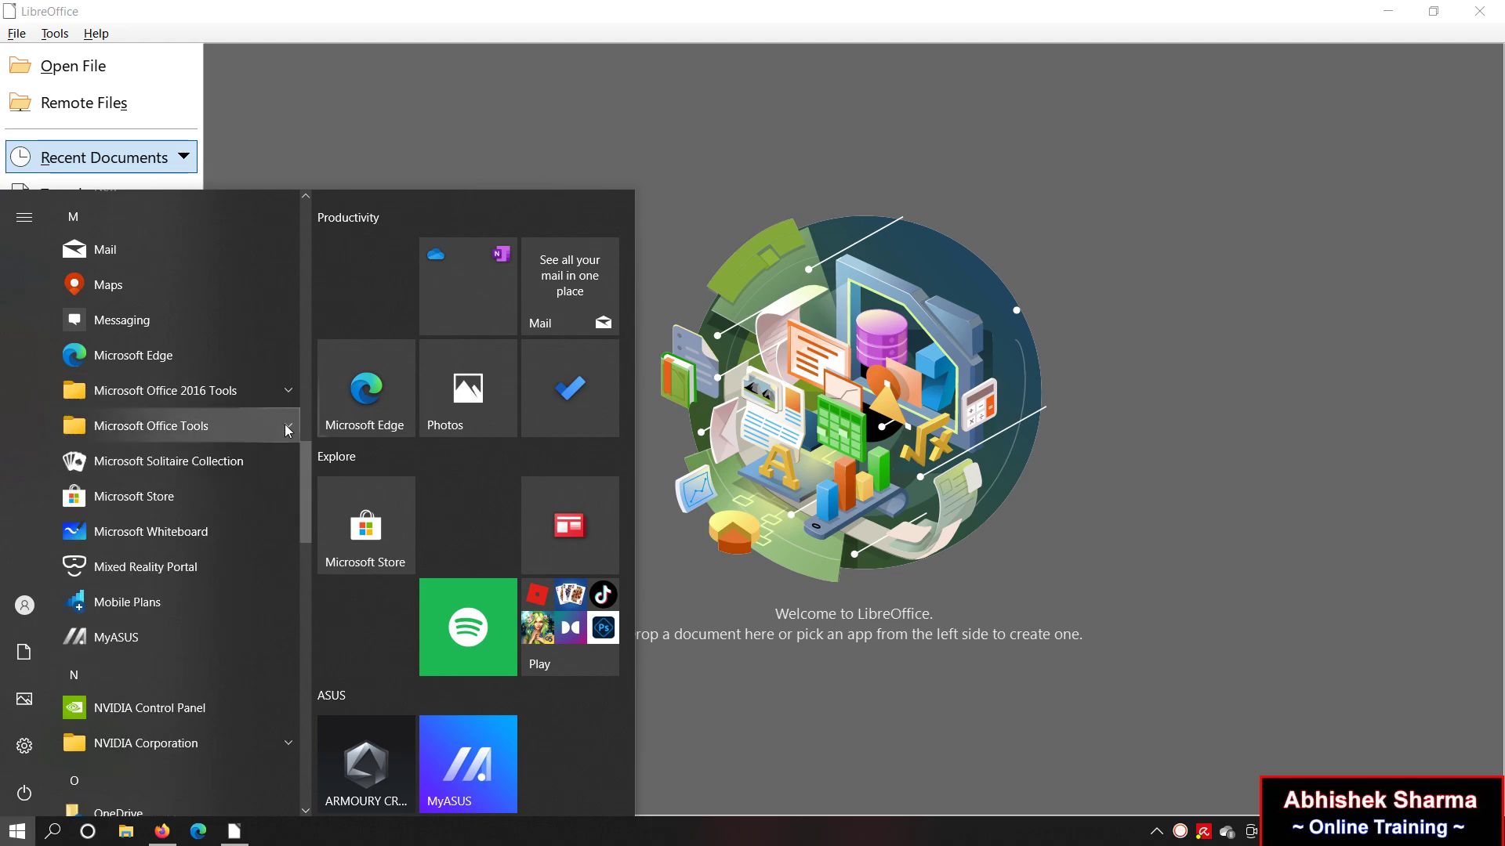
left_click(284, 425)
left_click(285, 425)
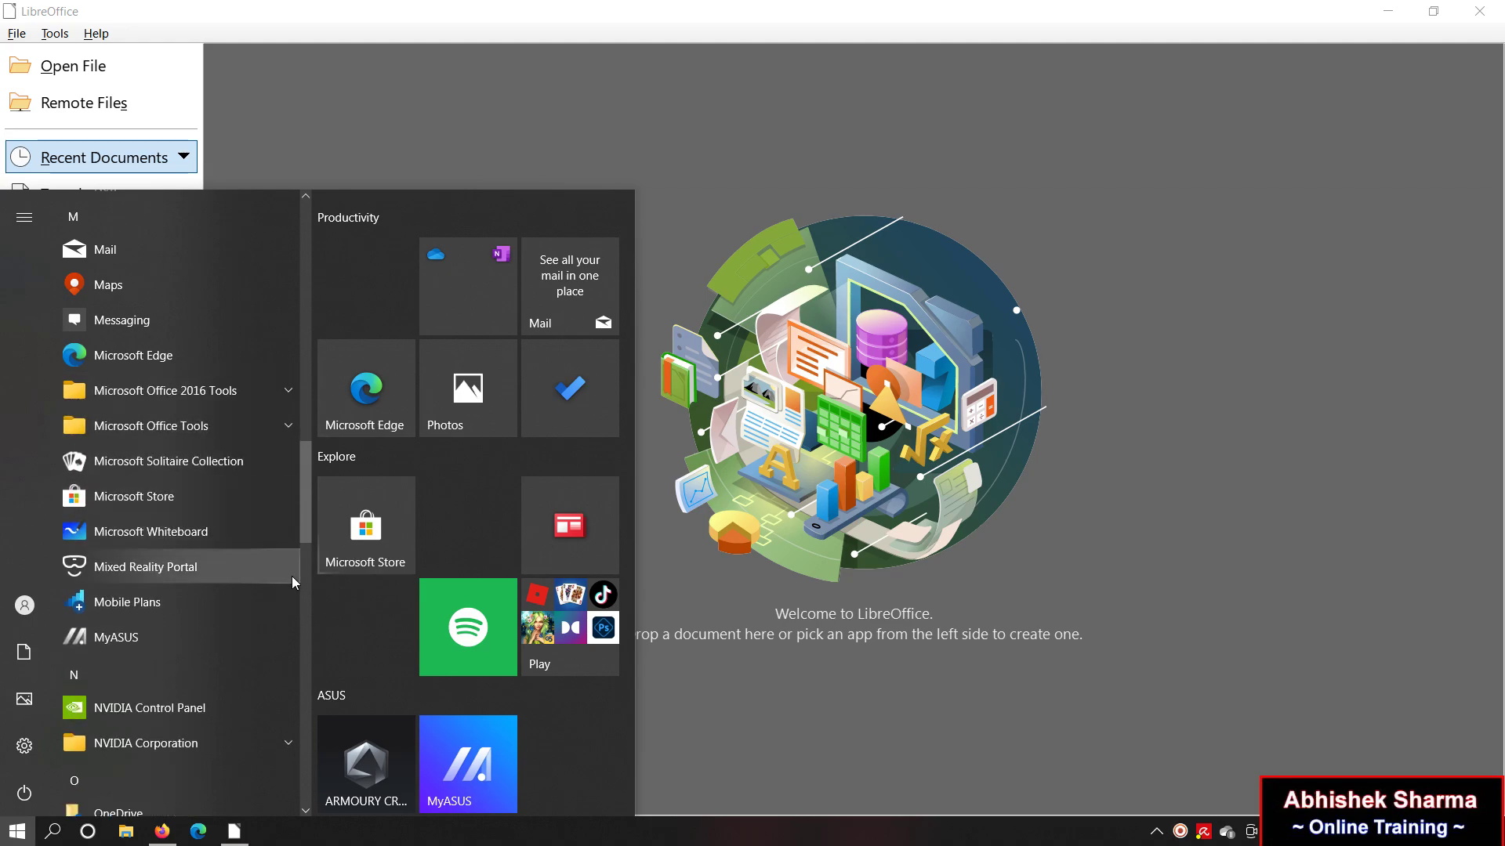
Step: Scroll back through the app list, close Start, and reopen Windows search
mouse_move(302, 472)
left_mouse_down()
mouse_move(280, 756)
mouse_move(282, 689)
left_mouse_up()
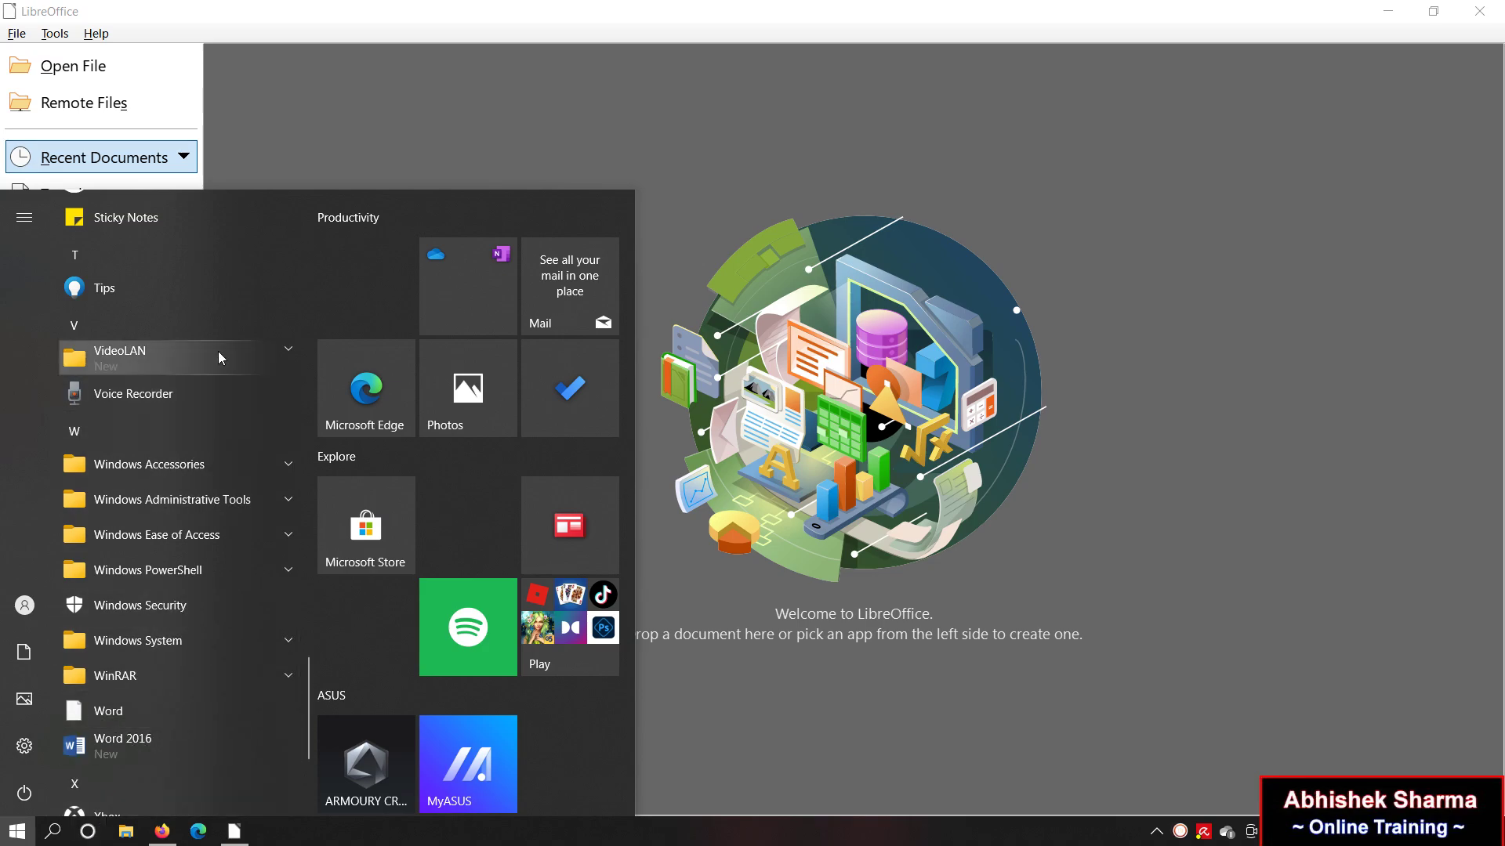
left_click_drag(304, 690, 303, 610)
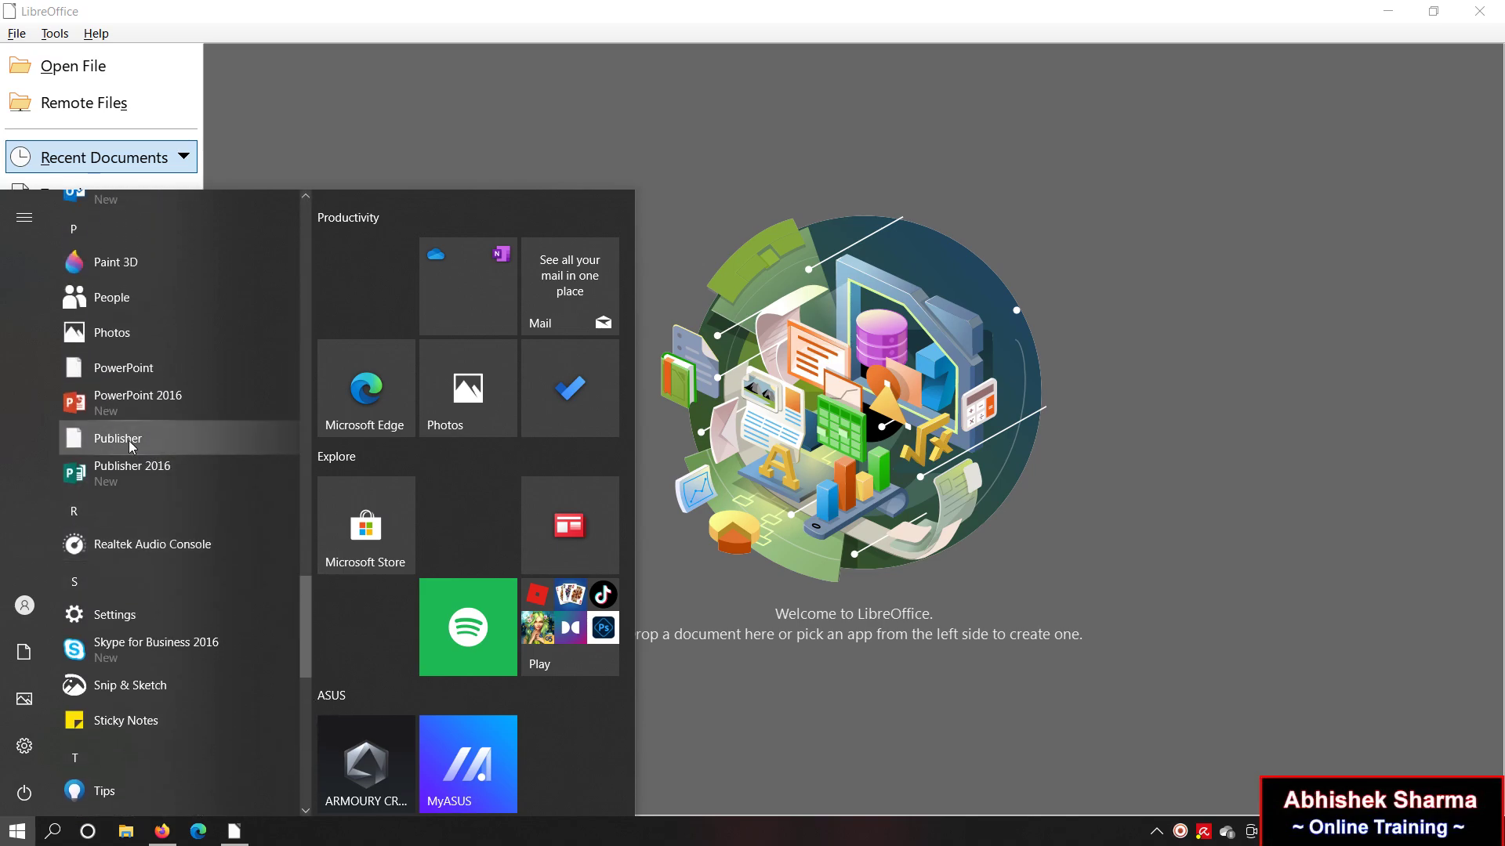
left_click_drag(298, 589, 298, 561)
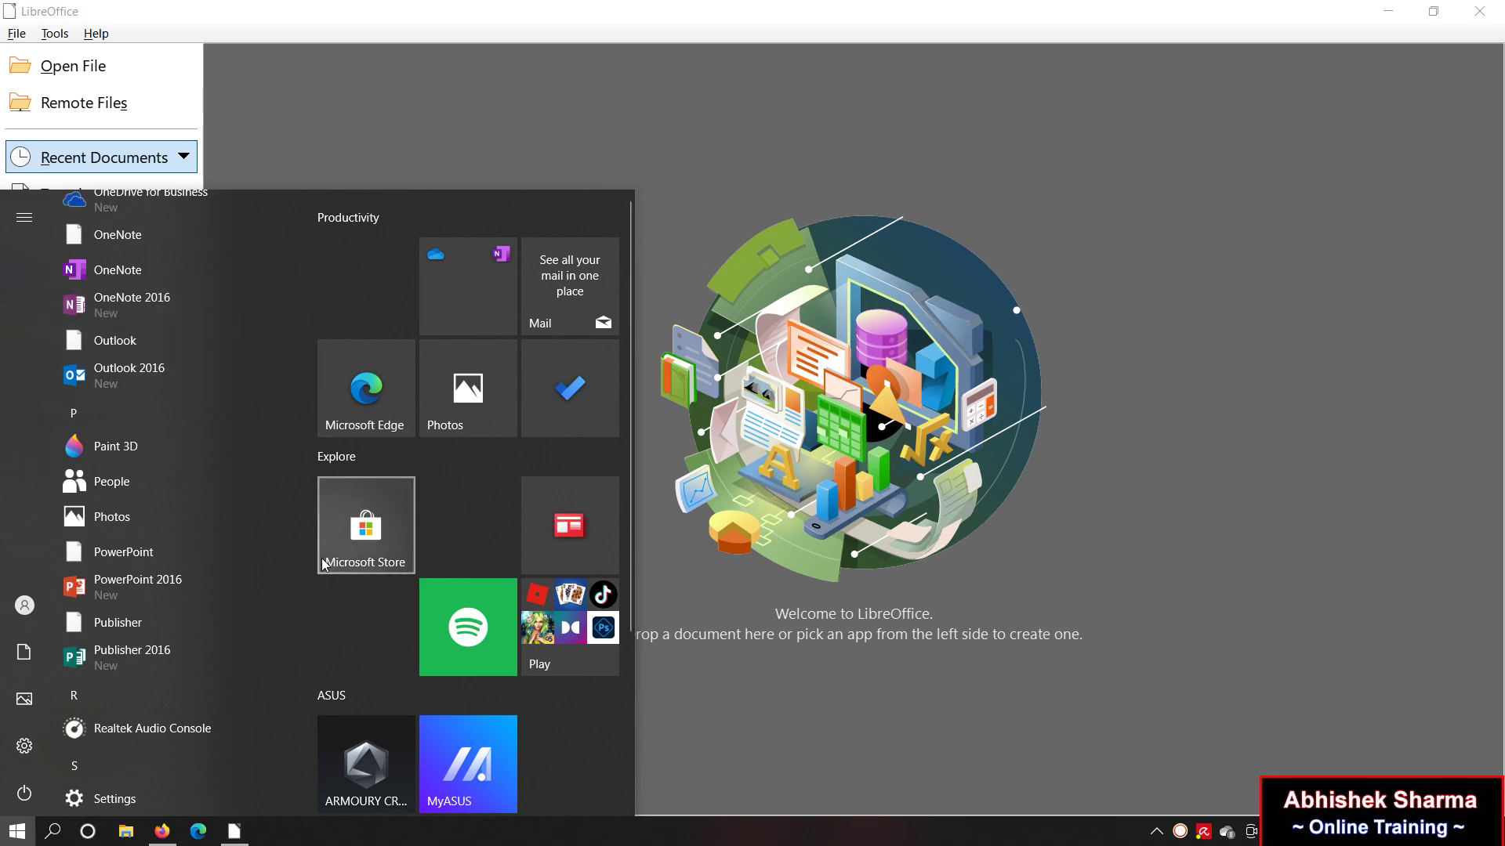
left_click_drag(303, 557, 302, 430)
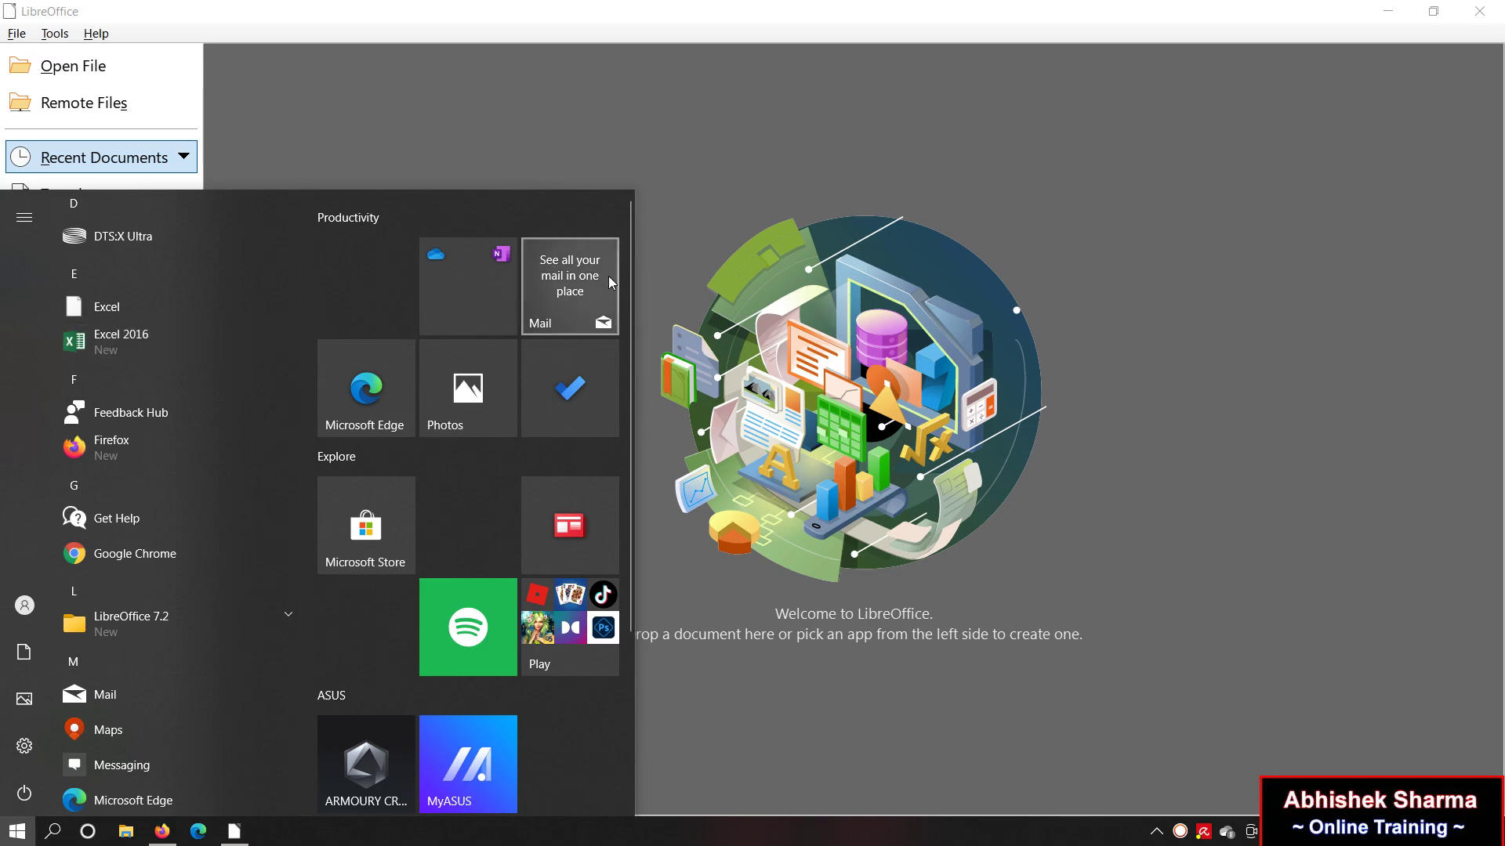
left_click(838, 154)
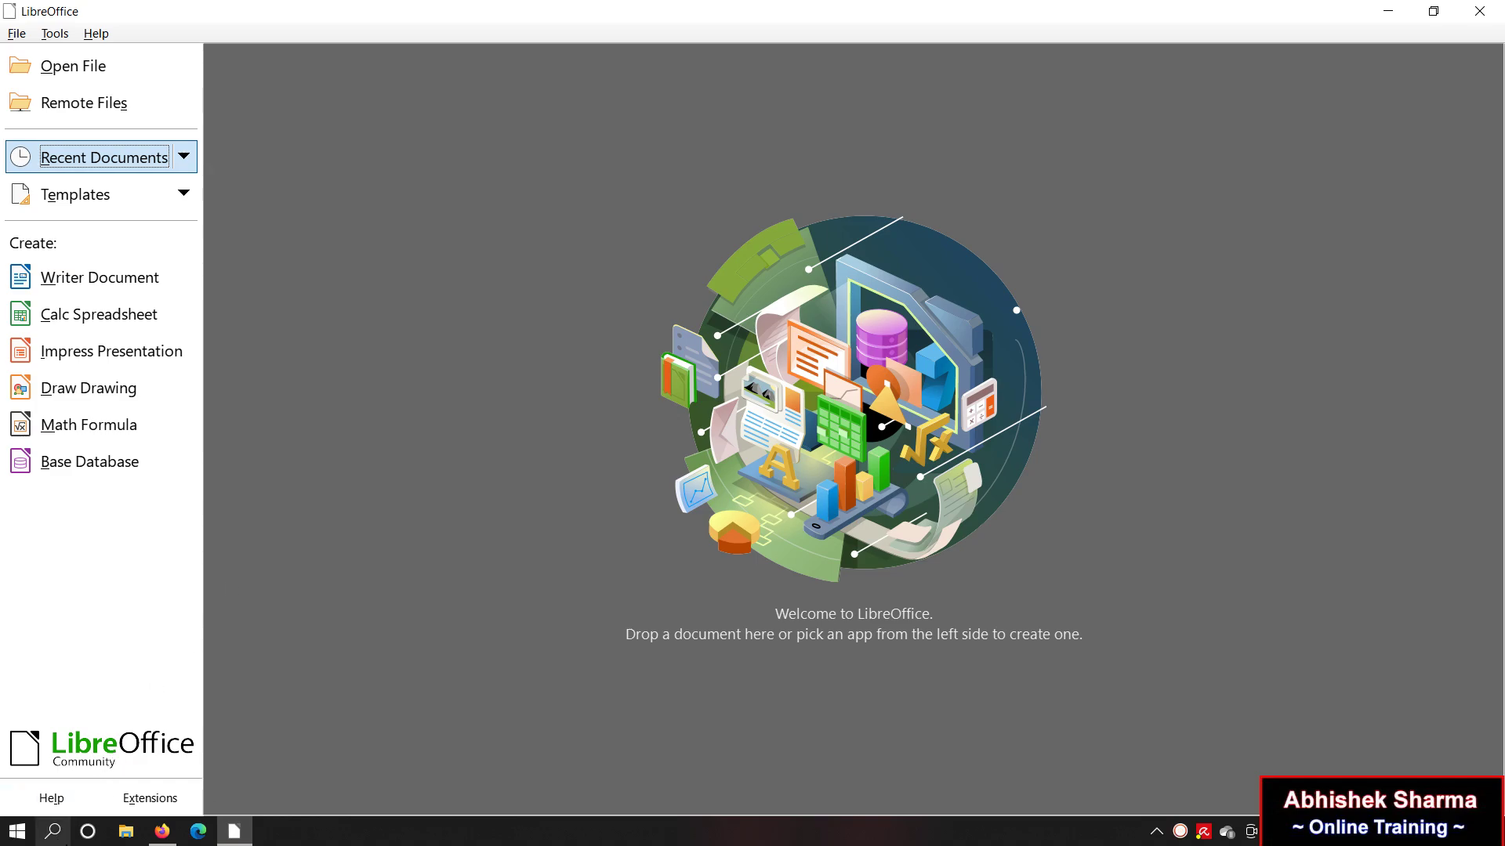
left_click(52, 831)
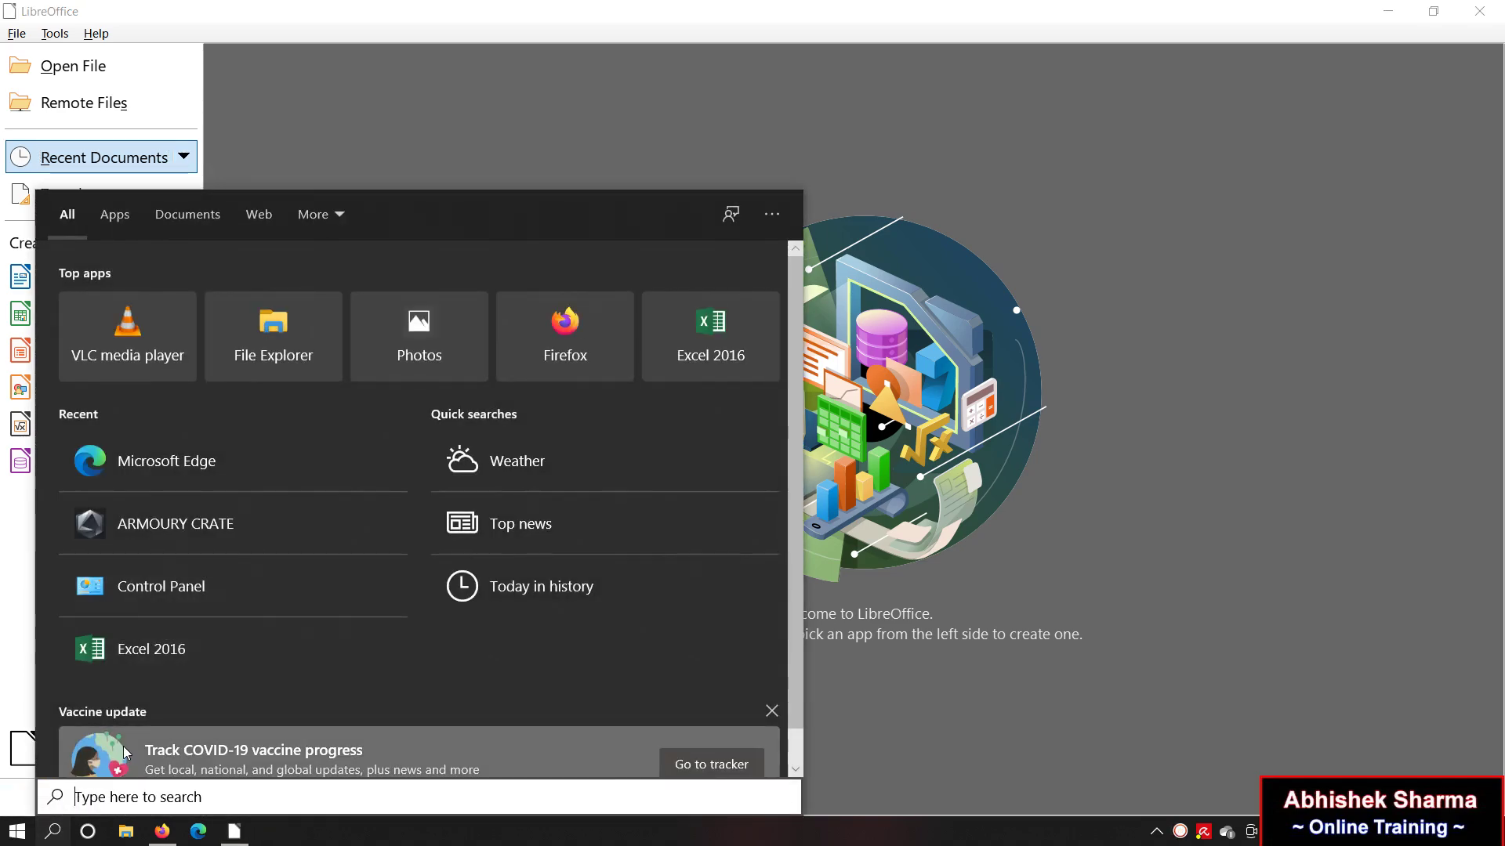
Step: Launch Excel 2016, dismiss the default-app prompts, and create a blank workbook, selecting cells E8, I10, M13
left_click(155, 644)
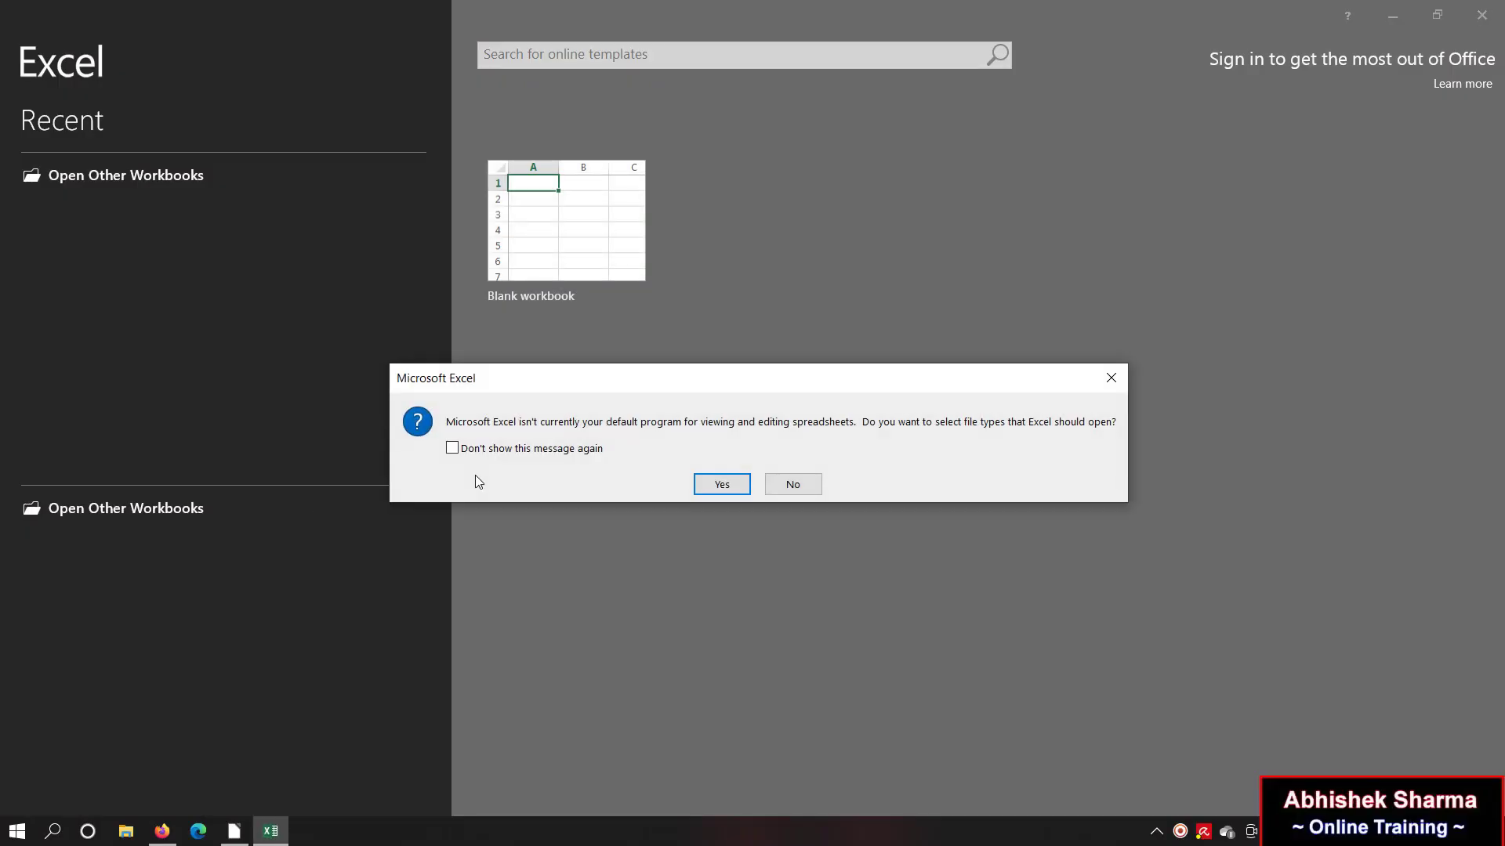
left_click(721, 485)
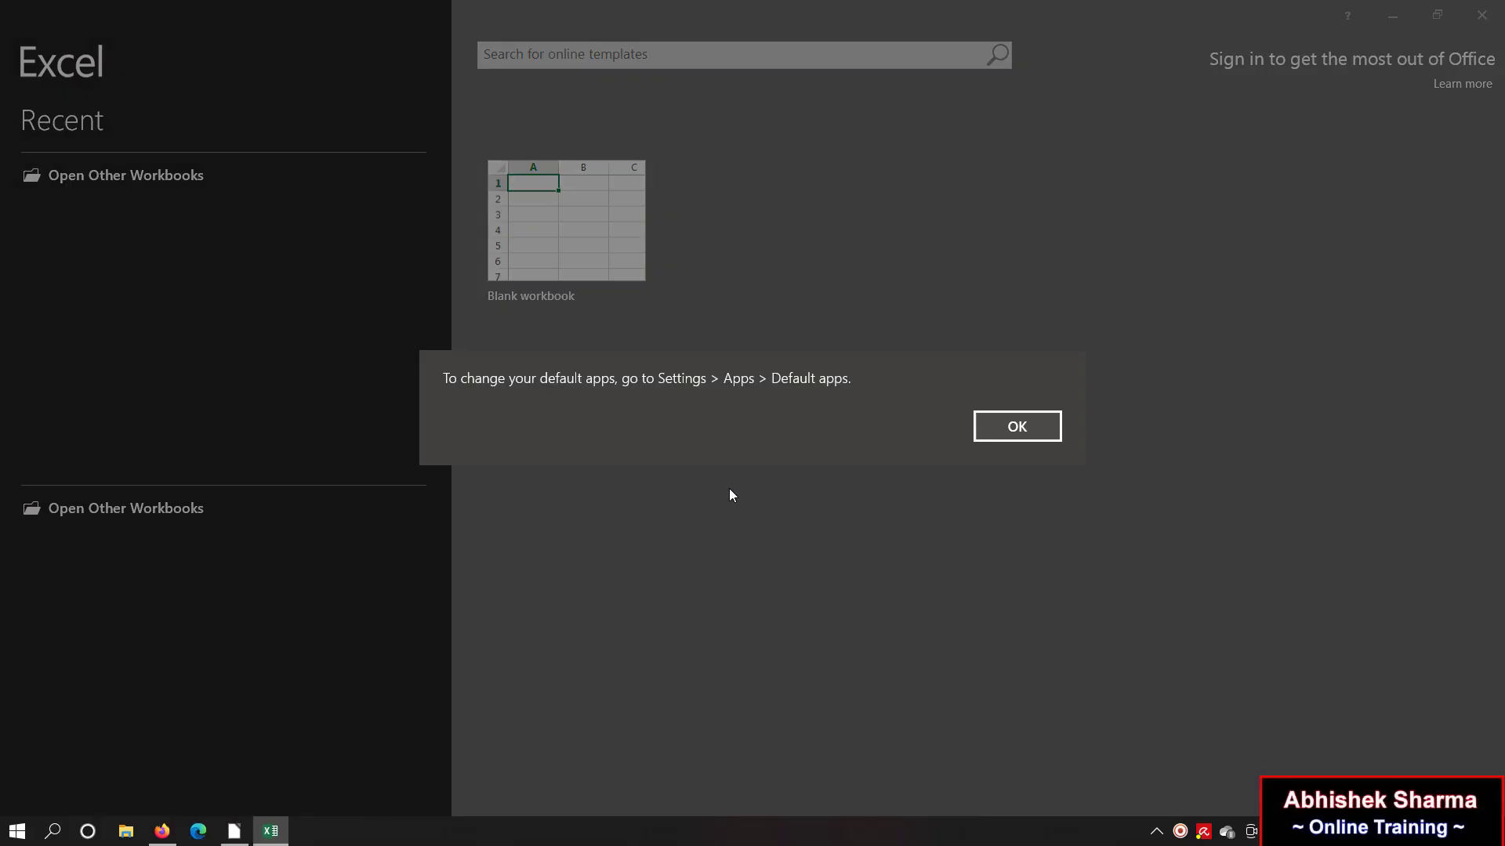
left_click(1012, 441)
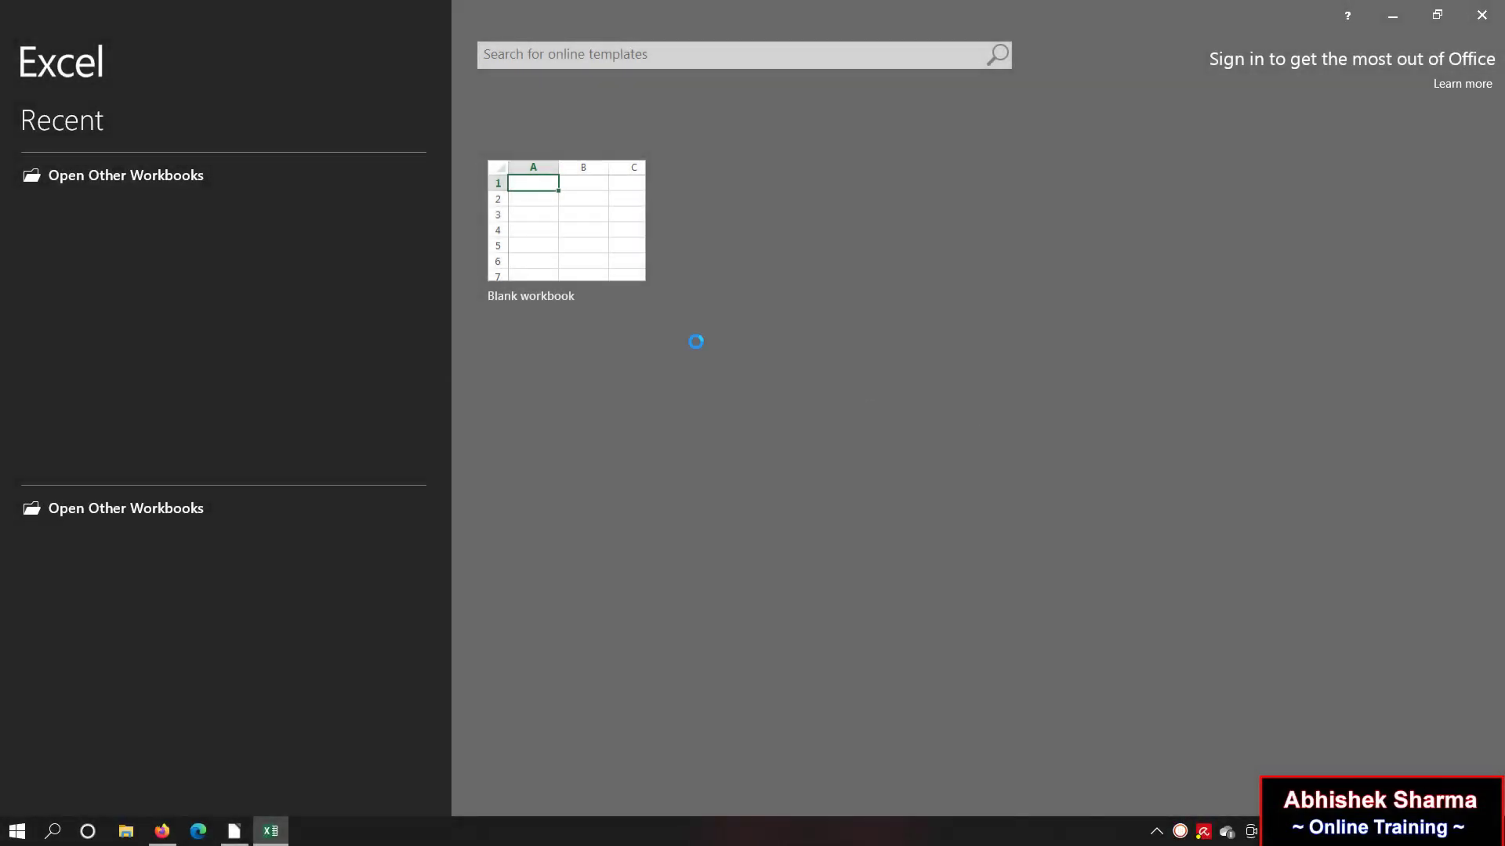
left_click(589, 235)
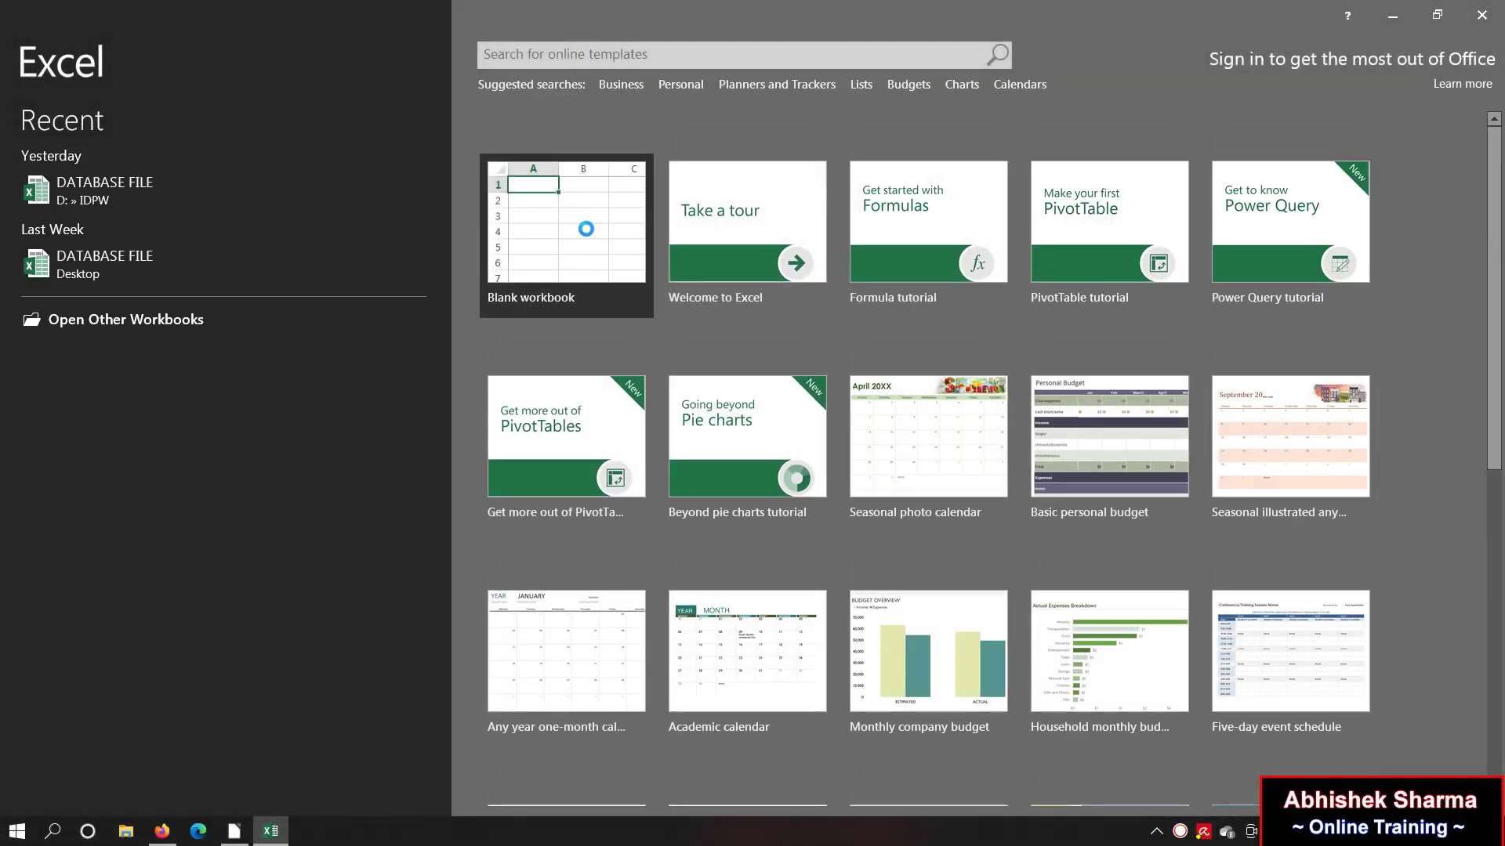
left_click(309, 345)
left_click(561, 383)
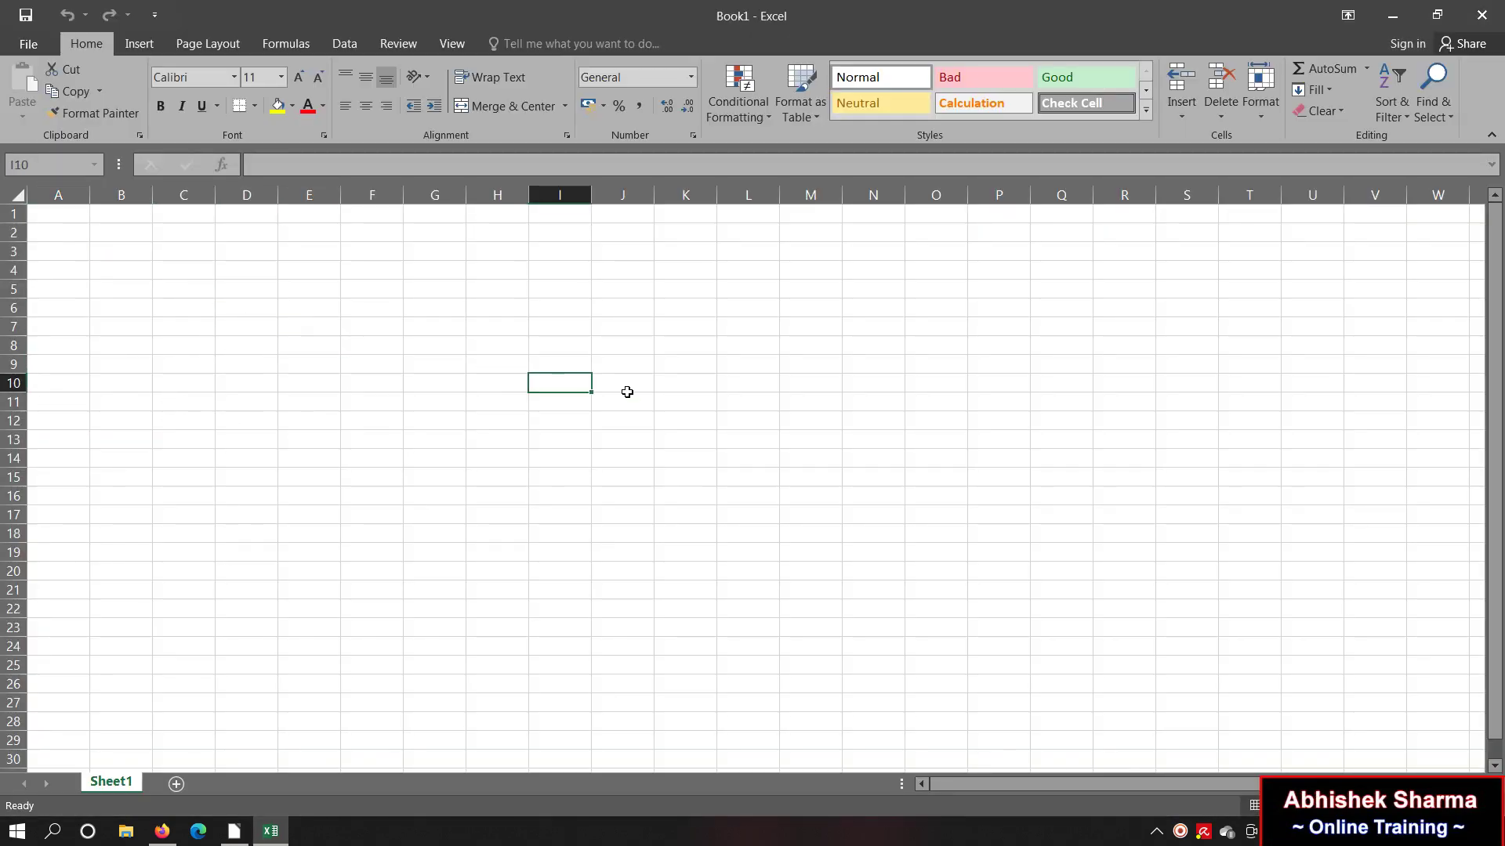
left_click(788, 436)
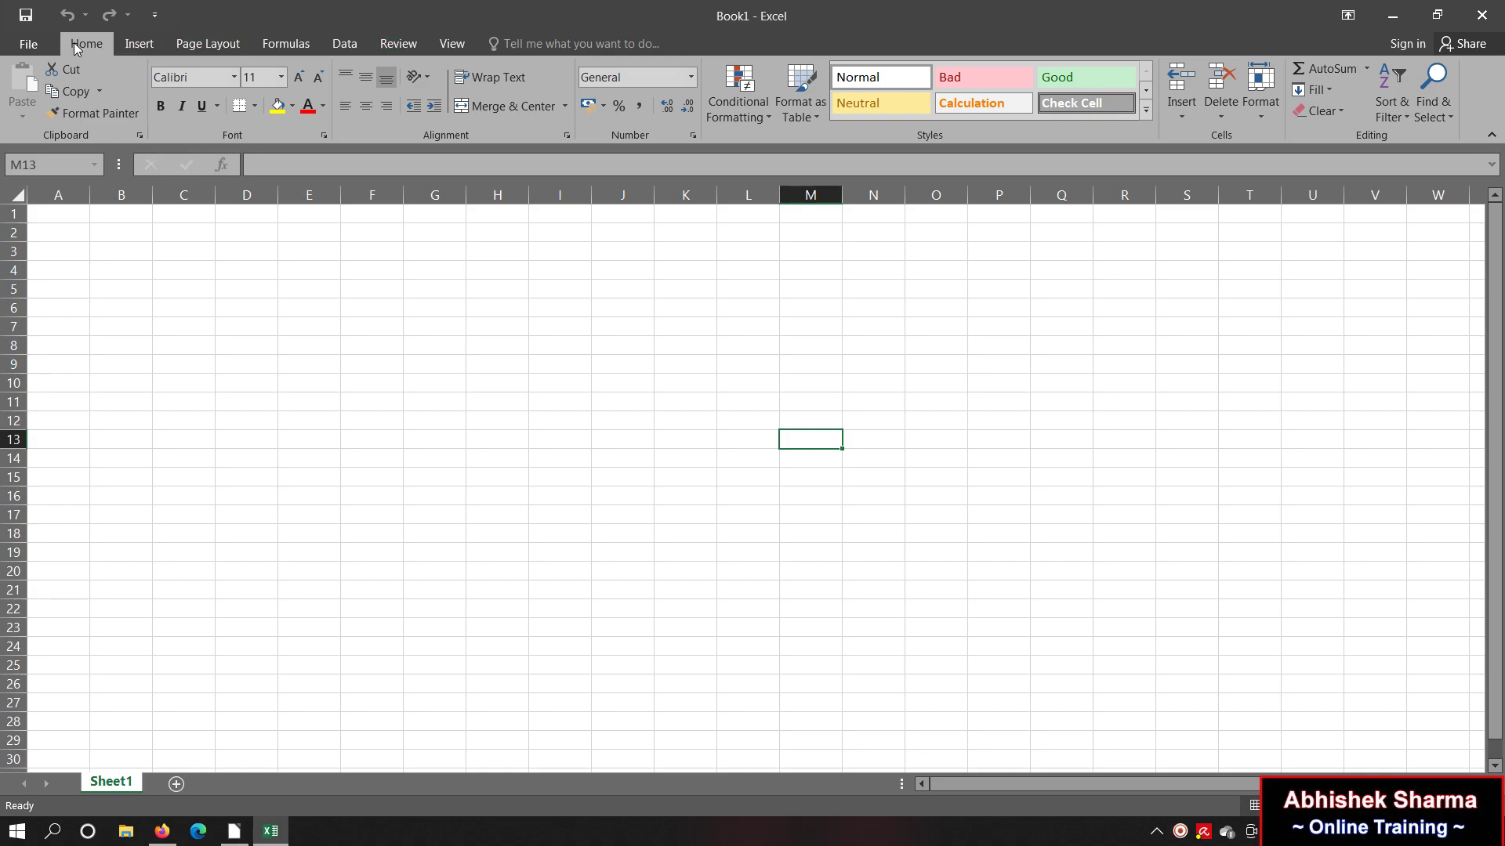
Step: Browse the Insert, Page Layout, Formulas and Data ribbon tabs, return to Home, and minimize Excel
left_click(140, 45)
left_click(206, 44)
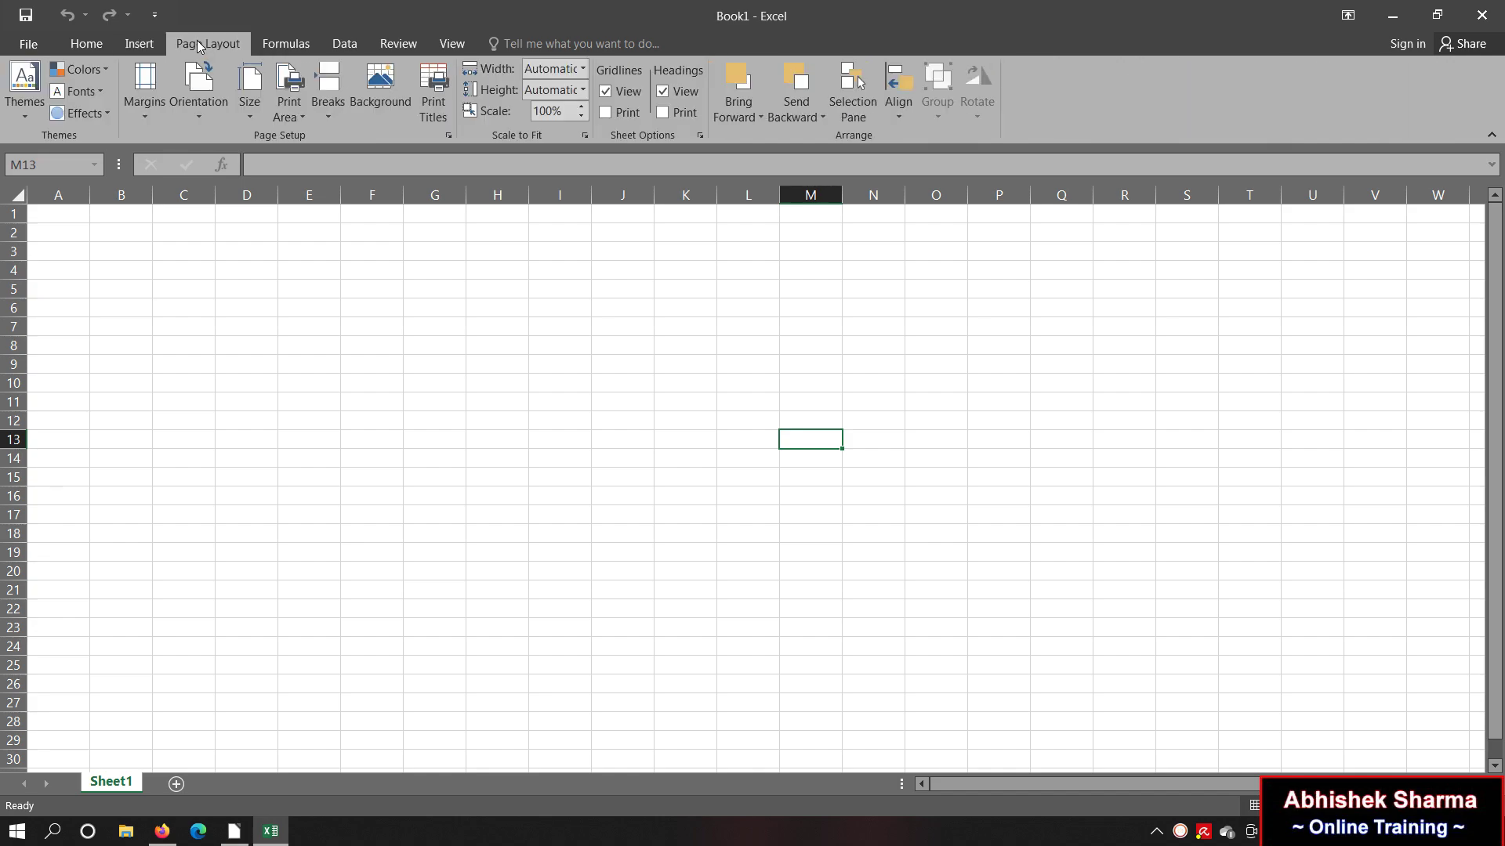
left_click(284, 47)
left_click(333, 47)
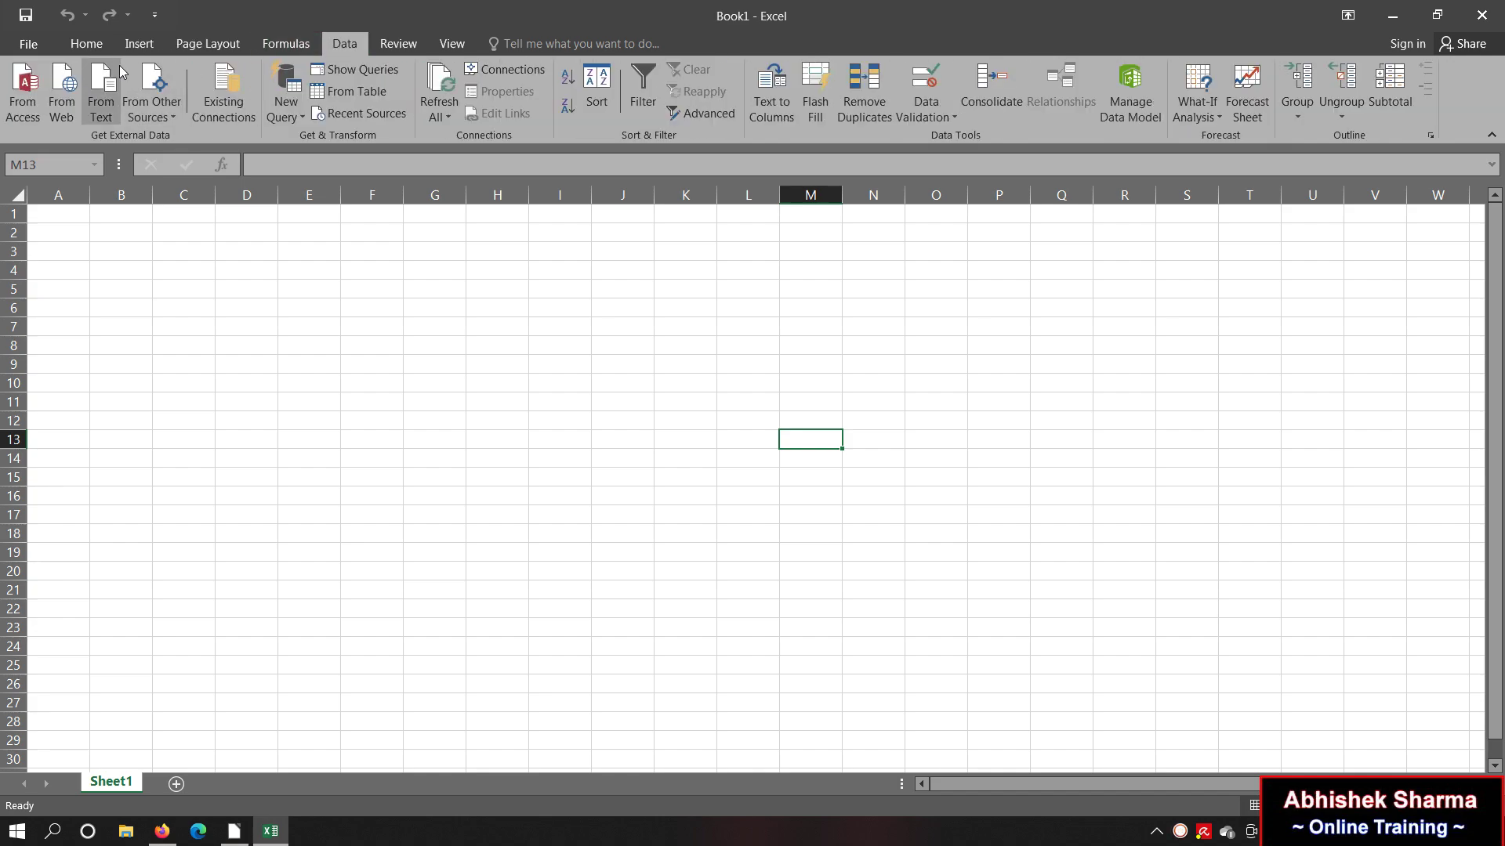
left_click(86, 44)
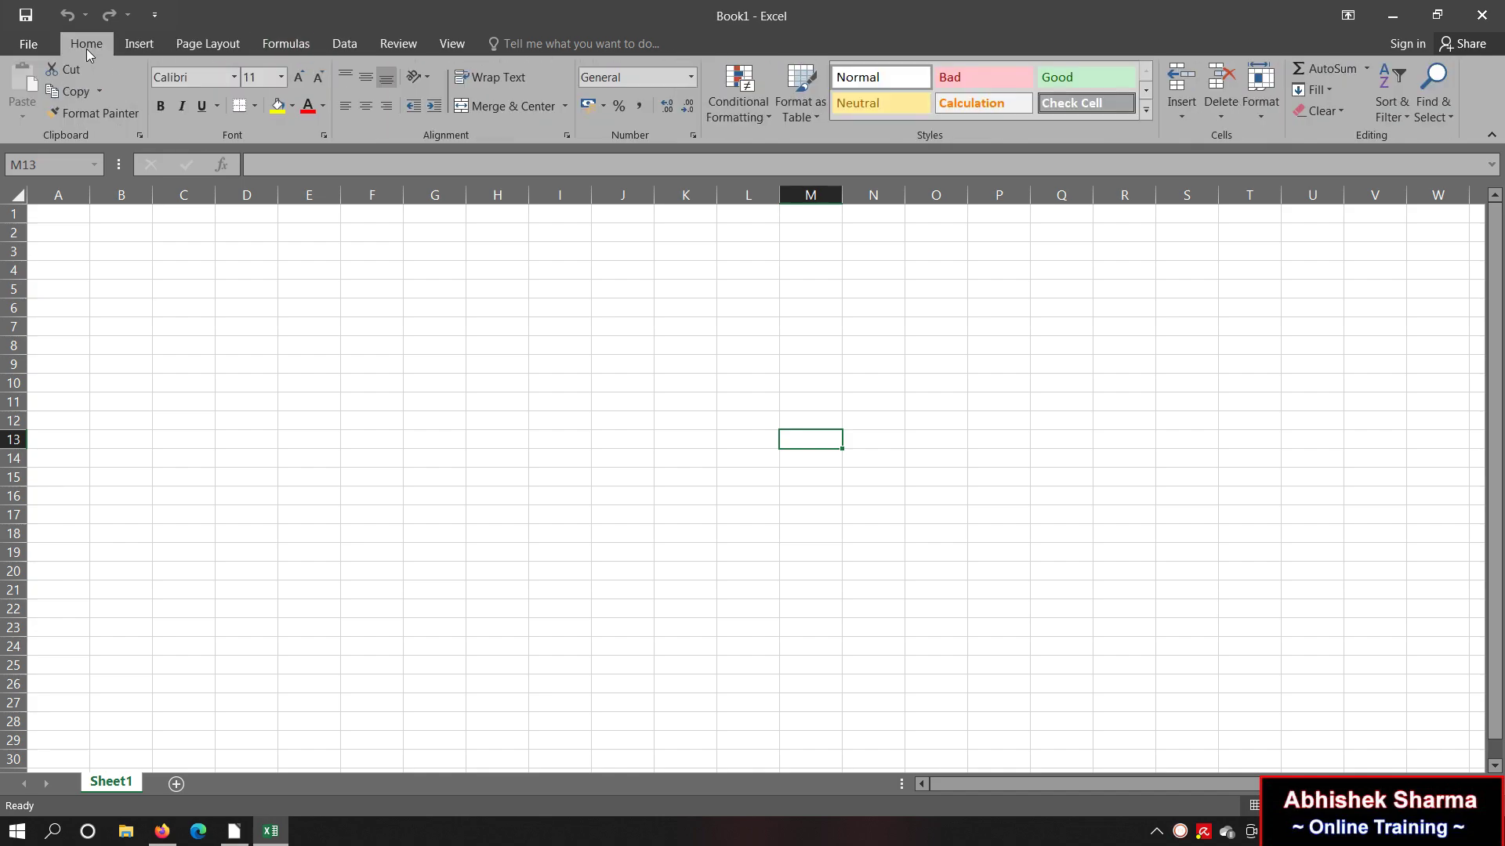
left_click(1392, 16)
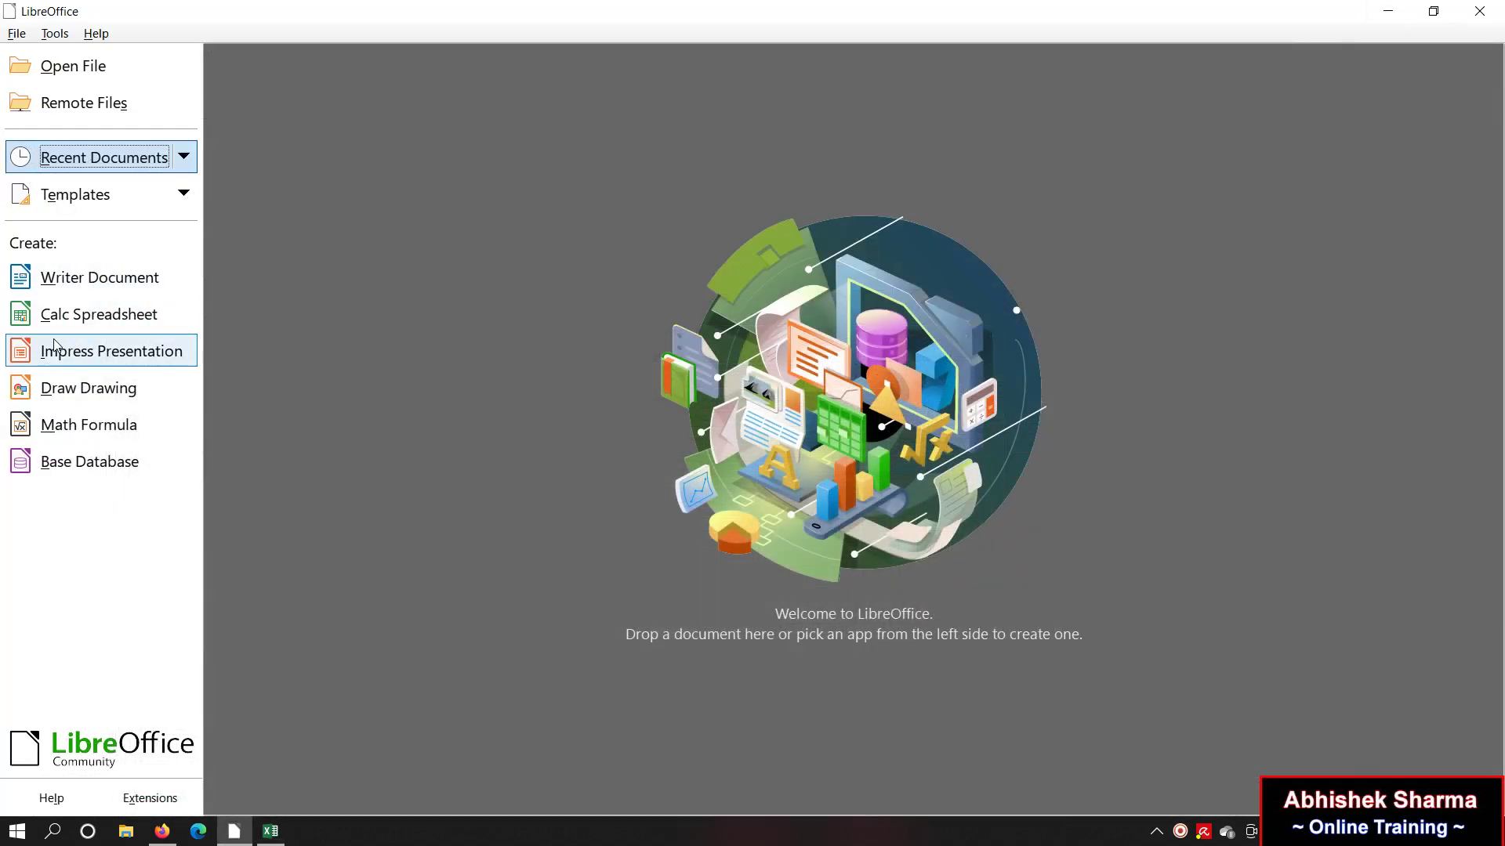
Step: Create a new Calc spreadsheet from the Start Center and click cells C5 and E12
left_click(119, 323)
left_click(220, 226)
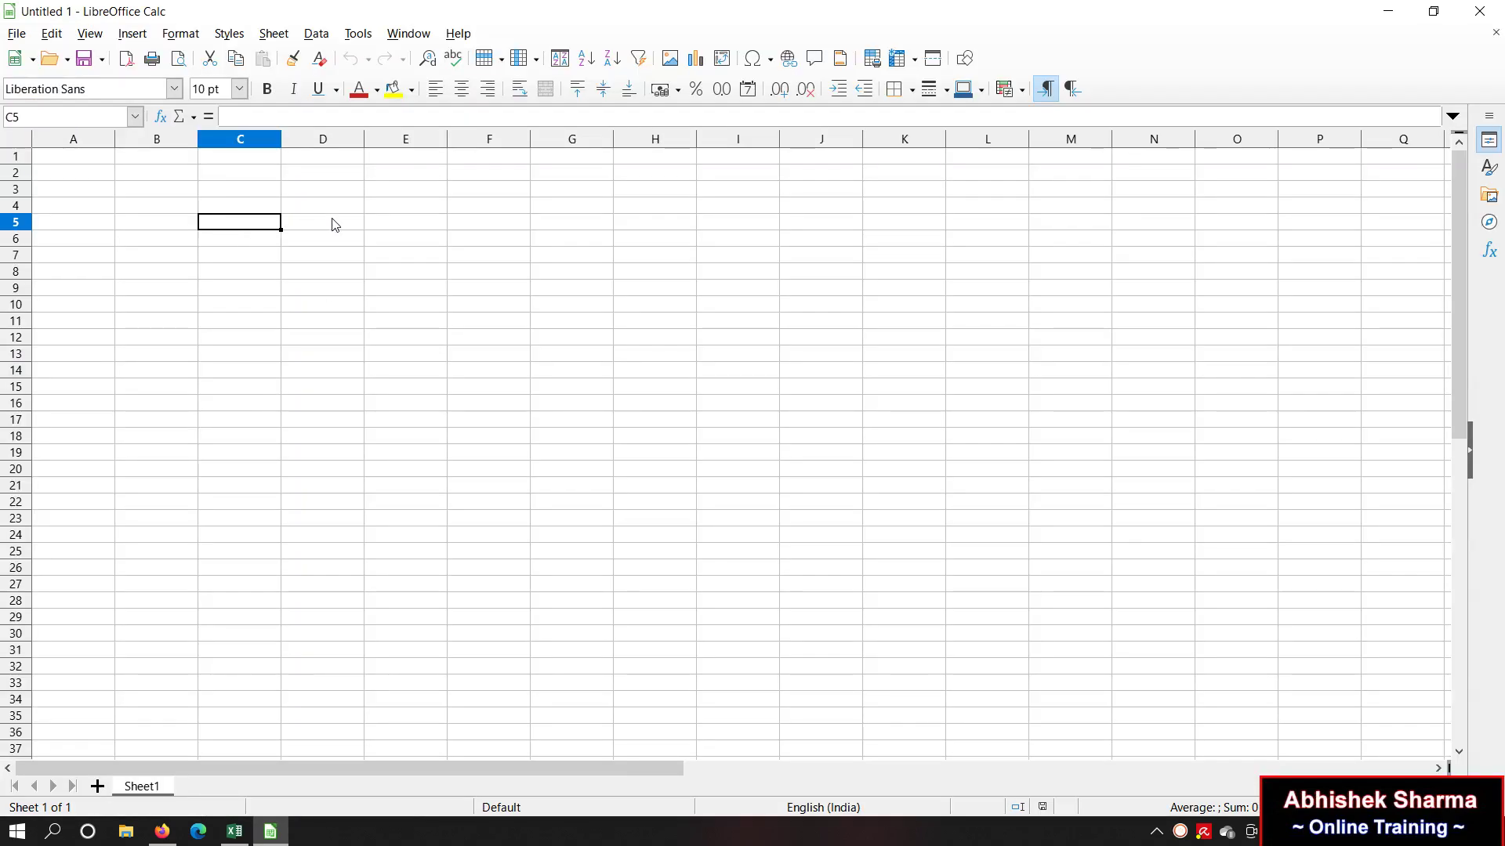
left_click(441, 337)
Step: Browse the Styles, Edit, Insert, Format, Sheet and View menus, closing them without running anything
left_click(181, 34)
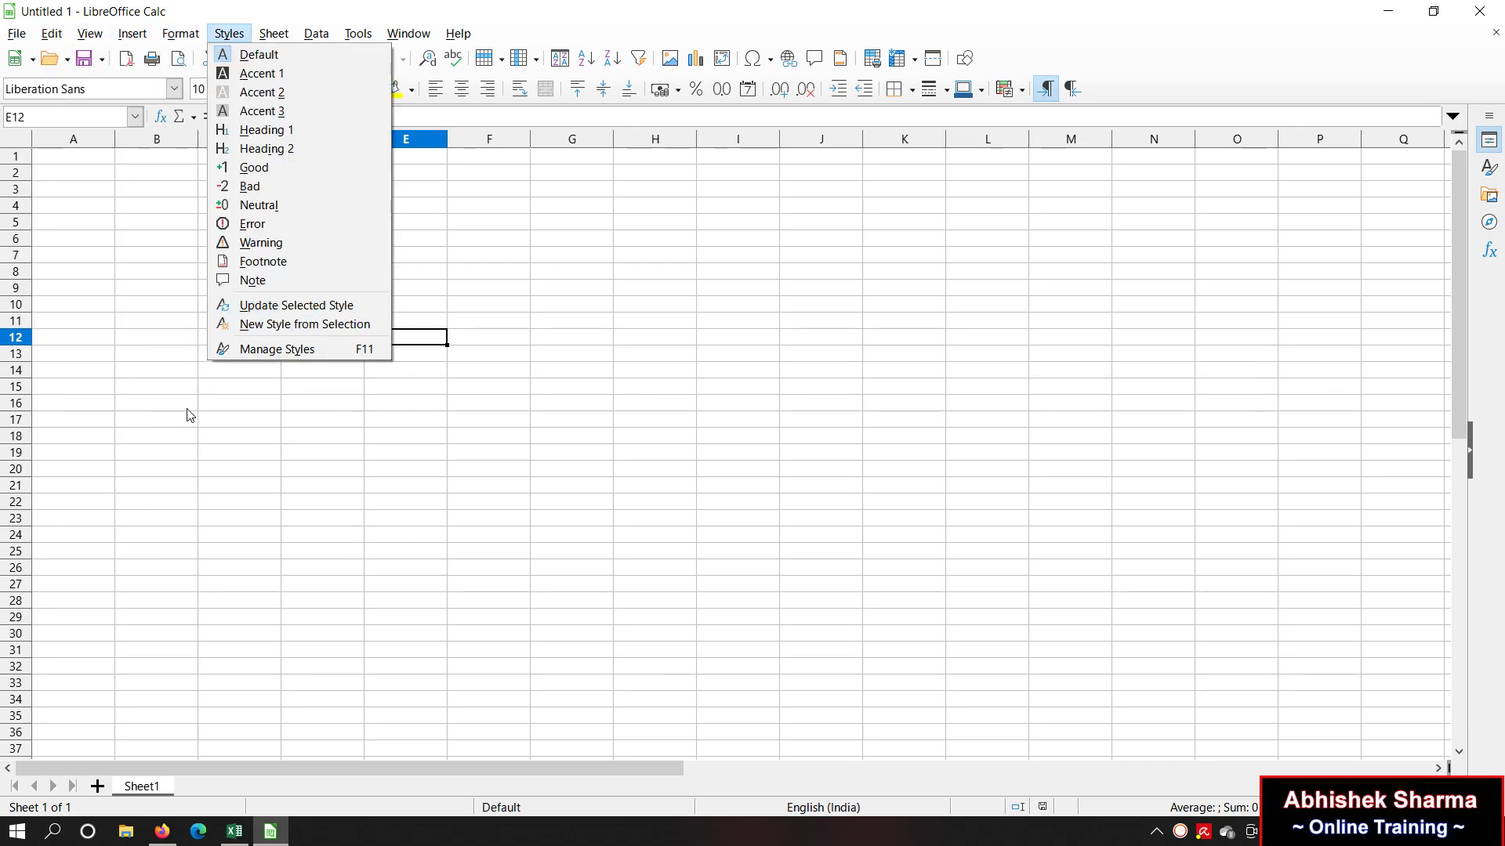
left_click(191, 416)
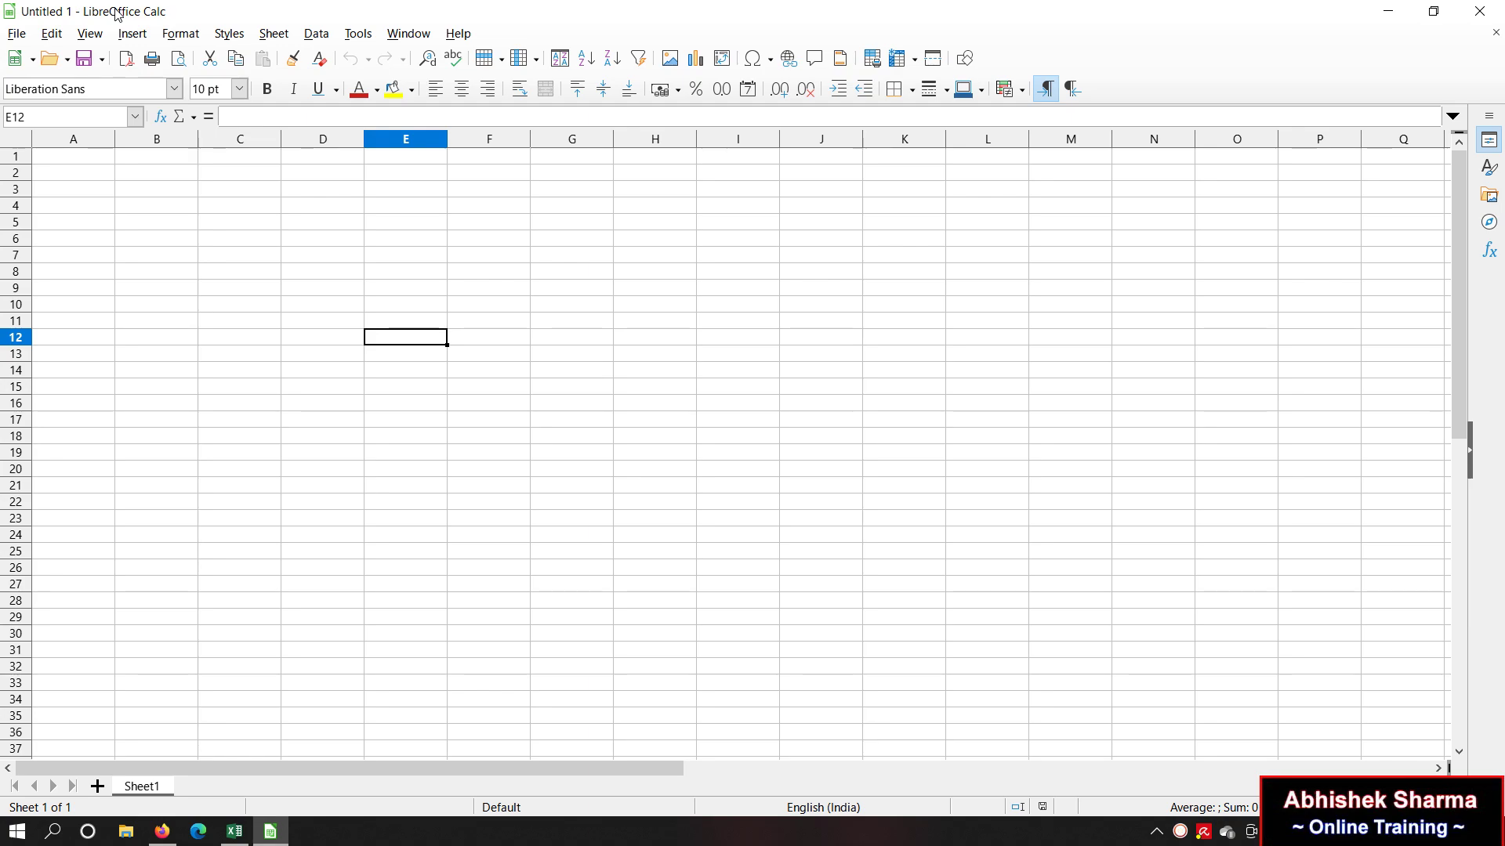
left_click(51, 33)
left_click(51, 34)
left_click(131, 34)
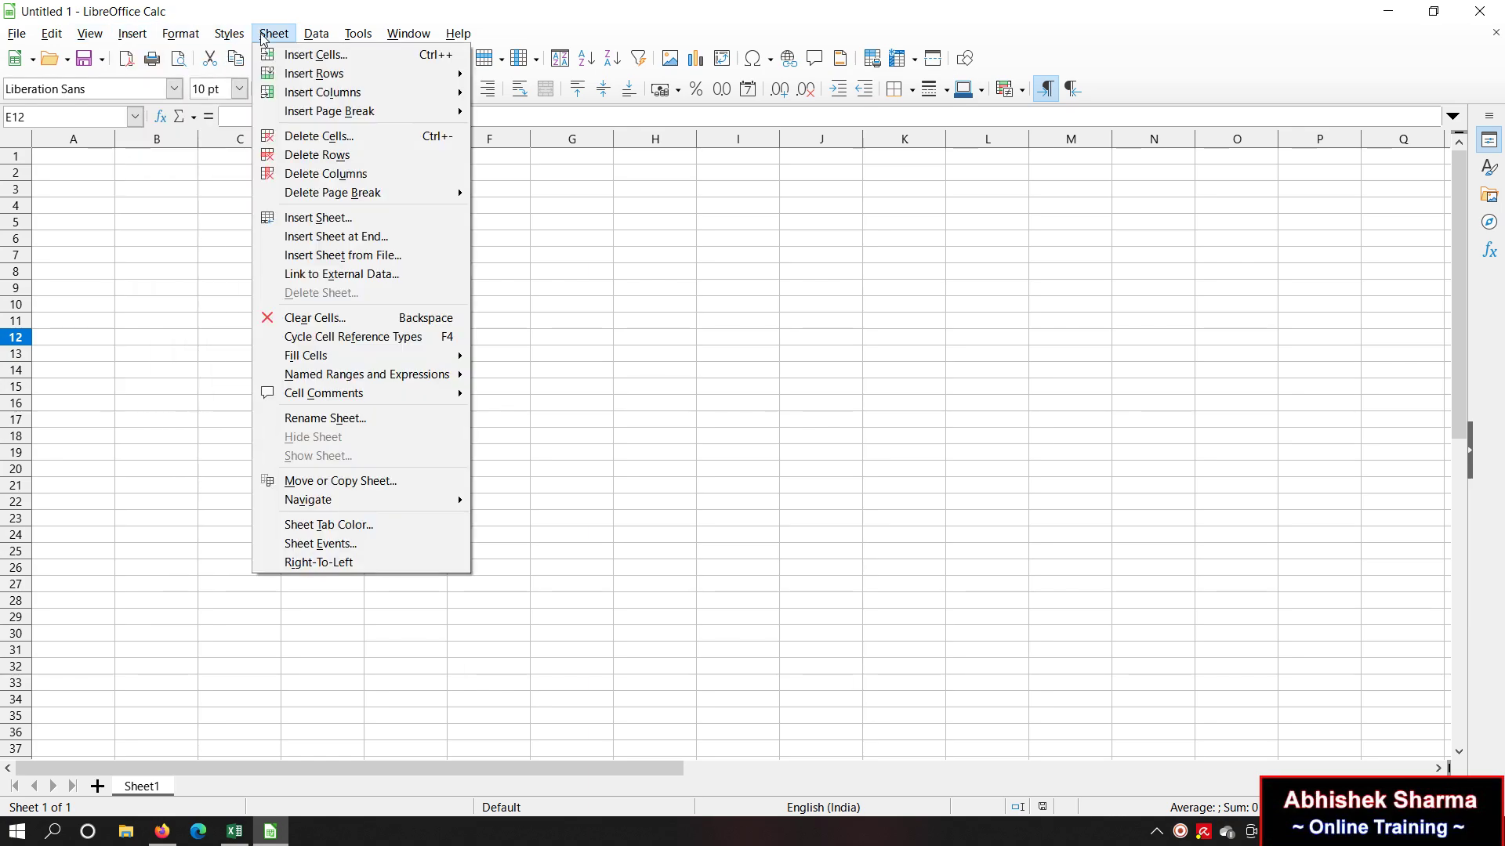
left_click(164, 35)
left_click(89, 33)
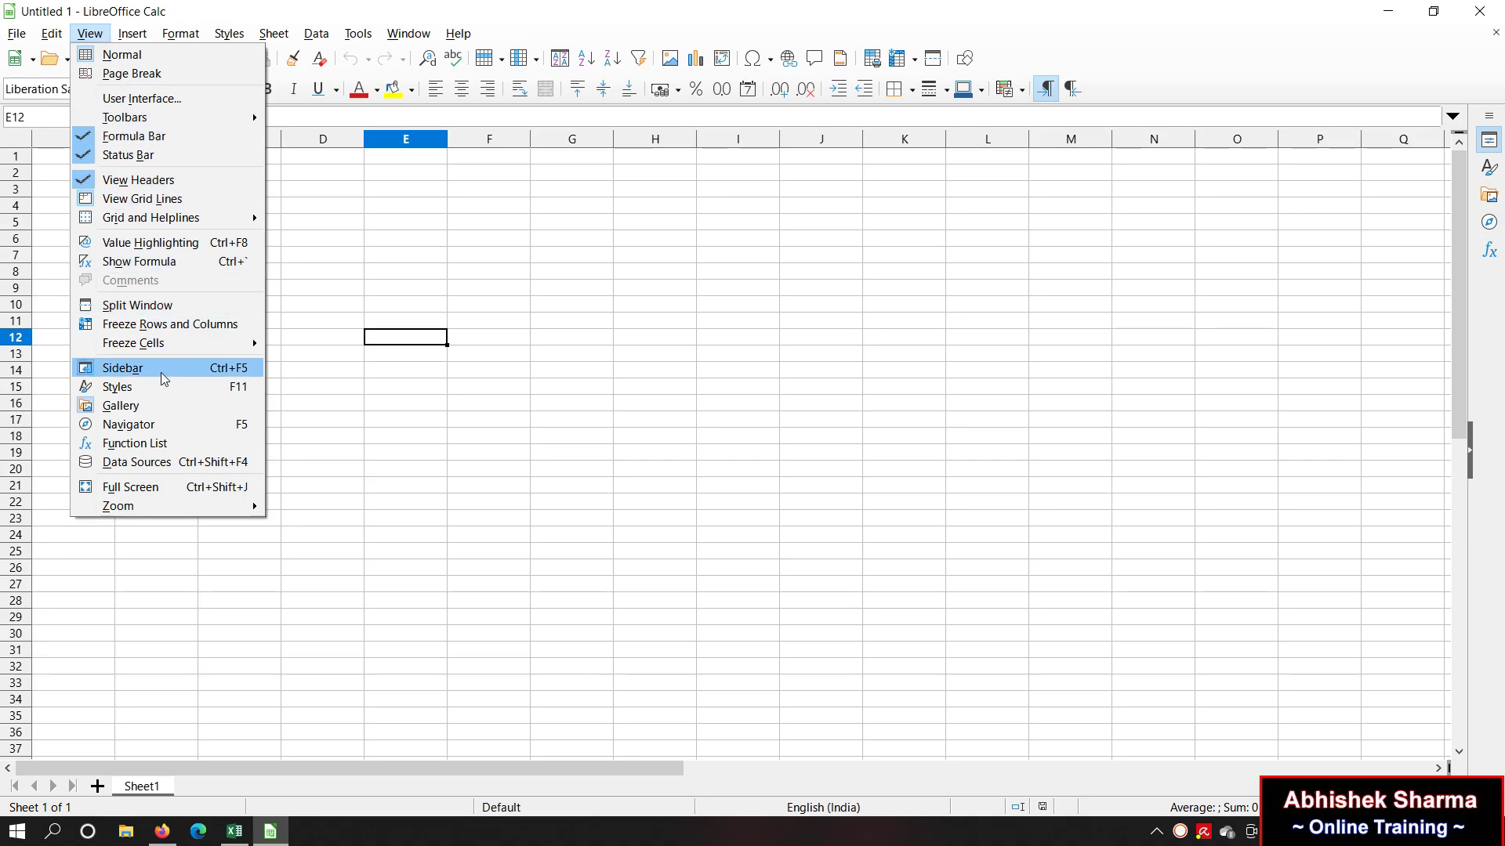
mouse_move(52, 33)
left_click(373, 262)
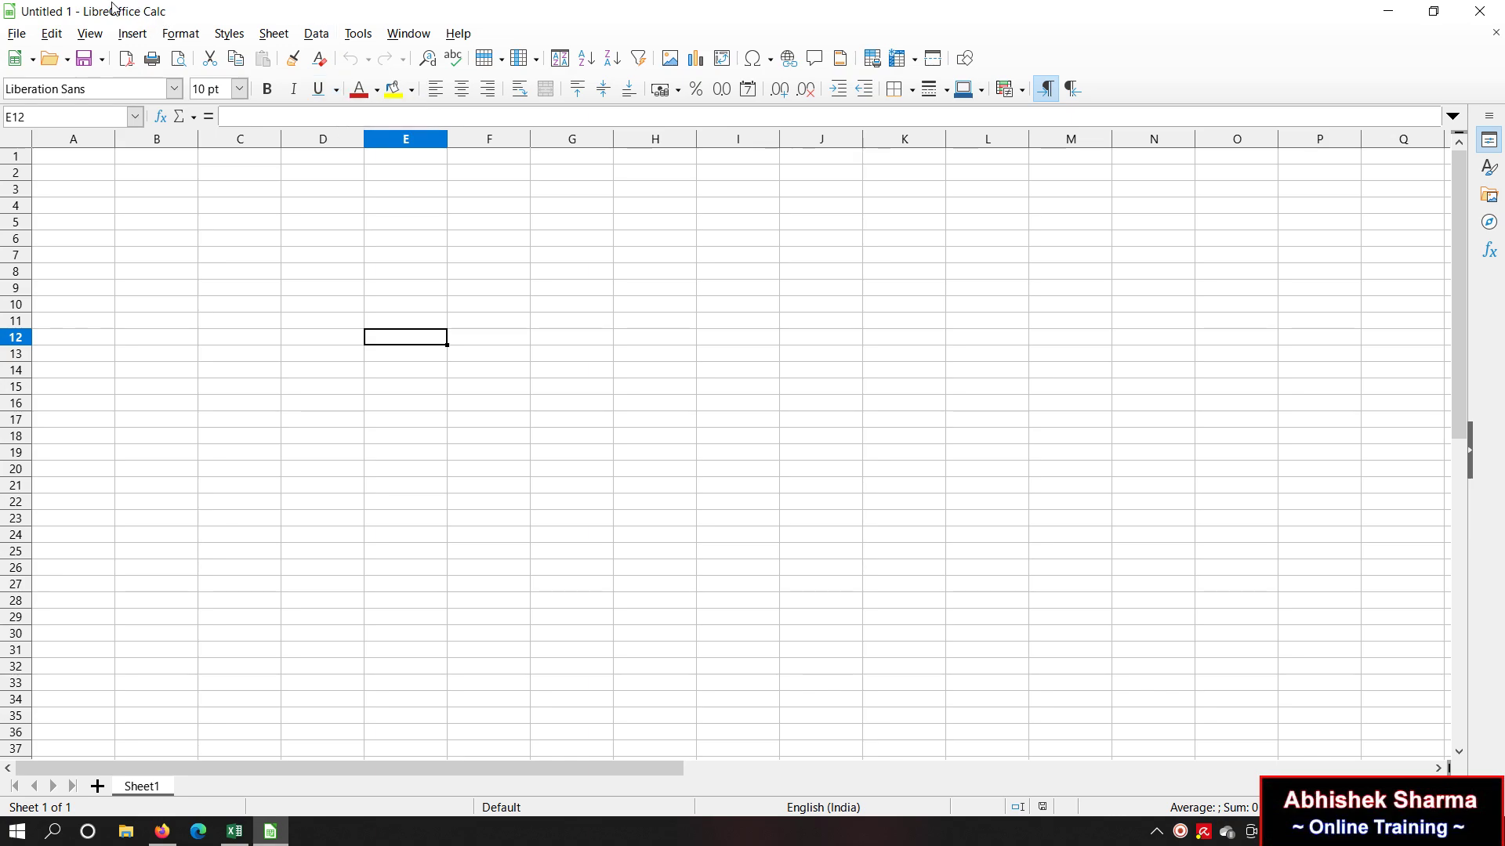
left_click(131, 33)
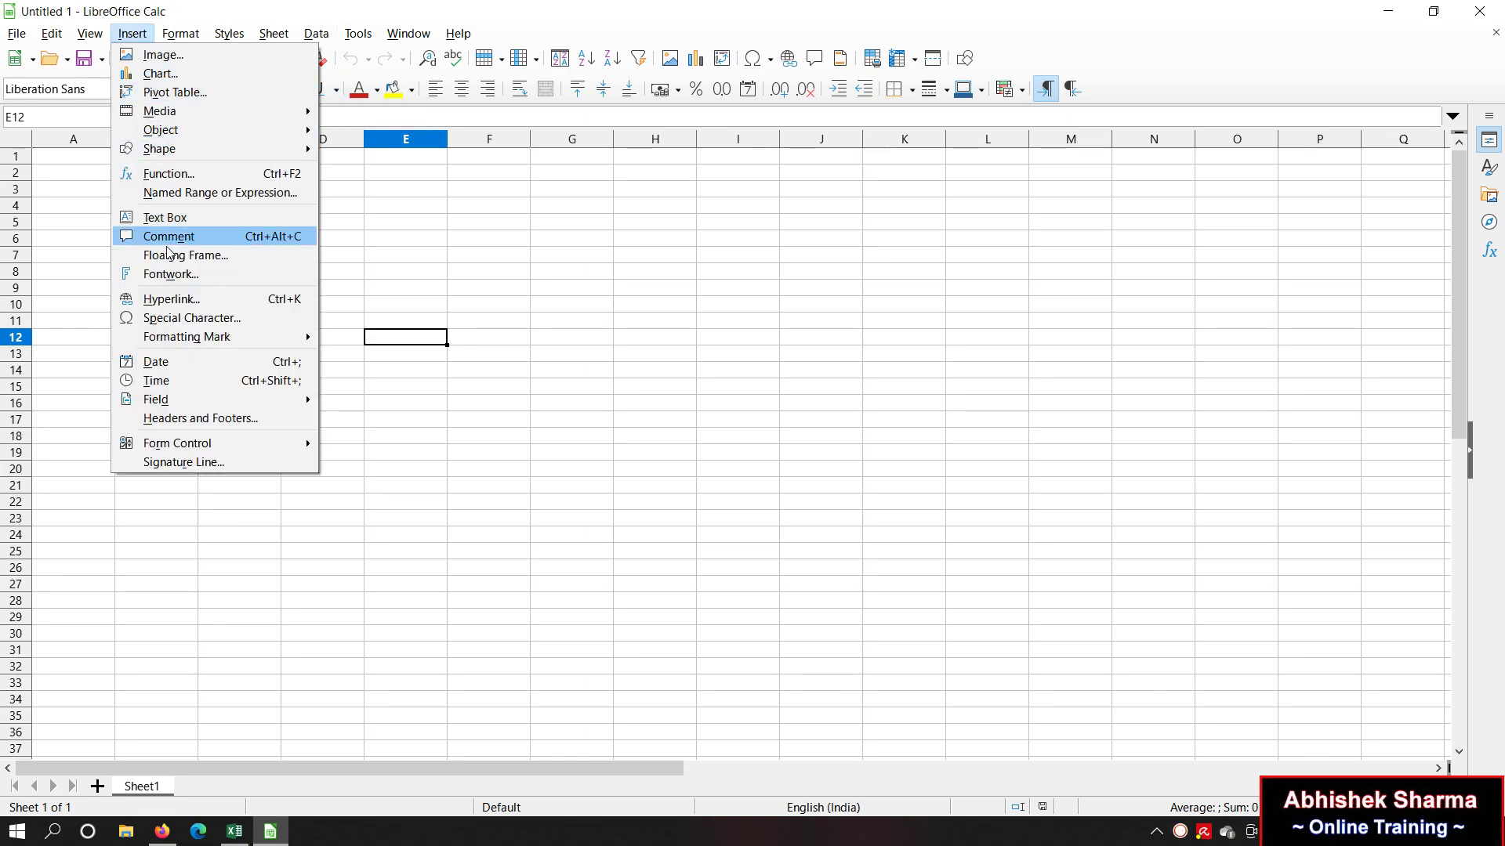
left_click(76, 189)
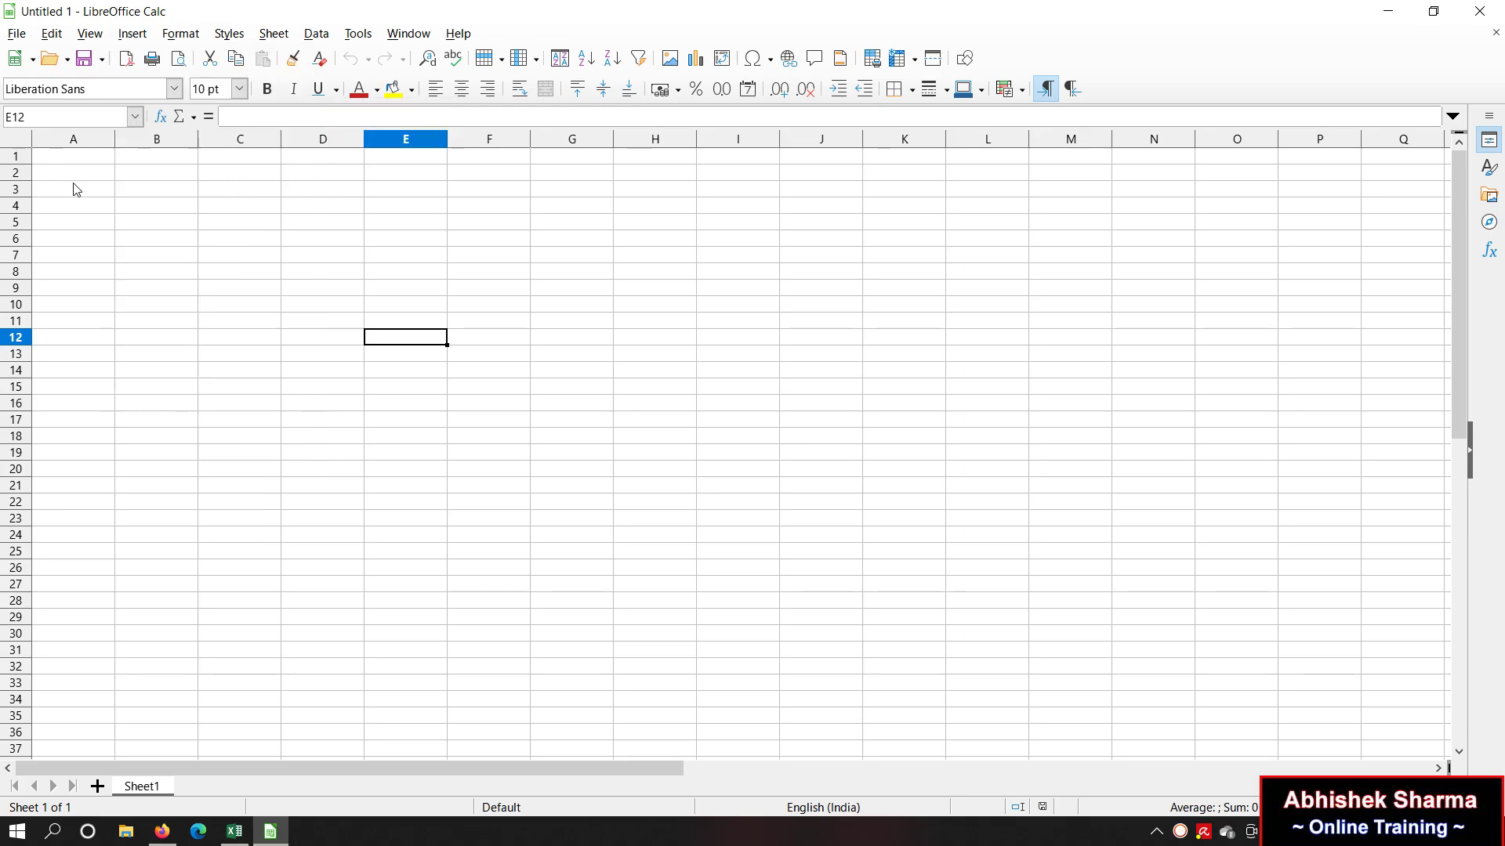
left_click(334, 139)
left_click(421, 141)
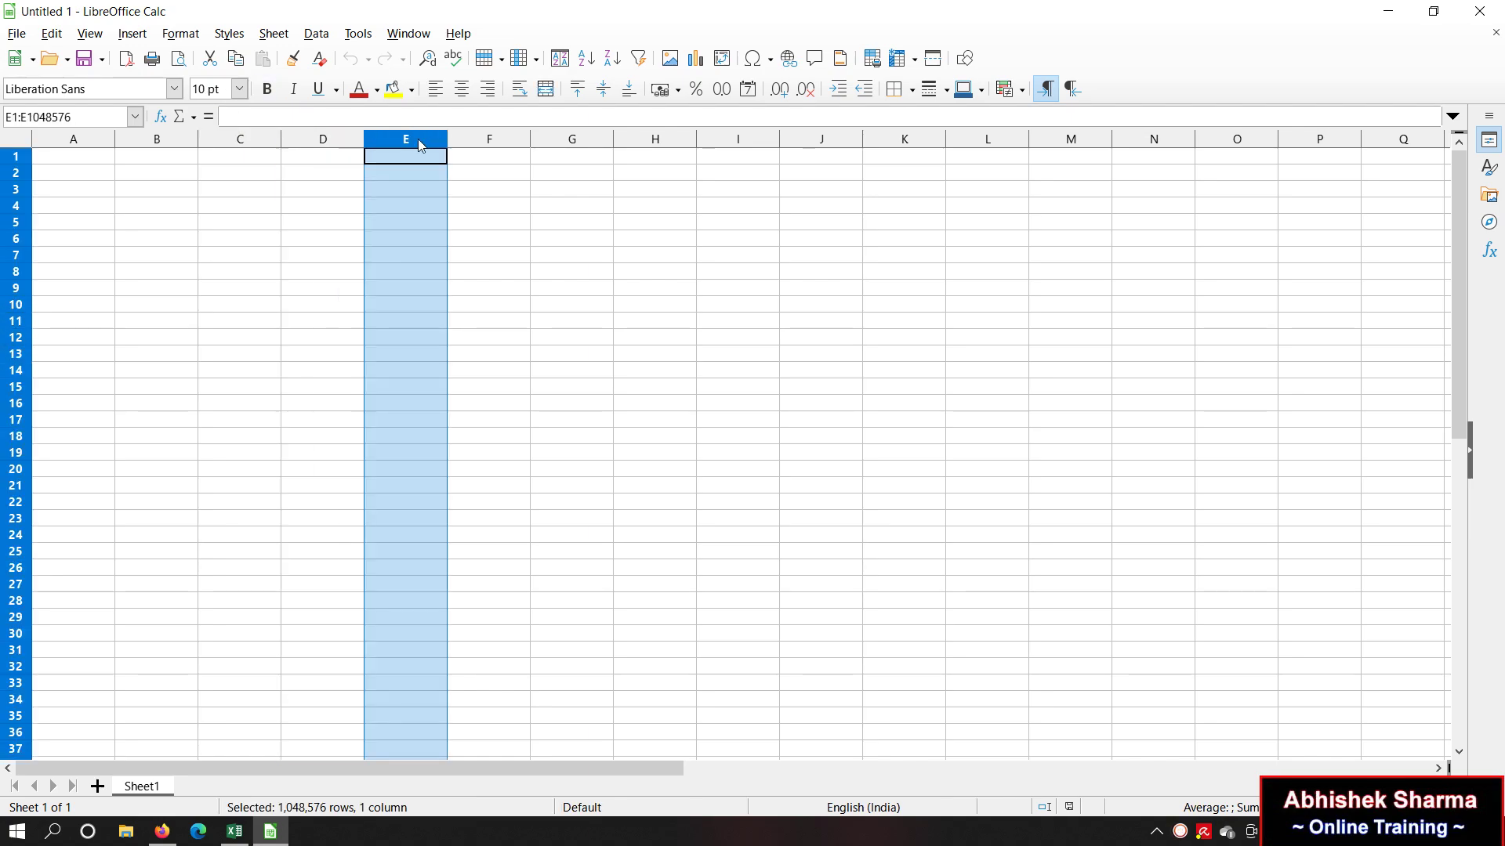
left_click(468, 141)
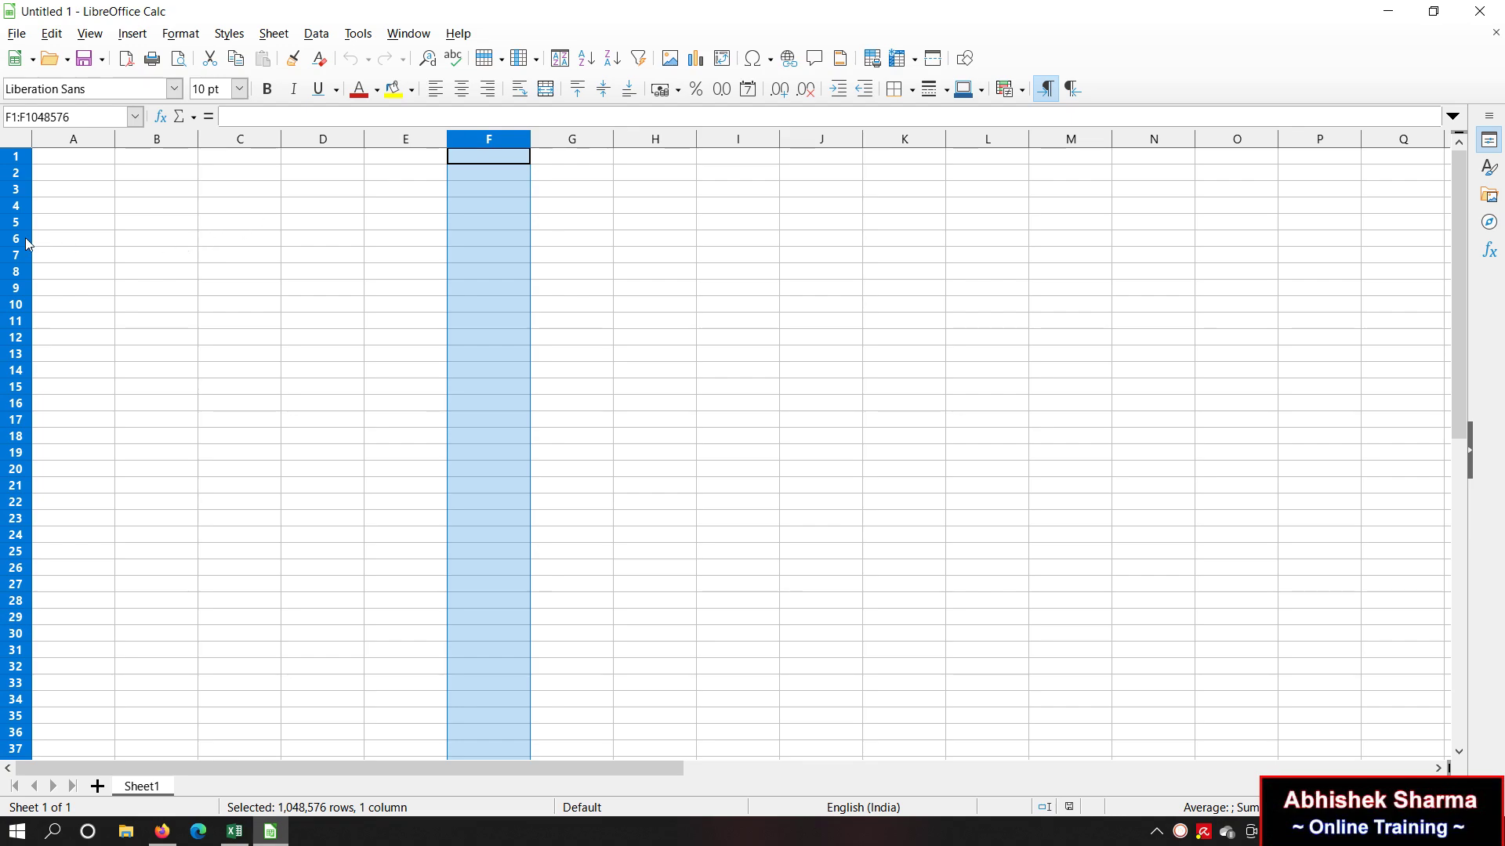
left_click(17, 238)
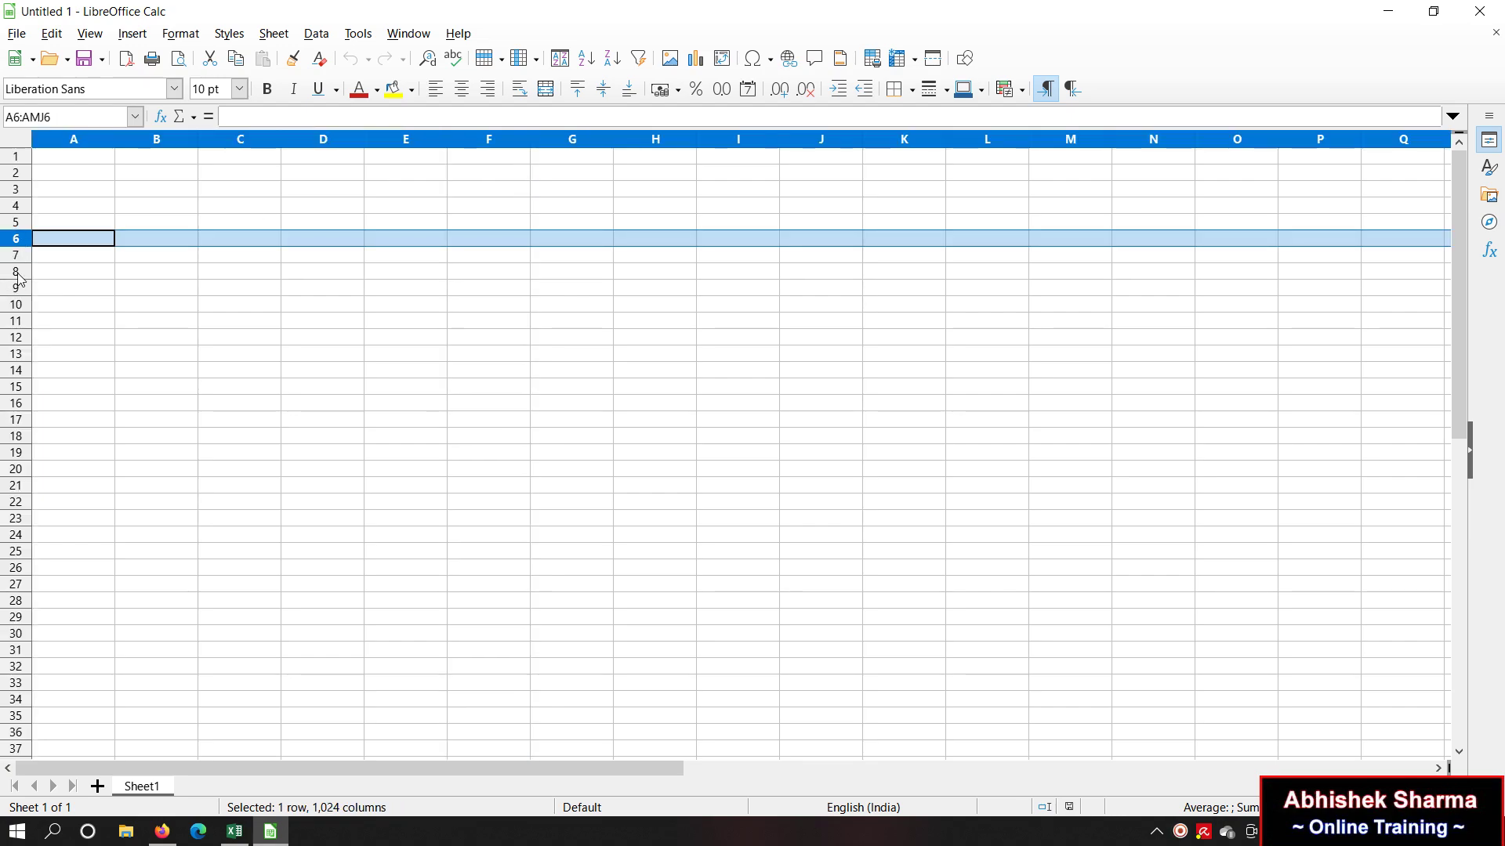
left_click(17, 271)
left_click(17, 288)
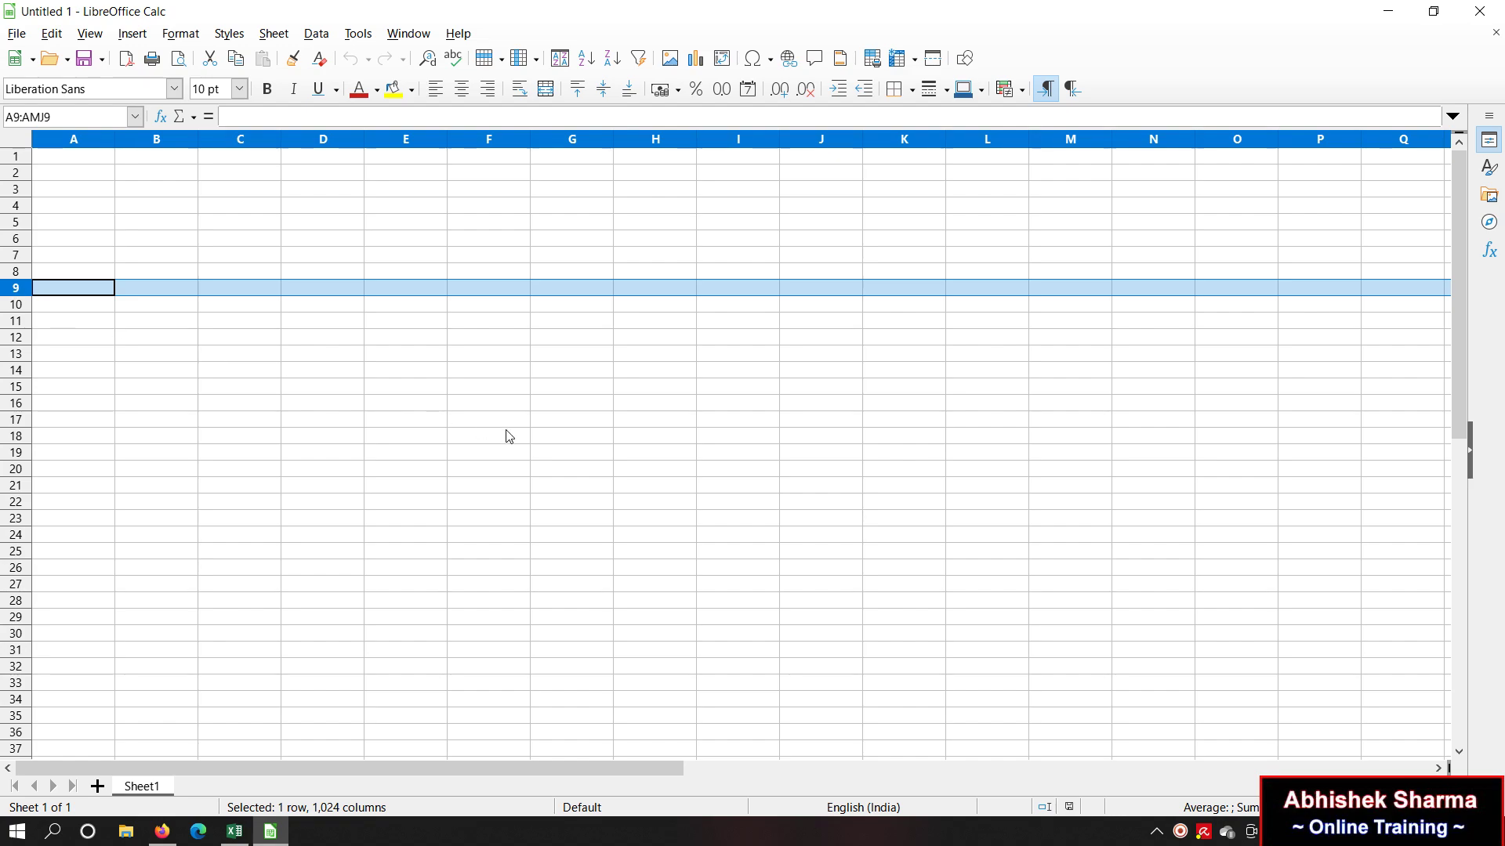
key("Down")
left_click(430, 343)
left_click(491, 311)
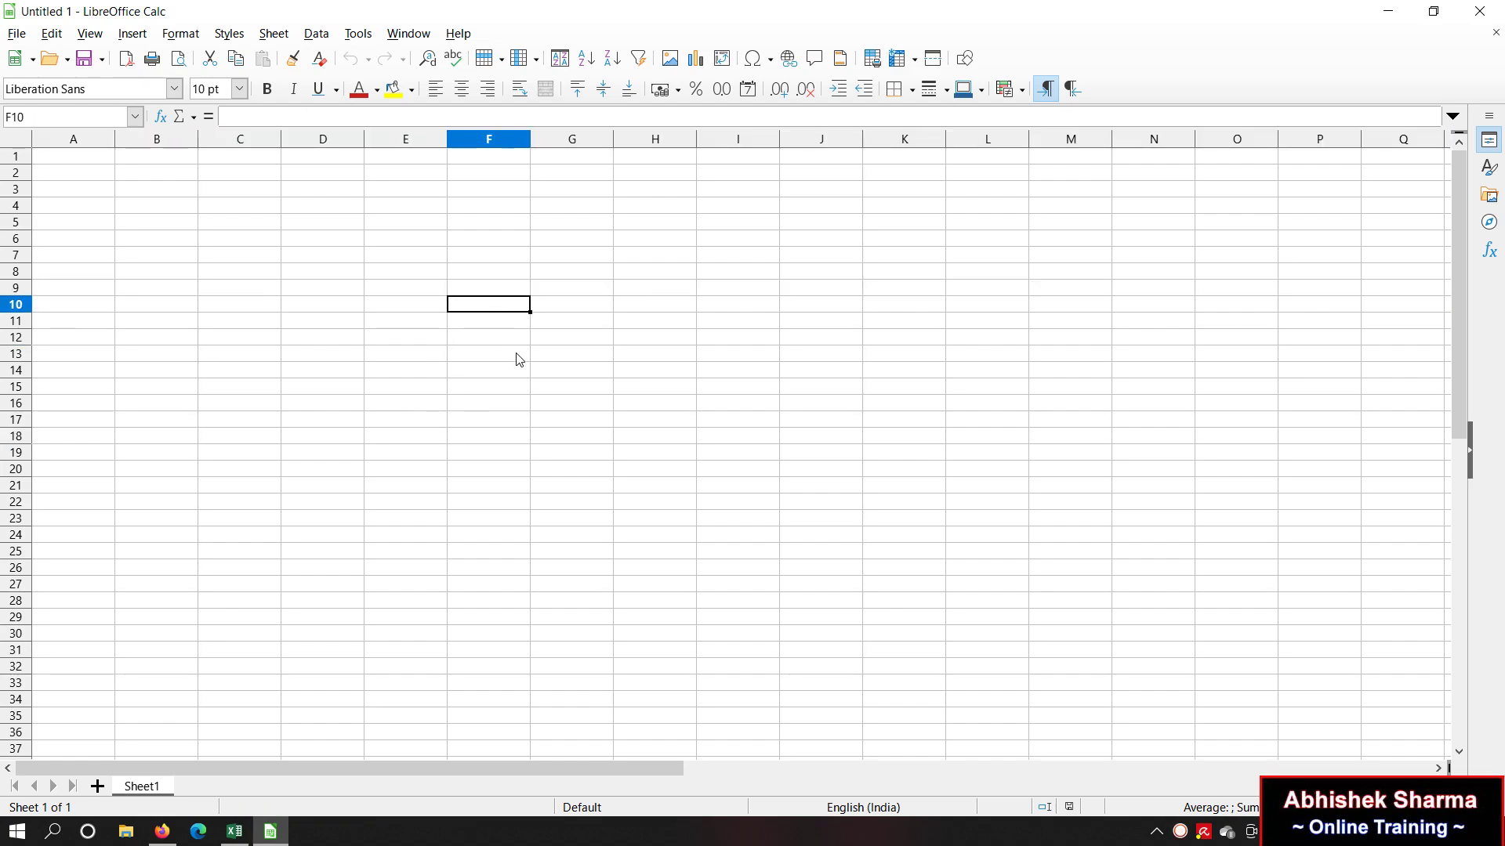
left_click(519, 359)
left_click_drag(416, 373, 418, 385)
left_click(509, 295)
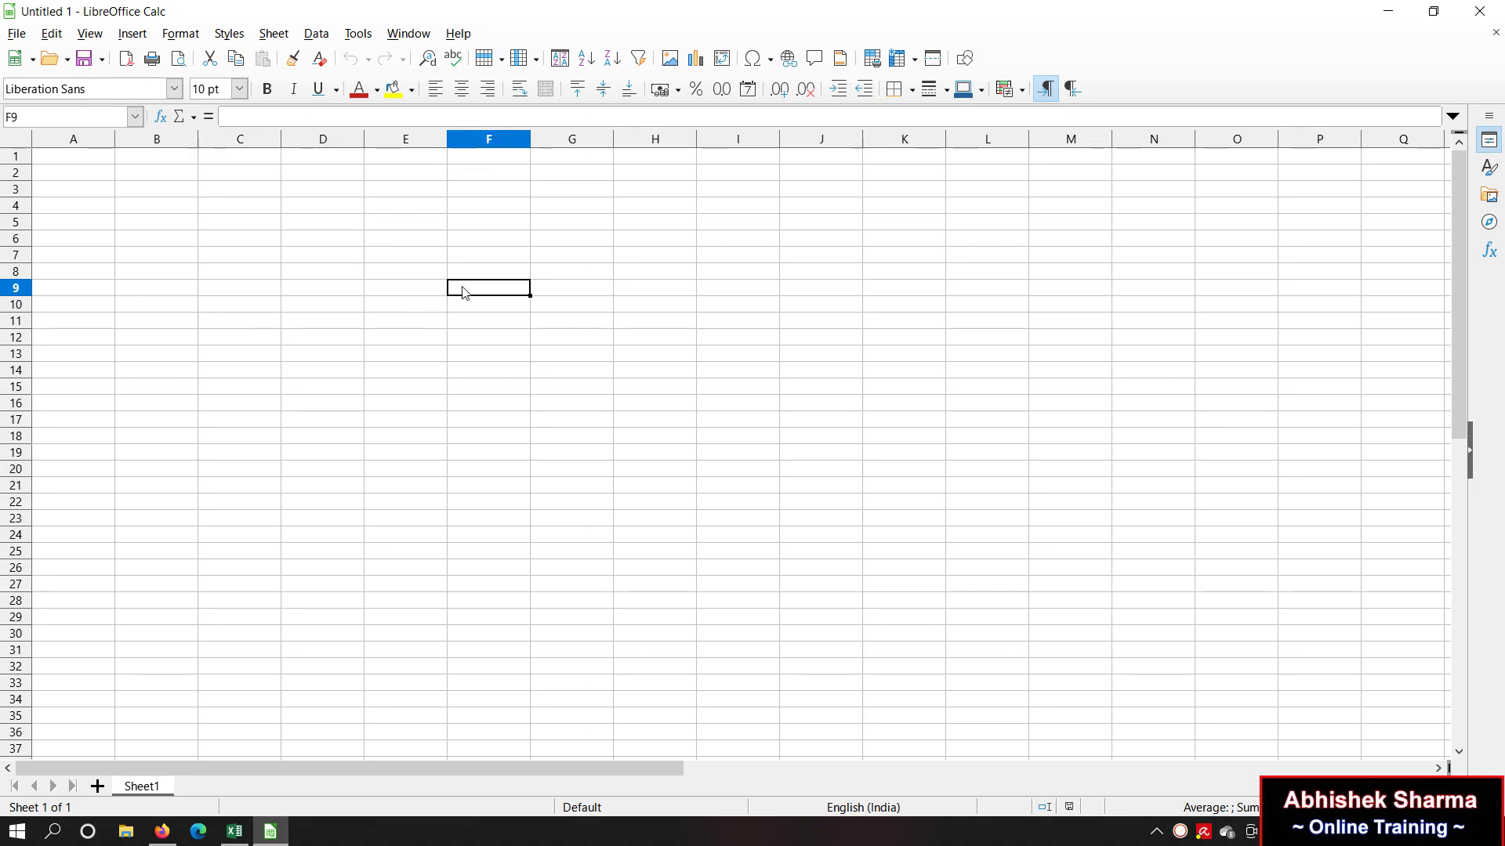
left_click(301, 326)
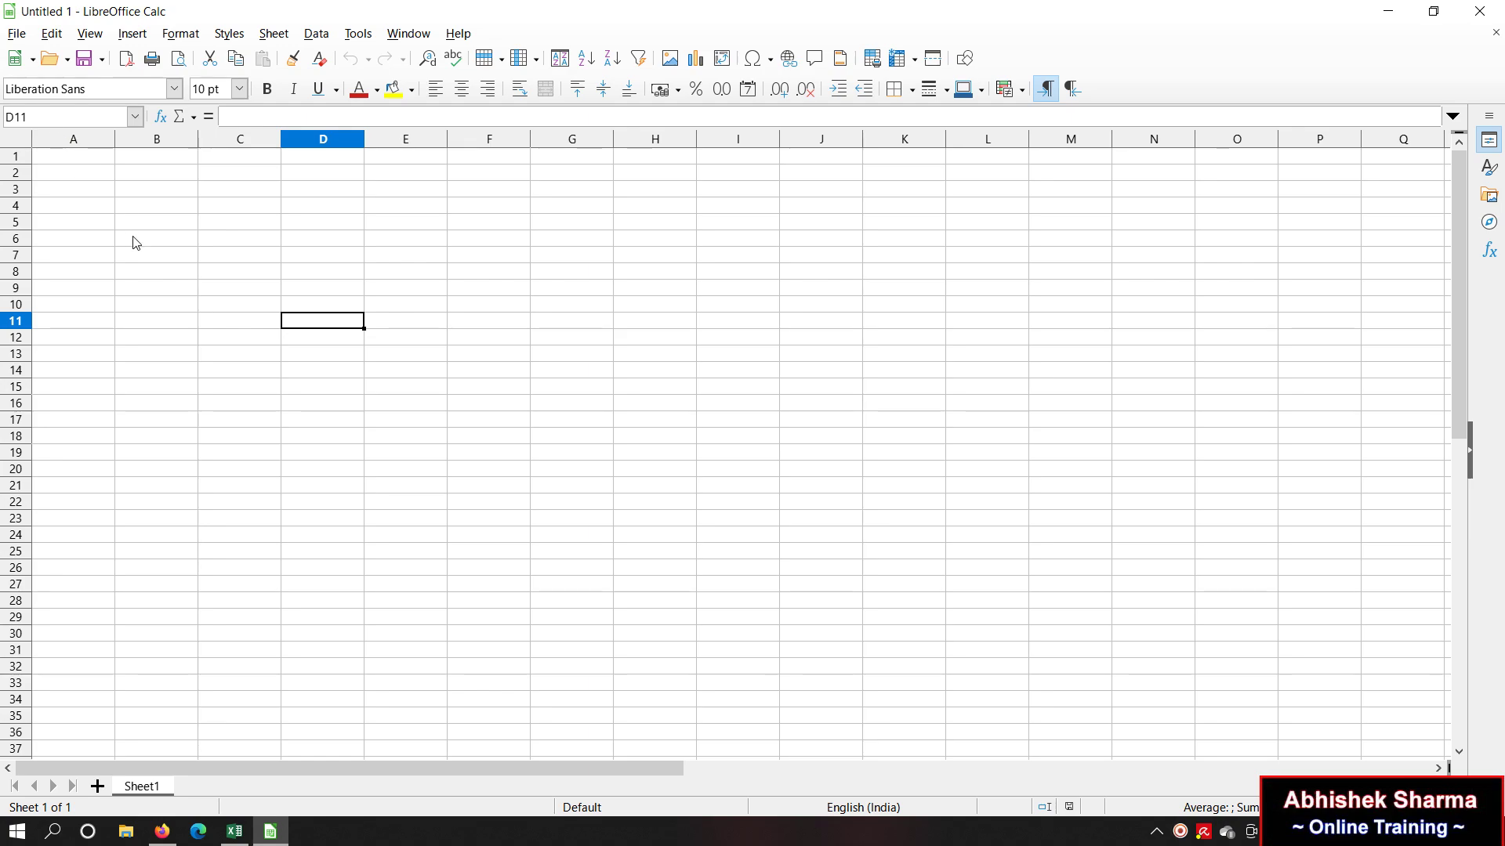
left_click(193, 228)
left_click(420, 314)
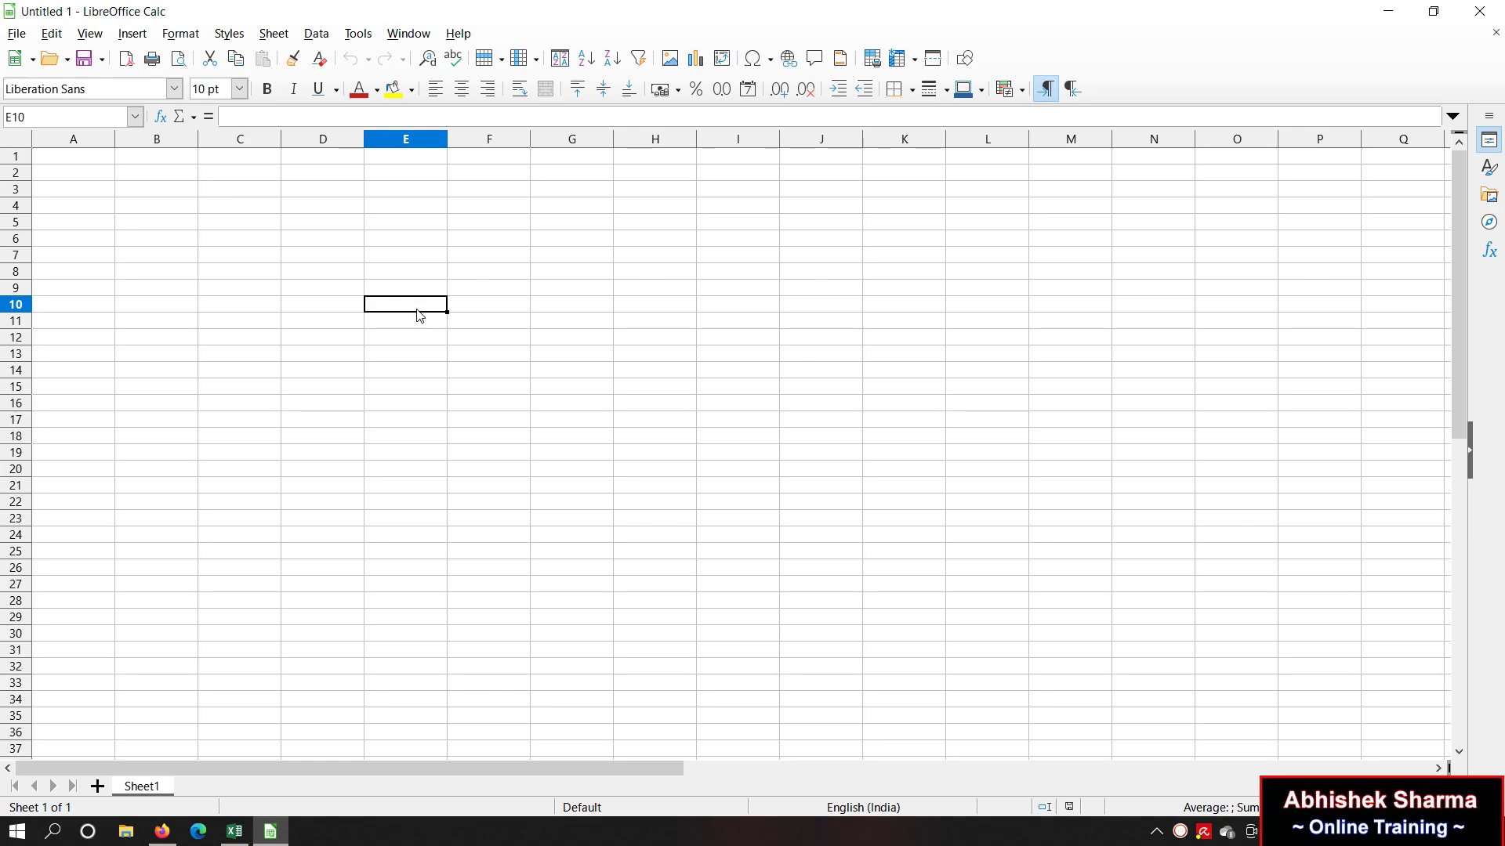
left_click(571, 321)
left_click(784, 392)
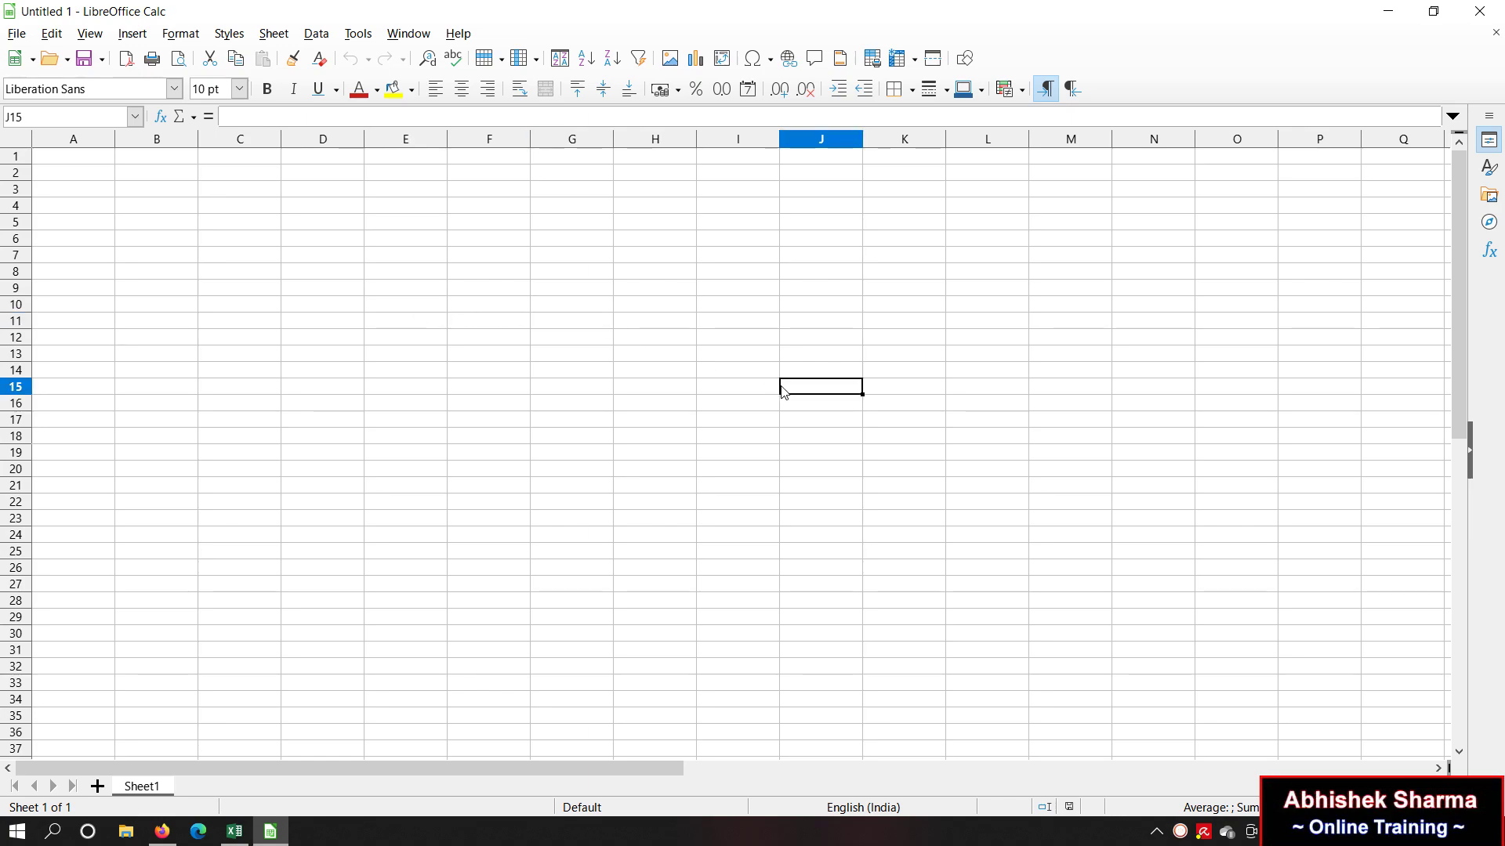
left_click(1046, 441)
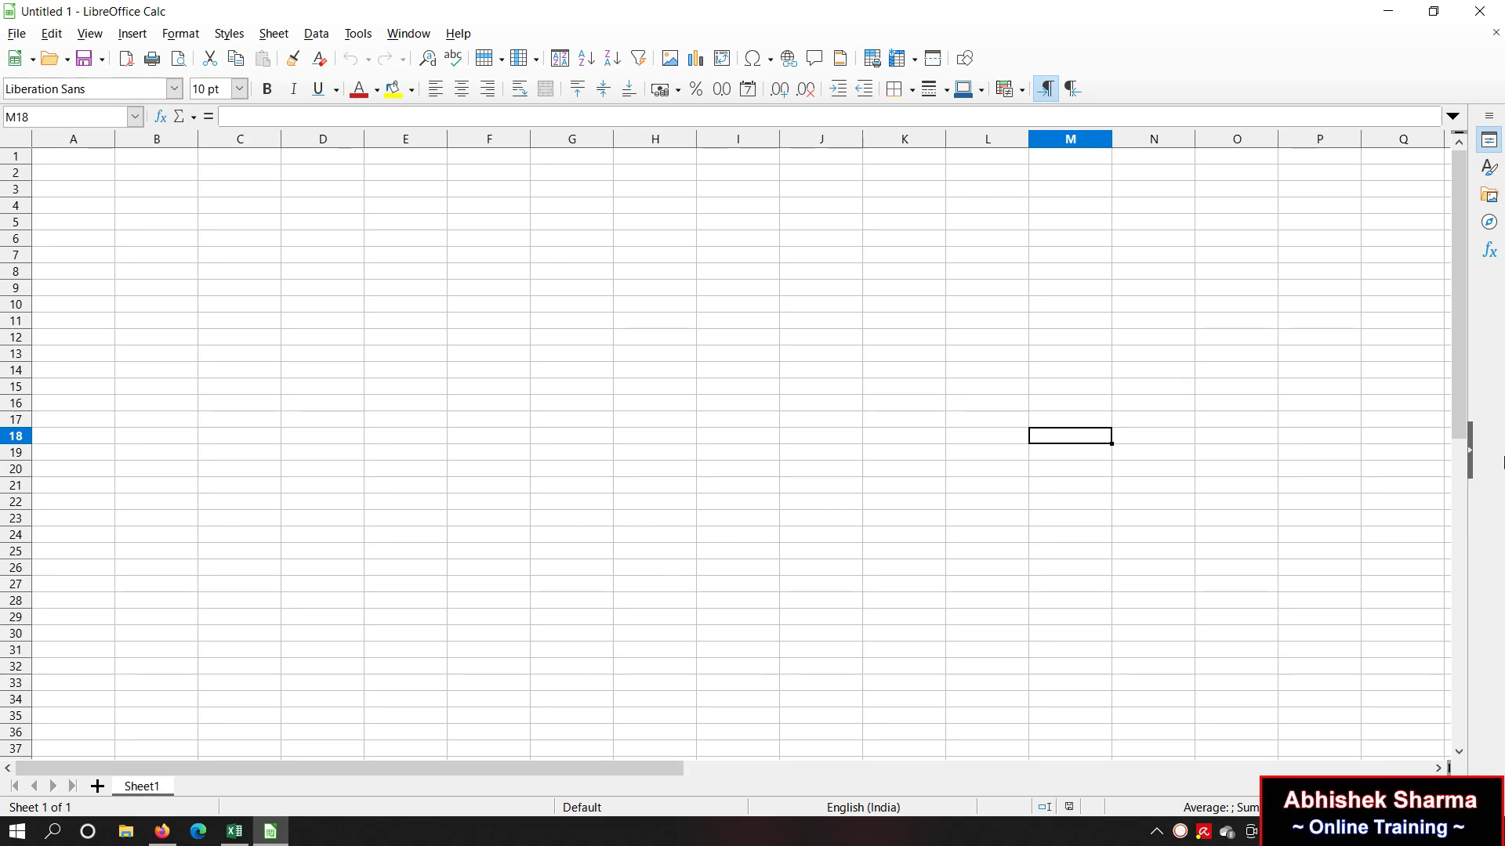
mouse_move(1459, 369)
left_mouse_down()
mouse_move(1473, 558)
mouse_move(1451, 288)
mouse_move(1464, 482)
mouse_move(1465, 290)
mouse_move(1463, 560)
mouse_move(1454, 274)
left_mouse_up()
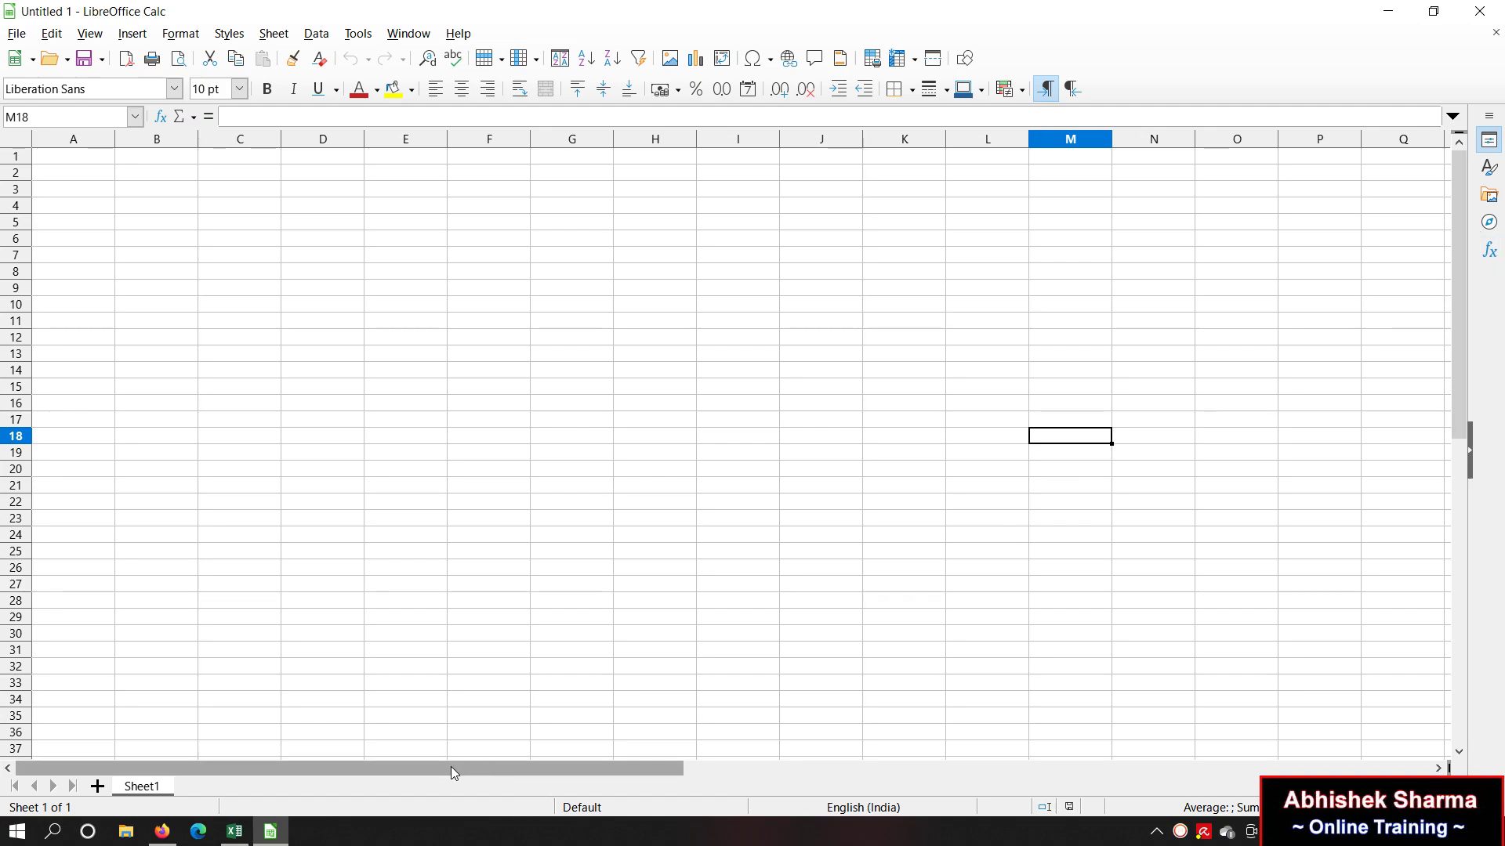
mouse_move(450, 766)
left_mouse_down()
mouse_move(627, 768)
mouse_move(693, 785)
mouse_move(385, 786)
mouse_move(581, 788)
mouse_move(551, 764)
mouse_move(384, 768)
left_mouse_up()
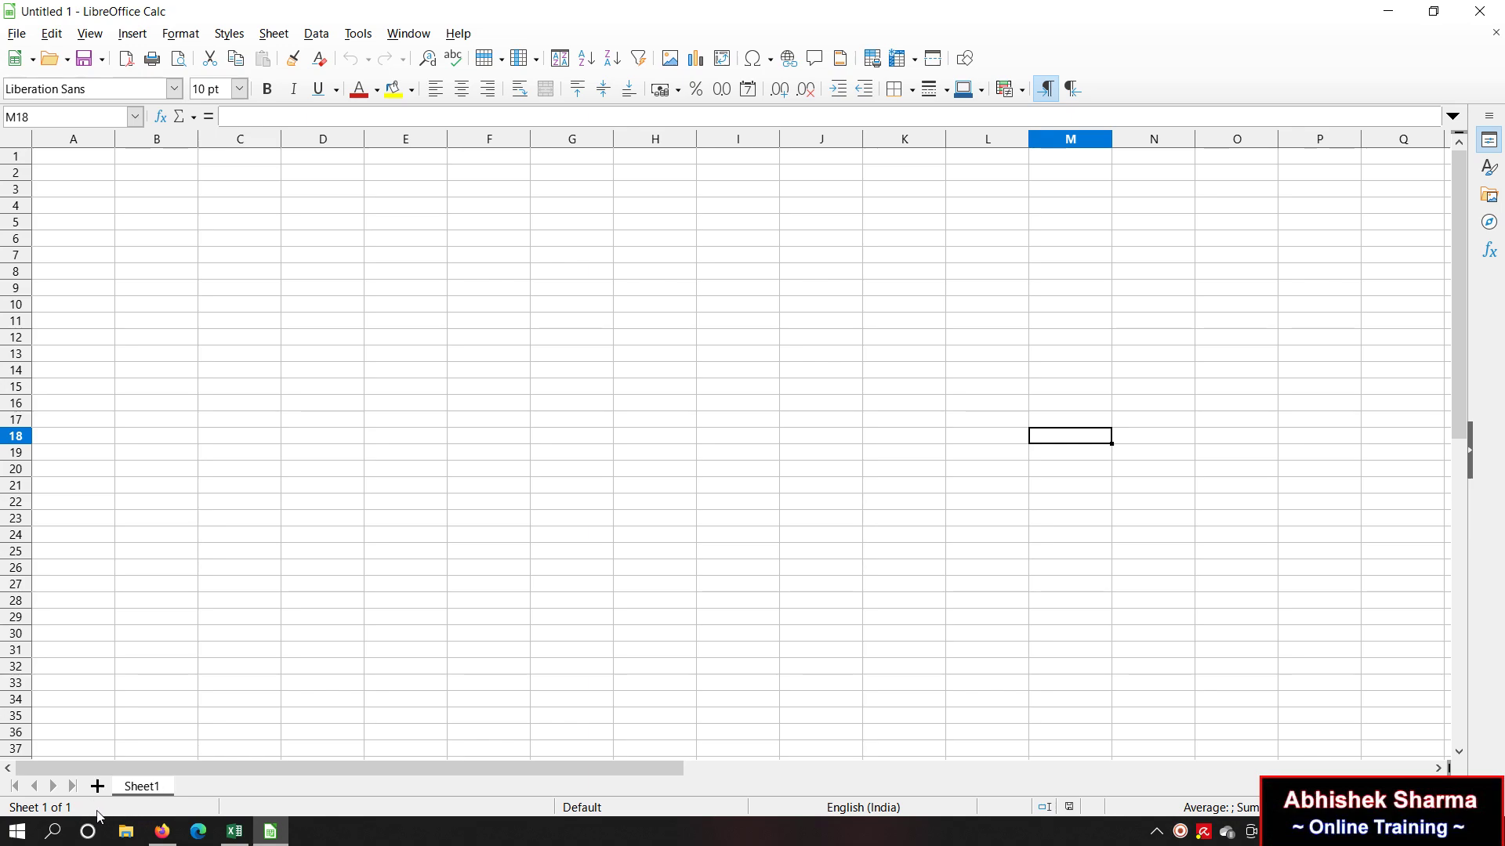
left_click(18, 832)
Step: Dismiss the Start menu, minimize and restore Calc from the taskbar, then show the Format menu
left_click(26, 841)
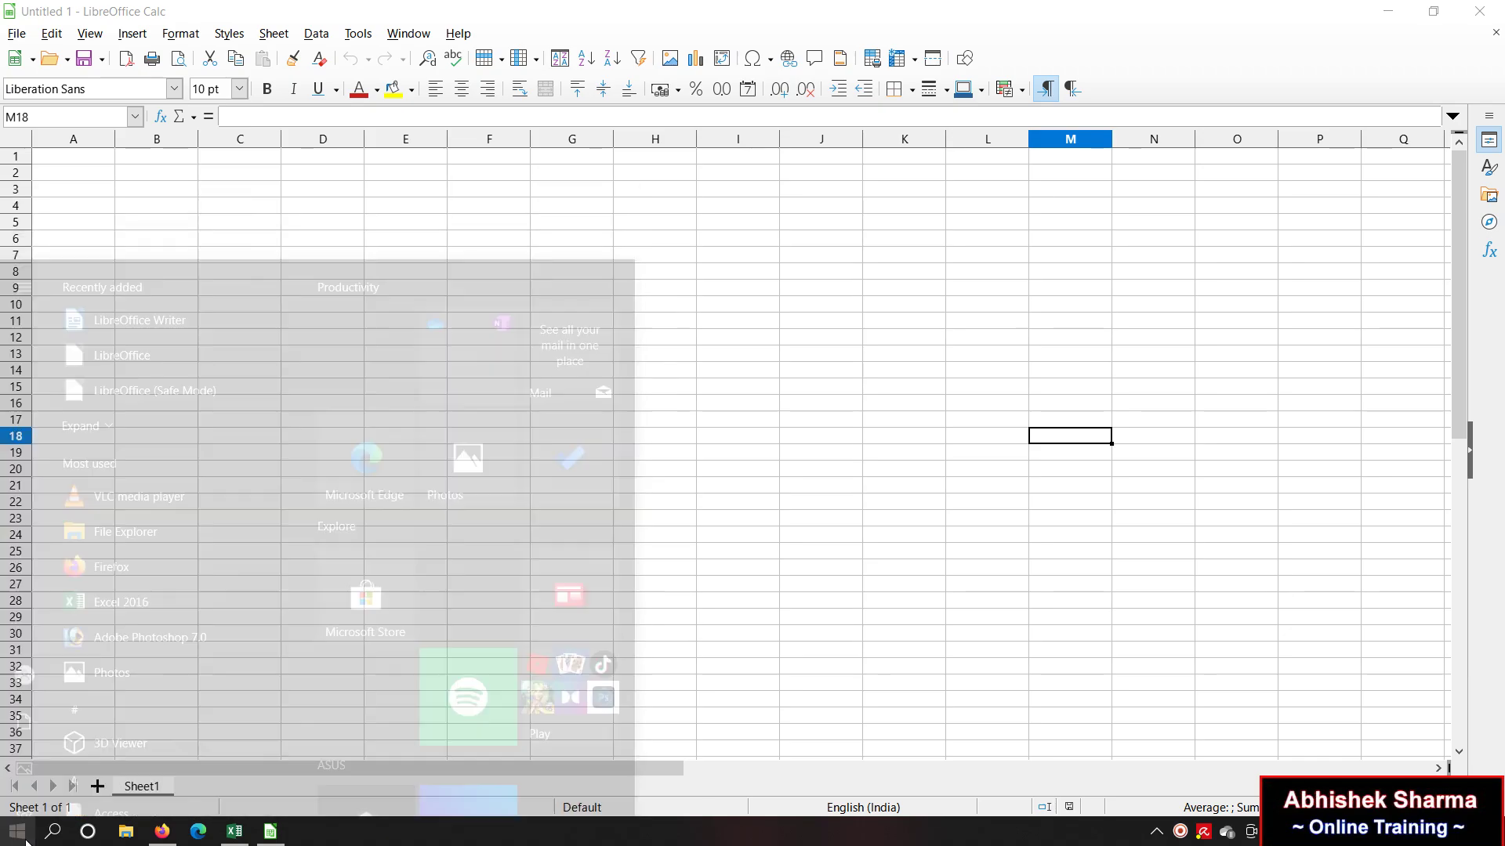
left_click(280, 833)
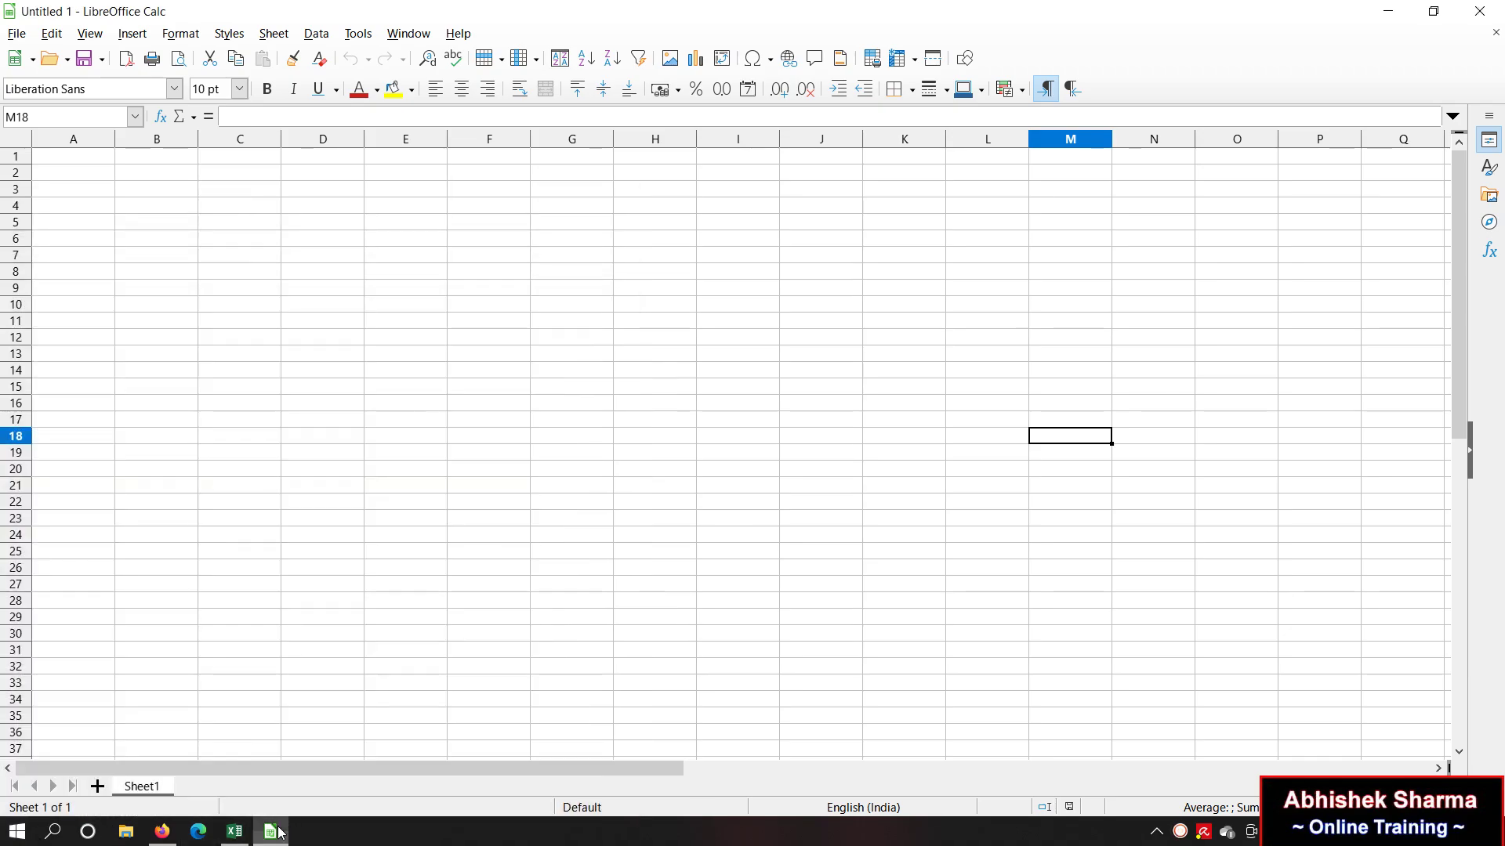
left_click(279, 833)
left_click(280, 833)
left_click(132, 34)
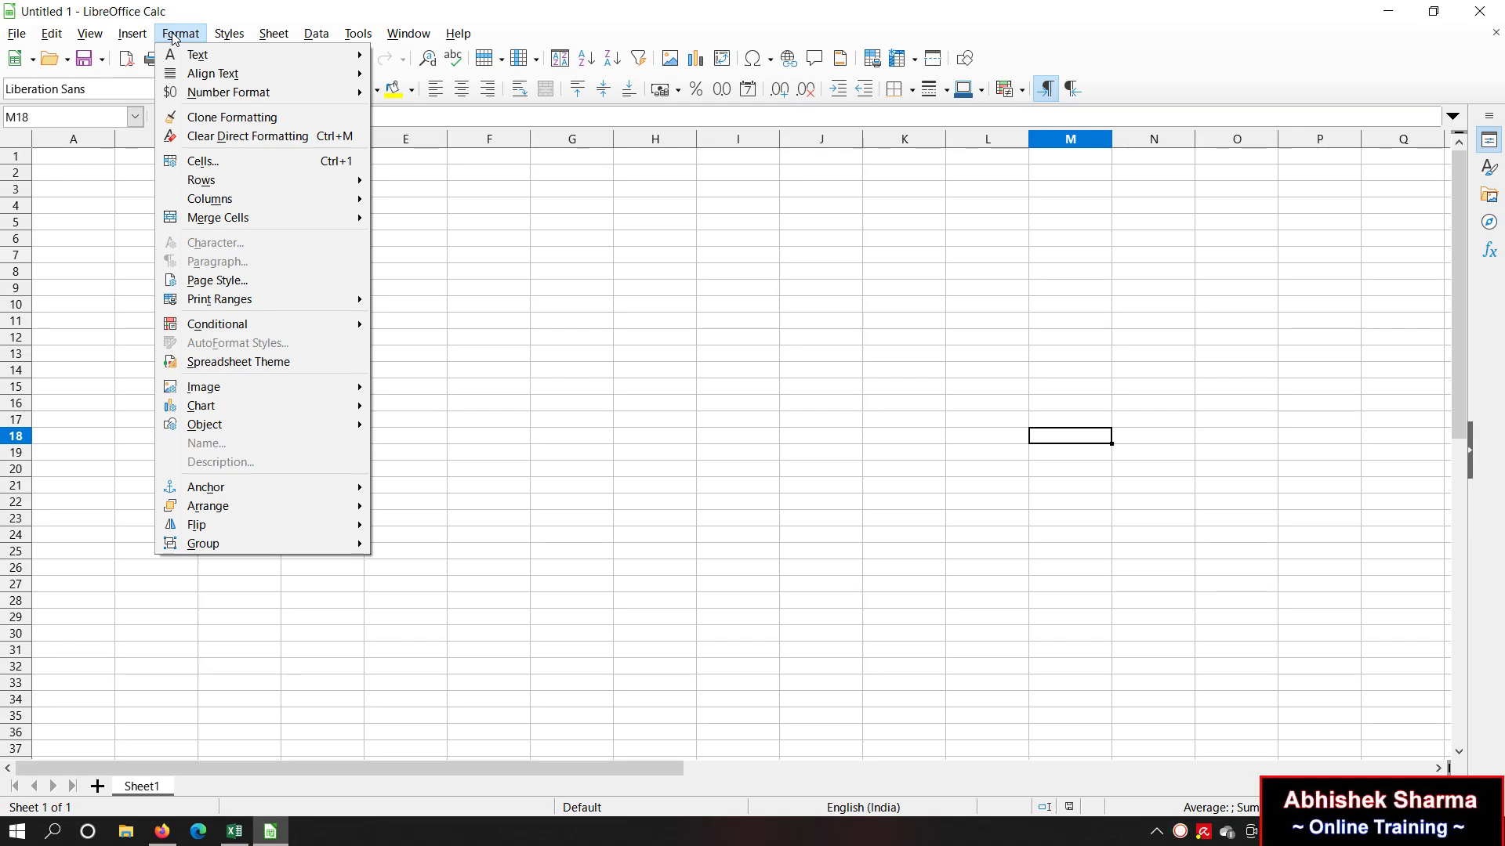
Step: Select the Tabbed layout under View > User Interface, apply it to Calc, and close the dialog
left_click(90, 34)
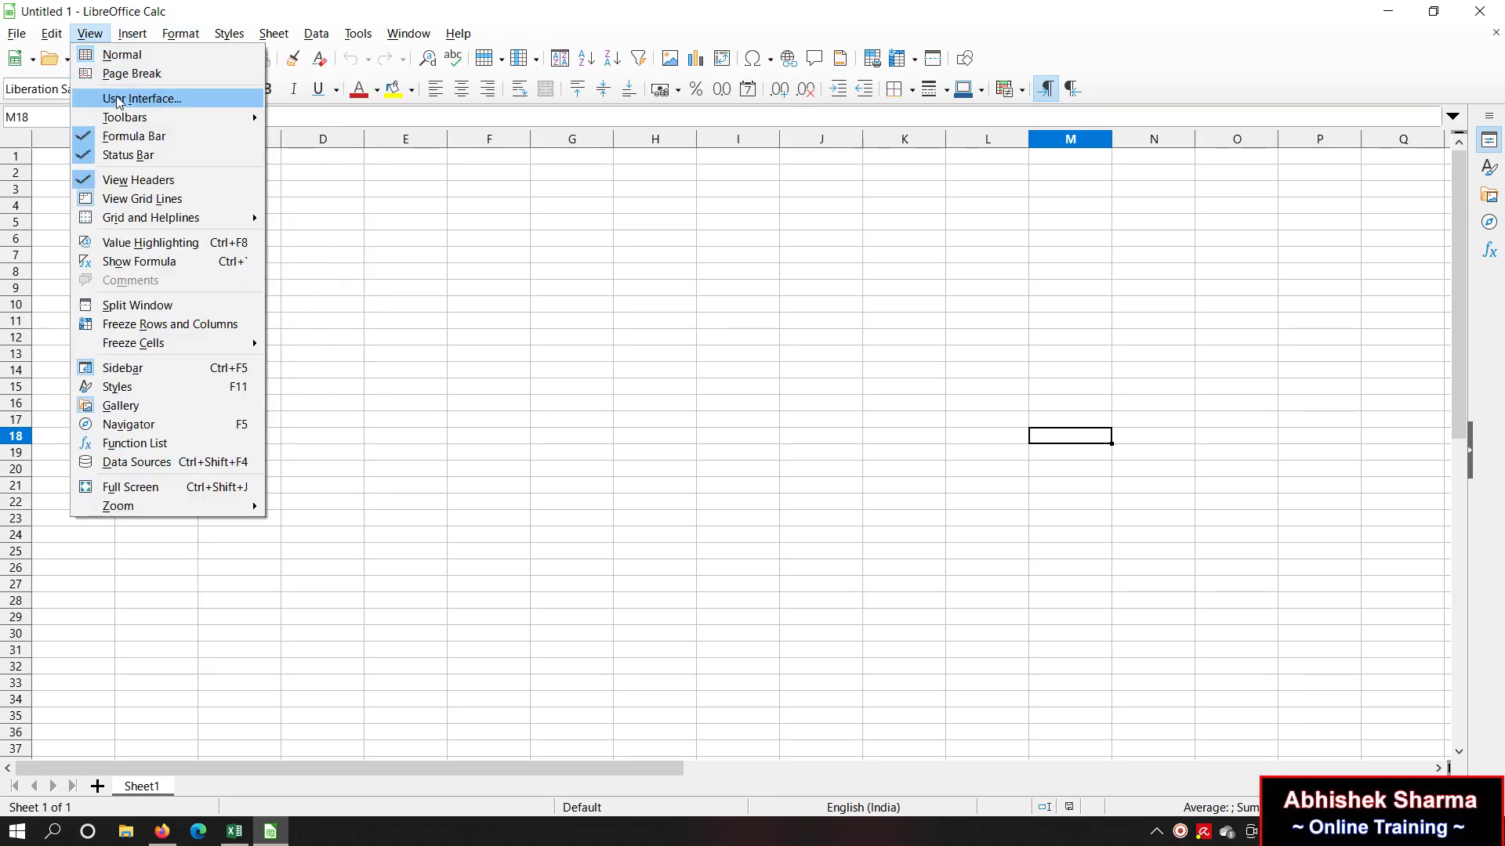
left_click(171, 106)
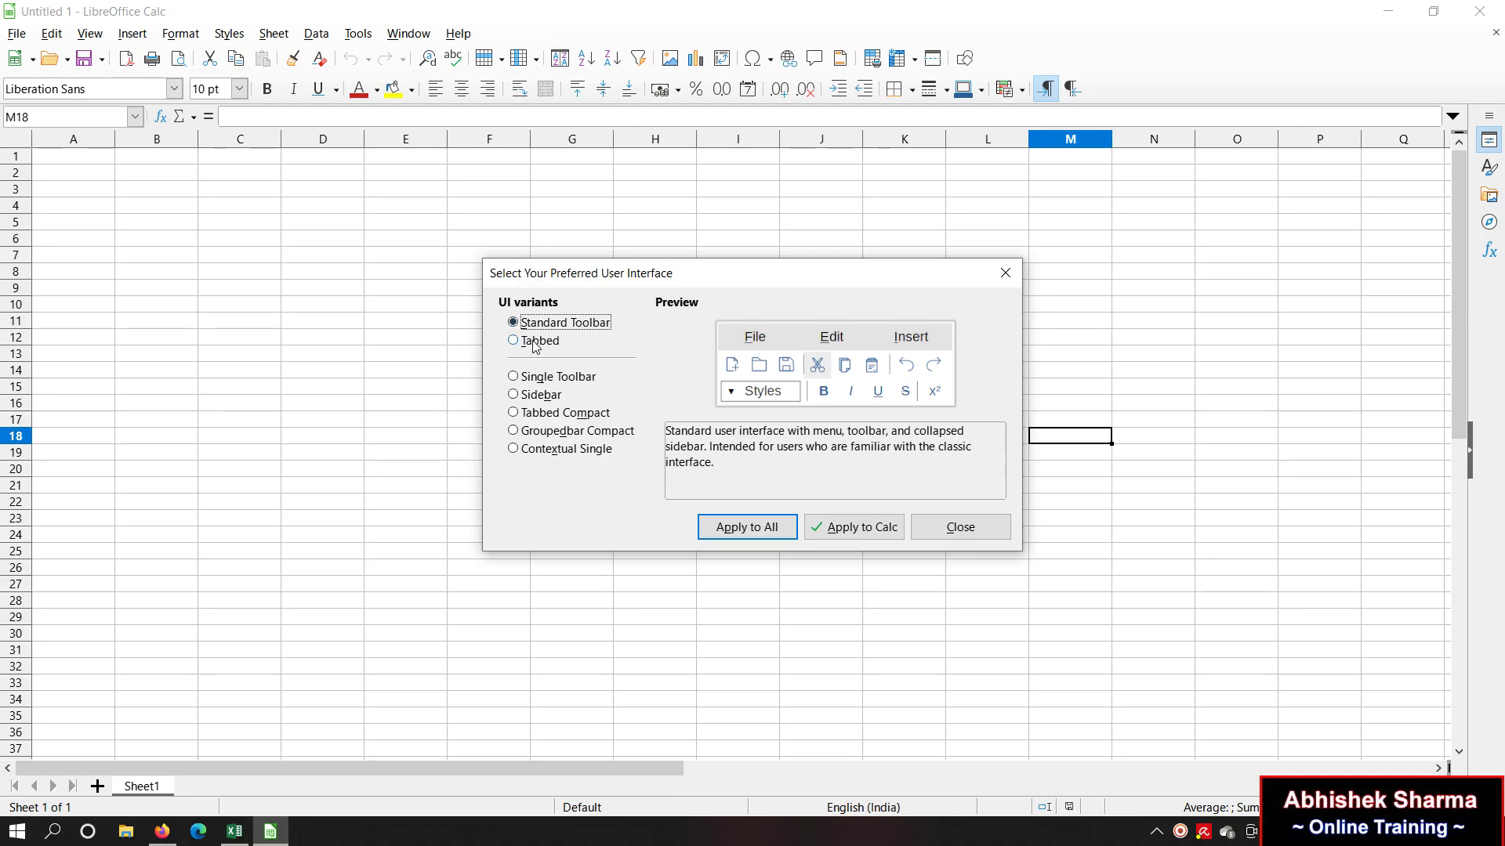
left_click(550, 343)
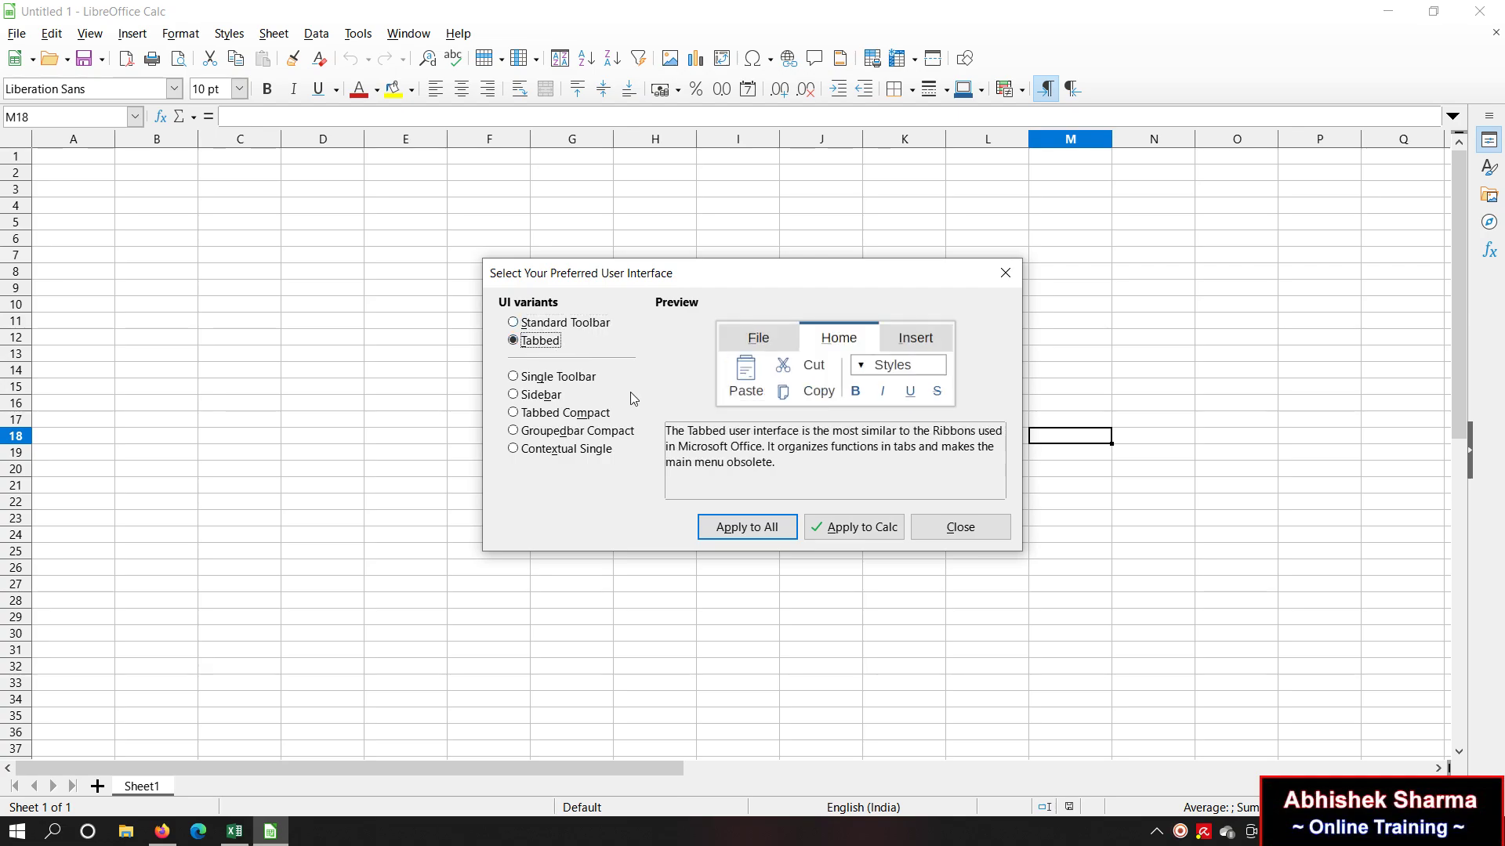
left_click(772, 532)
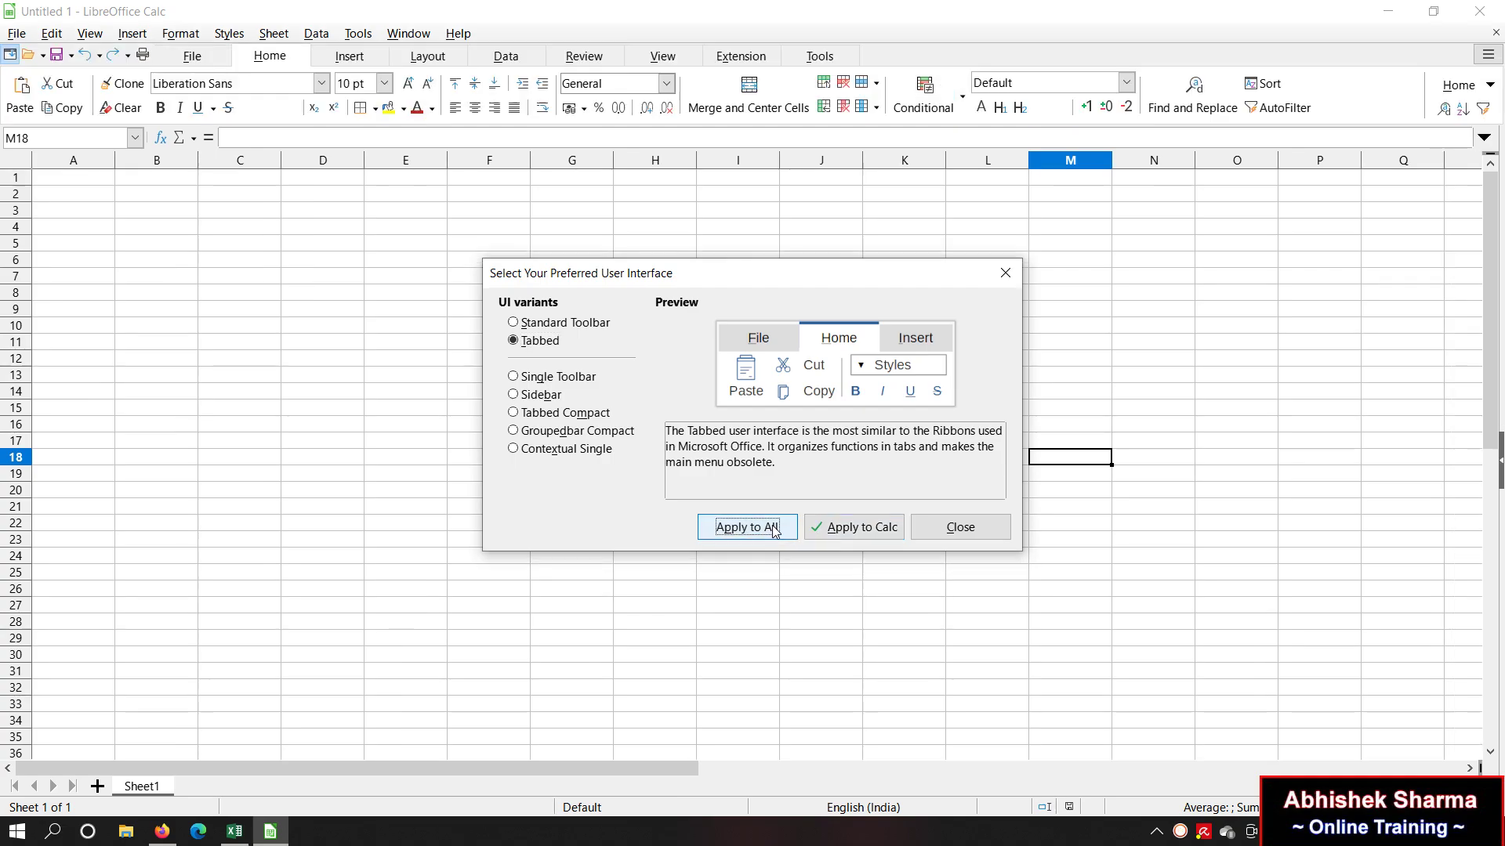
left_click(947, 536)
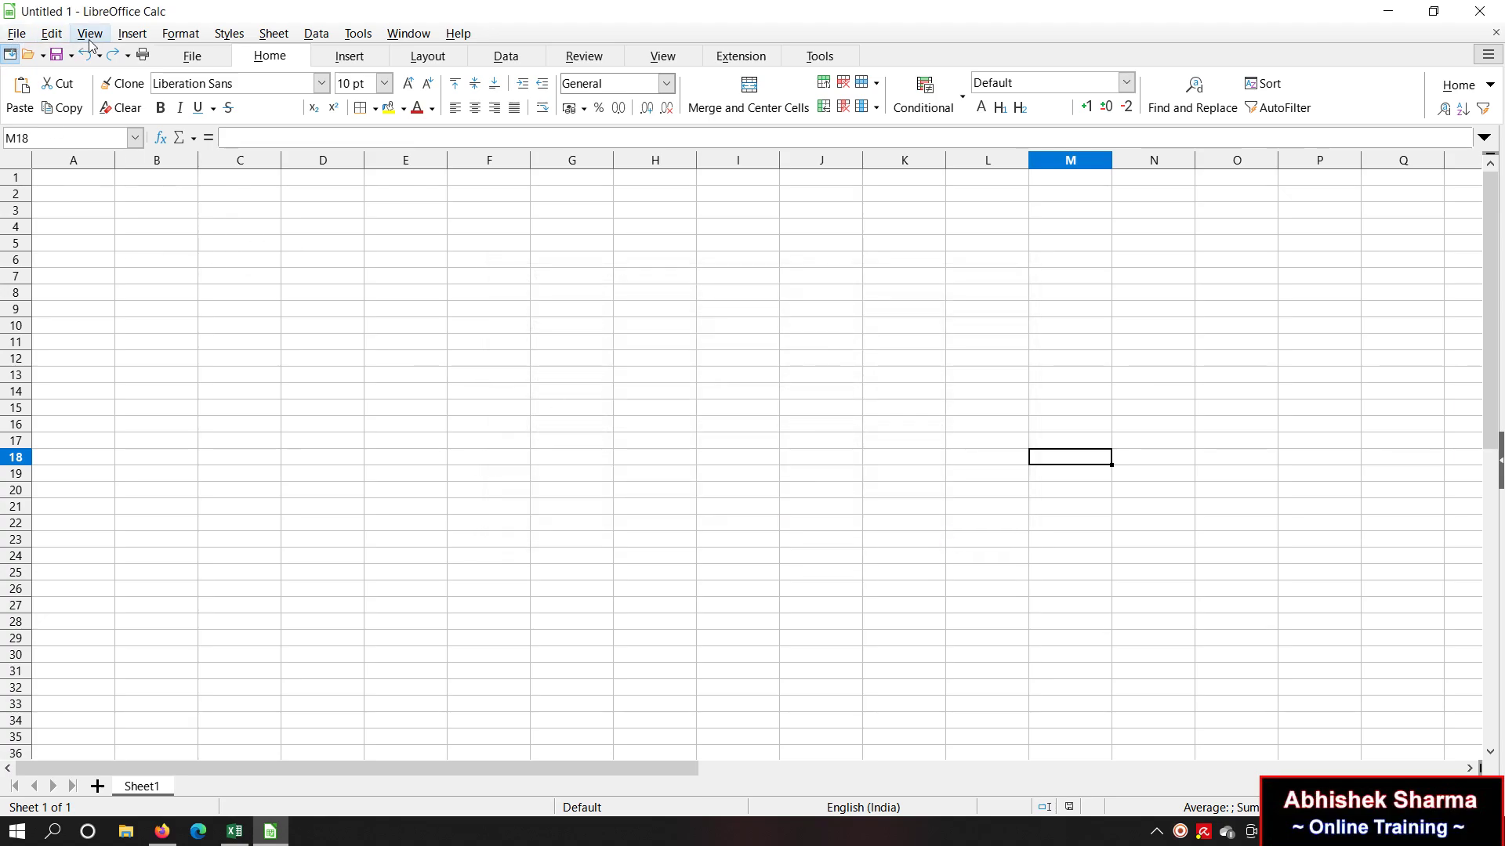
Step: Browse the Format and Styles menus and the File, Home, Insert, Layout and Data tabs
left_click(180, 34)
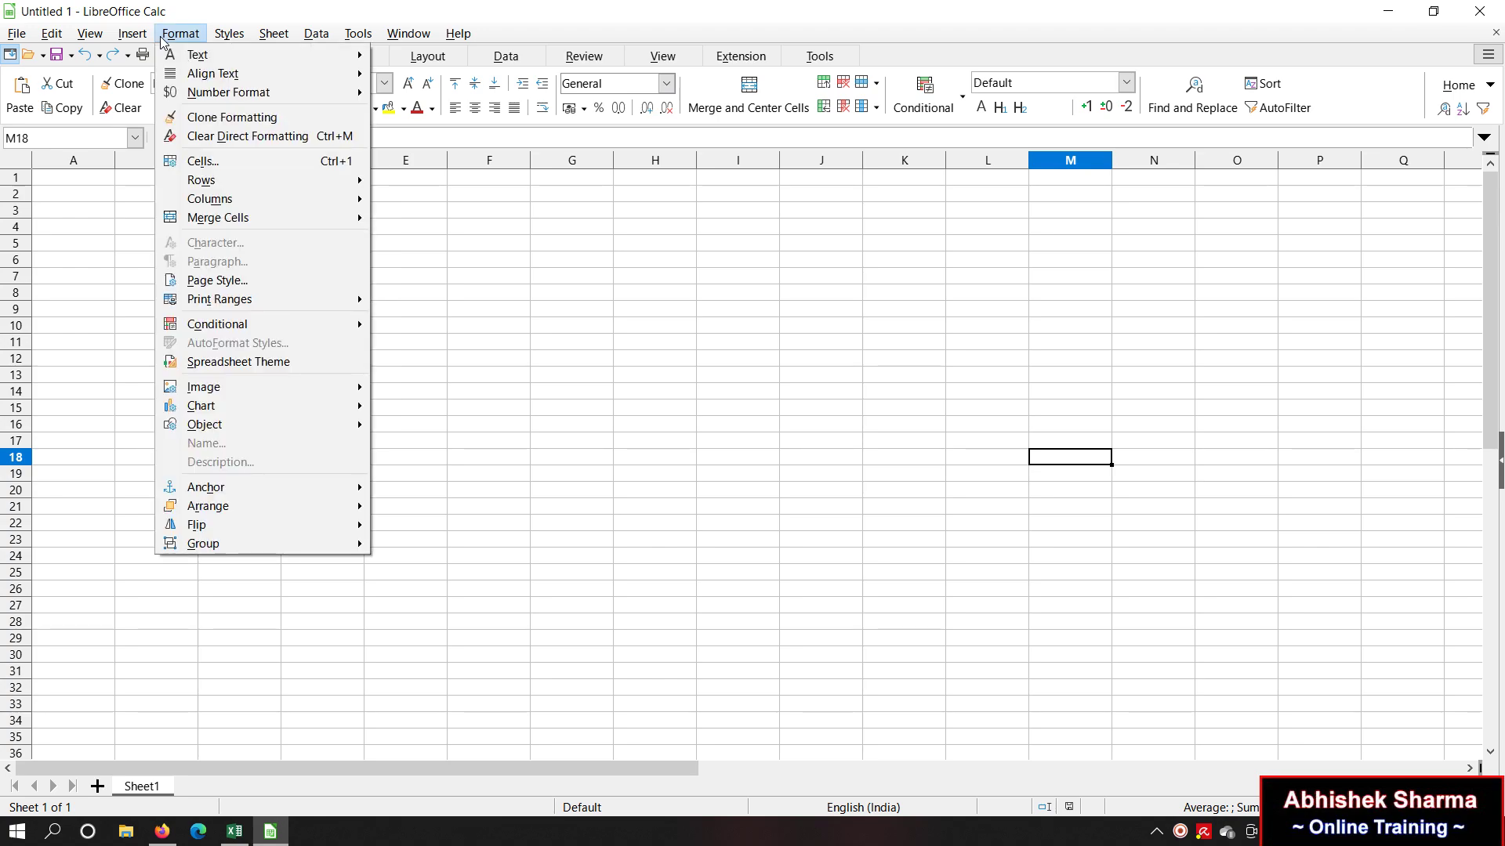
left_click(244, 38)
left_click(229, 34)
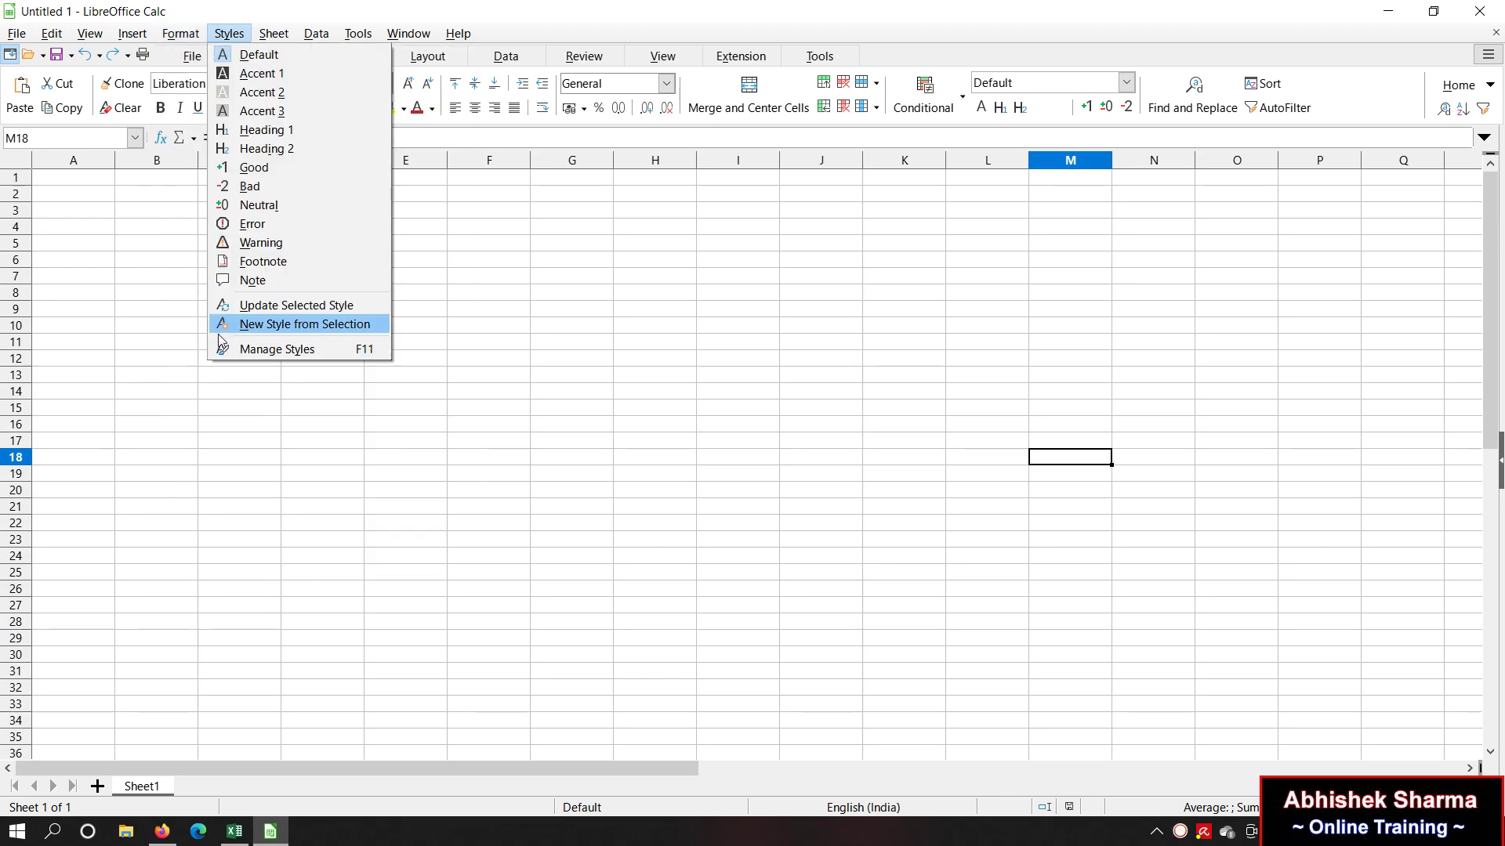
left_click(145, 357)
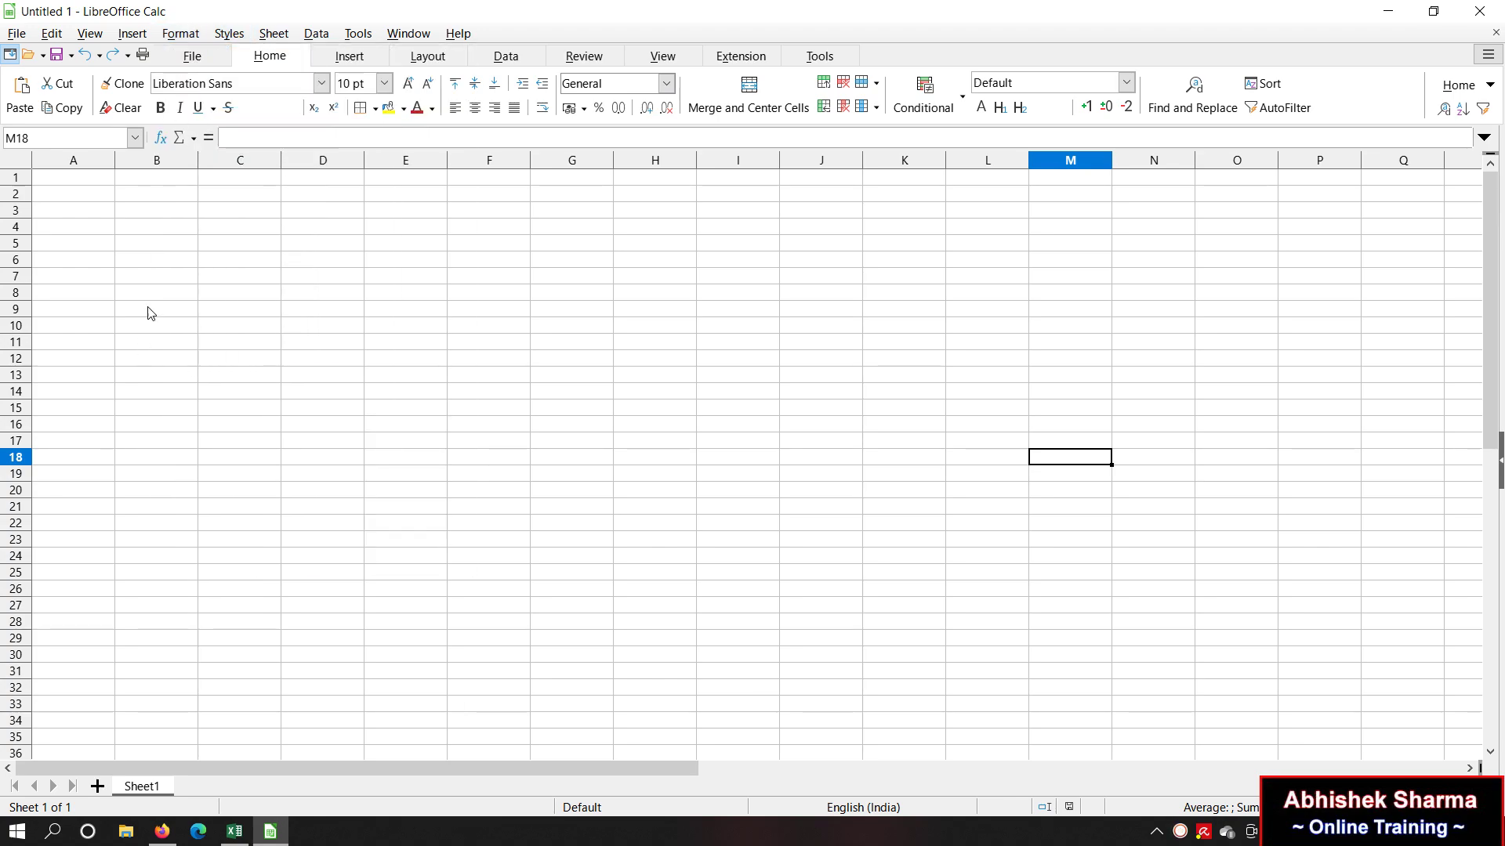
left_click(192, 56)
left_click(276, 59)
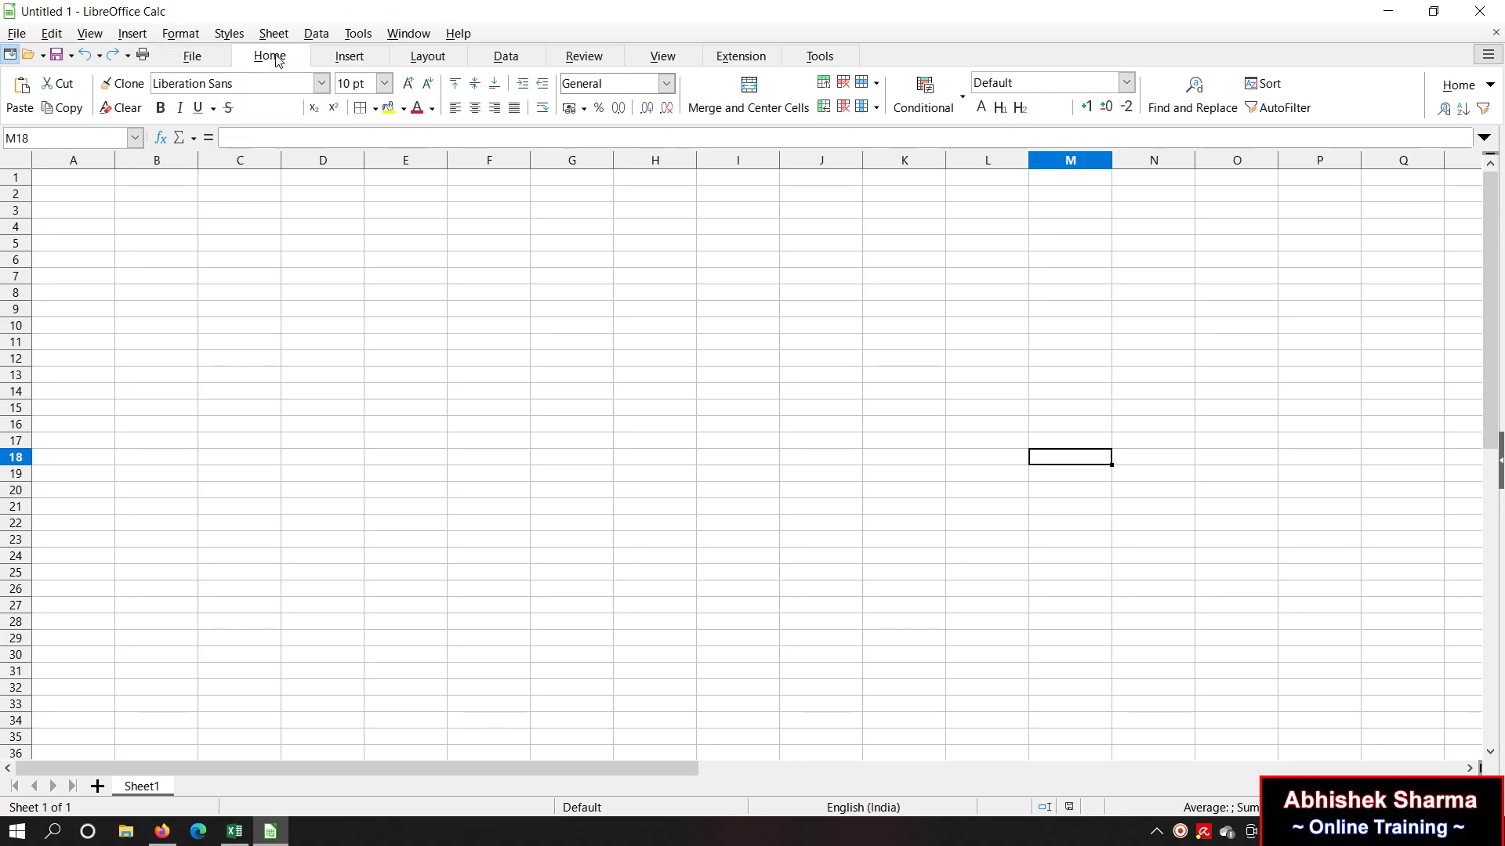
left_click(350, 57)
left_click(427, 56)
left_click(527, 56)
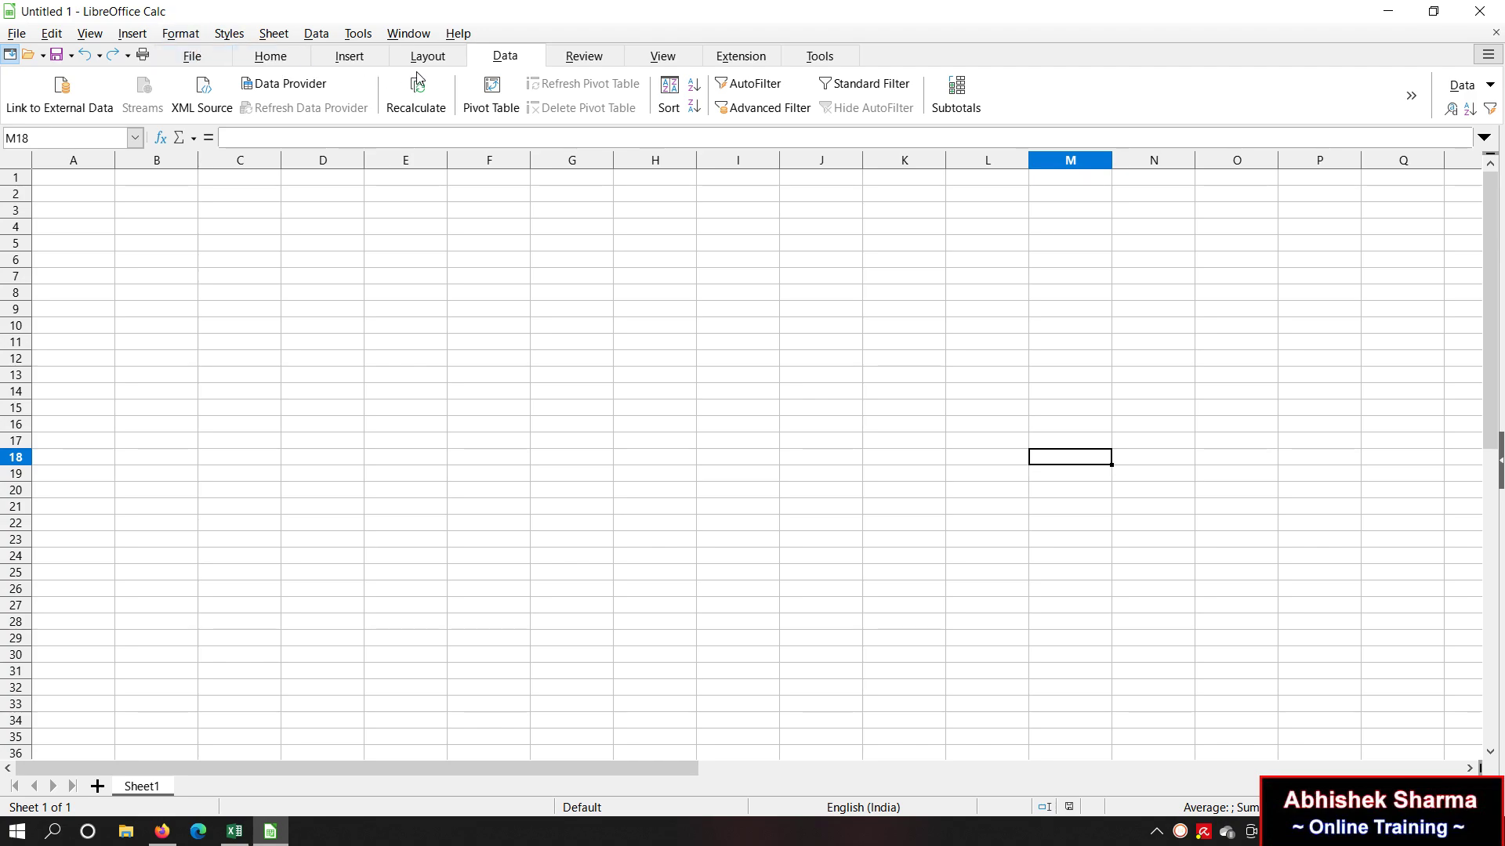
left_click(274, 33)
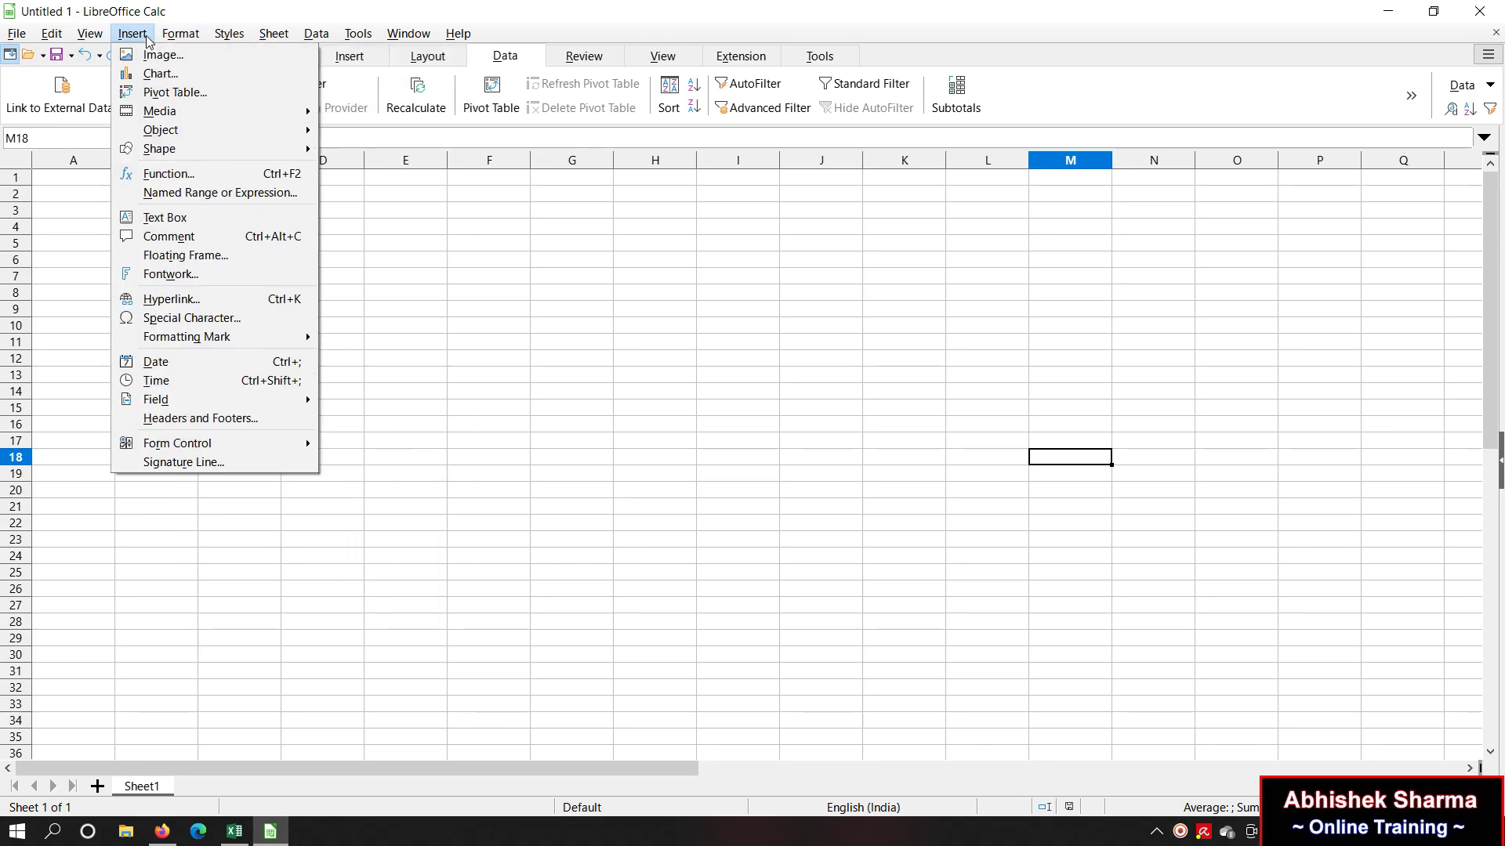
left_click(517, 402)
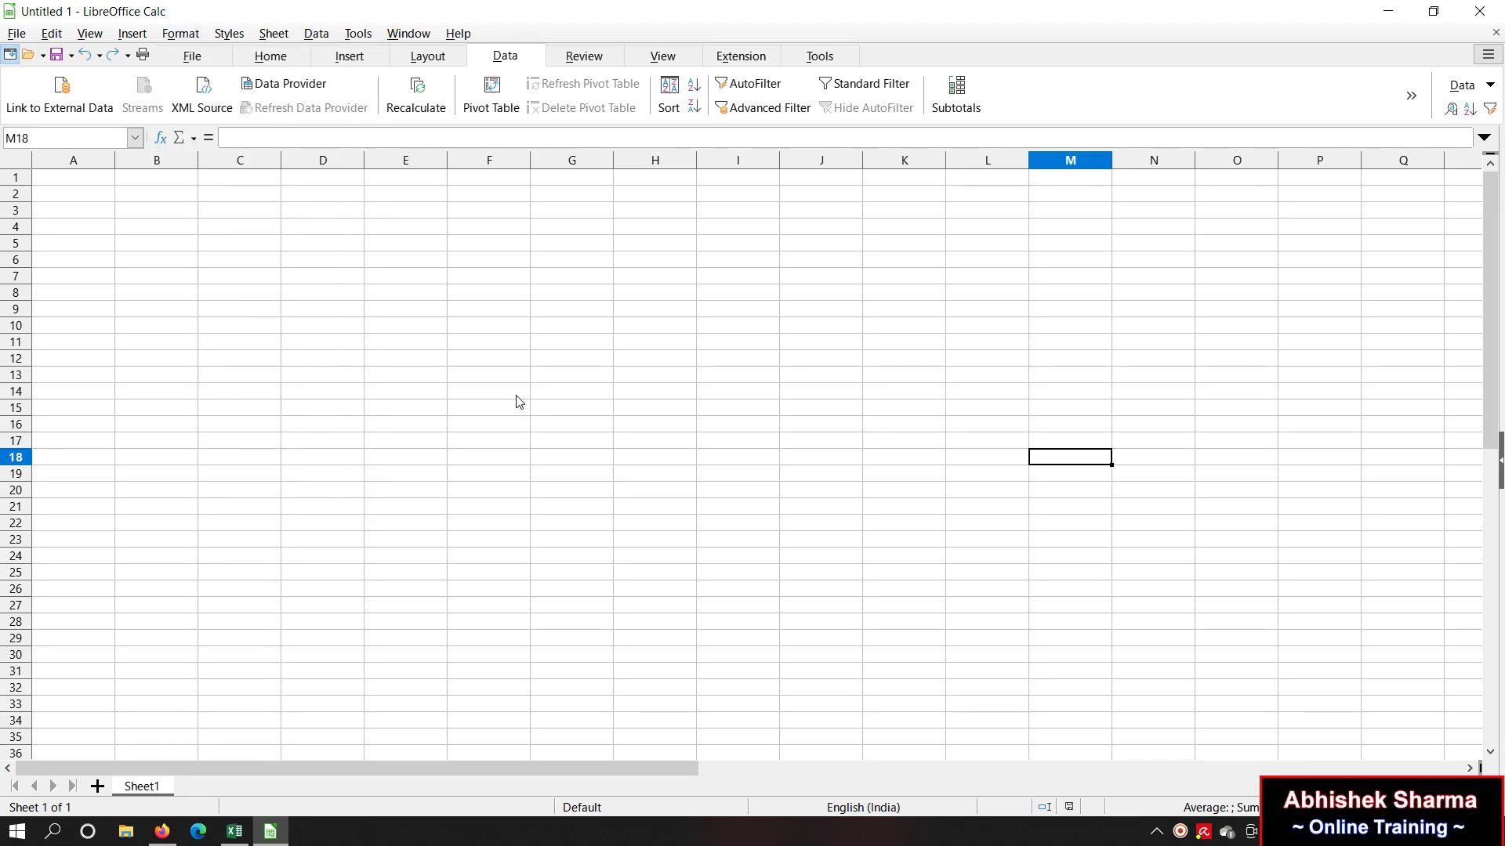
Step: Hide the Menubar from the View tab, browse the tabs, then turn the Menubar back on
left_click(658, 62)
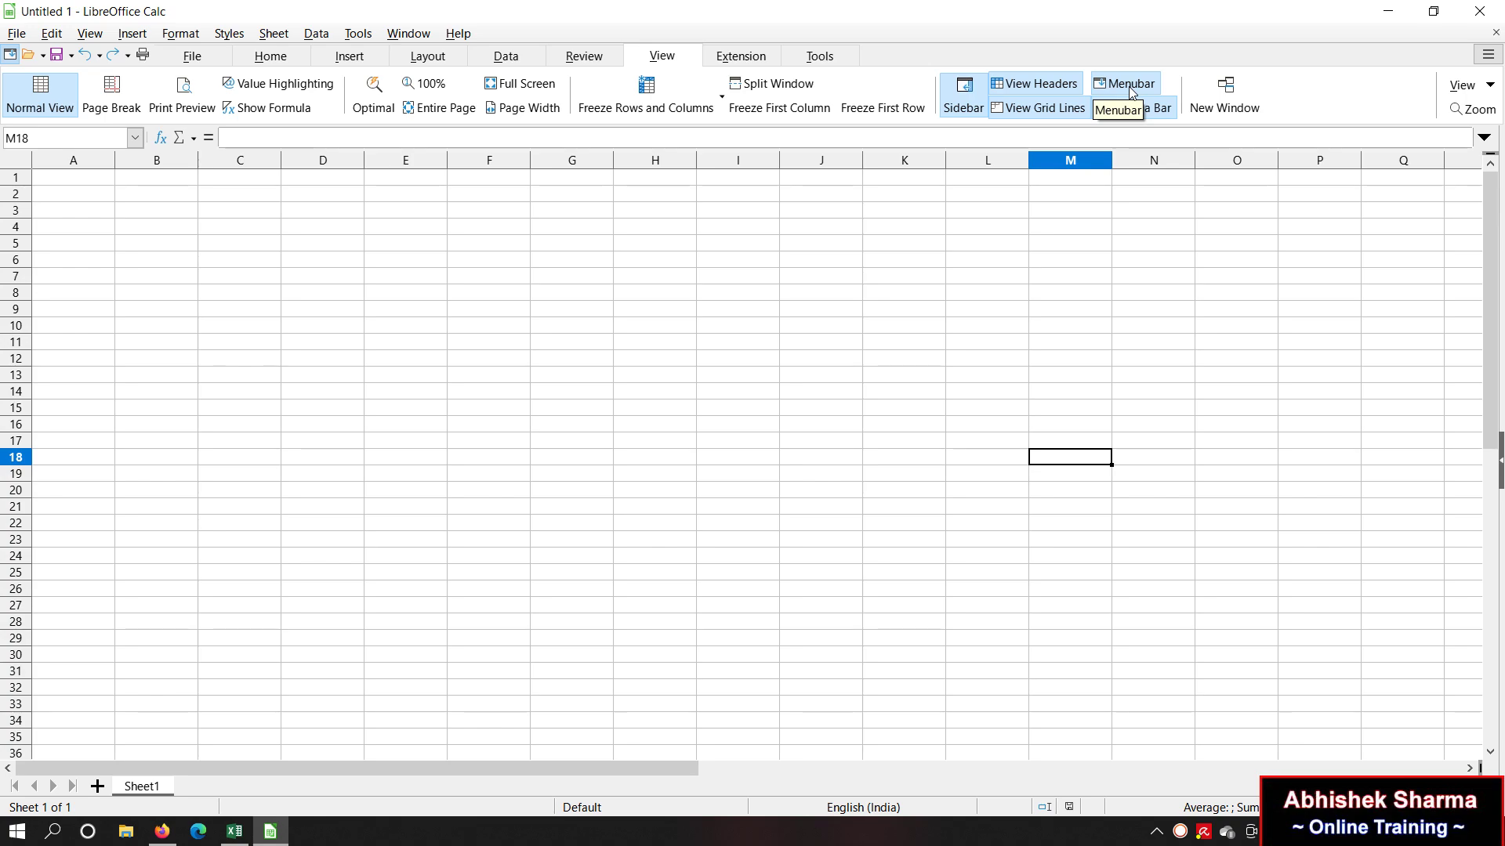
left_click(1130, 92)
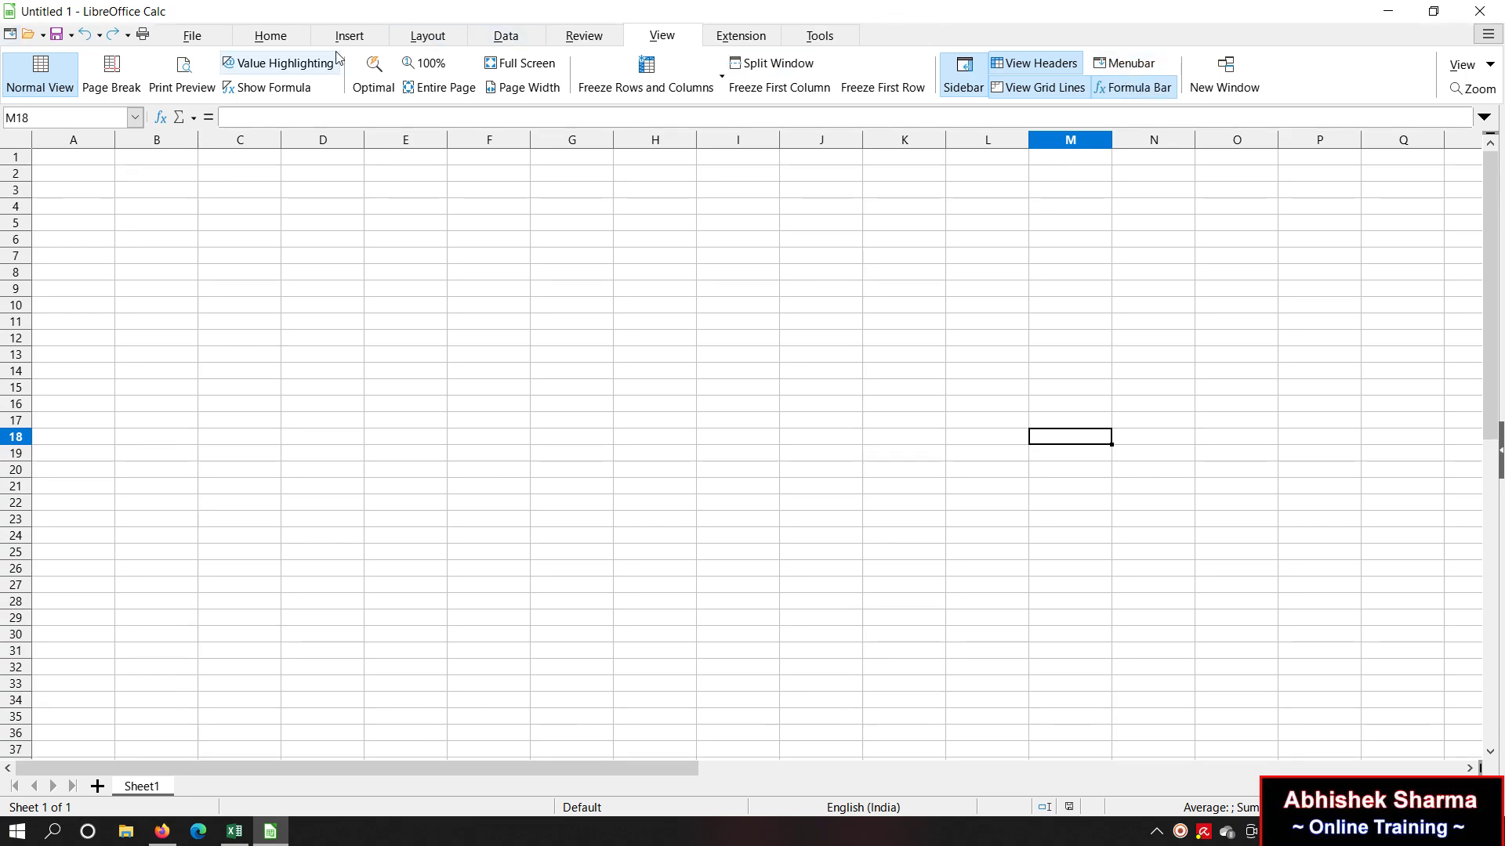
left_click(196, 36)
left_click(273, 36)
left_click(357, 39)
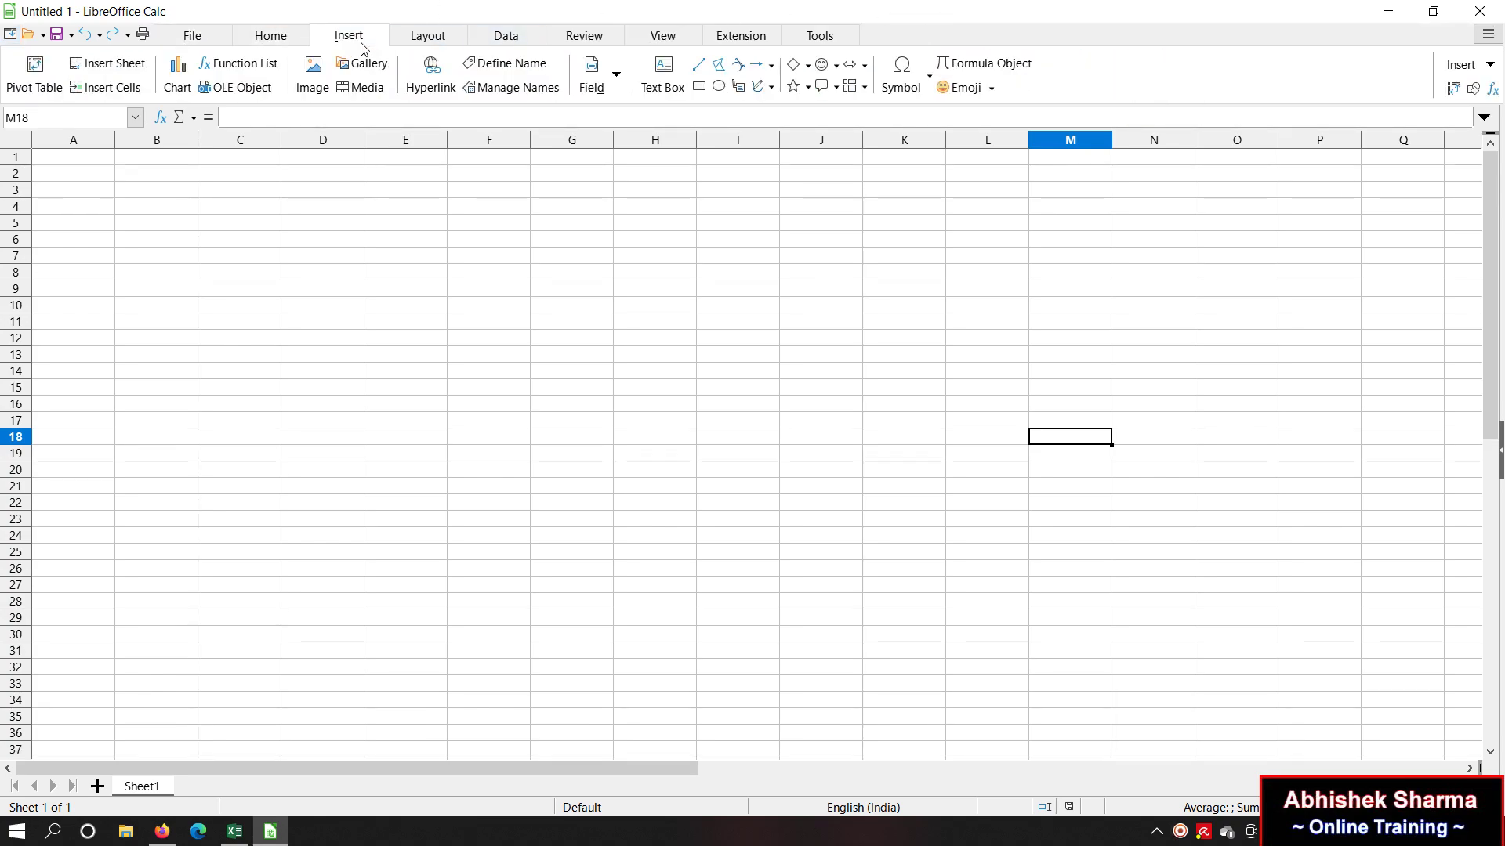
left_click(414, 41)
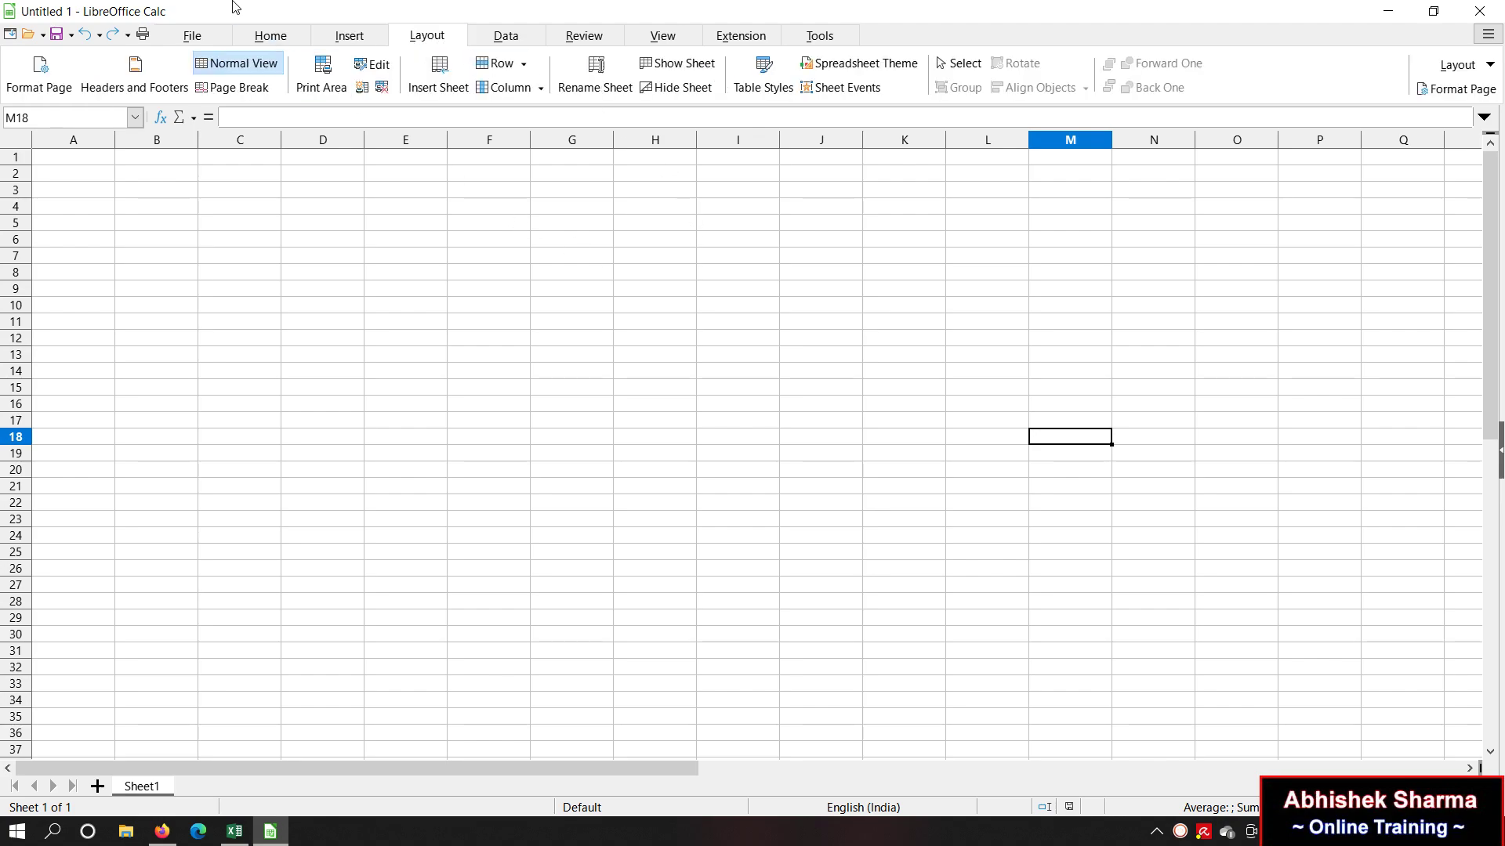
left_click(660, 36)
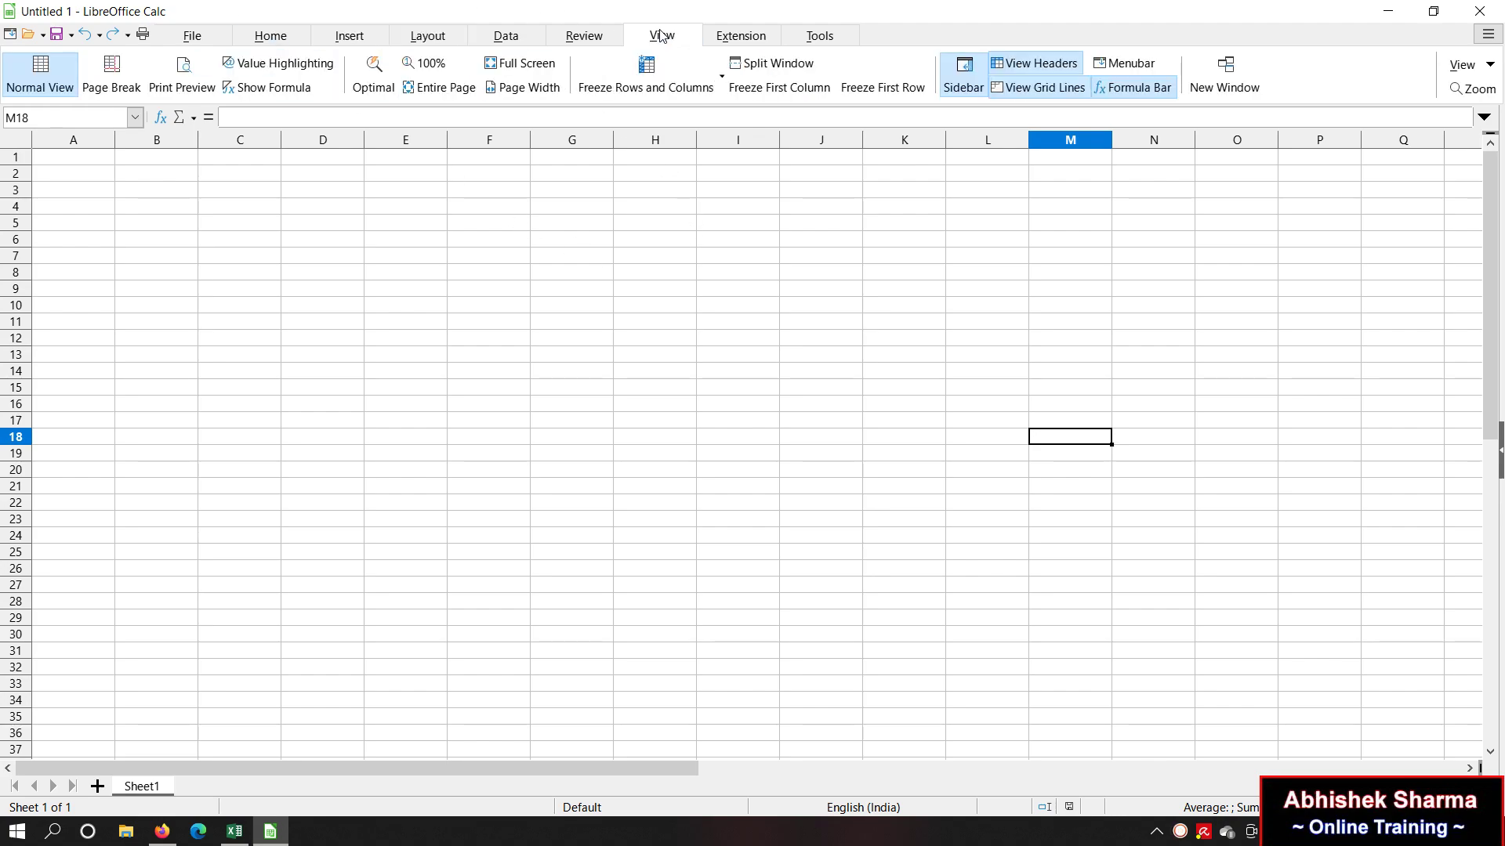
left_click(1102, 72)
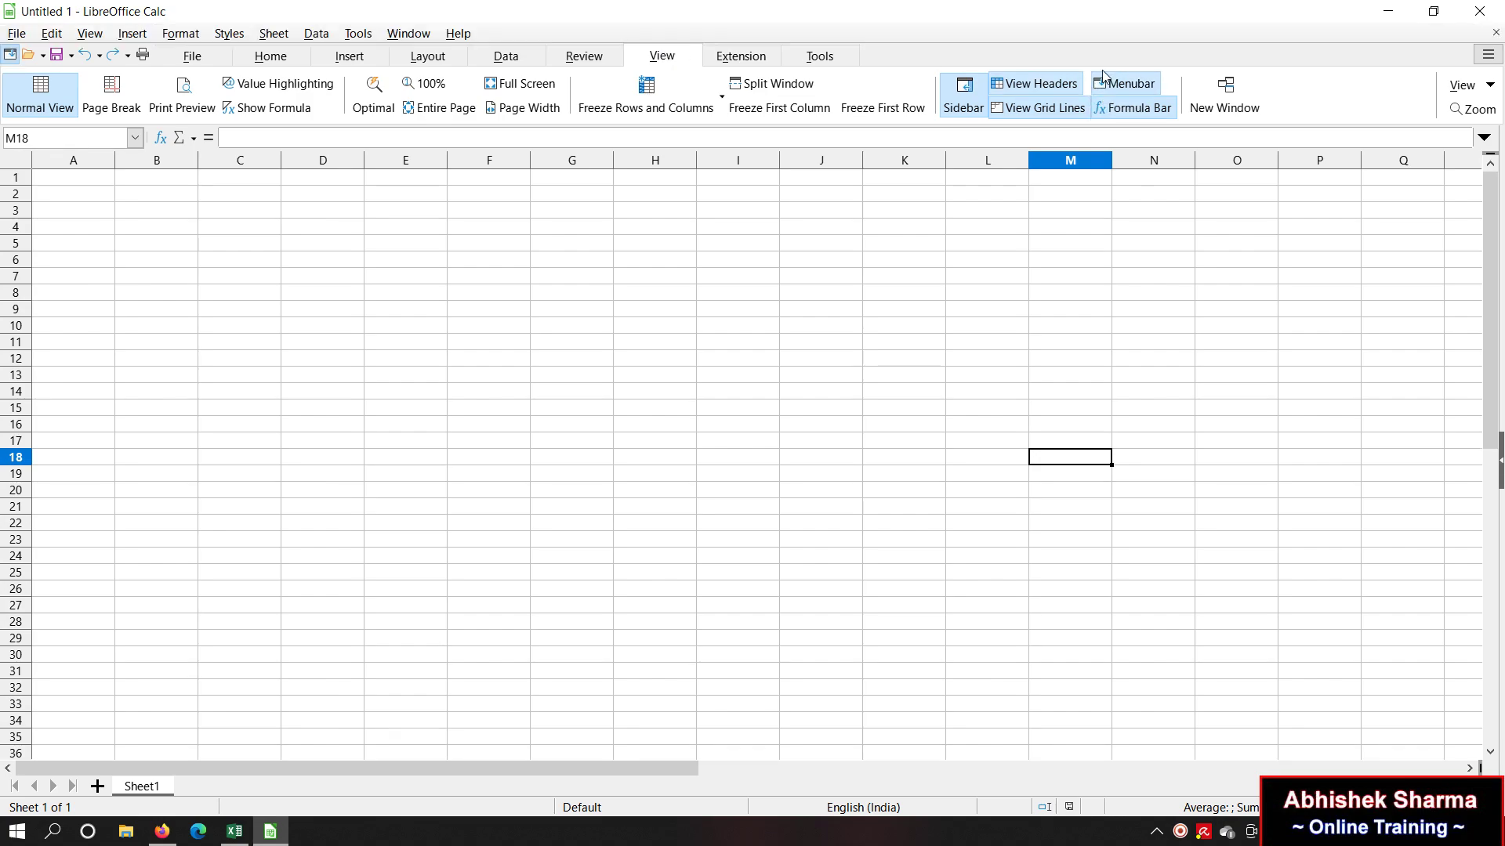
left_click(90, 33)
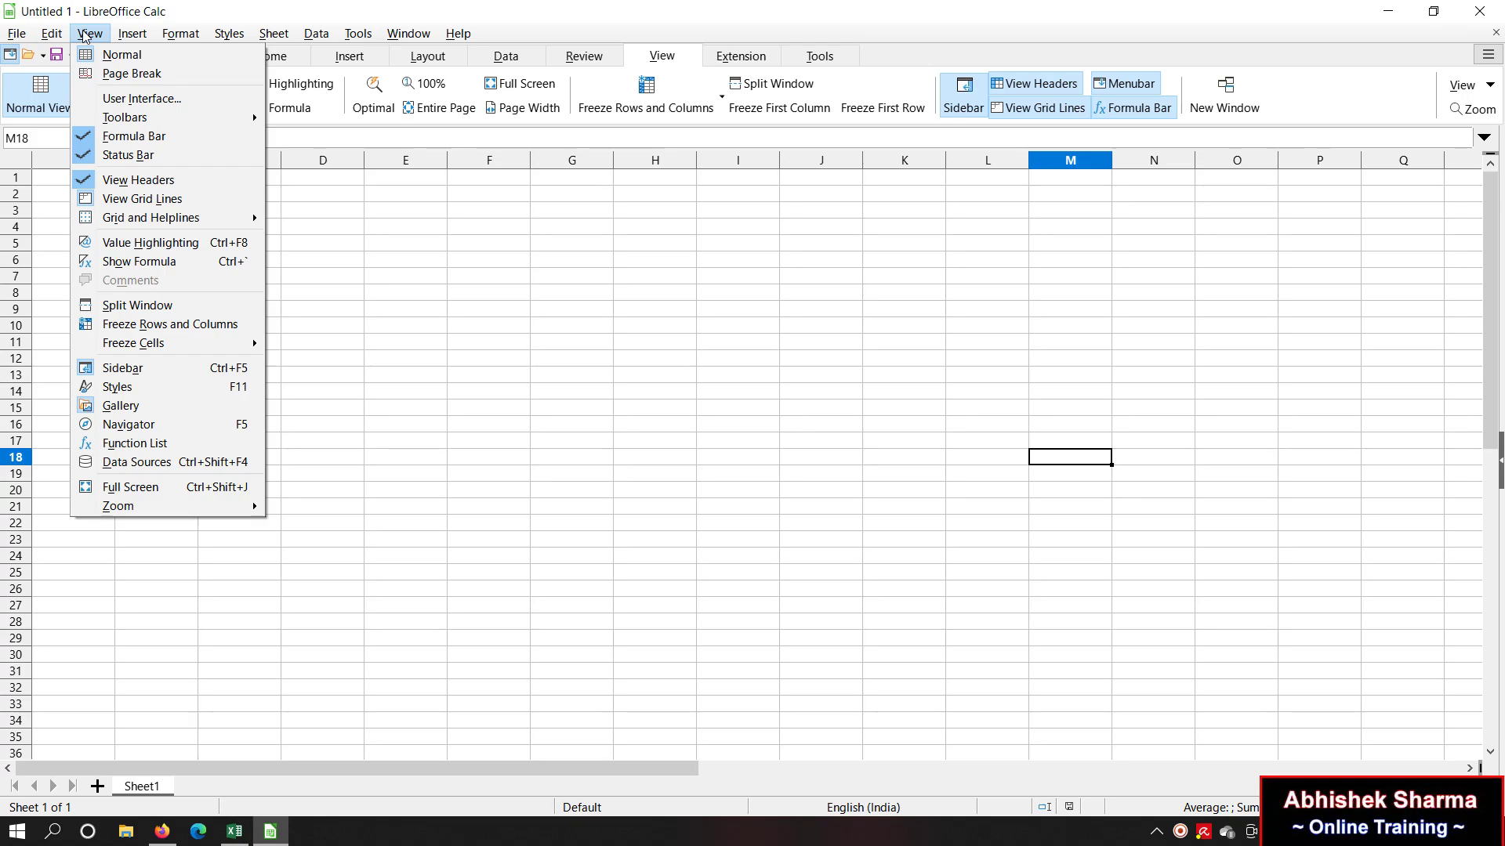
Step: Apply the Standard Toolbar interface to all modules, then browse and close a menu
left_click(165, 100)
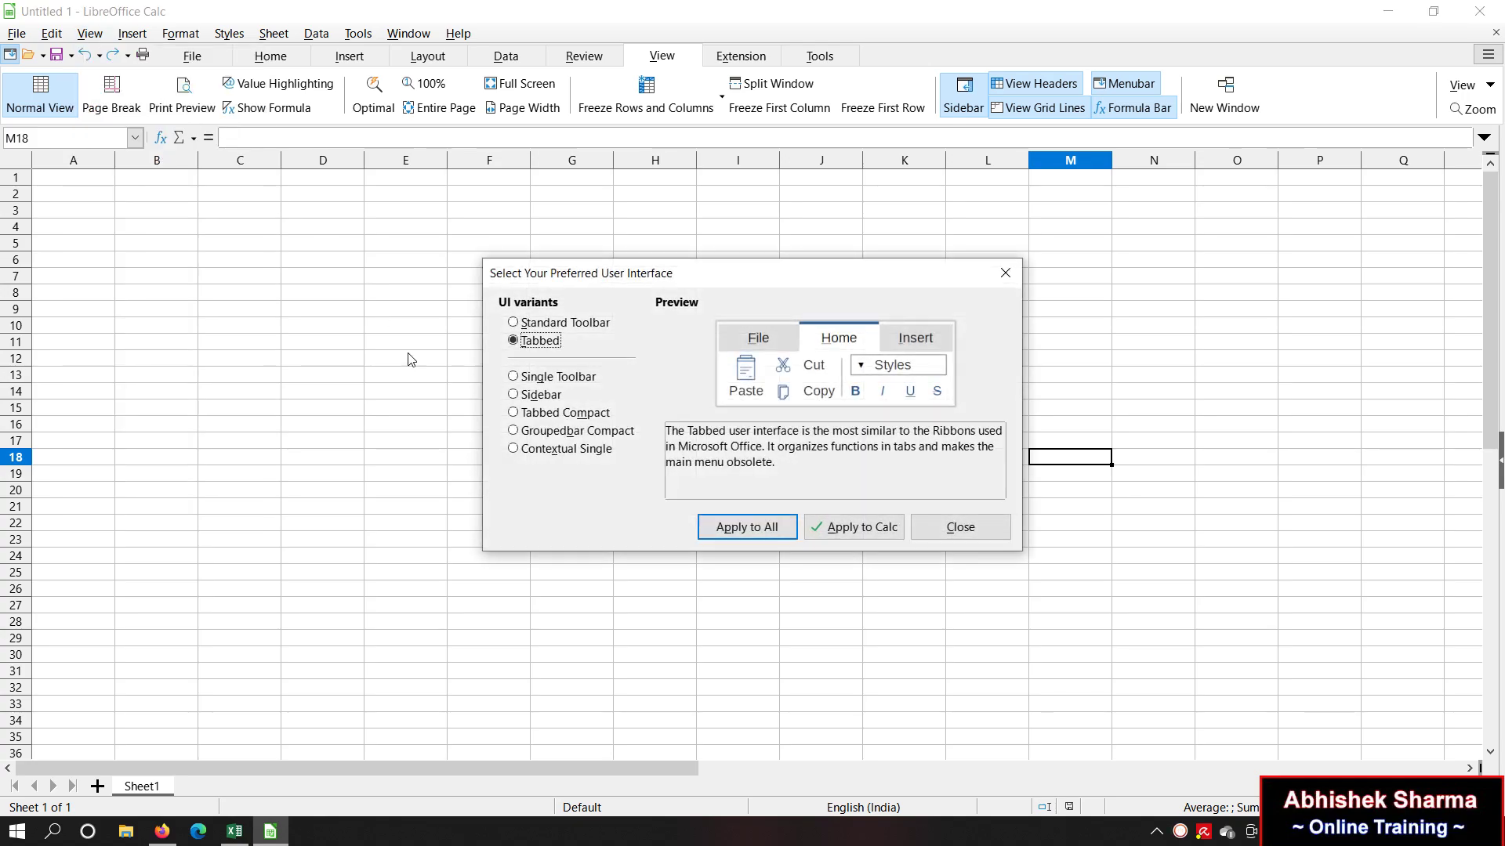
left_click(526, 326)
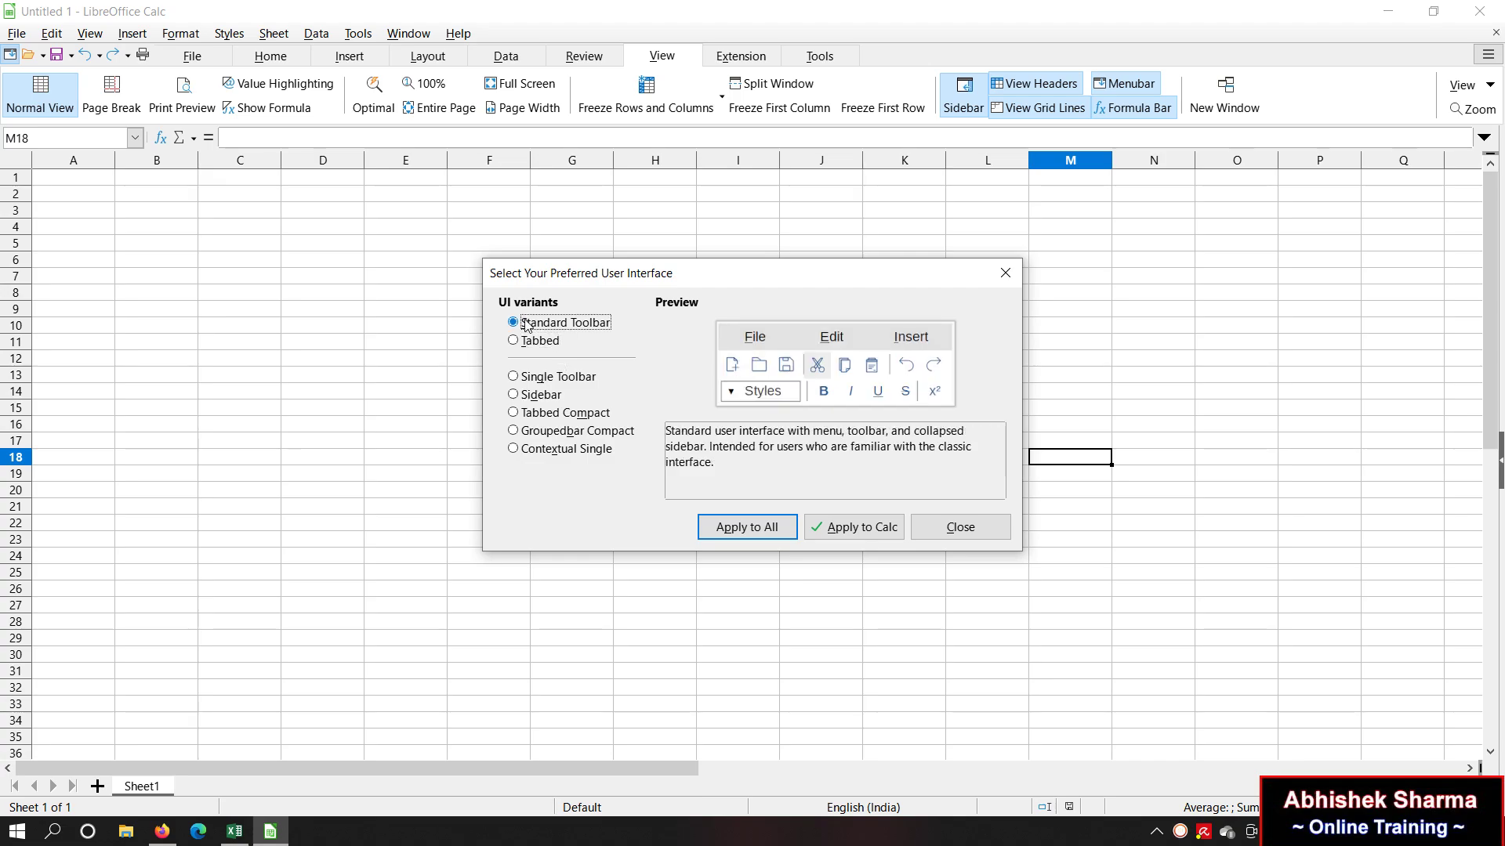
left_click(735, 526)
left_click(958, 527)
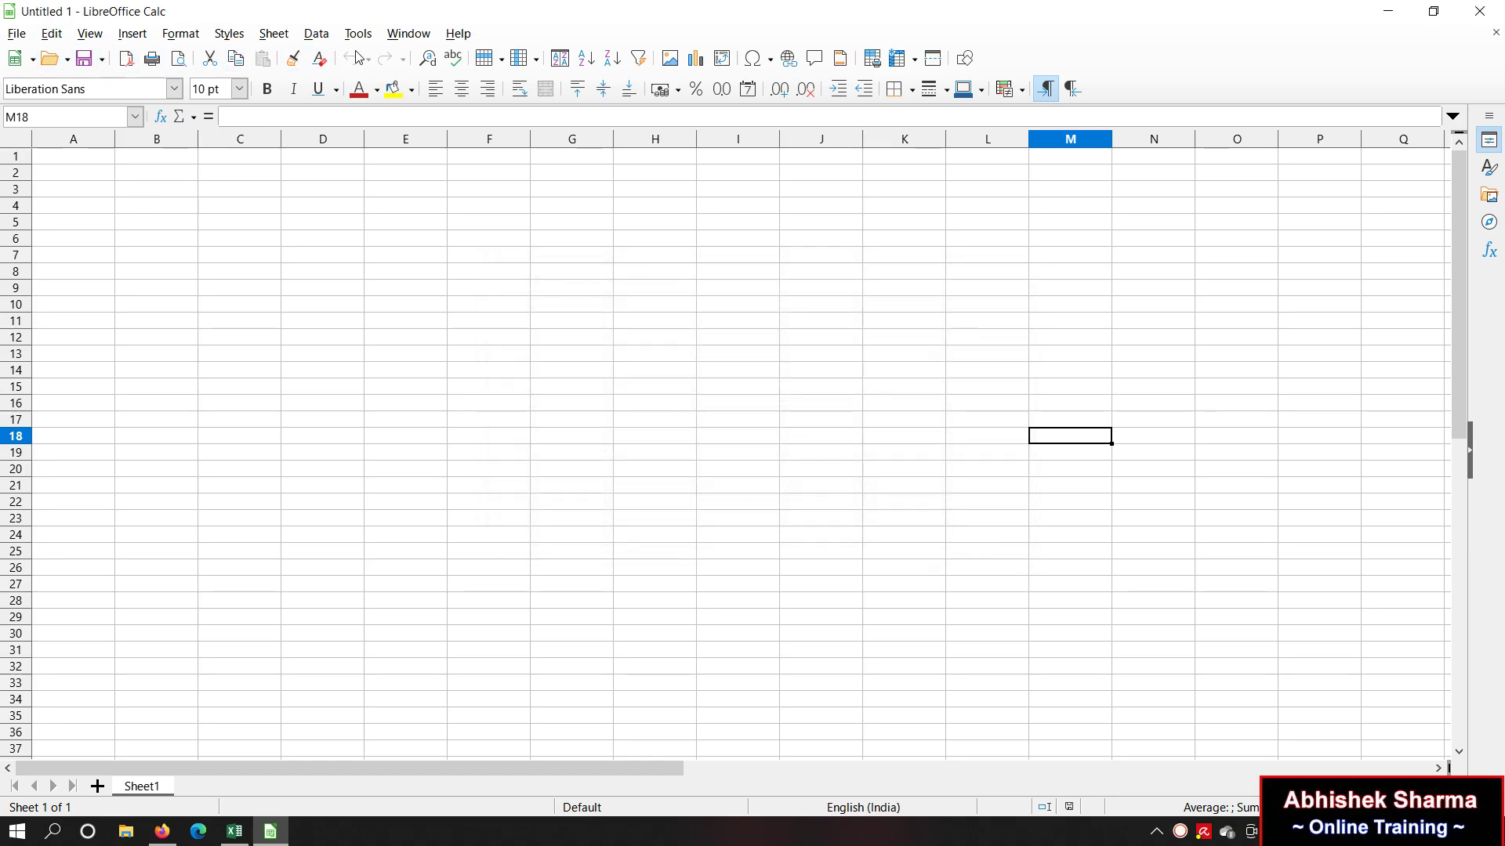
left_click(180, 33)
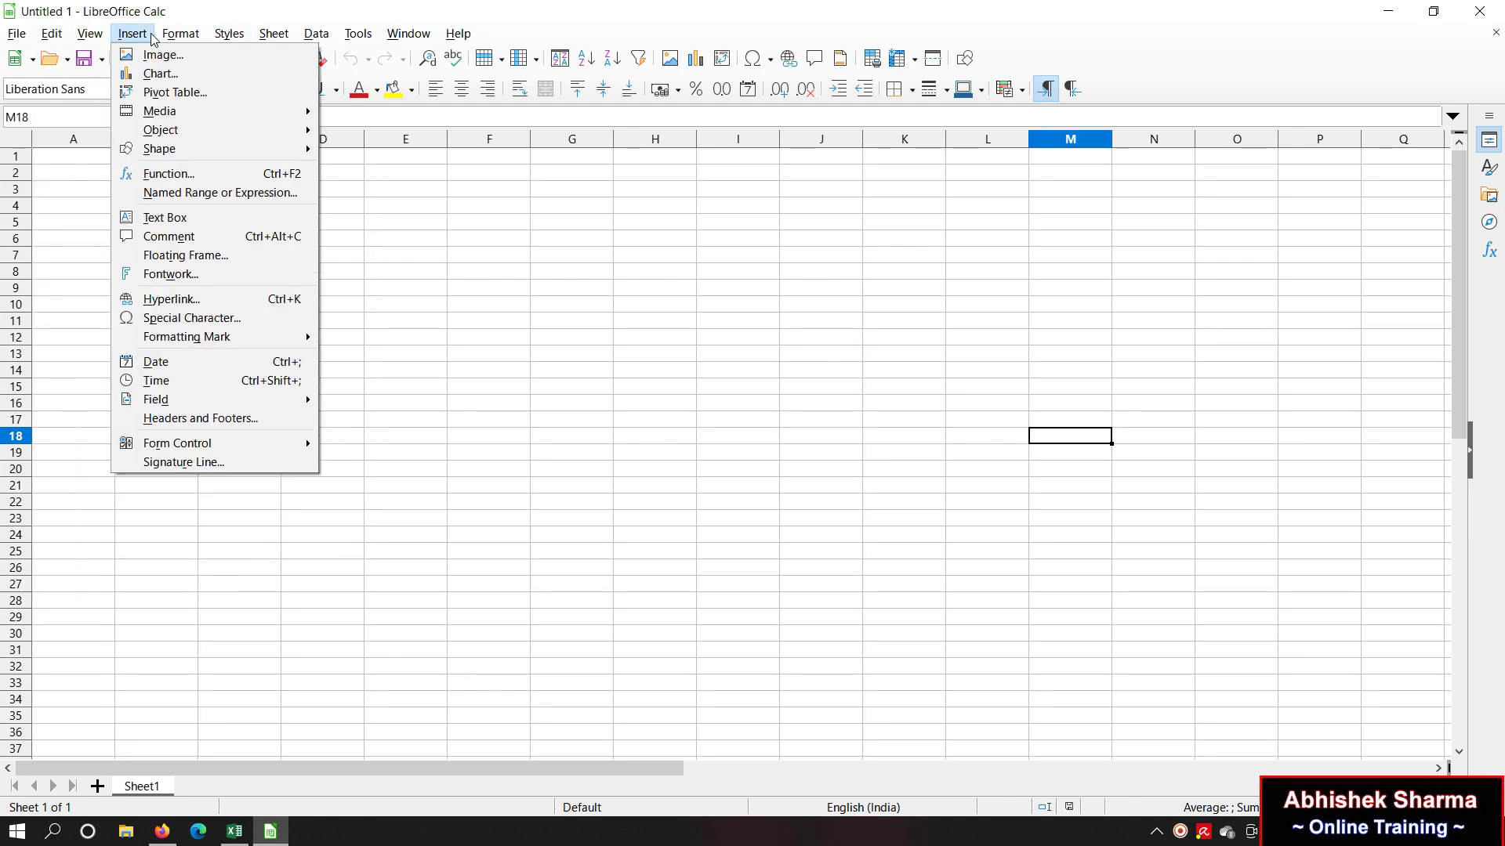
left_click(159, 382)
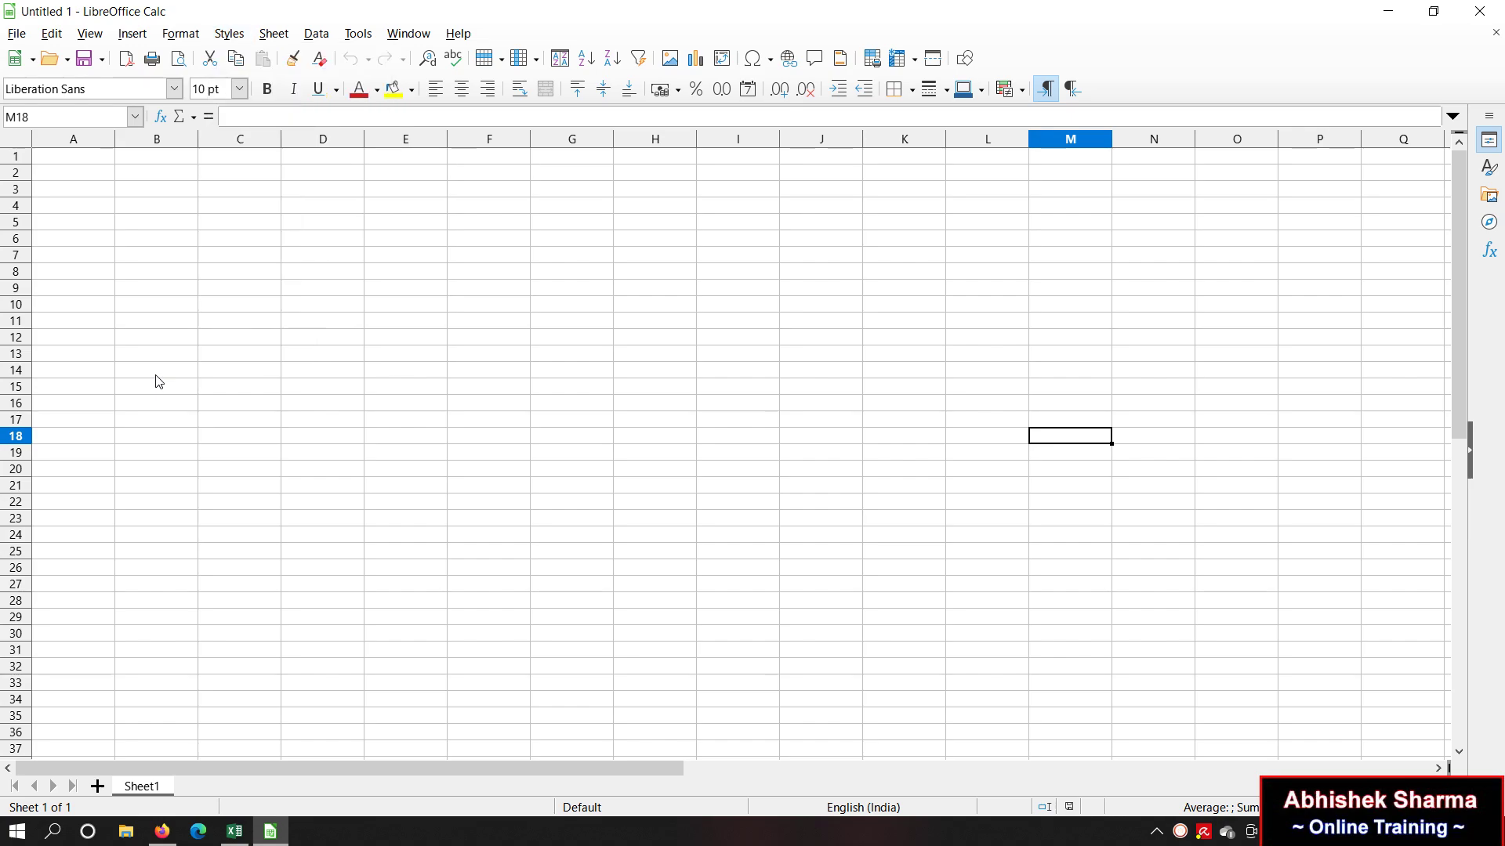
Step: Reapply the Tabbed interface to all modules and browse the Insert, Layout and Help commands
left_click(90, 34)
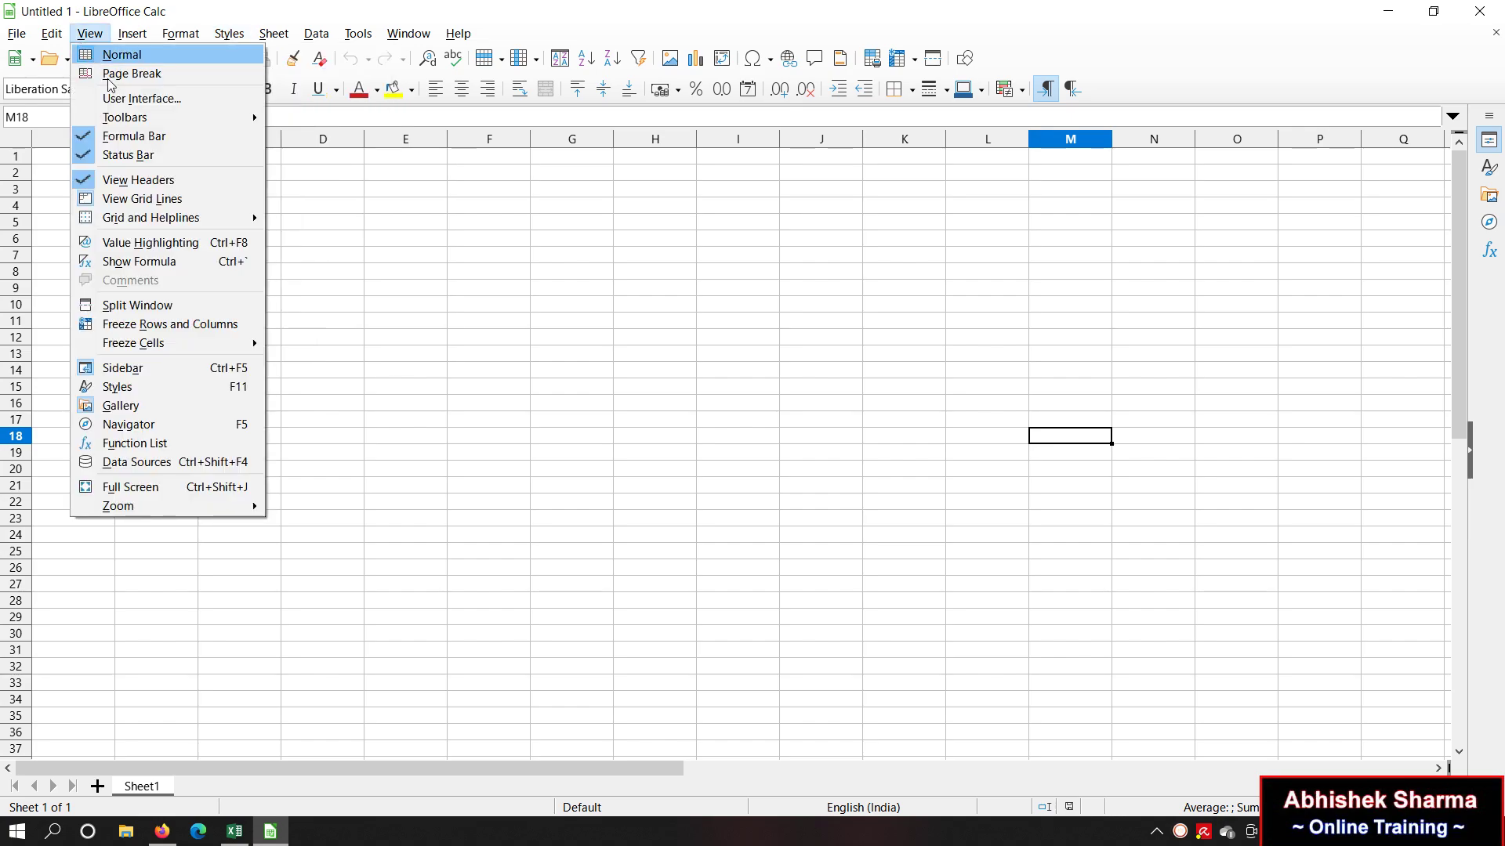
left_click(125, 100)
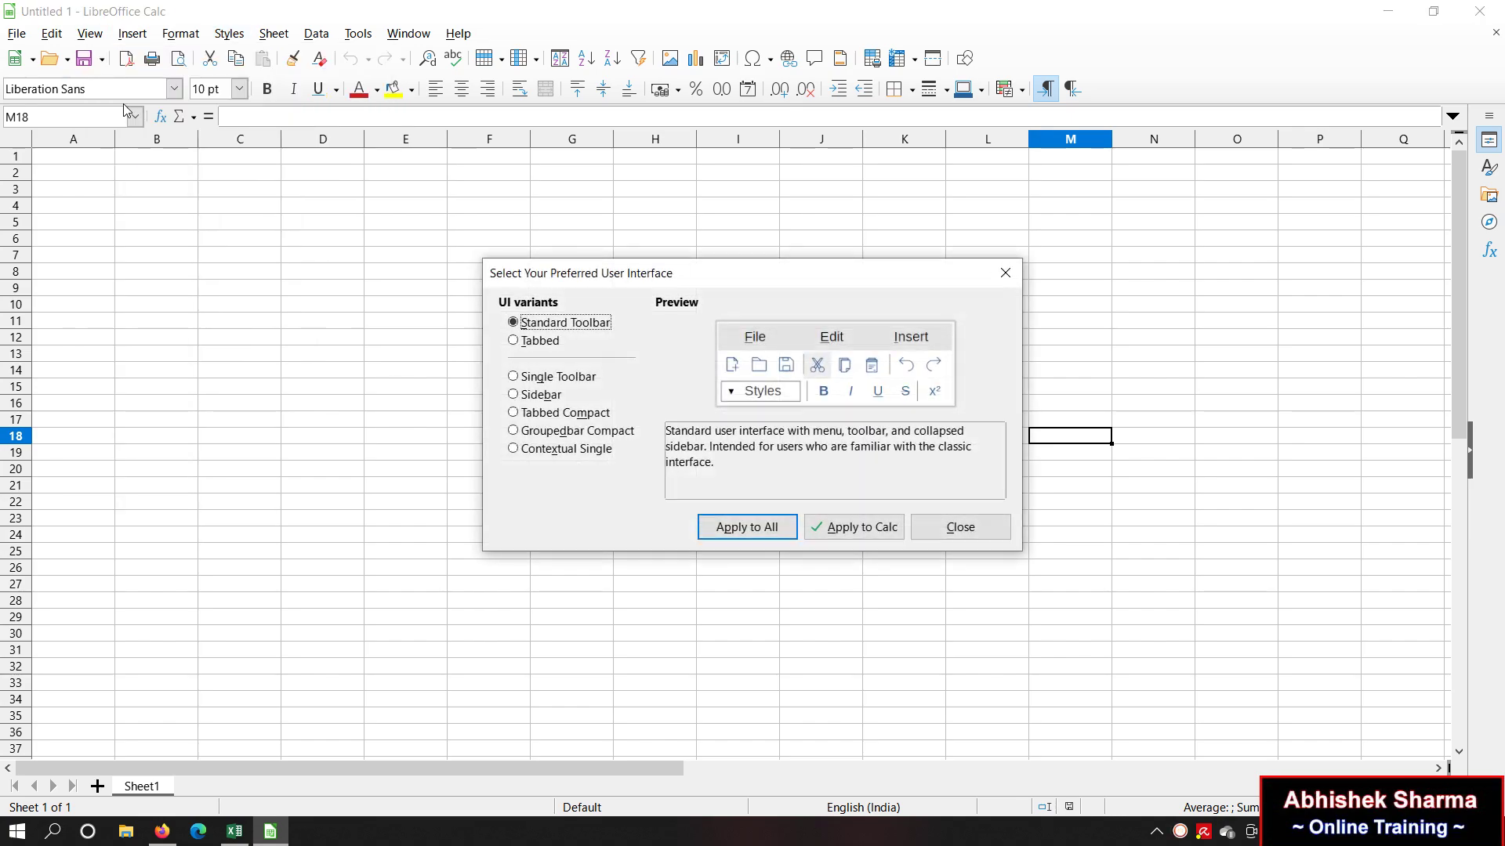
left_click(514, 341)
left_click(737, 532)
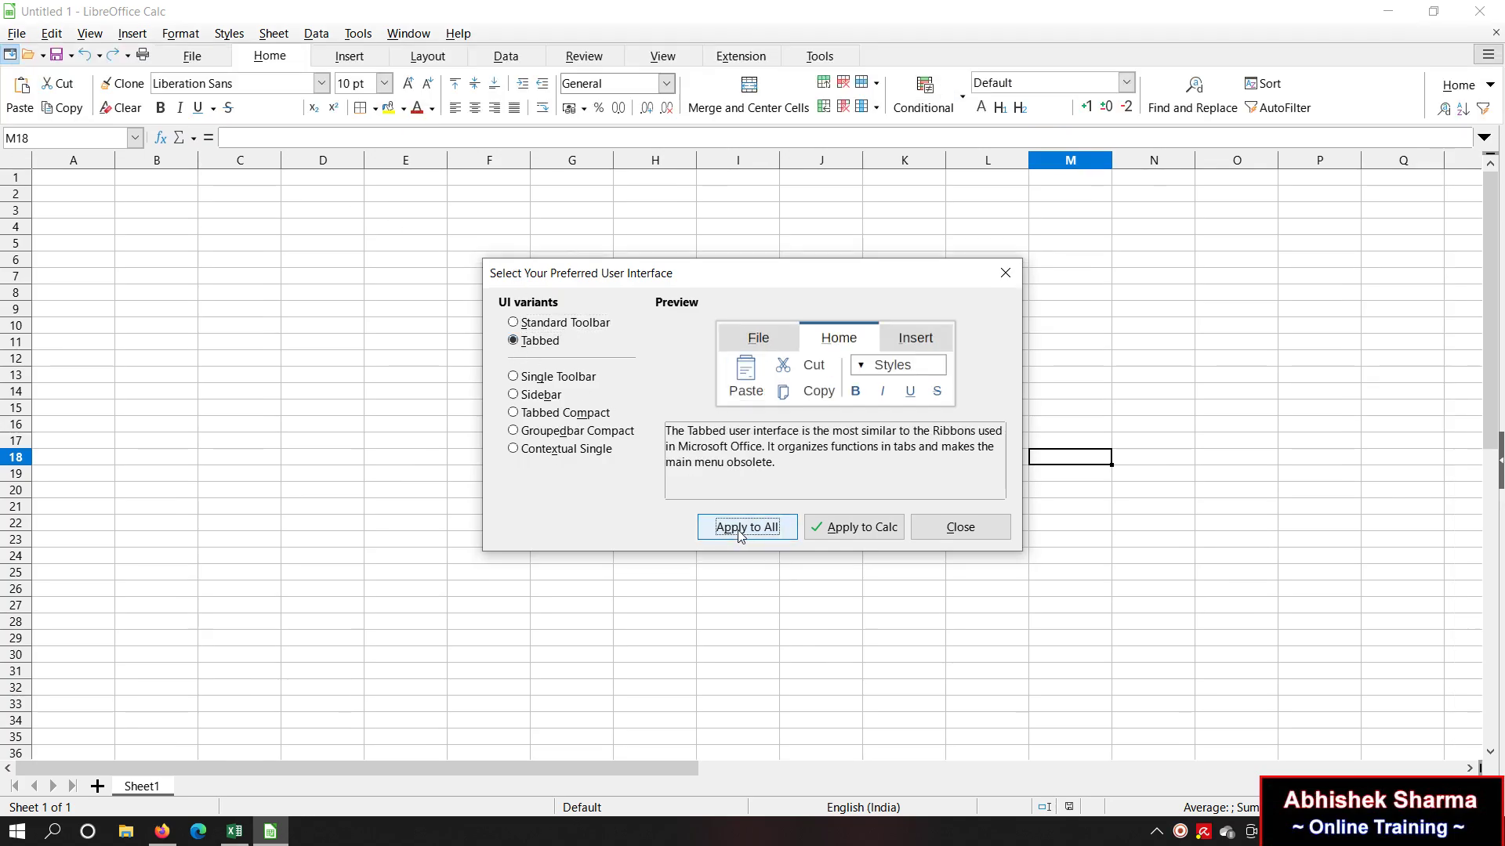
left_click(951, 532)
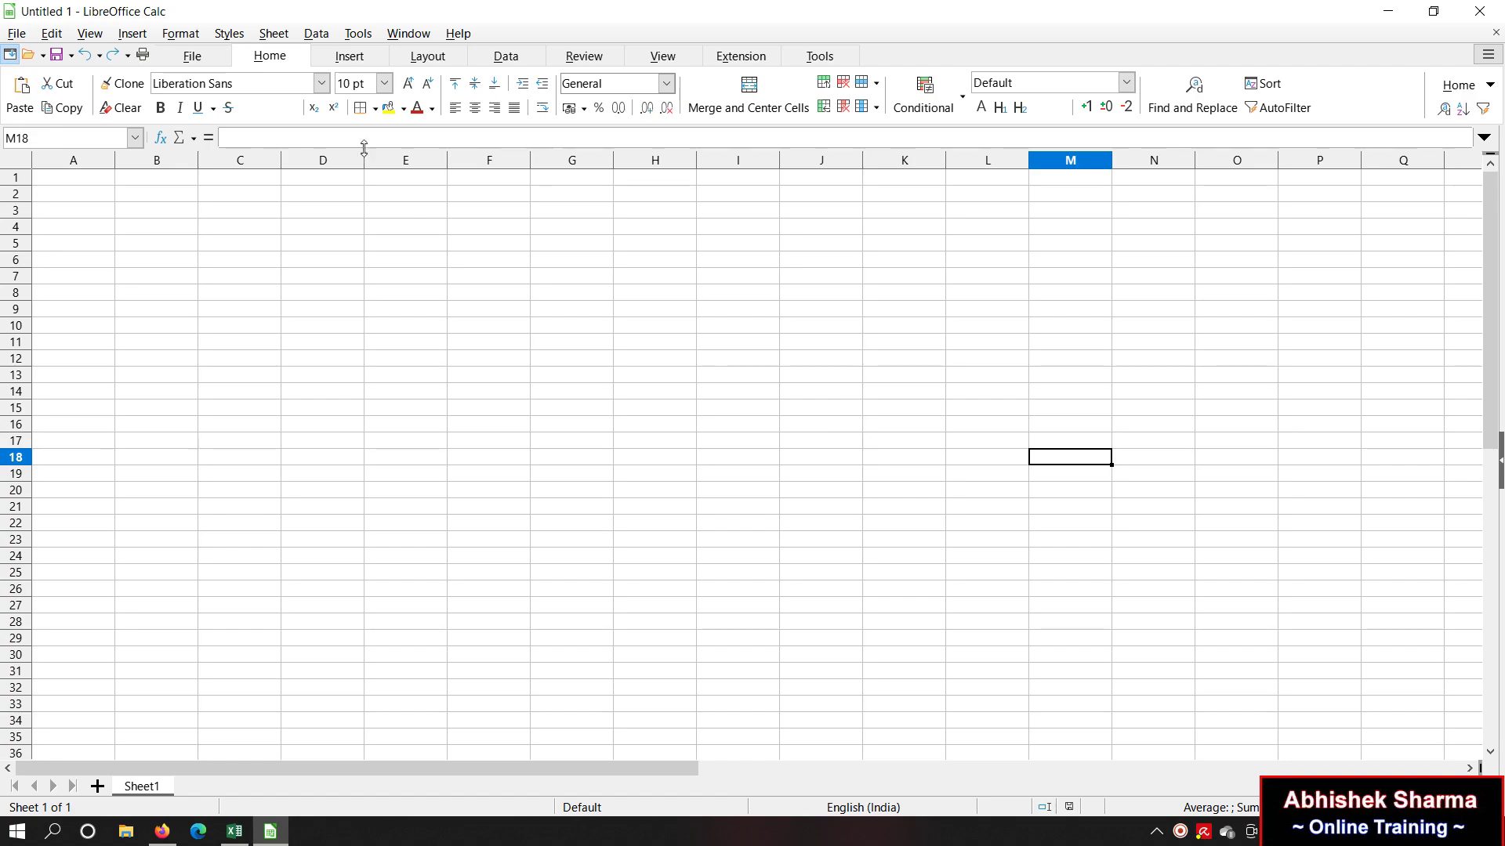
left_click(346, 66)
left_click(420, 63)
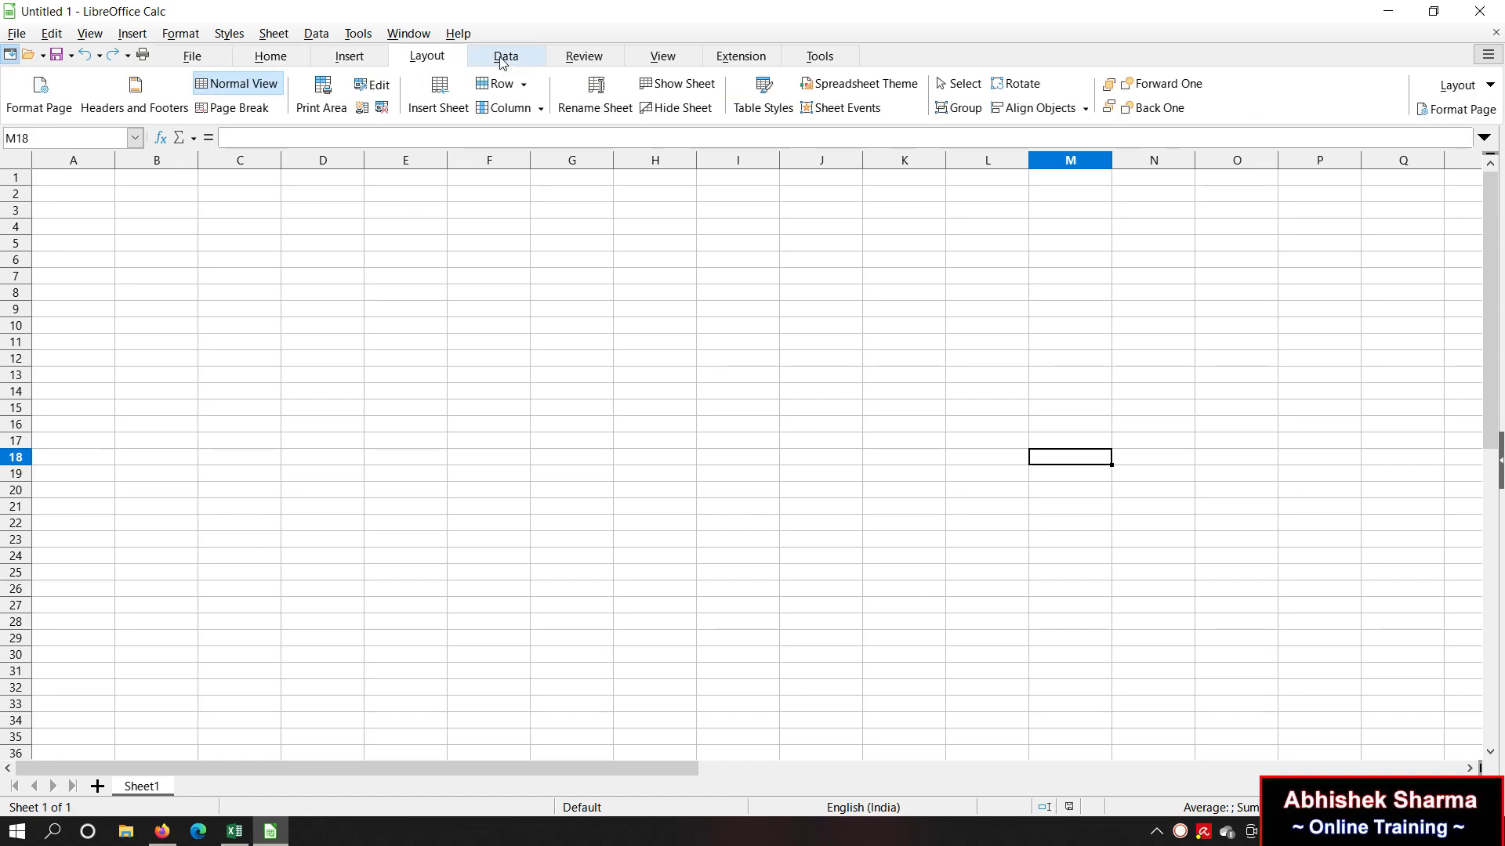
left_click(358, 33)
mouse_move(458, 33)
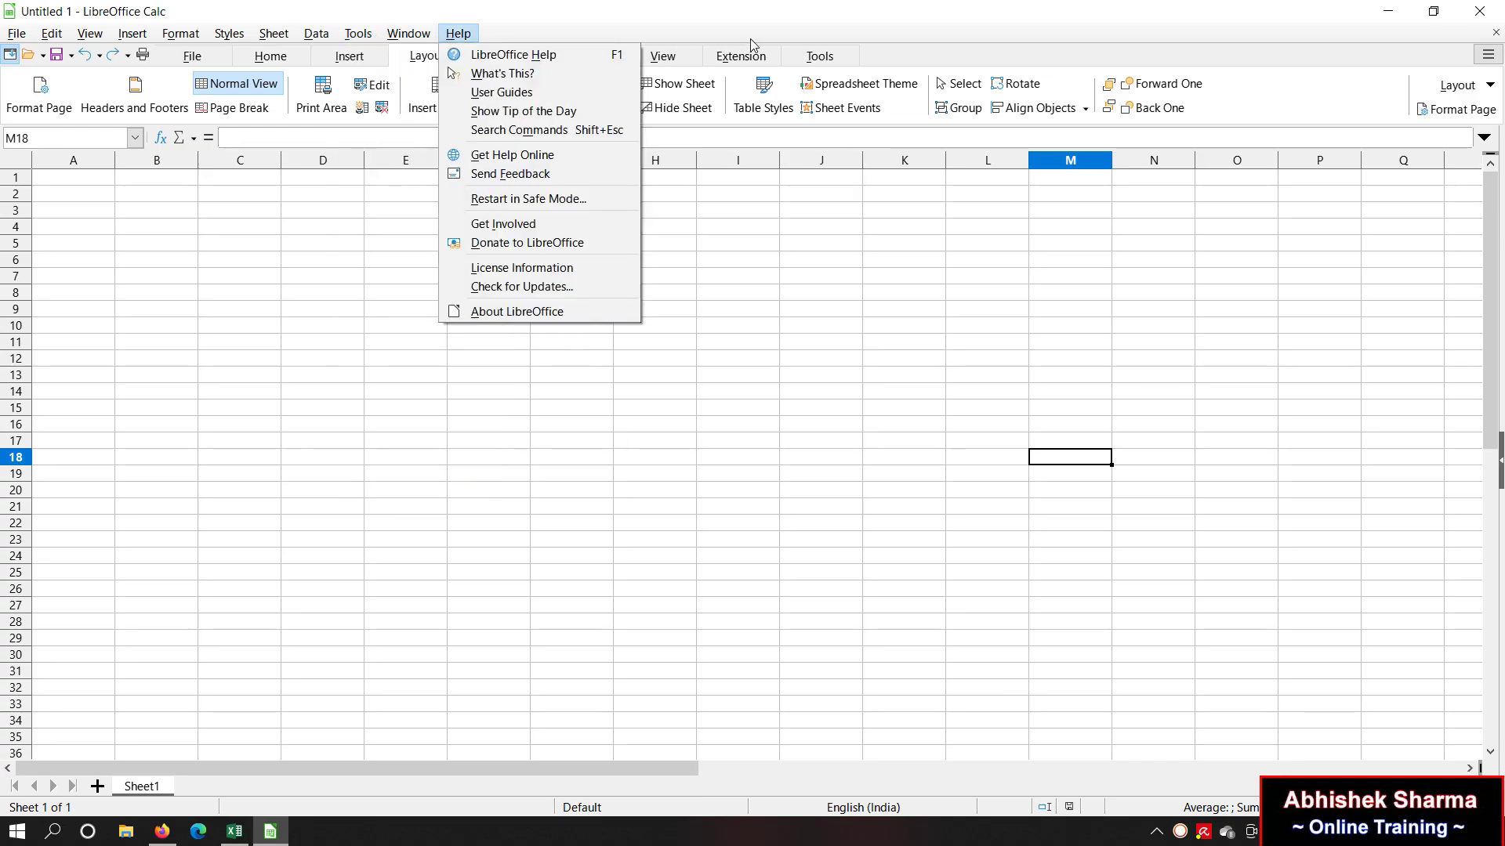
left_click(646, 55)
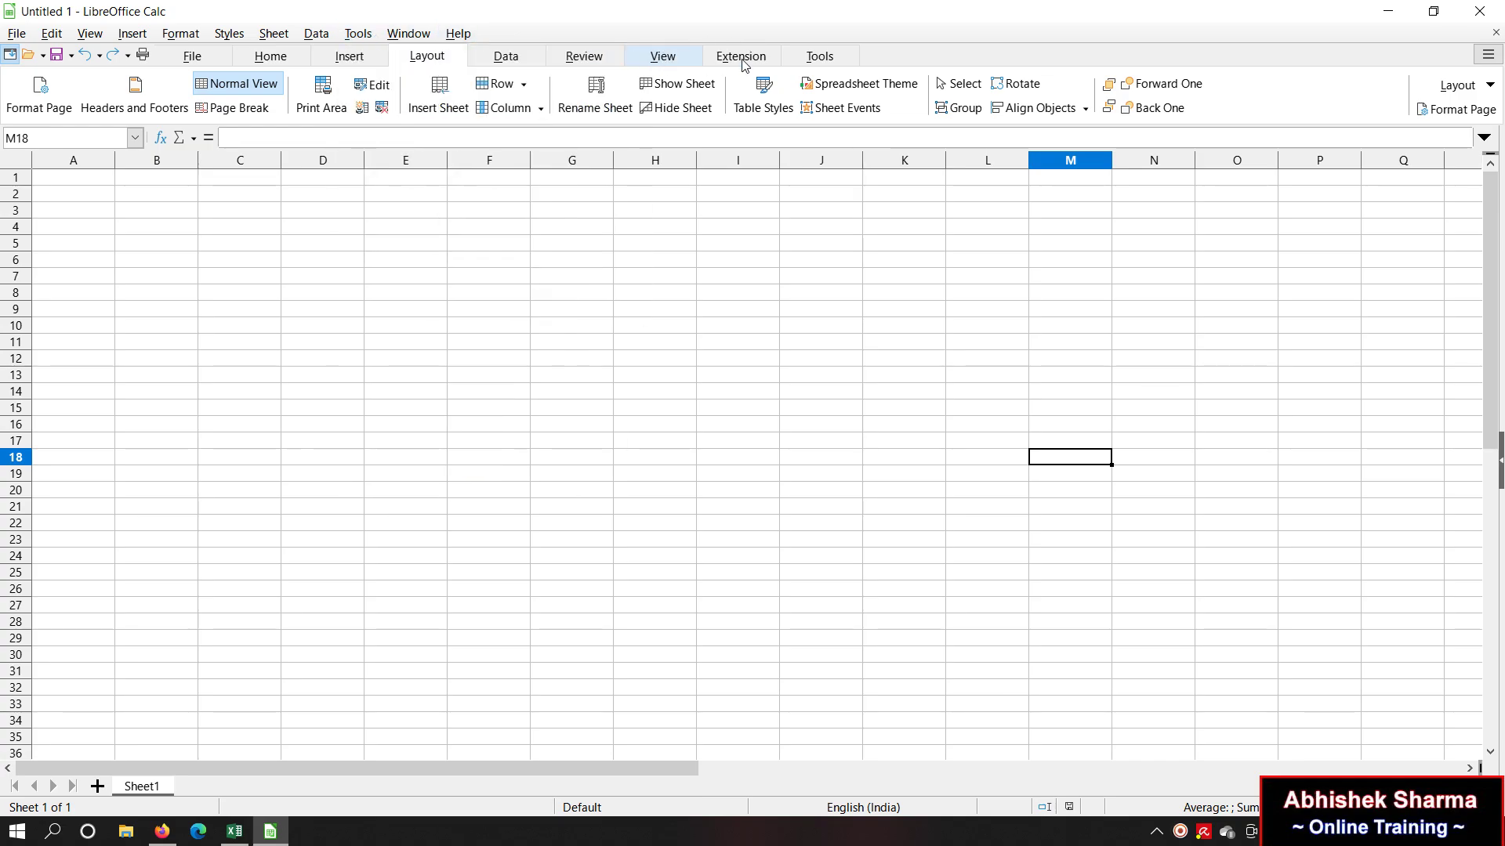
Step: Hide the classic menu bar from the View tab, browse the tabs, then restore it
left_click(663, 56)
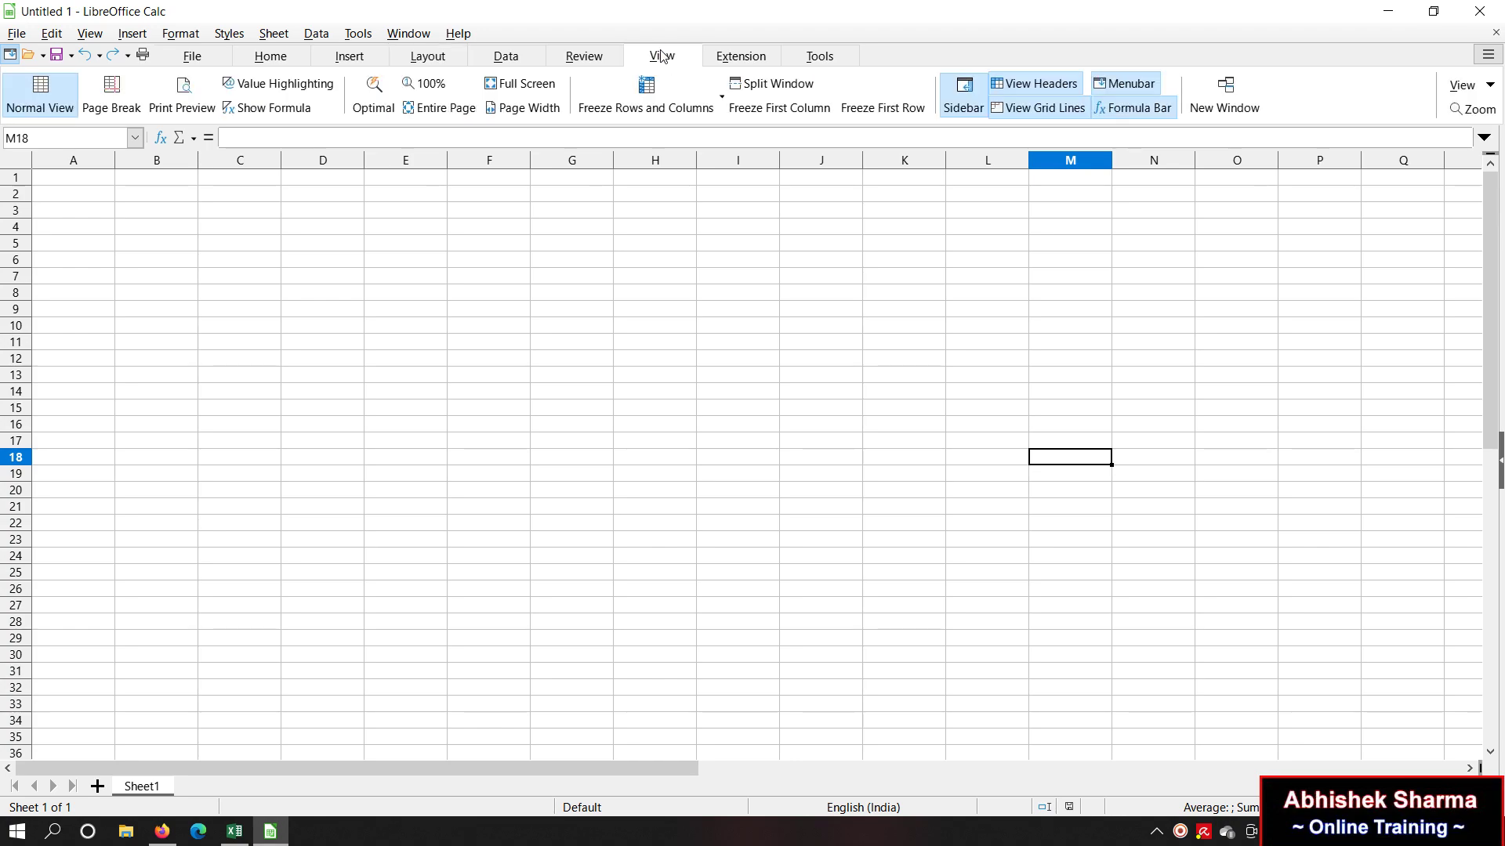
left_click(1142, 86)
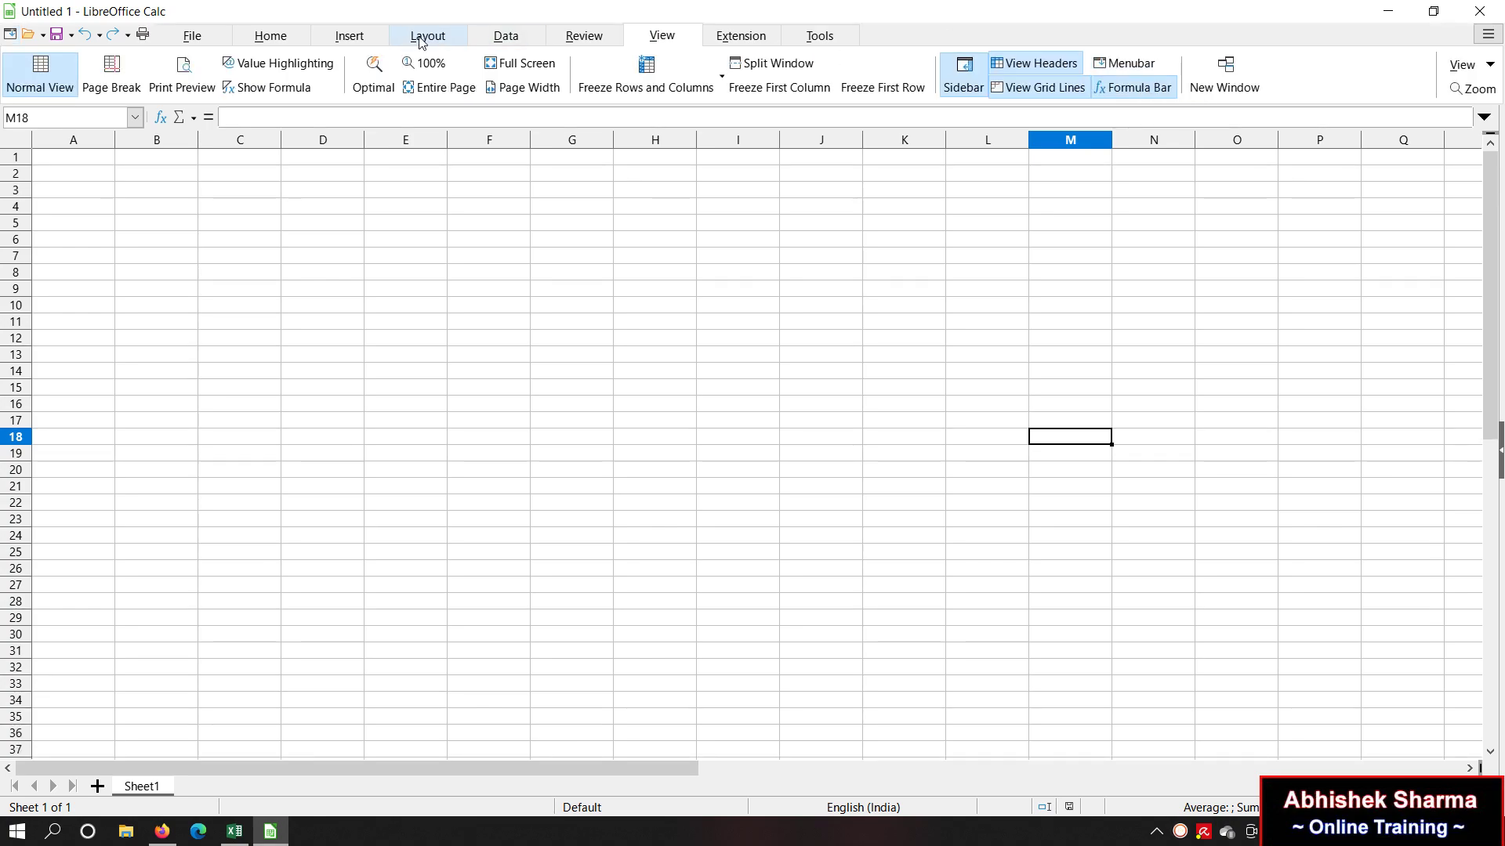
left_click(329, 36)
left_click(264, 37)
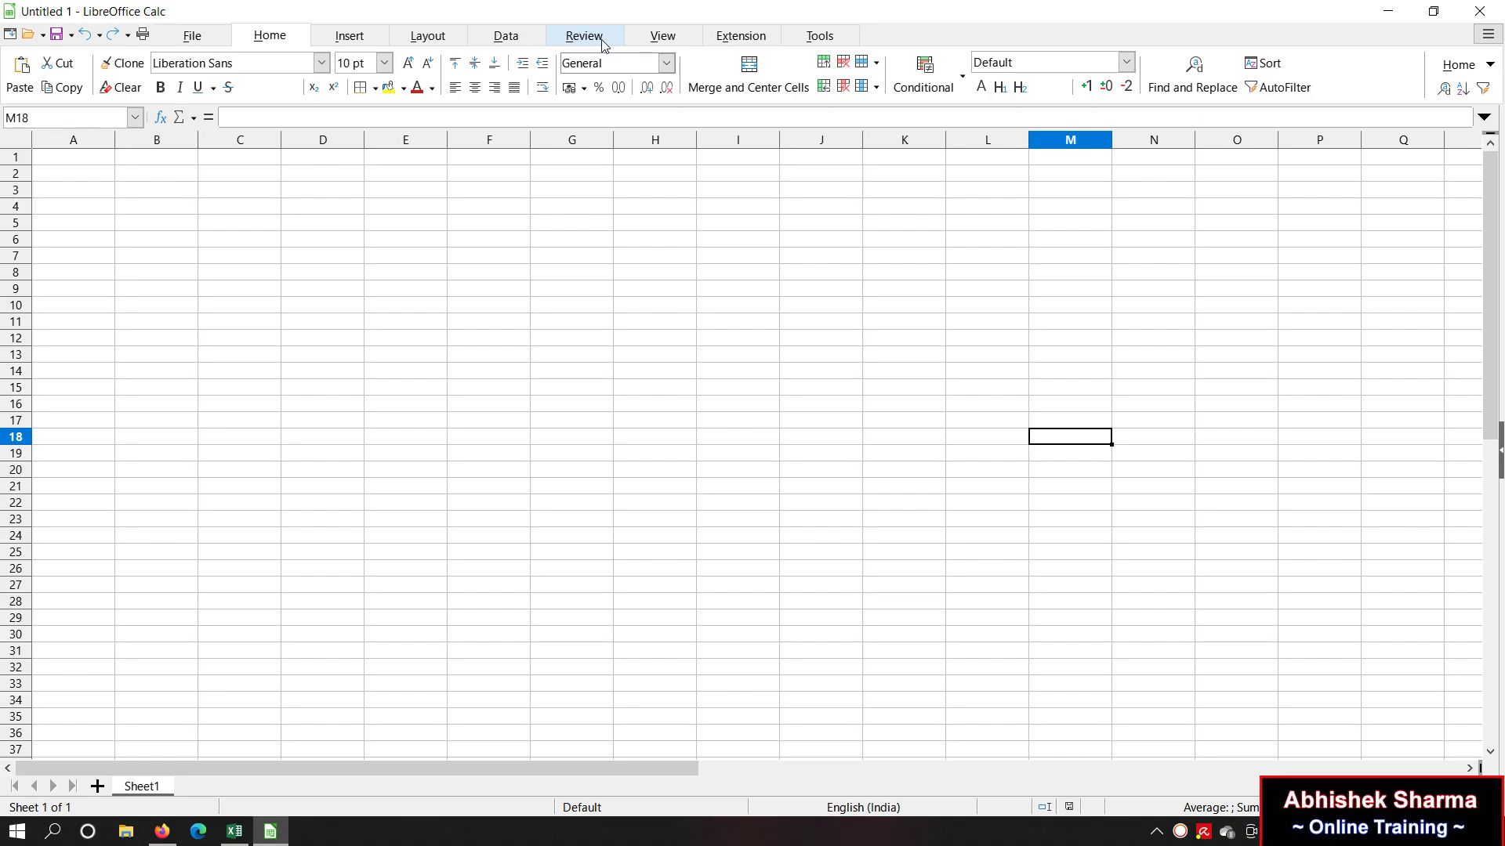
left_click(686, 46)
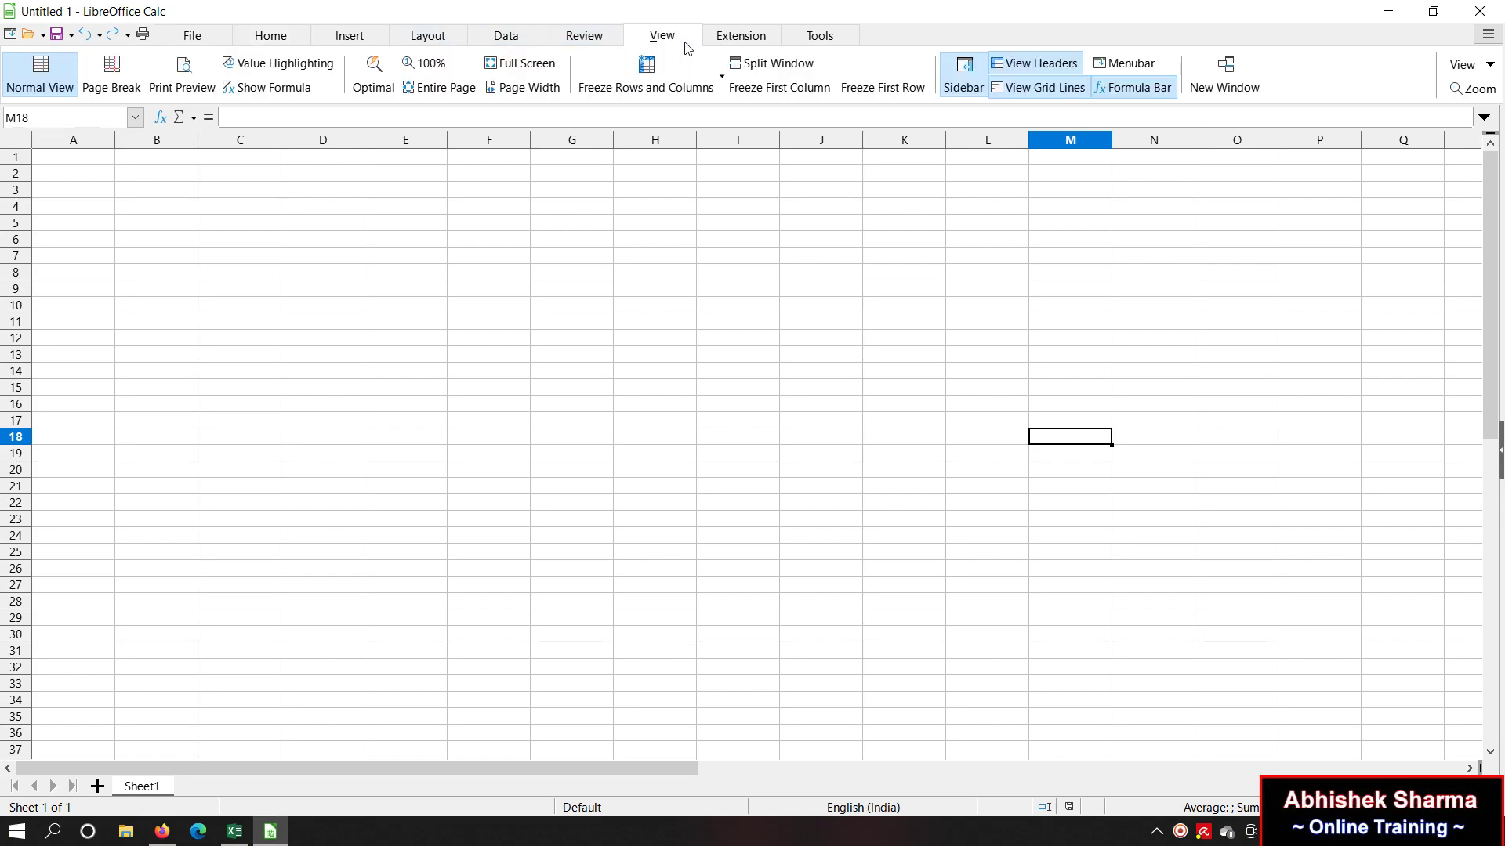
left_click(1101, 67)
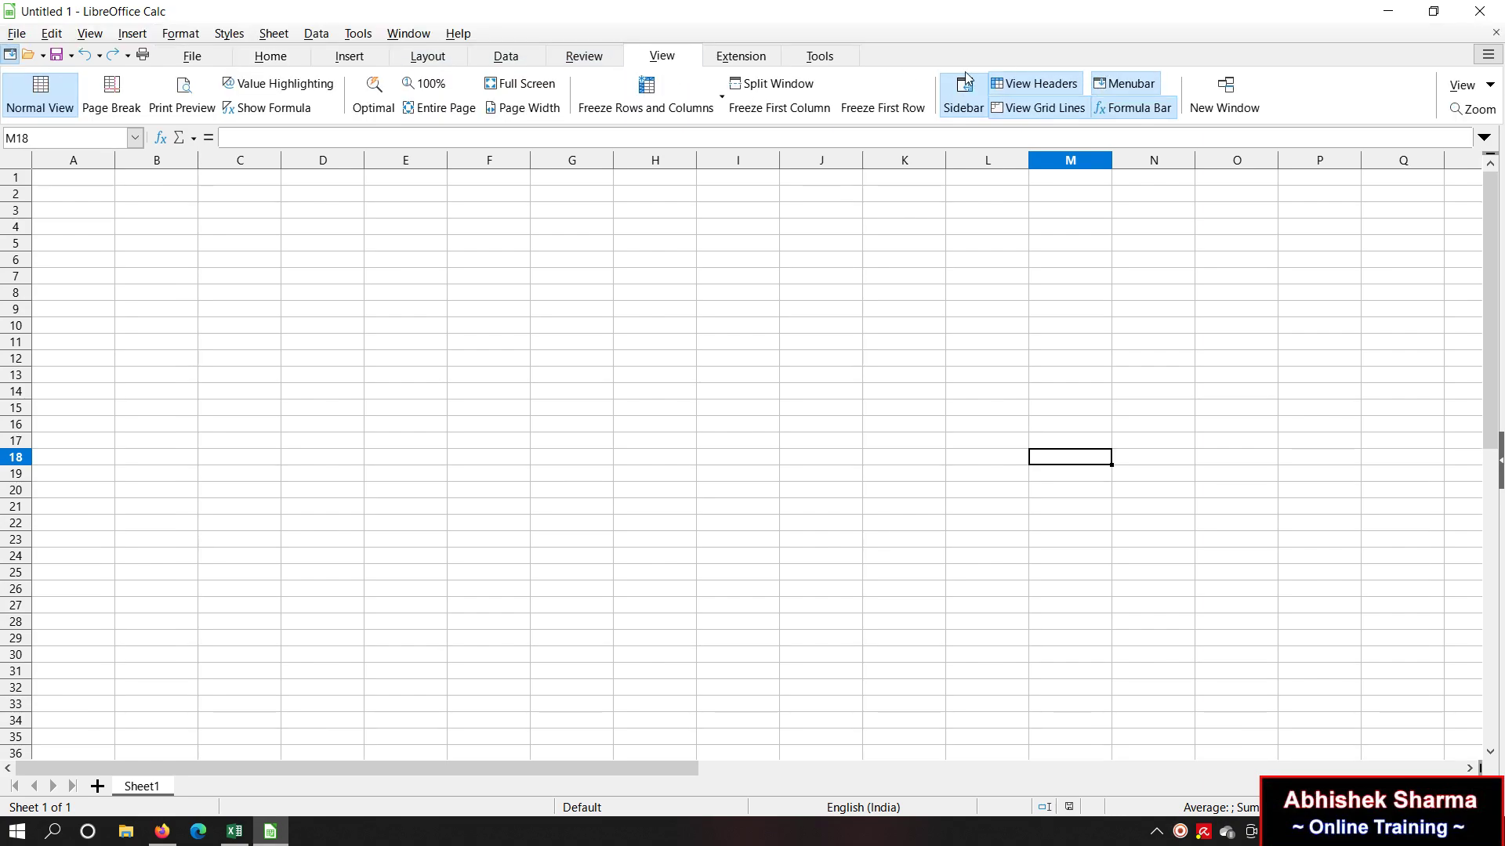
Step: Set the Standard Toolbar interface for all modules again, then switch to Excel's empty Book1
left_click(90, 33)
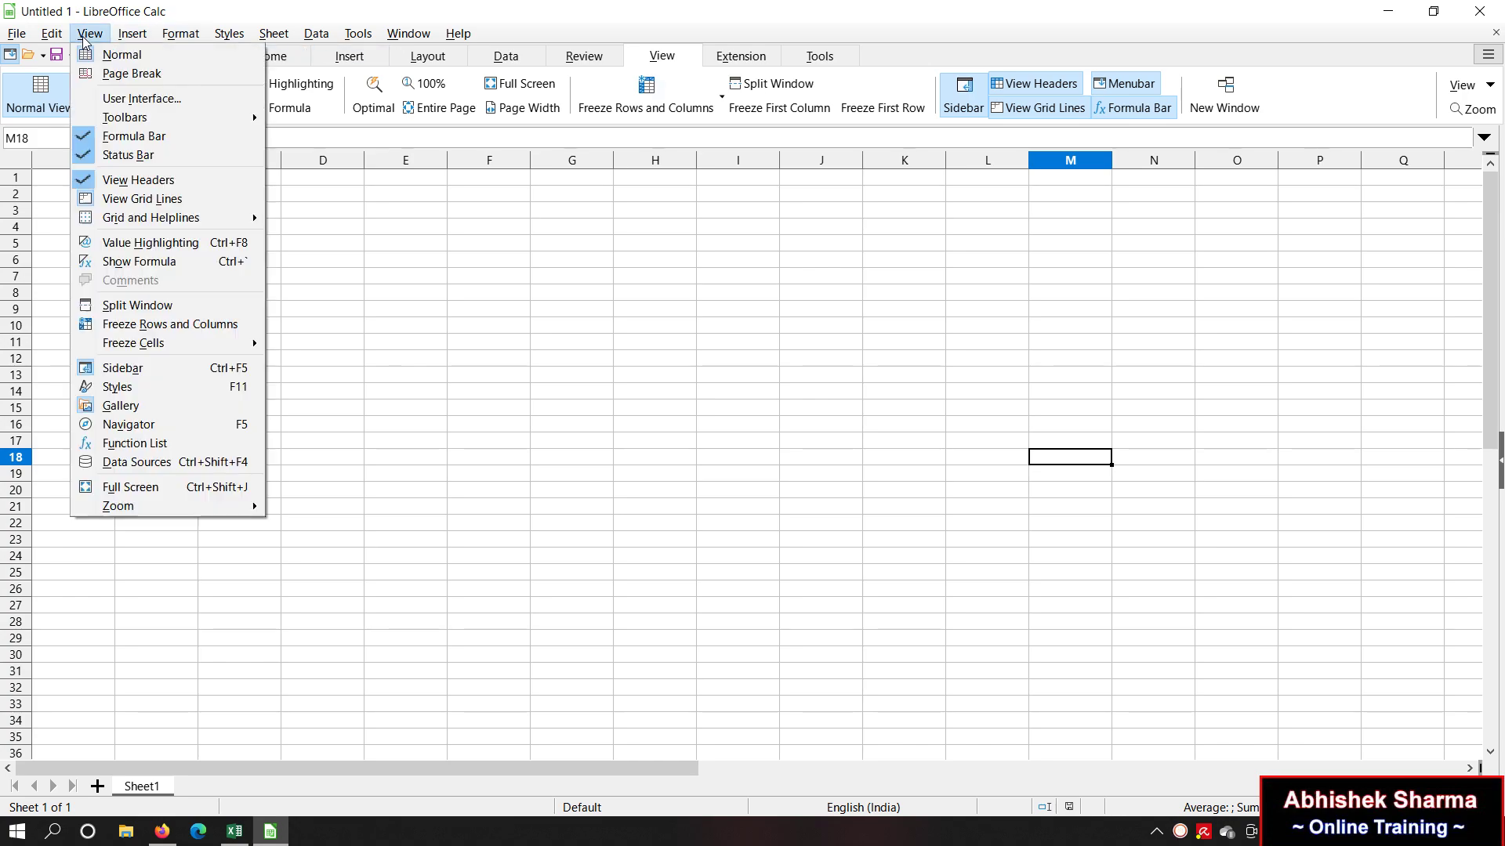
left_click(144, 100)
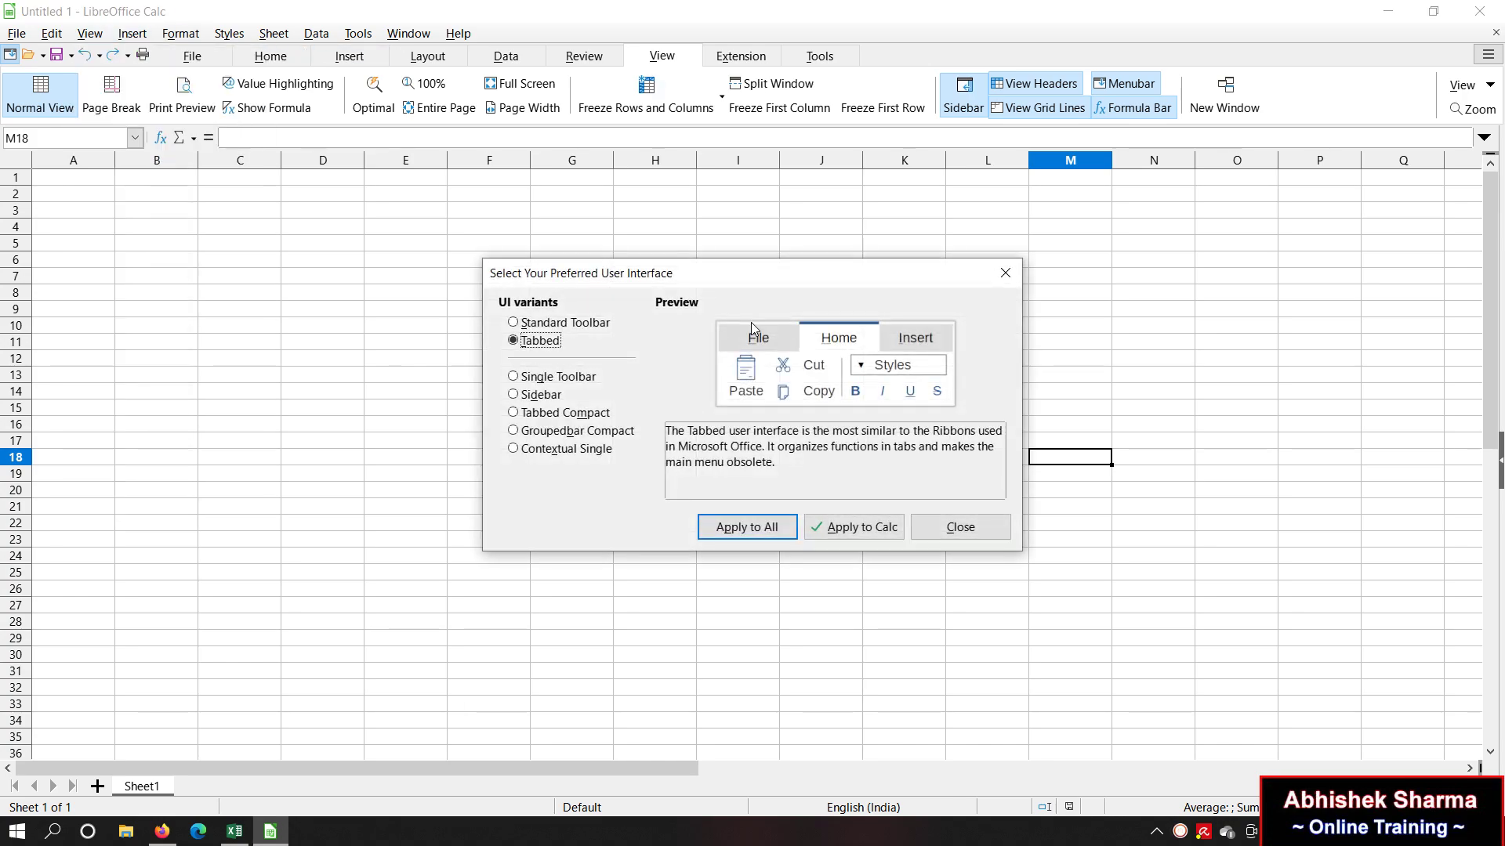
left_click(562, 324)
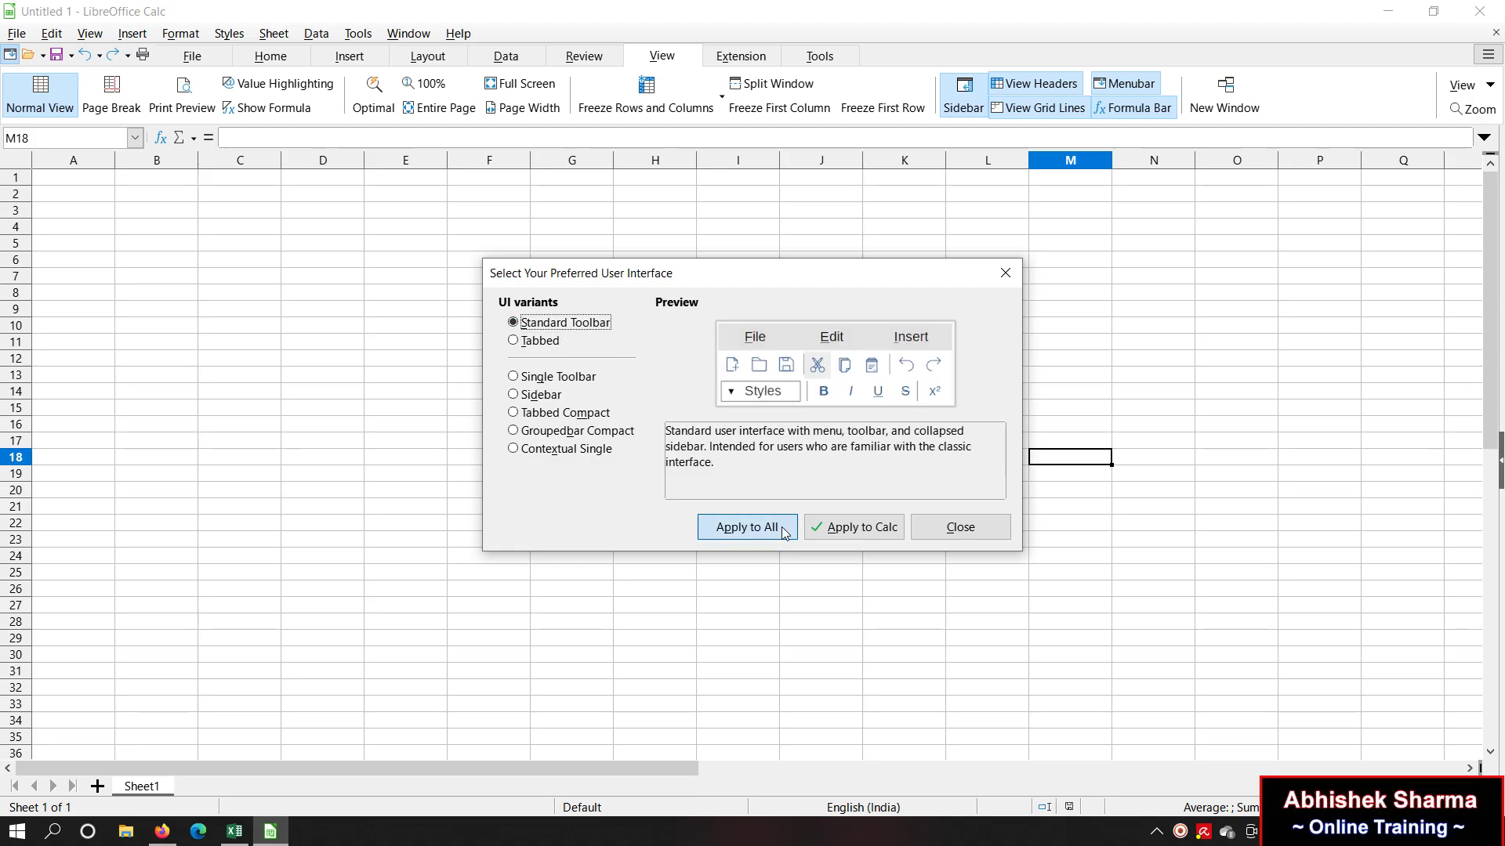
left_click(783, 527)
left_click(957, 523)
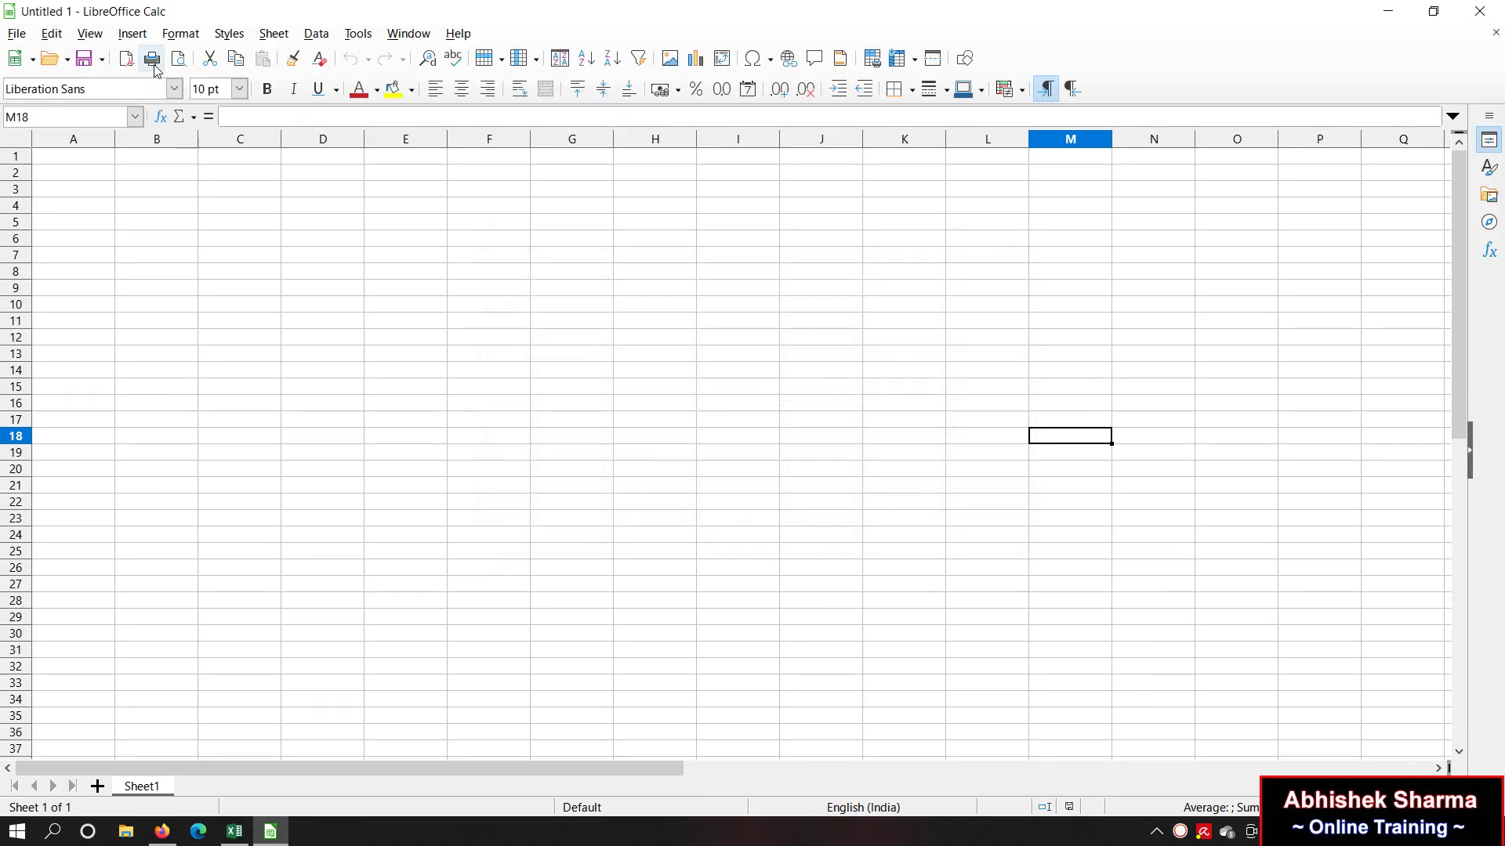
left_click(131, 33)
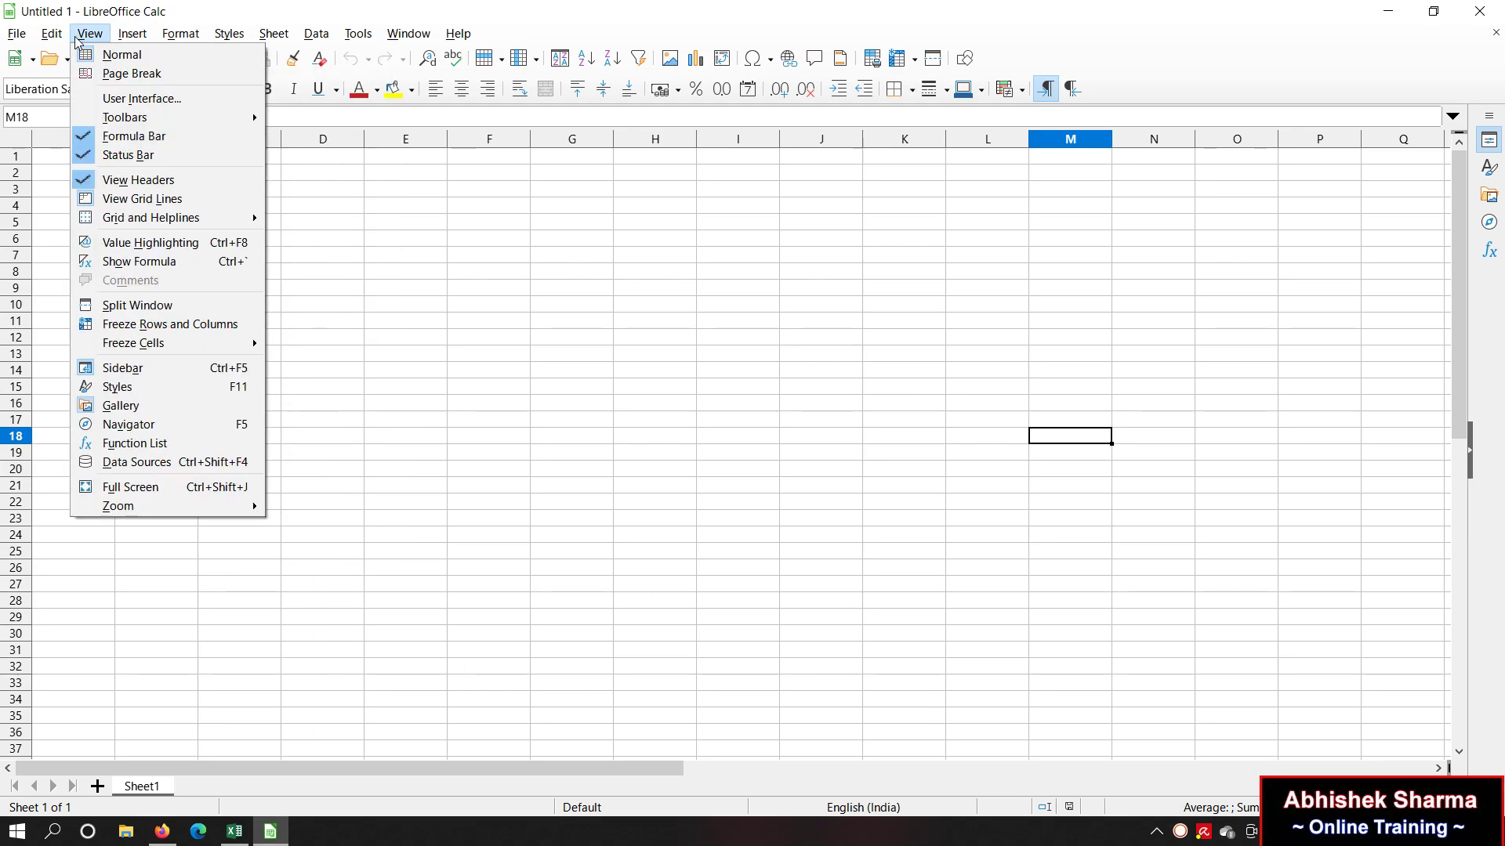
left_click(437, 241)
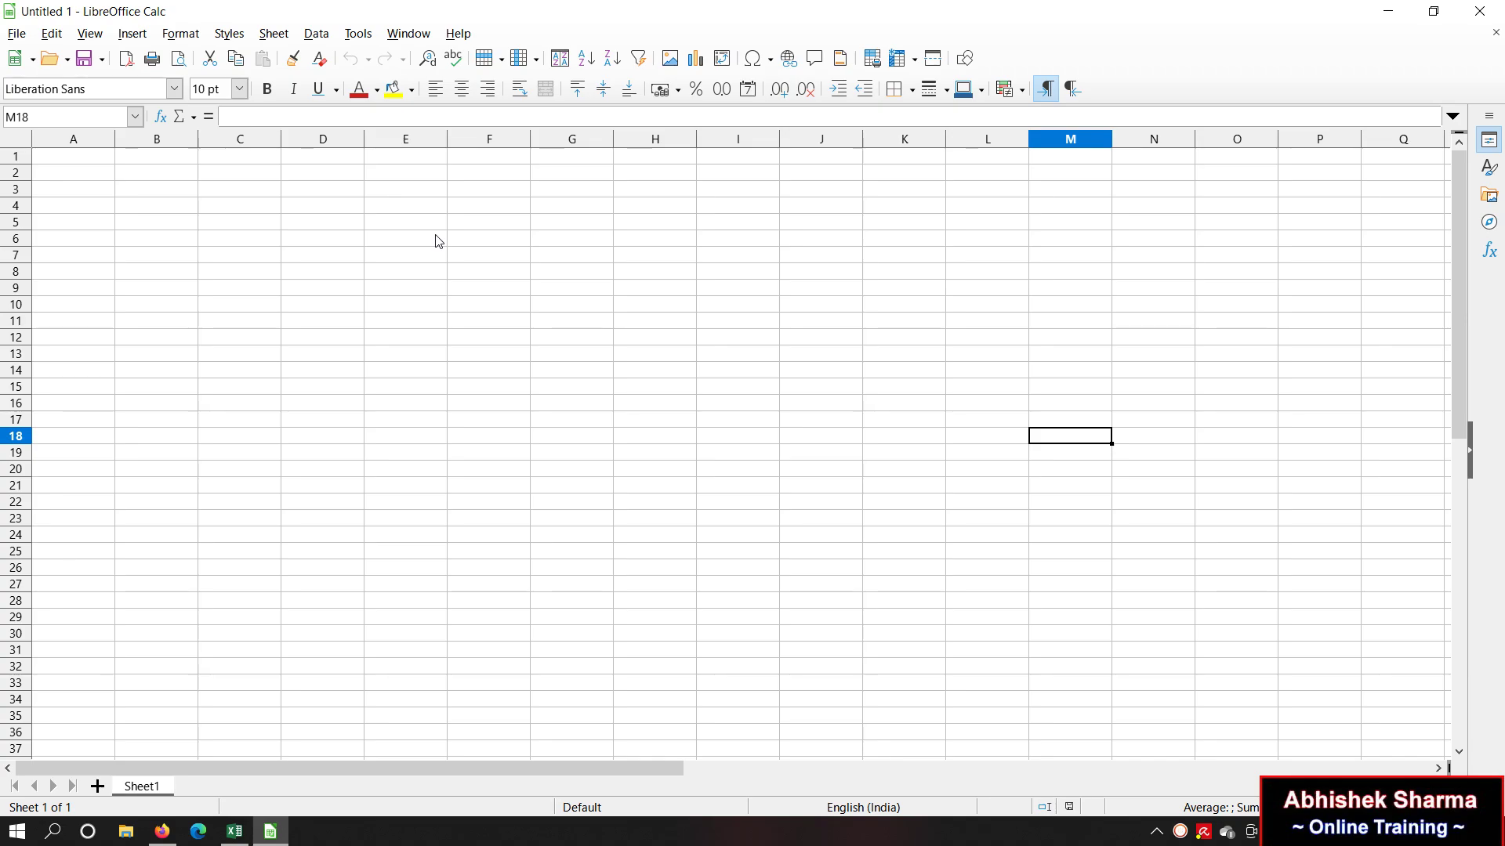
left_click(234, 832)
left_click(368, 419)
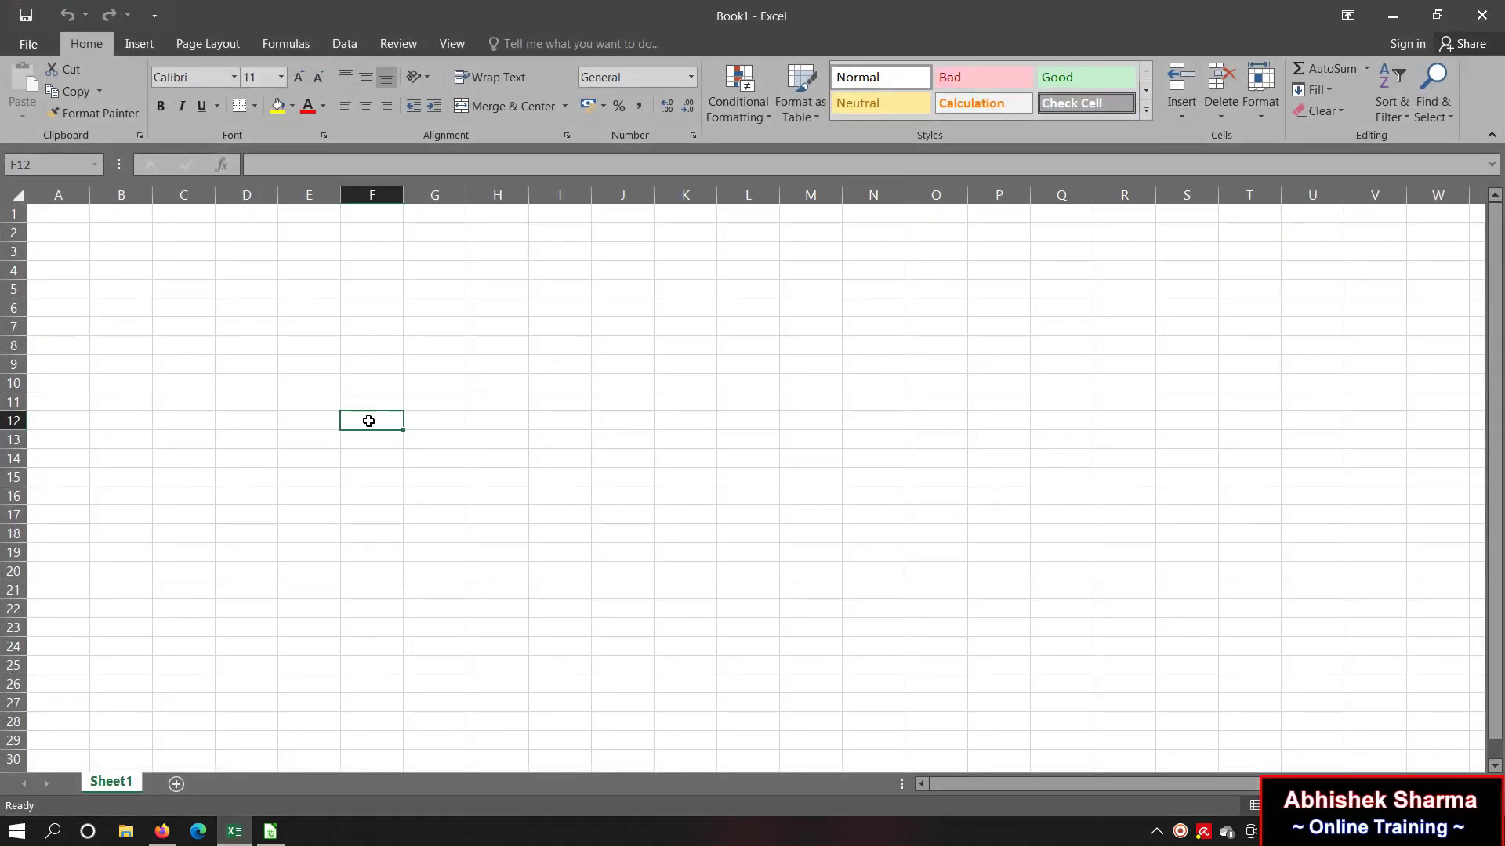
Step: Enter 1 in Excel cell A1, copy it down to A21, then return to Calc
left_click(84, 215)
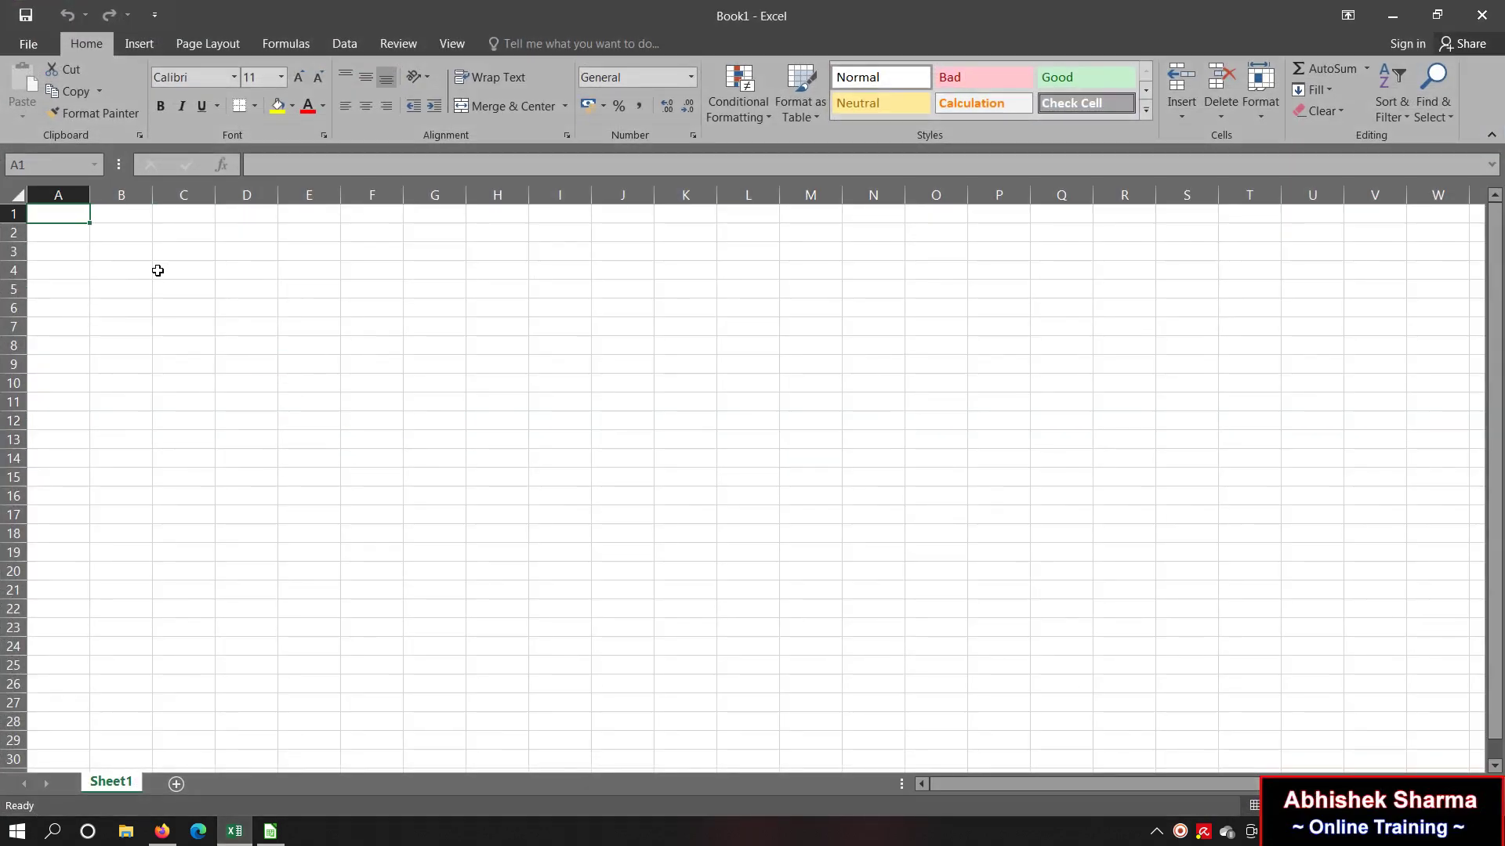
type("1")
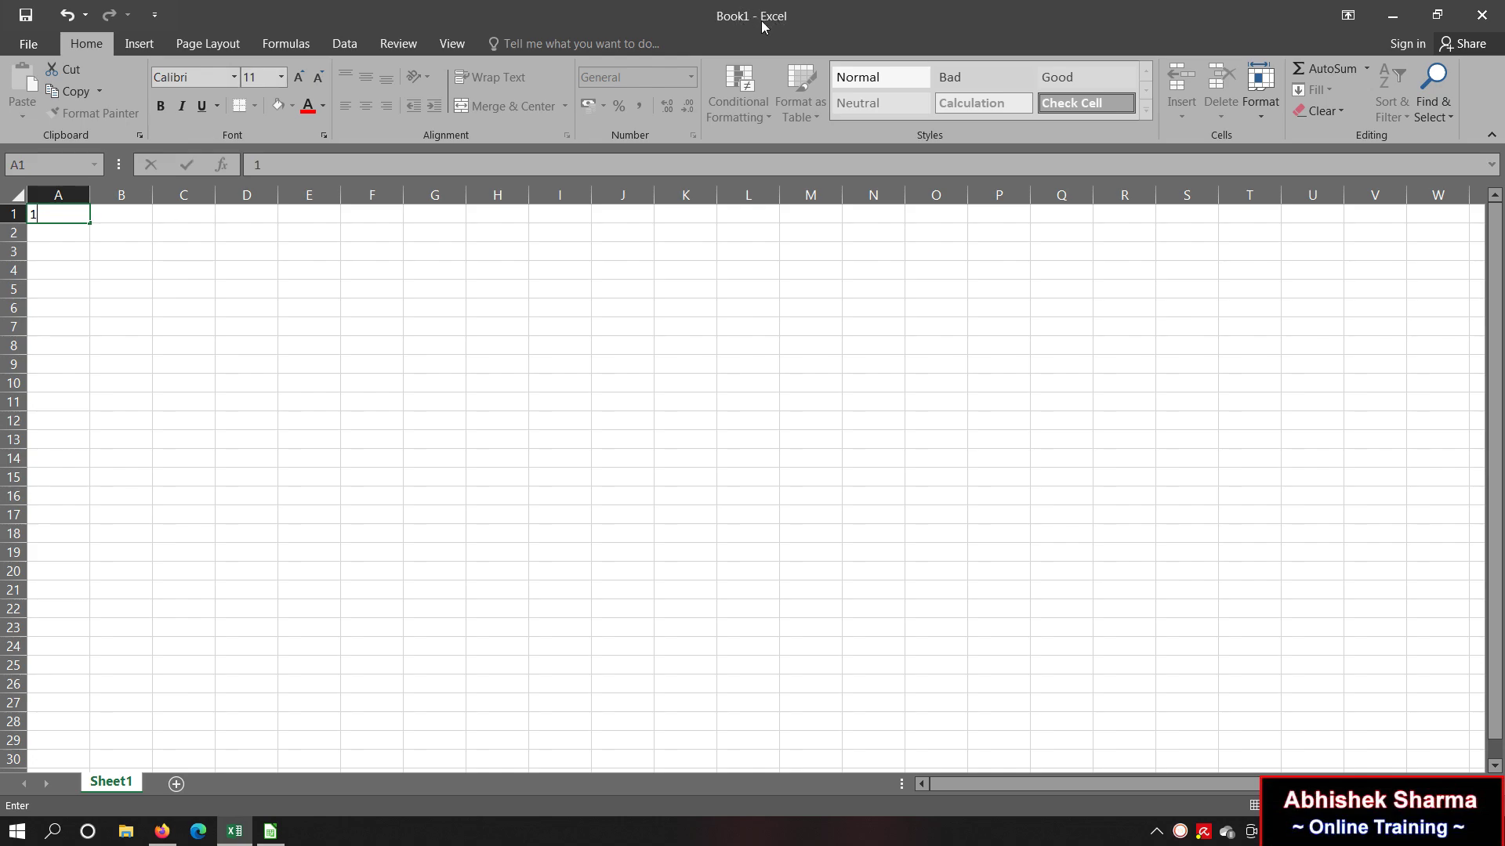
scroll(208, 45, "down", 1)
scroll(216, 49, "down", 1)
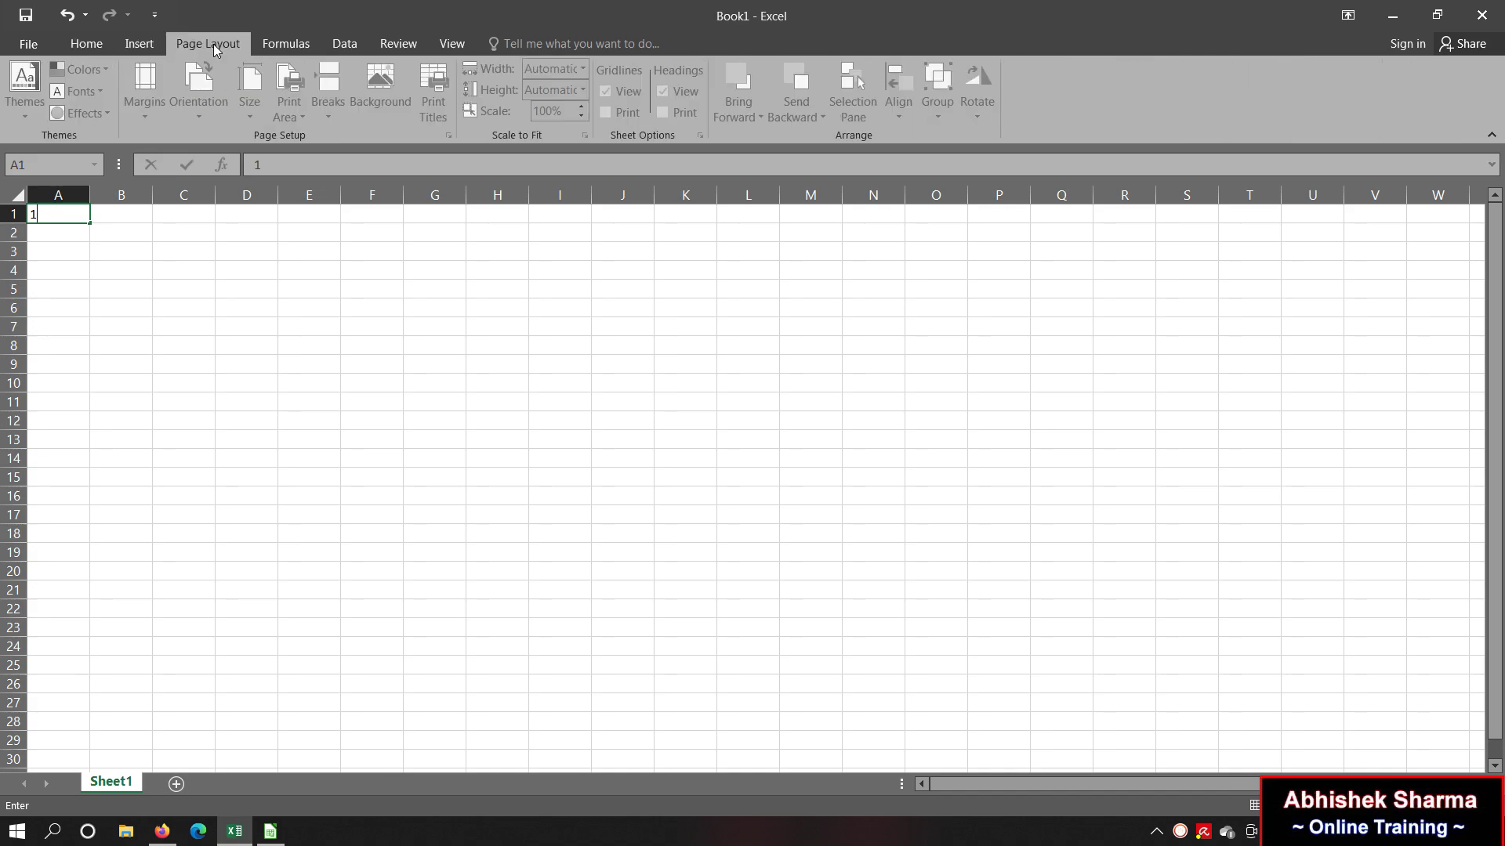
left_click(92, 48)
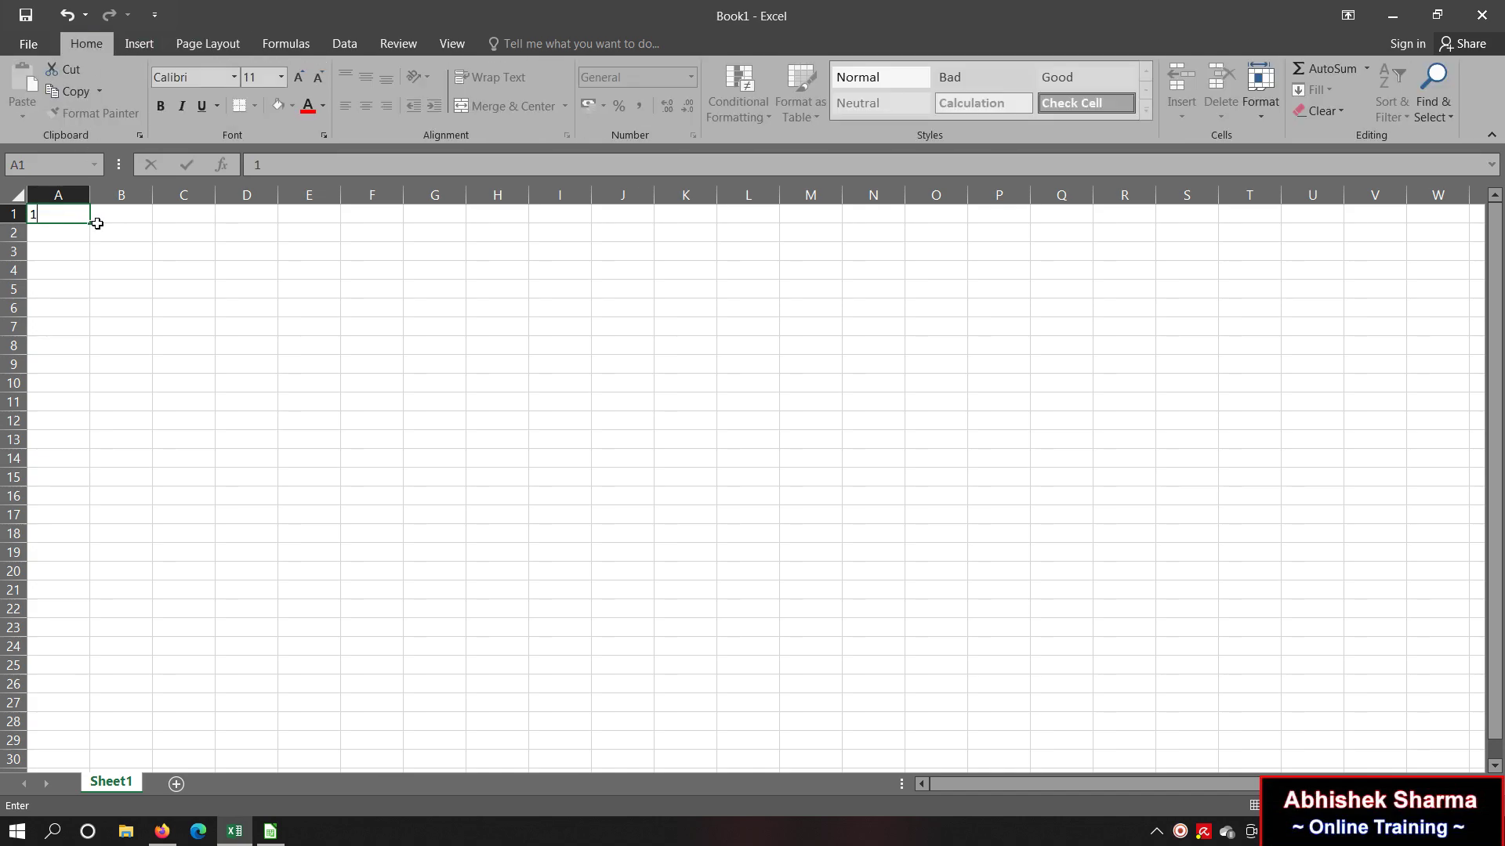
left_click_drag(91, 225, 117, 526)
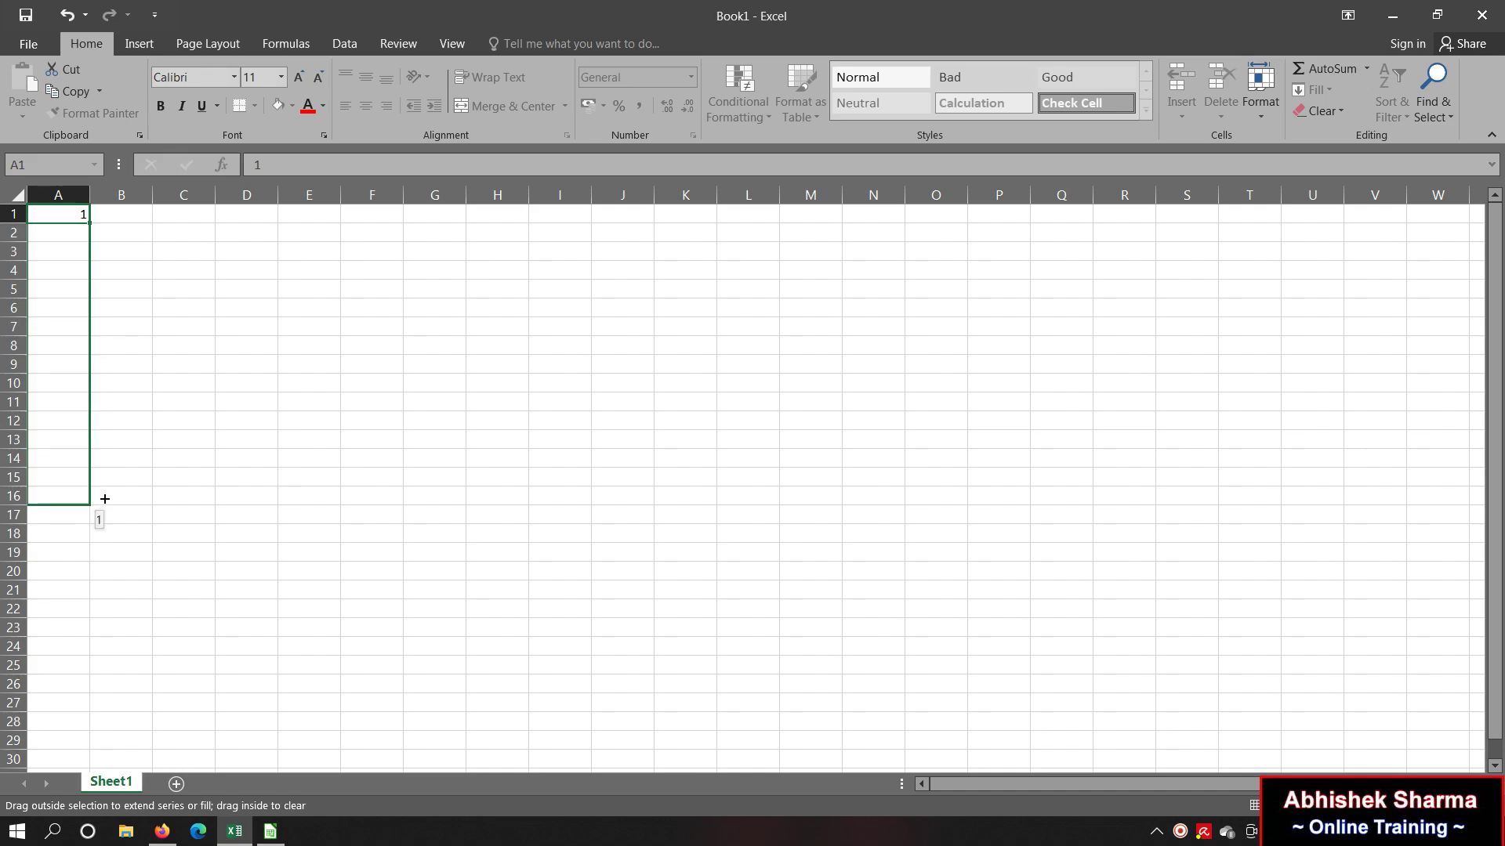
left_click_drag(116, 527, 117, 598)
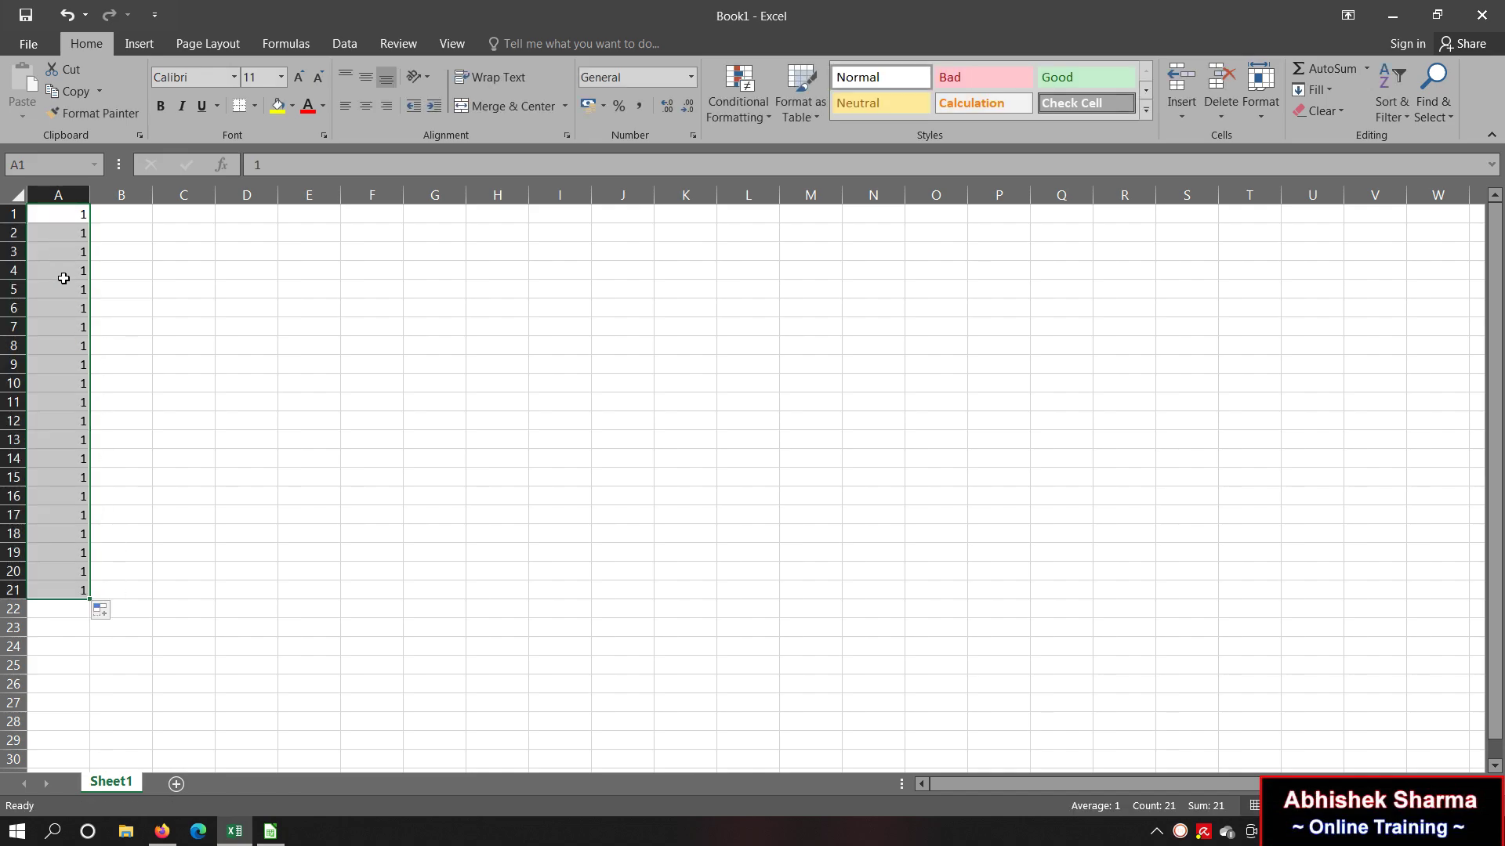
left_click(271, 445)
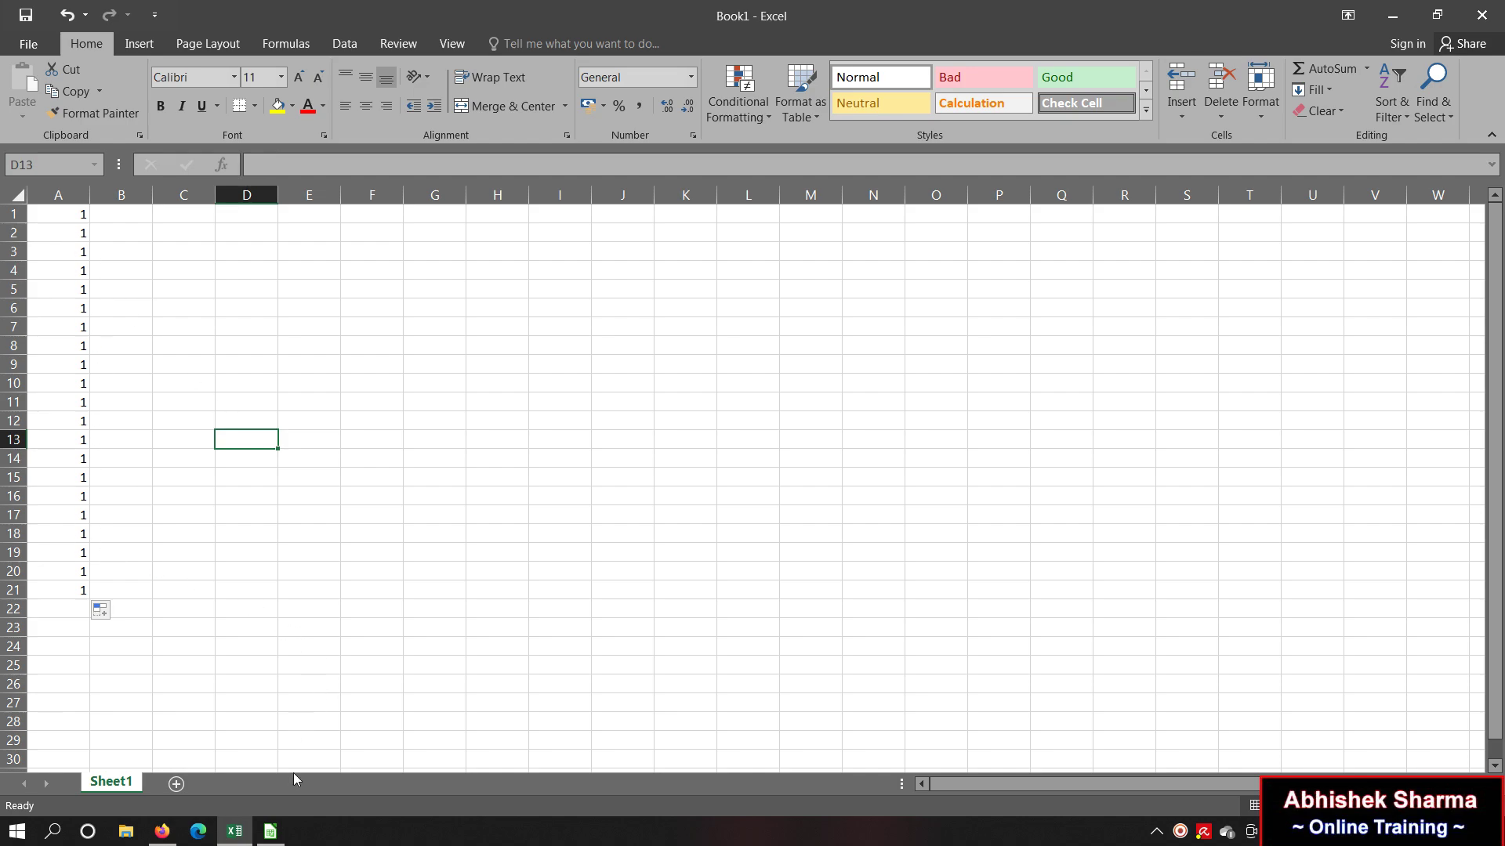
left_click(270, 832)
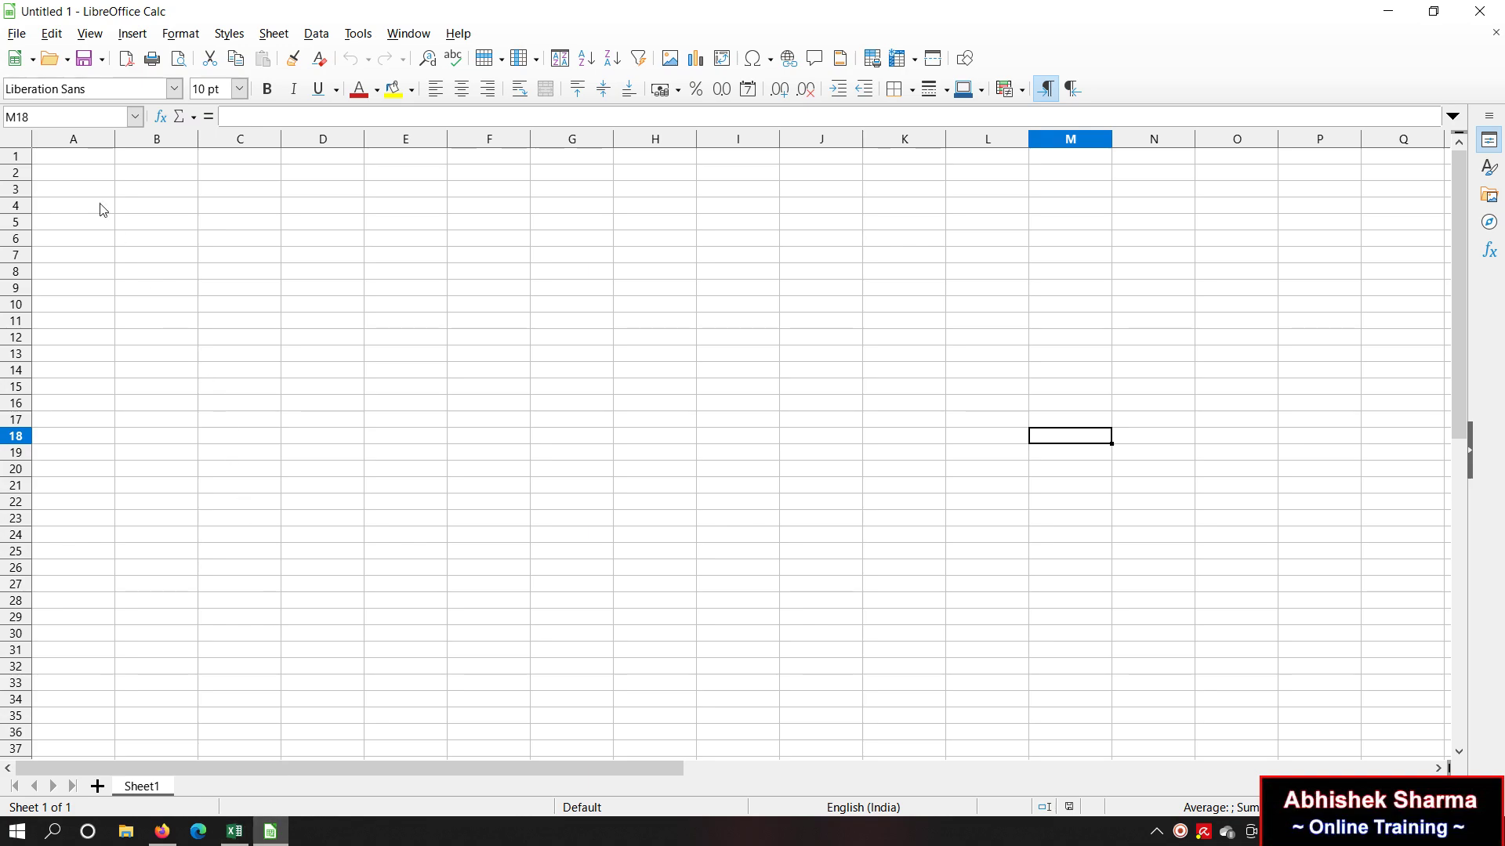
Step: Enter 1 in A1 and drag it down to fill A1:A26 with 1 to 26, then switch to Excel
left_click(79, 162)
type("1")
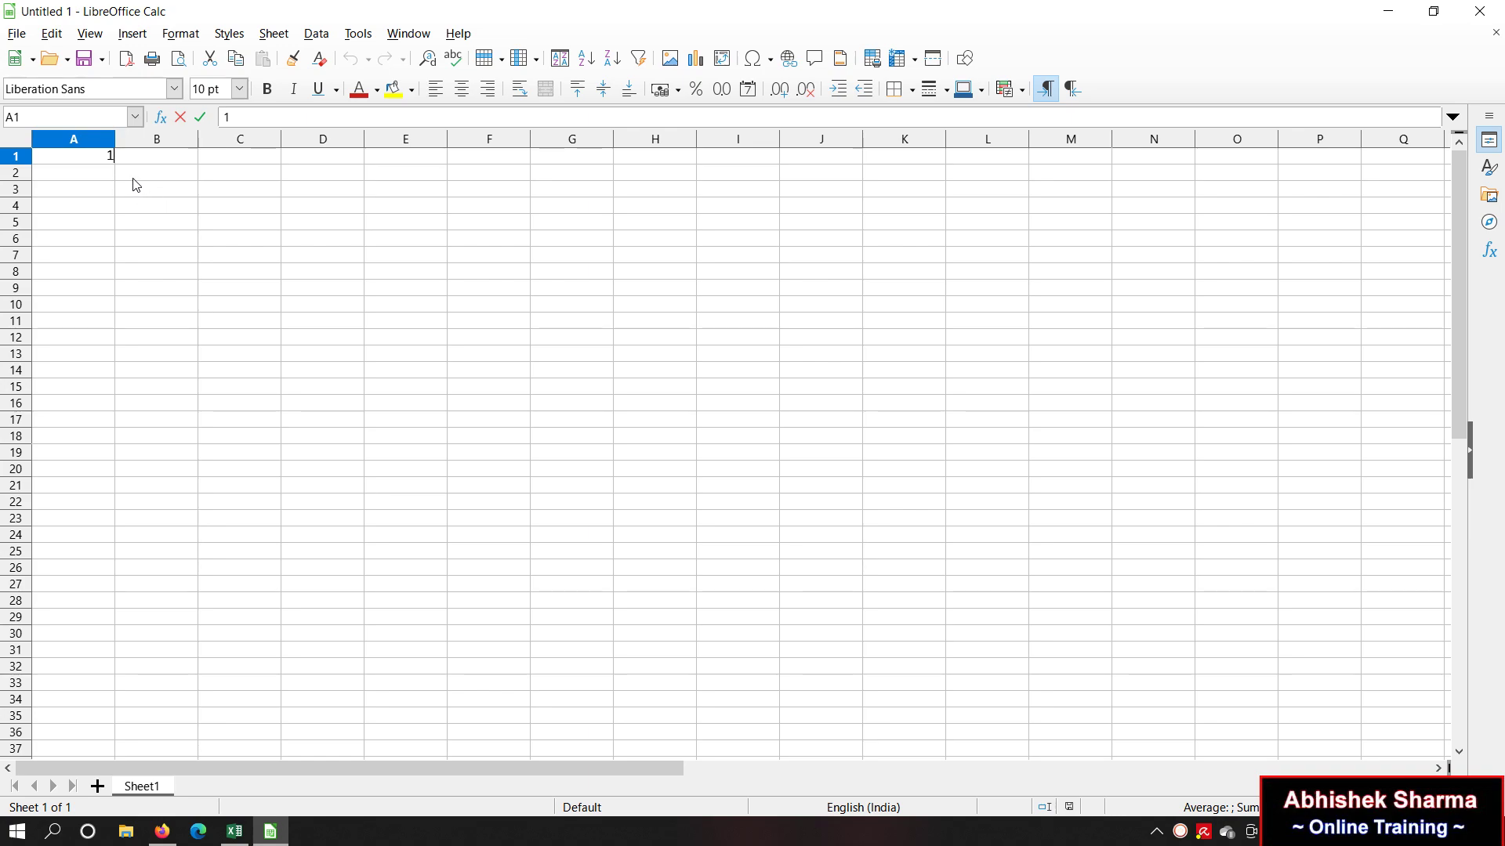
left_click(135, 185)
left_click(112, 161)
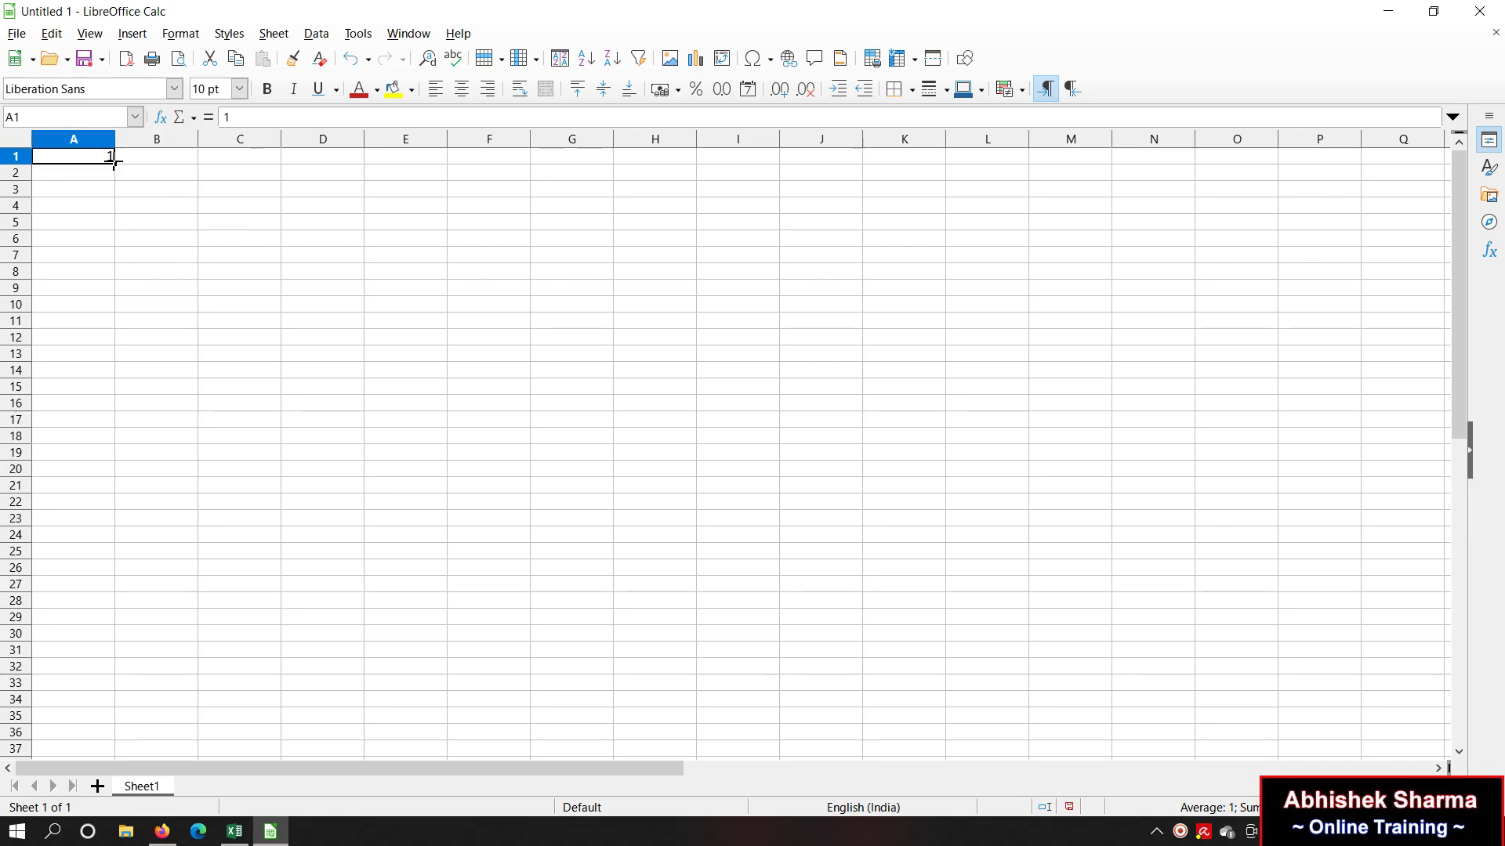
left_click_drag(114, 159, 112, 569)
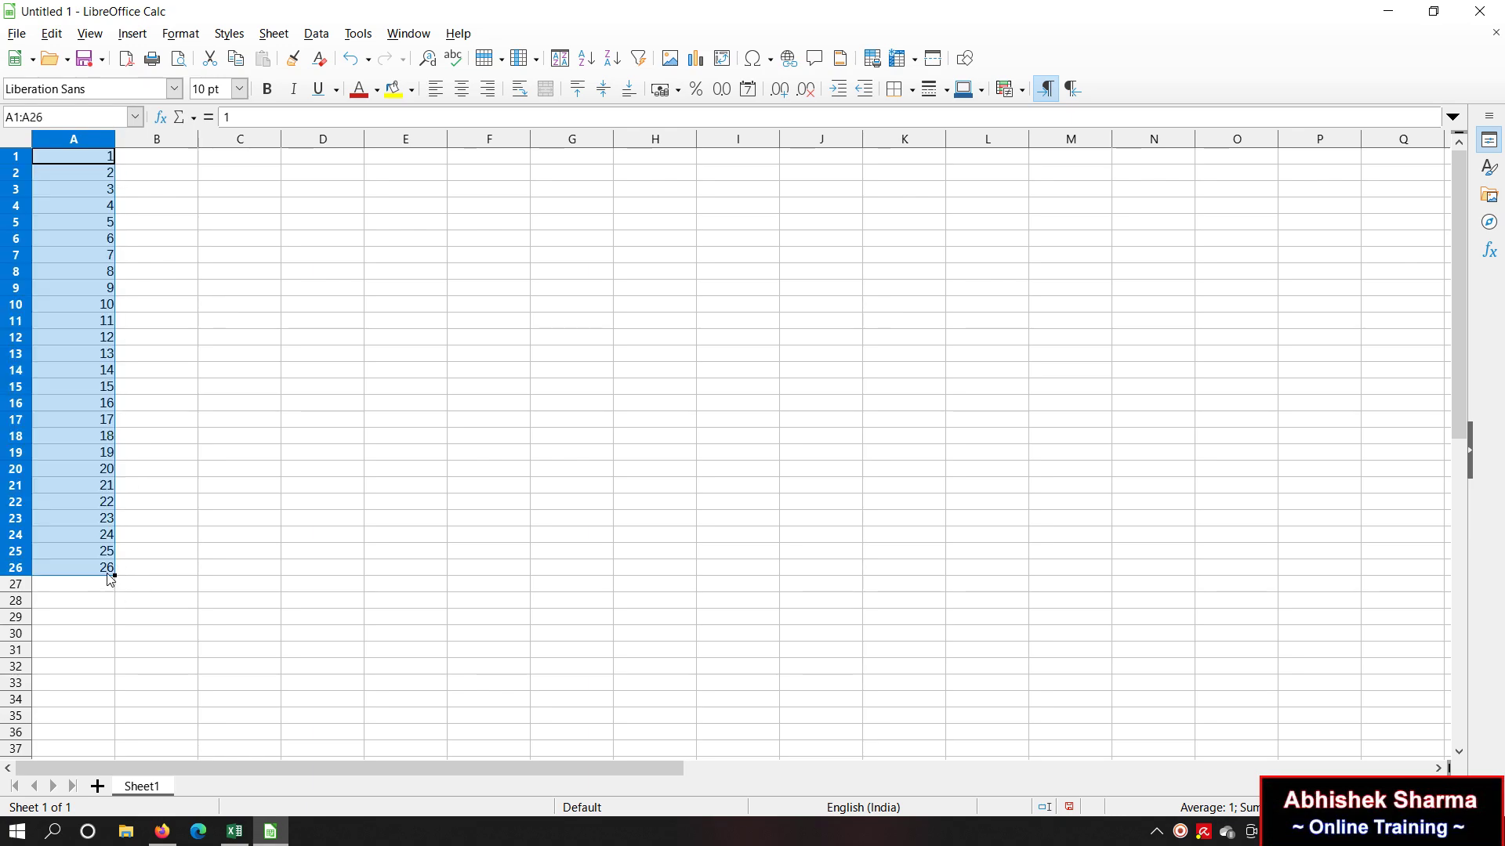
left_click(263, 445)
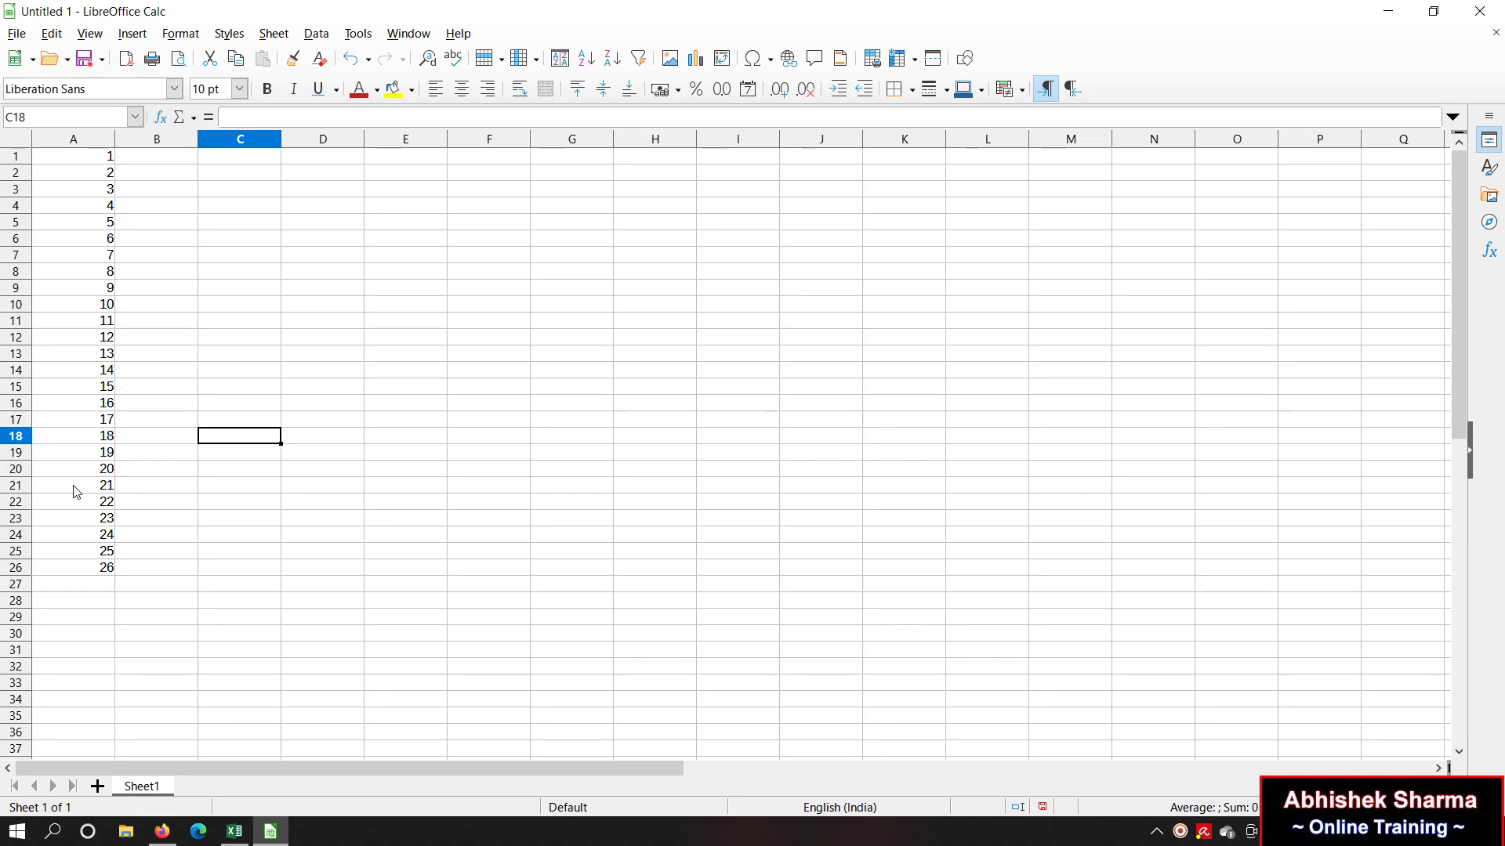
left_click(234, 831)
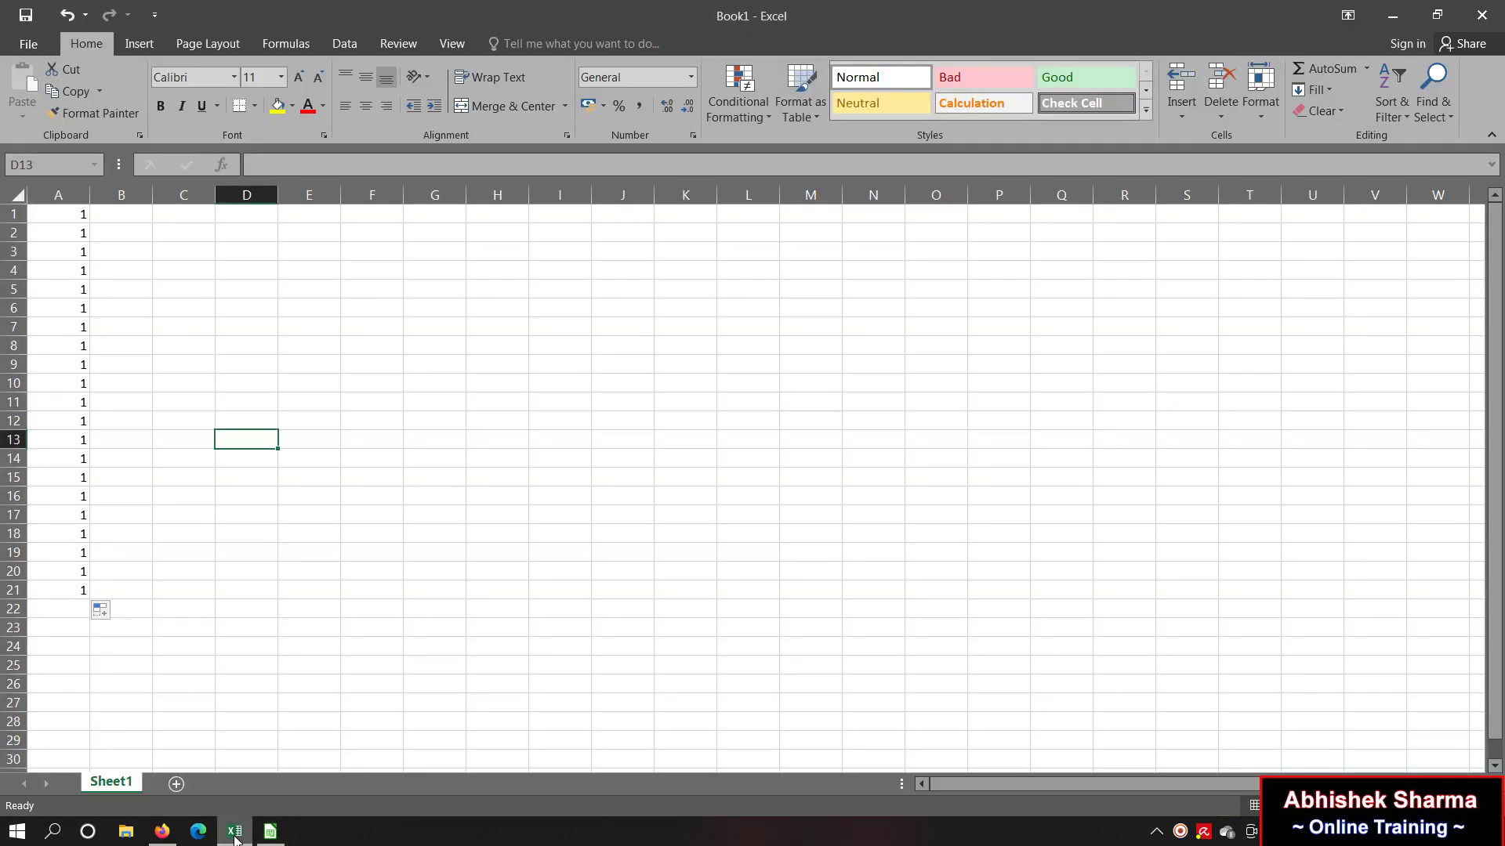
left_click(157, 368)
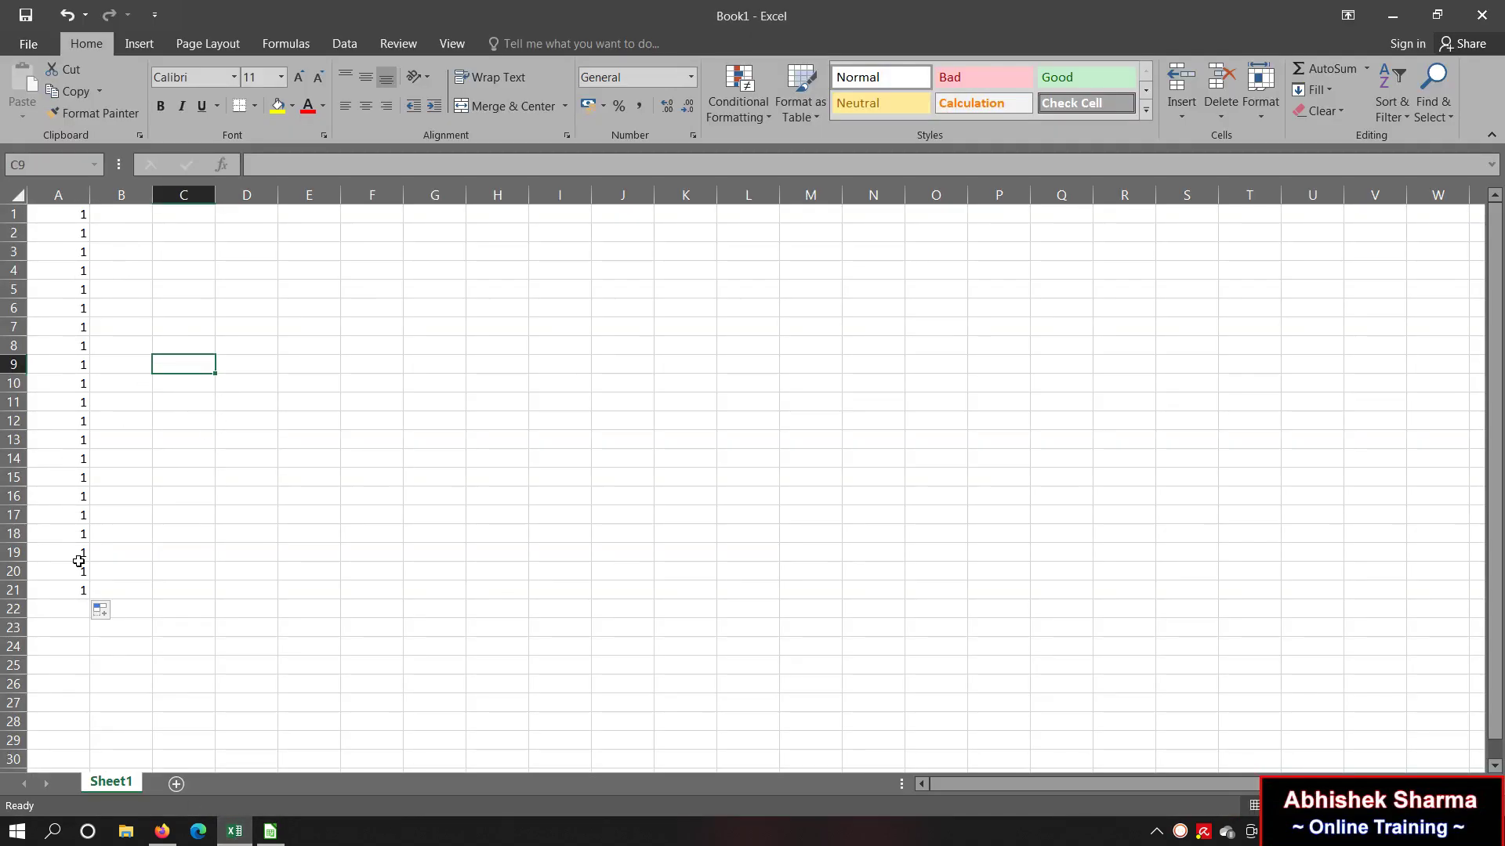
left_click(270, 832)
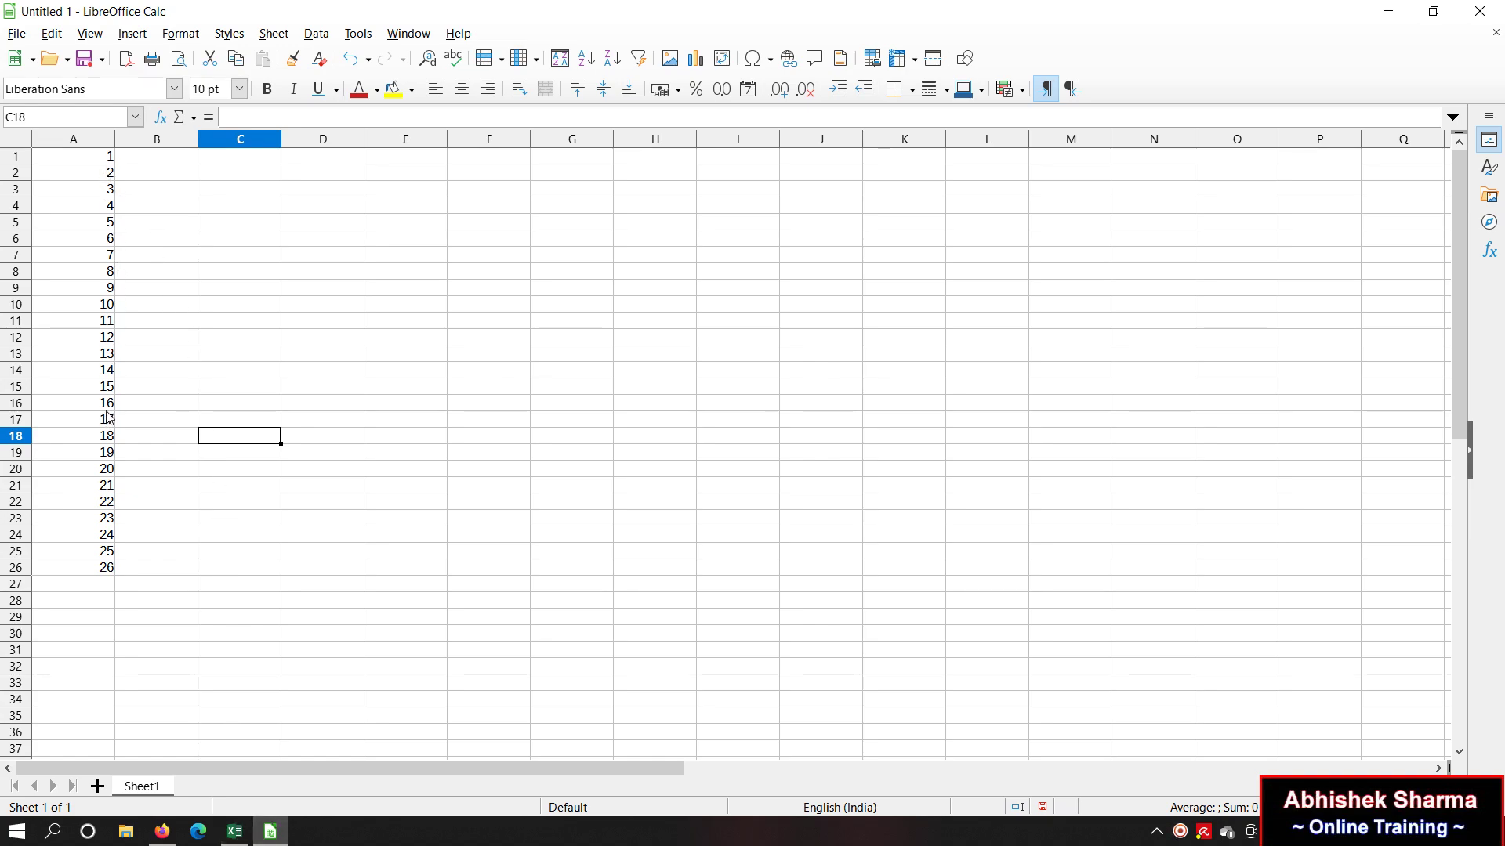
left_click(239, 835)
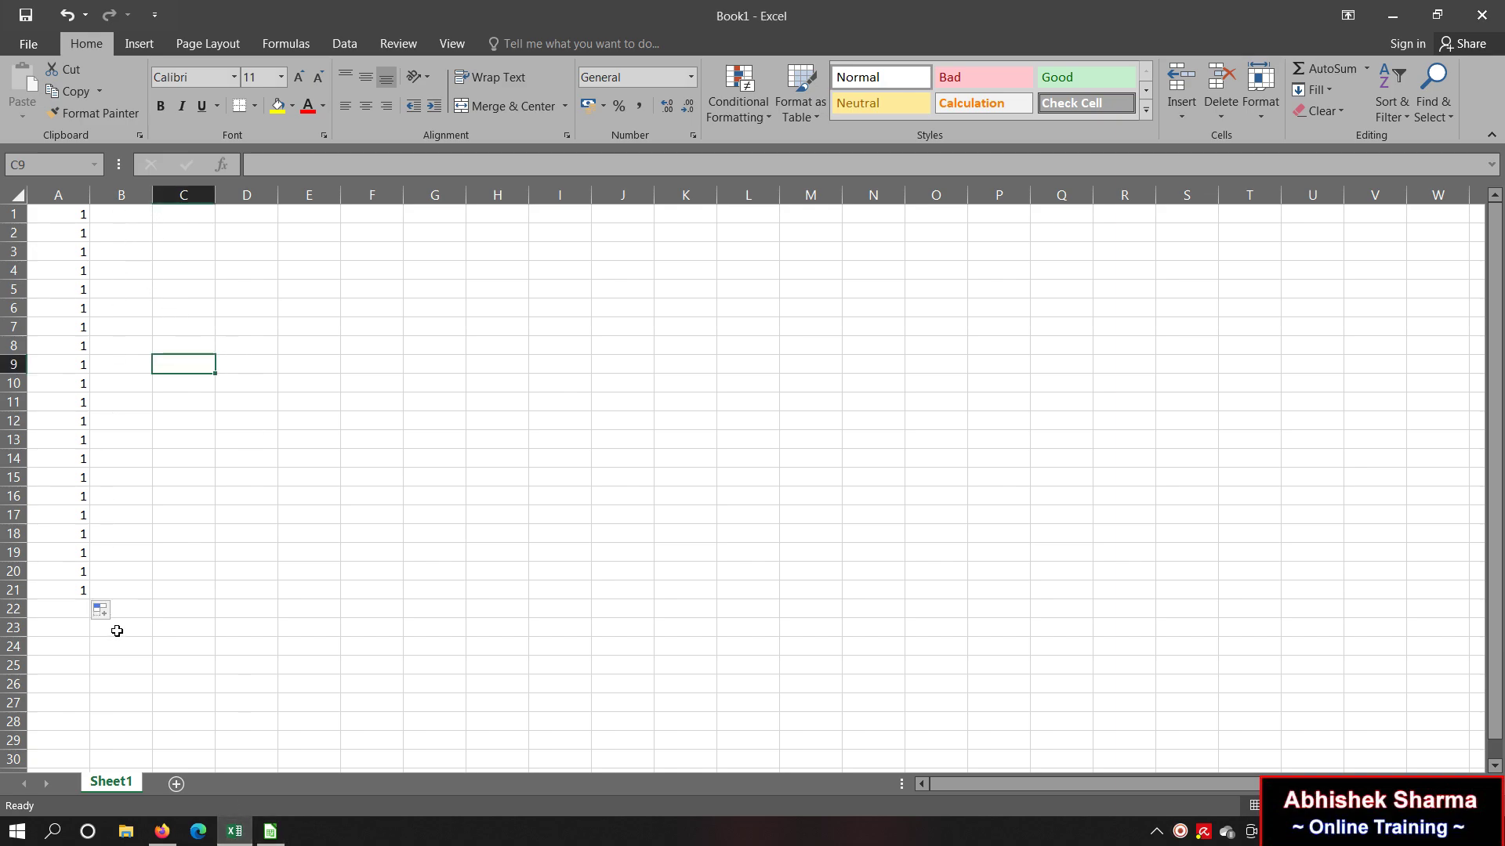
left_click(169, 213)
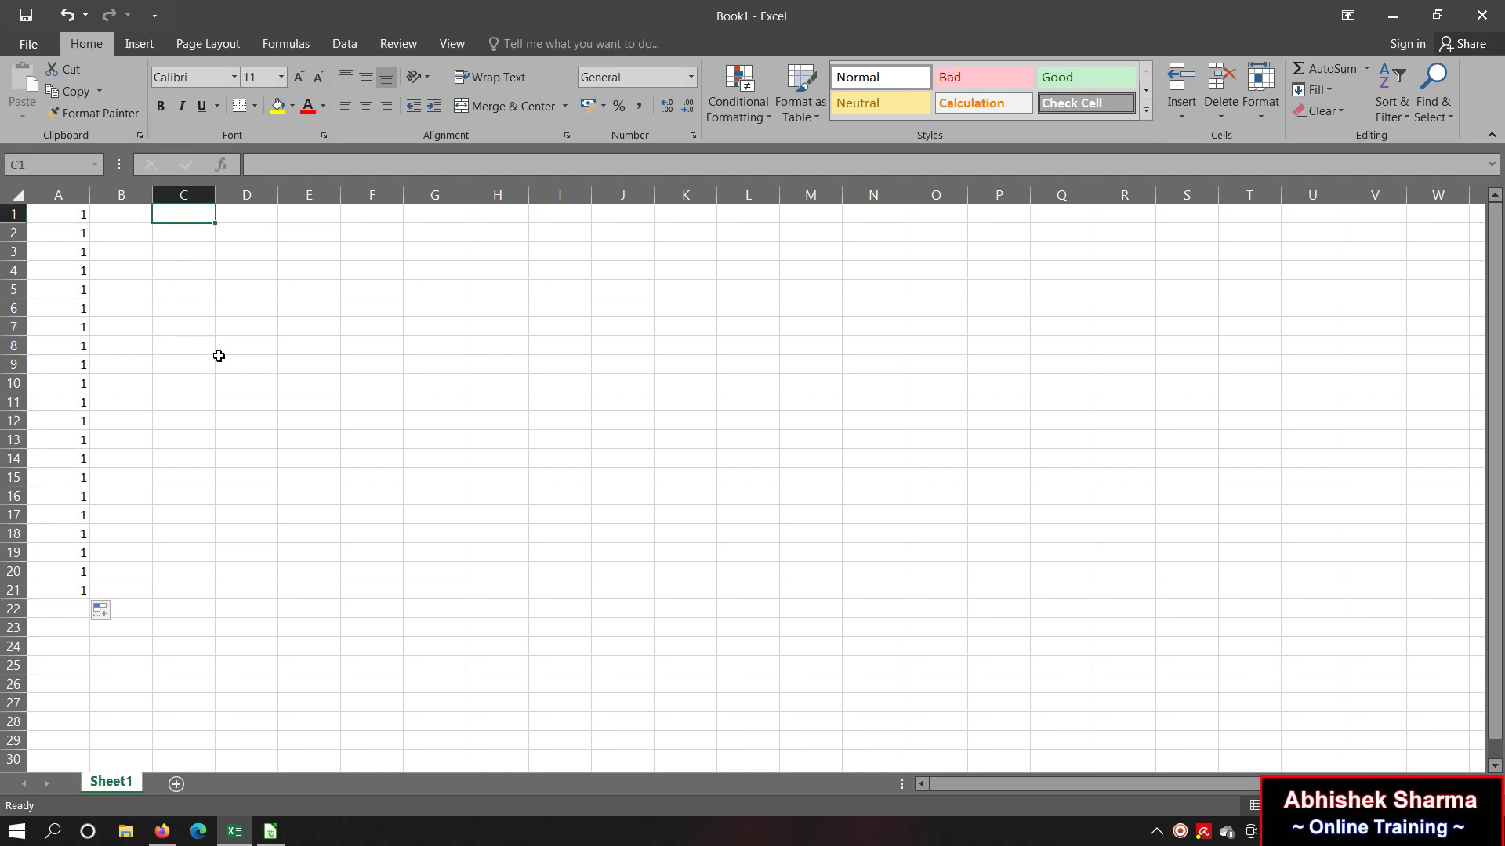
Step: Enter 1 and 2 in C1:C2 and extend them down to C23 as a 1–23 series
type("1")
key("Return")
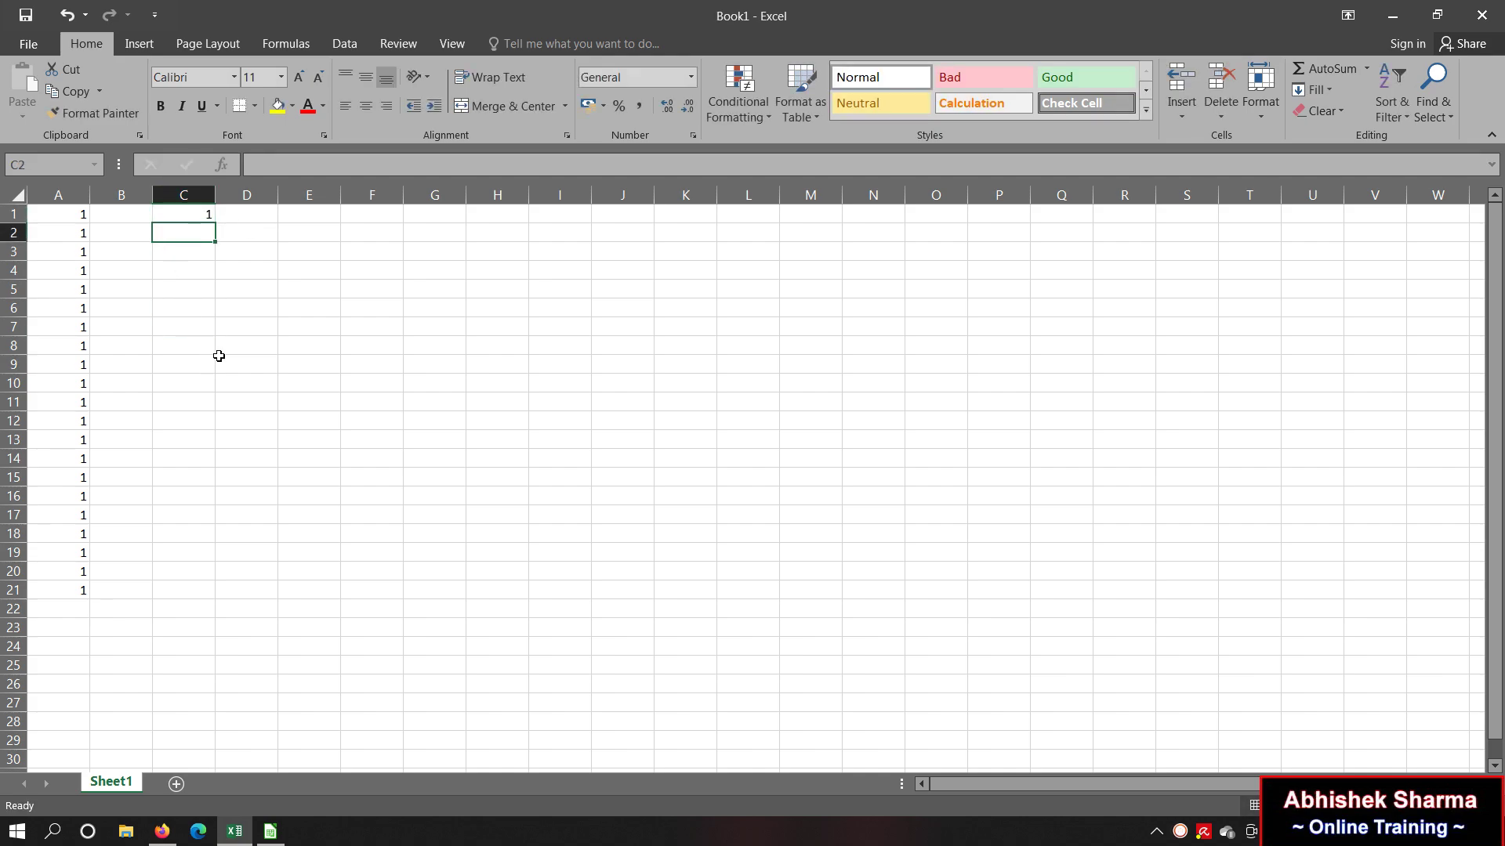
type("2")
key("Return")
left_click_drag(185, 218, 204, 637)
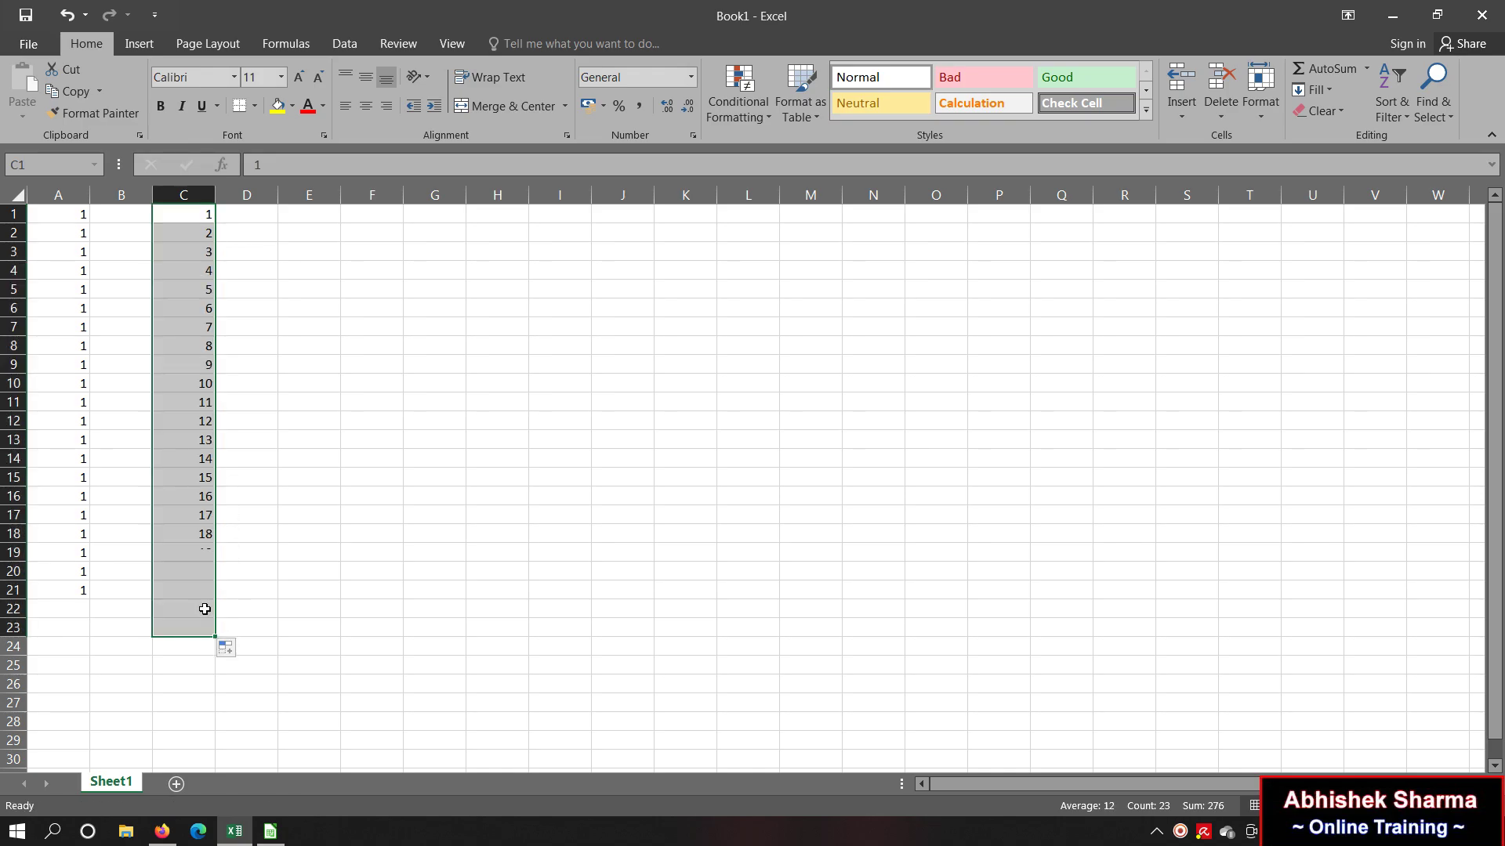
left_click(279, 403)
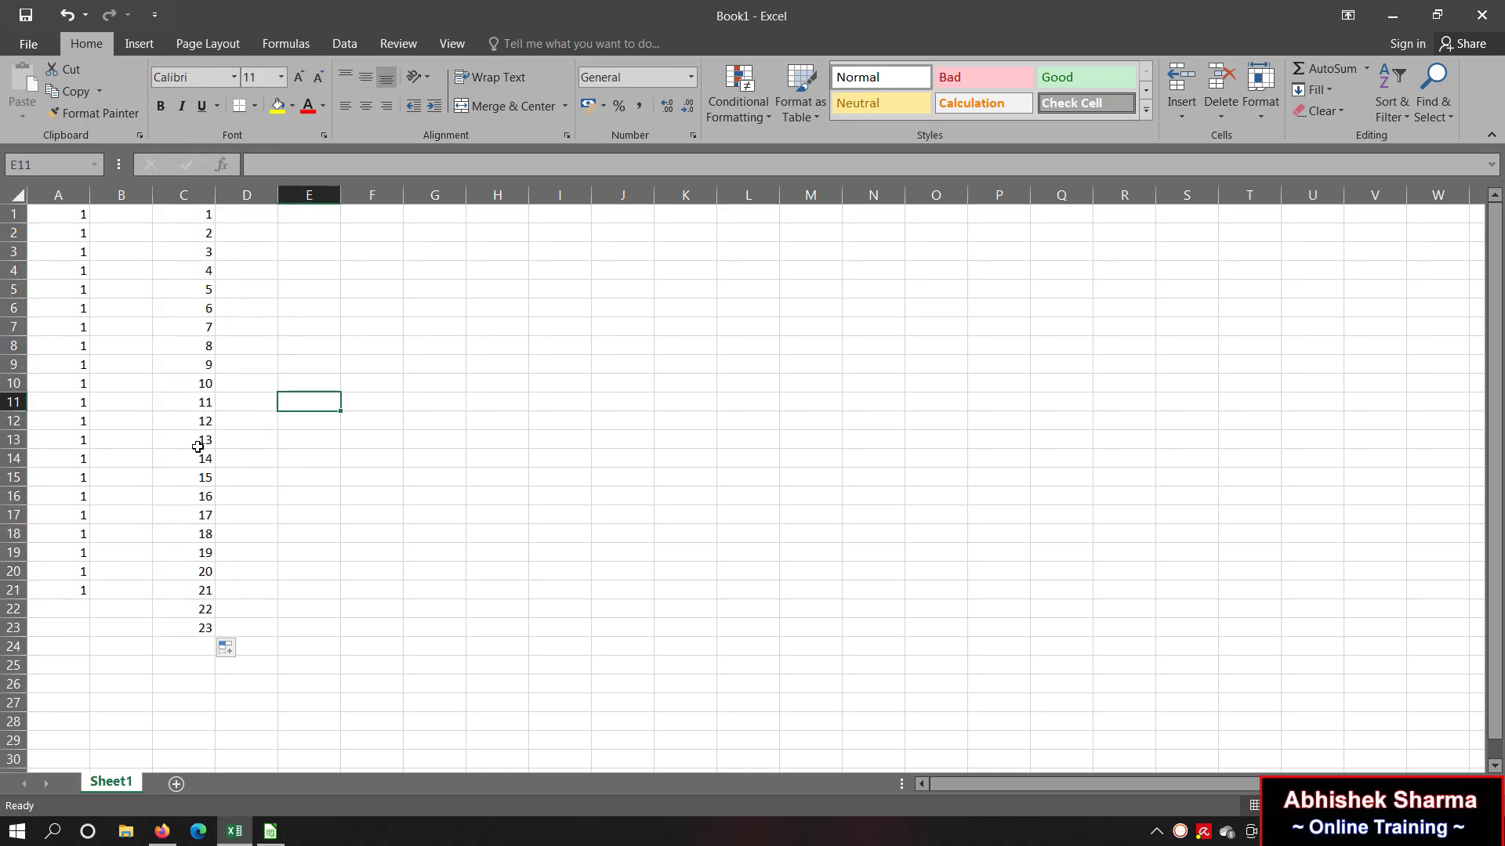
left_click(270, 831)
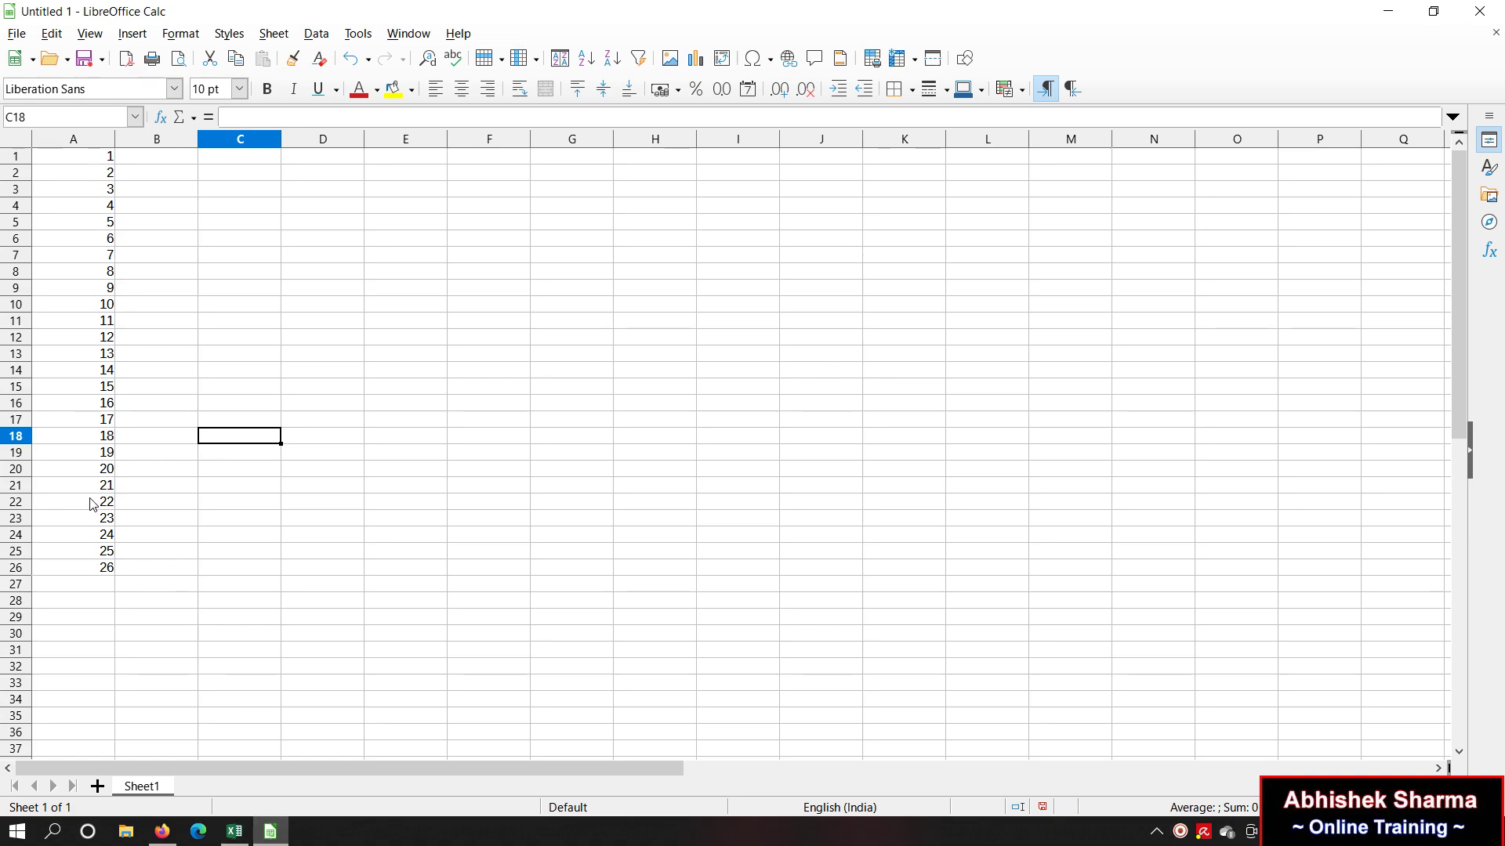
Step: In Calc, enter 1 in C1 and C2, fill the 1s down to C26, then switch to Excel
left_click(218, 145)
left_click(225, 159)
type("1")
key("Return")
type("1")
key("Return")
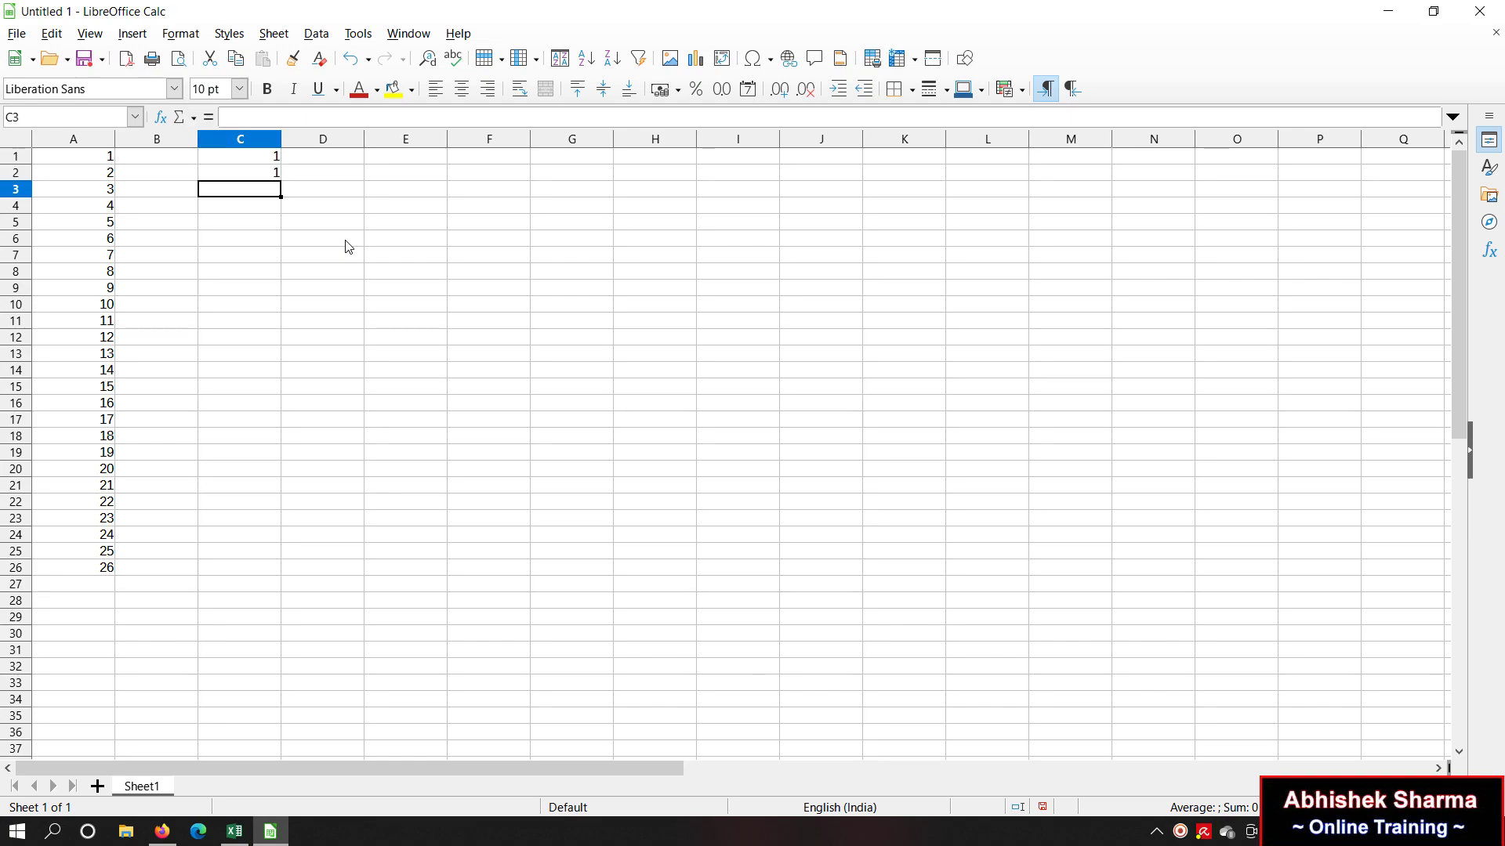
left_click_drag(245, 159, 307, 575)
left_click(440, 539)
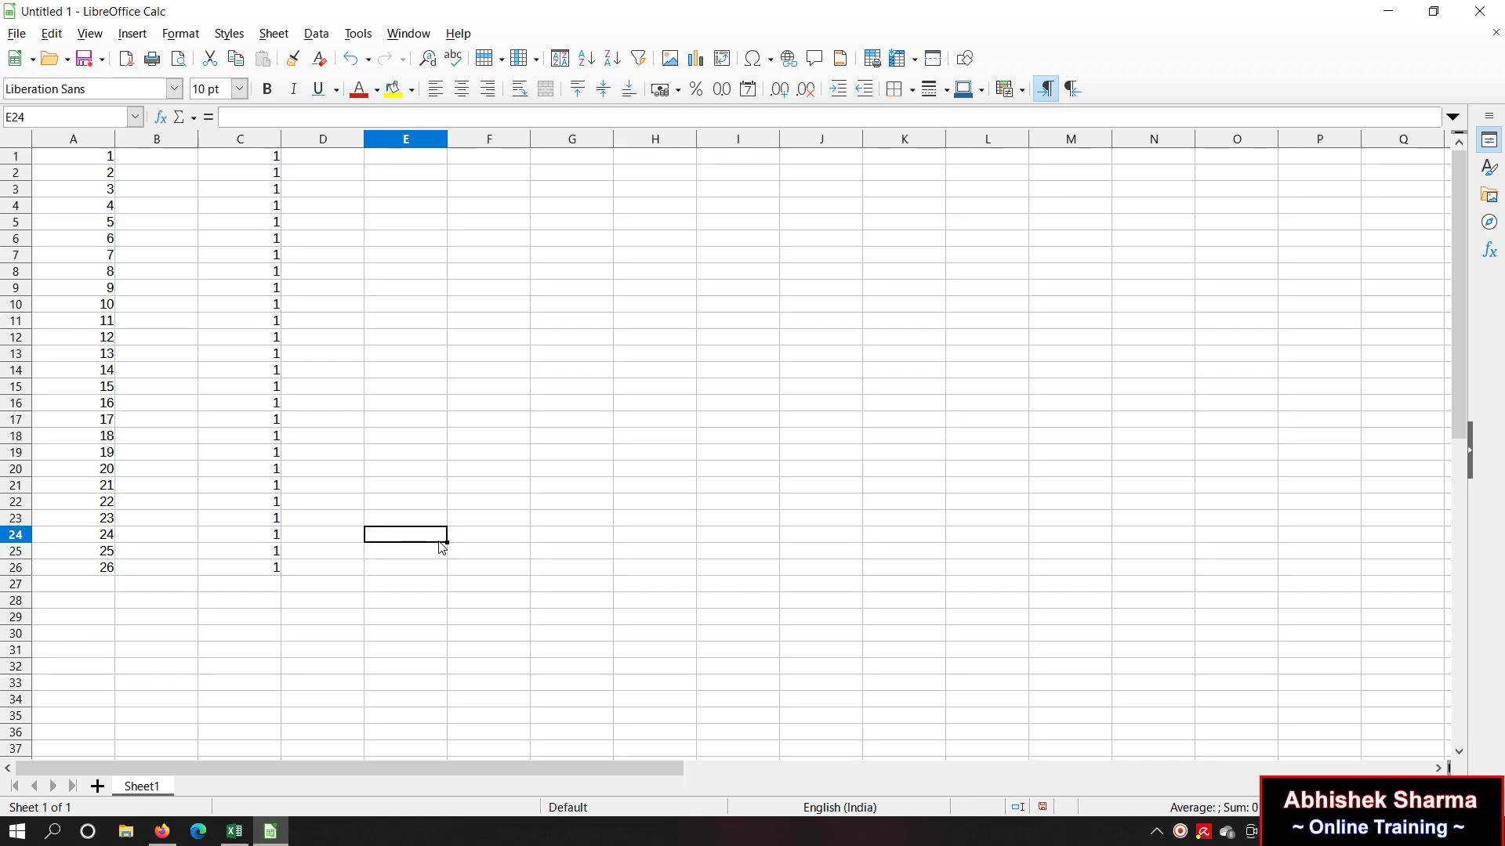
left_click(418, 388)
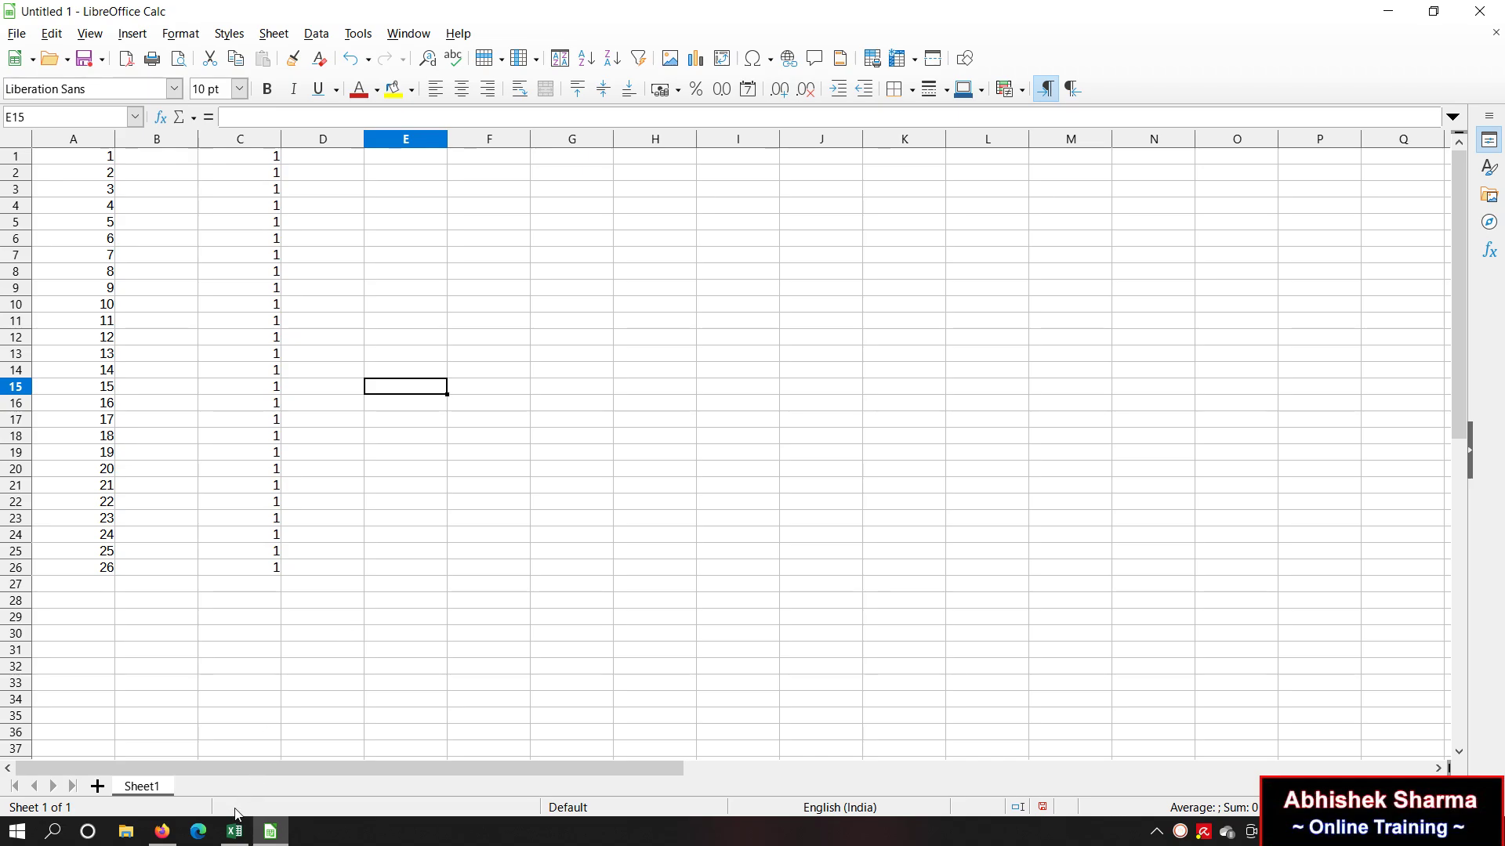
left_click(233, 833)
left_click(309, 218)
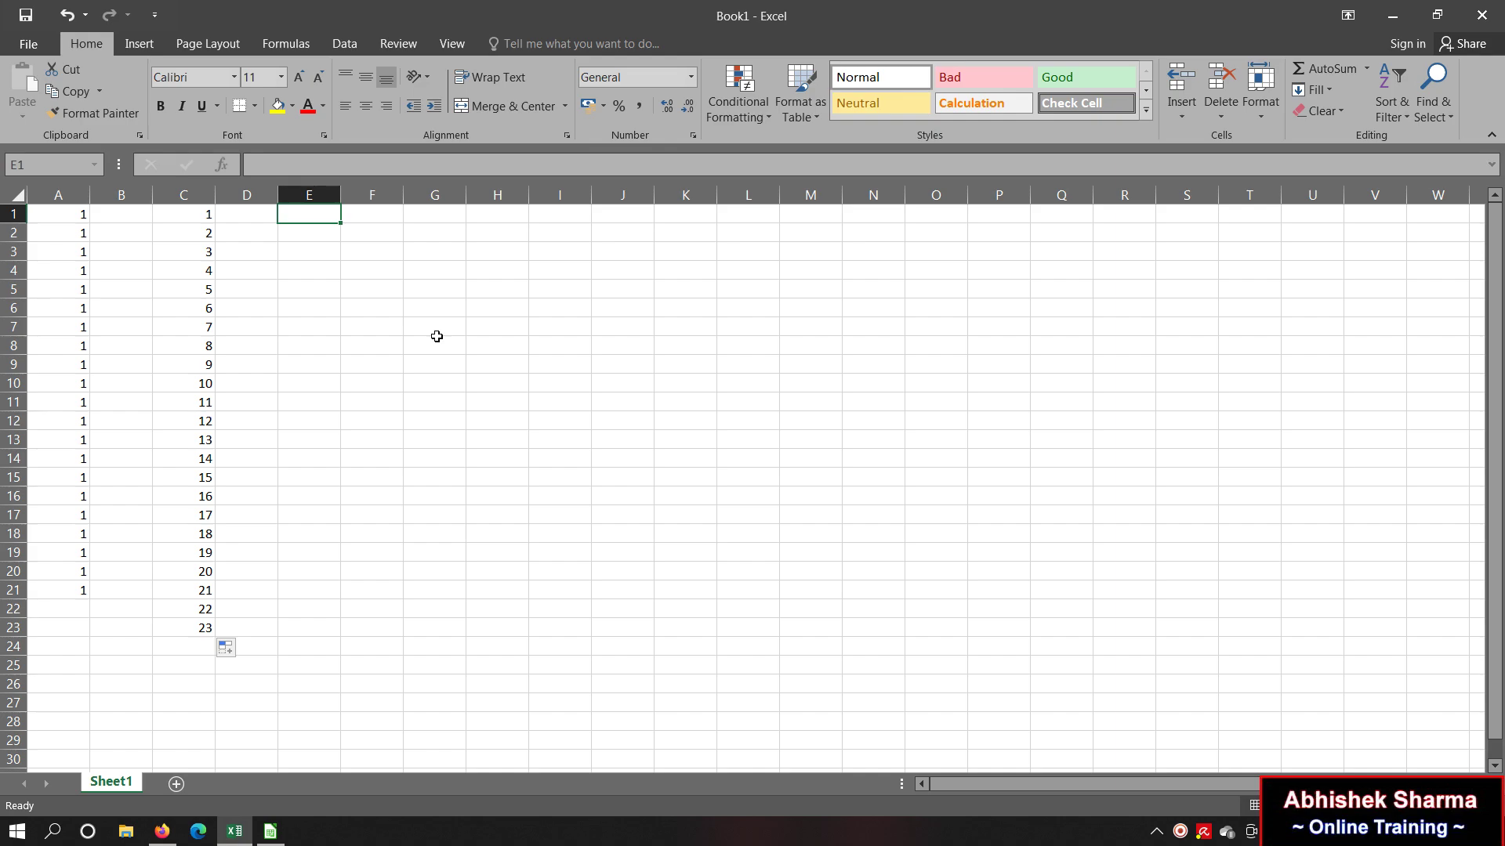
Step: Fill E1:E23 with repeating day names from SUN and G1:G23 with full names from SUNDAY
type("SUN")
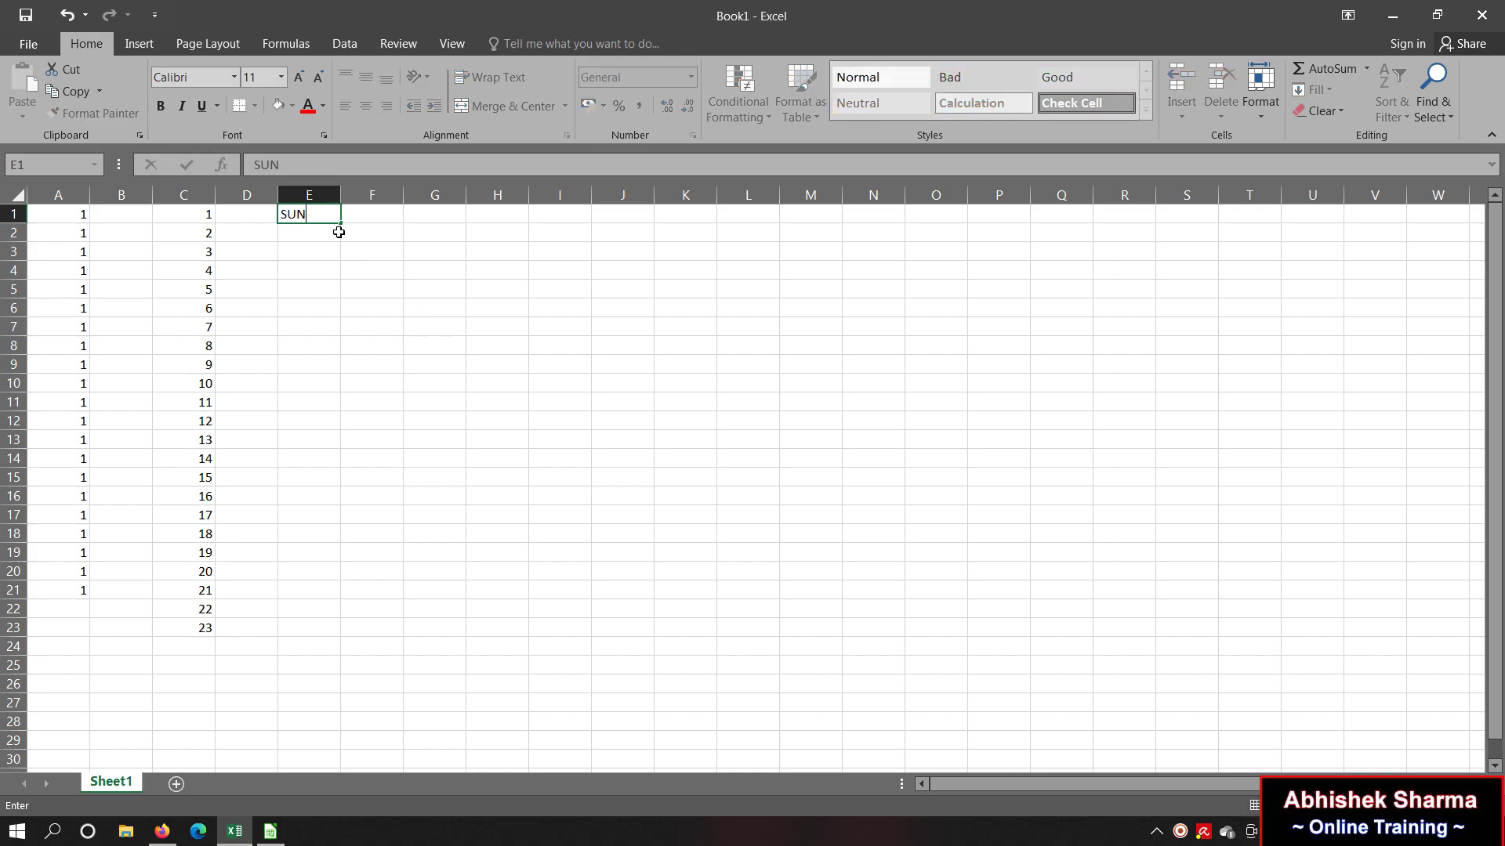
left_click_drag(342, 227, 343, 636)
left_click(412, 499)
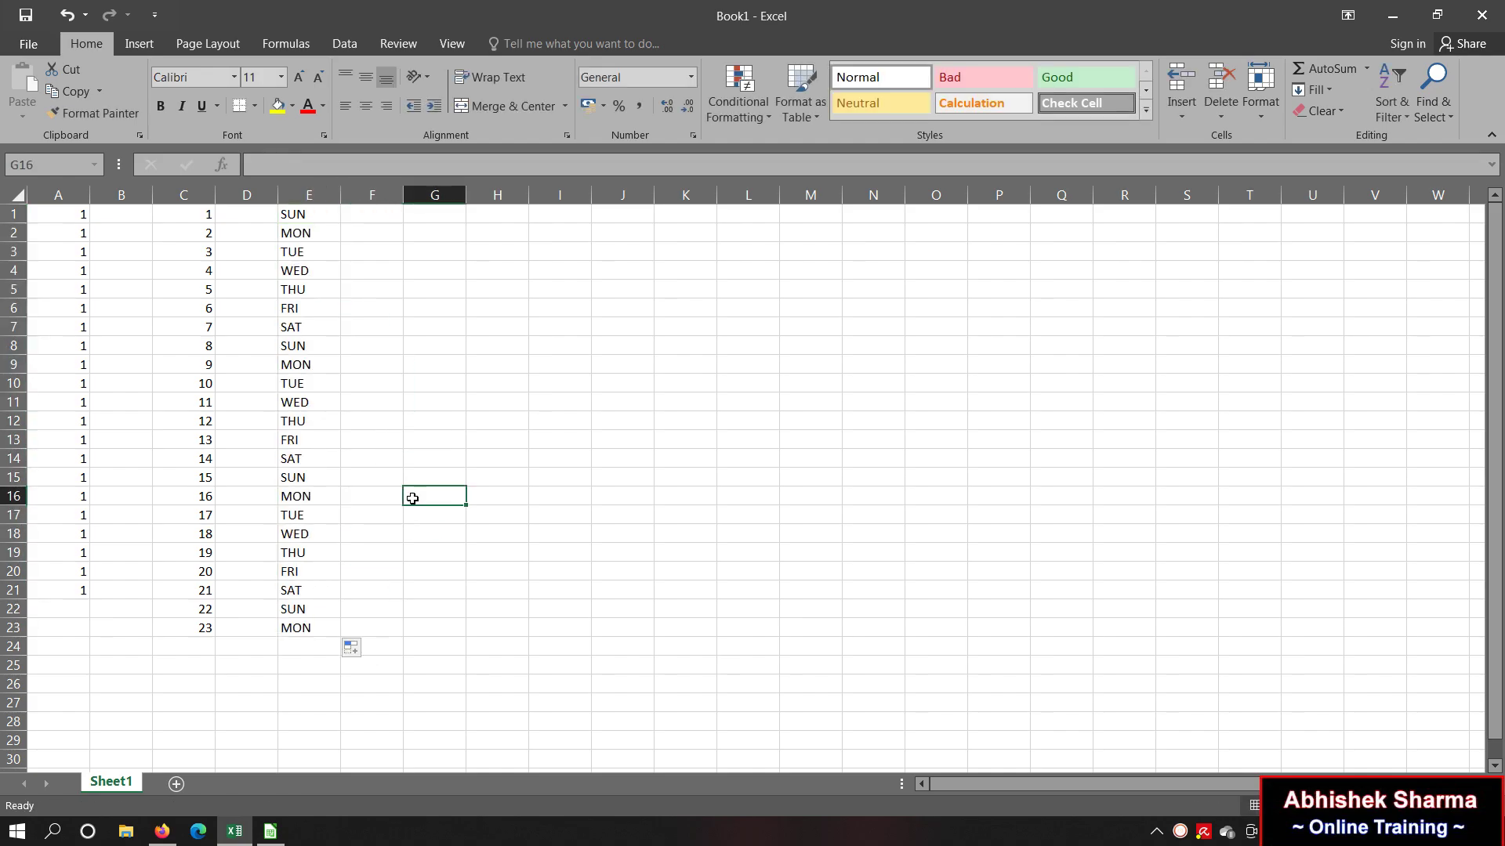
left_click(413, 213)
type("SUNDAY")
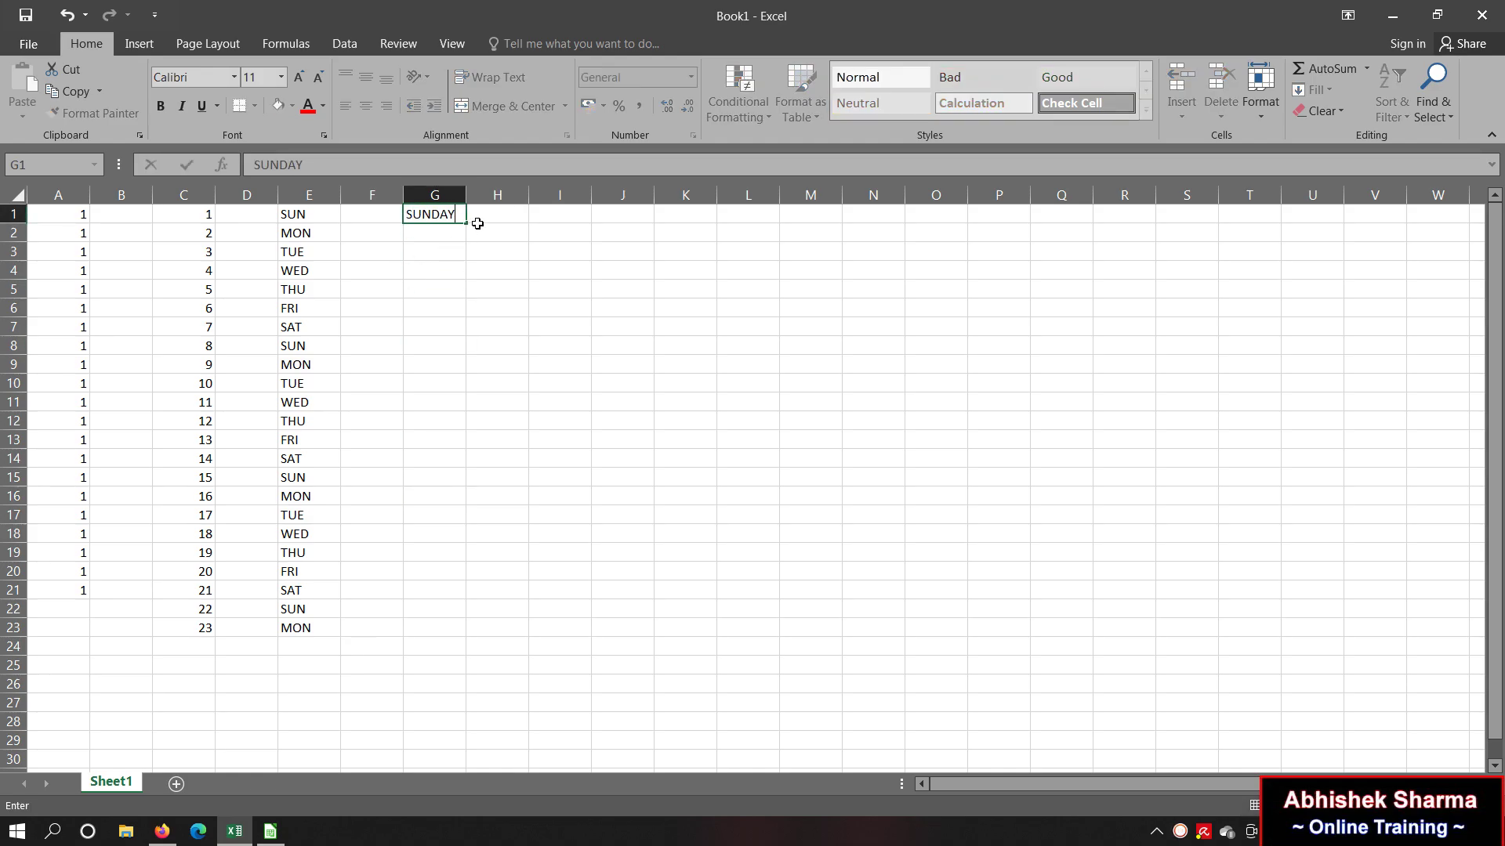
left_click_drag(468, 224, 470, 636)
left_click(497, 342)
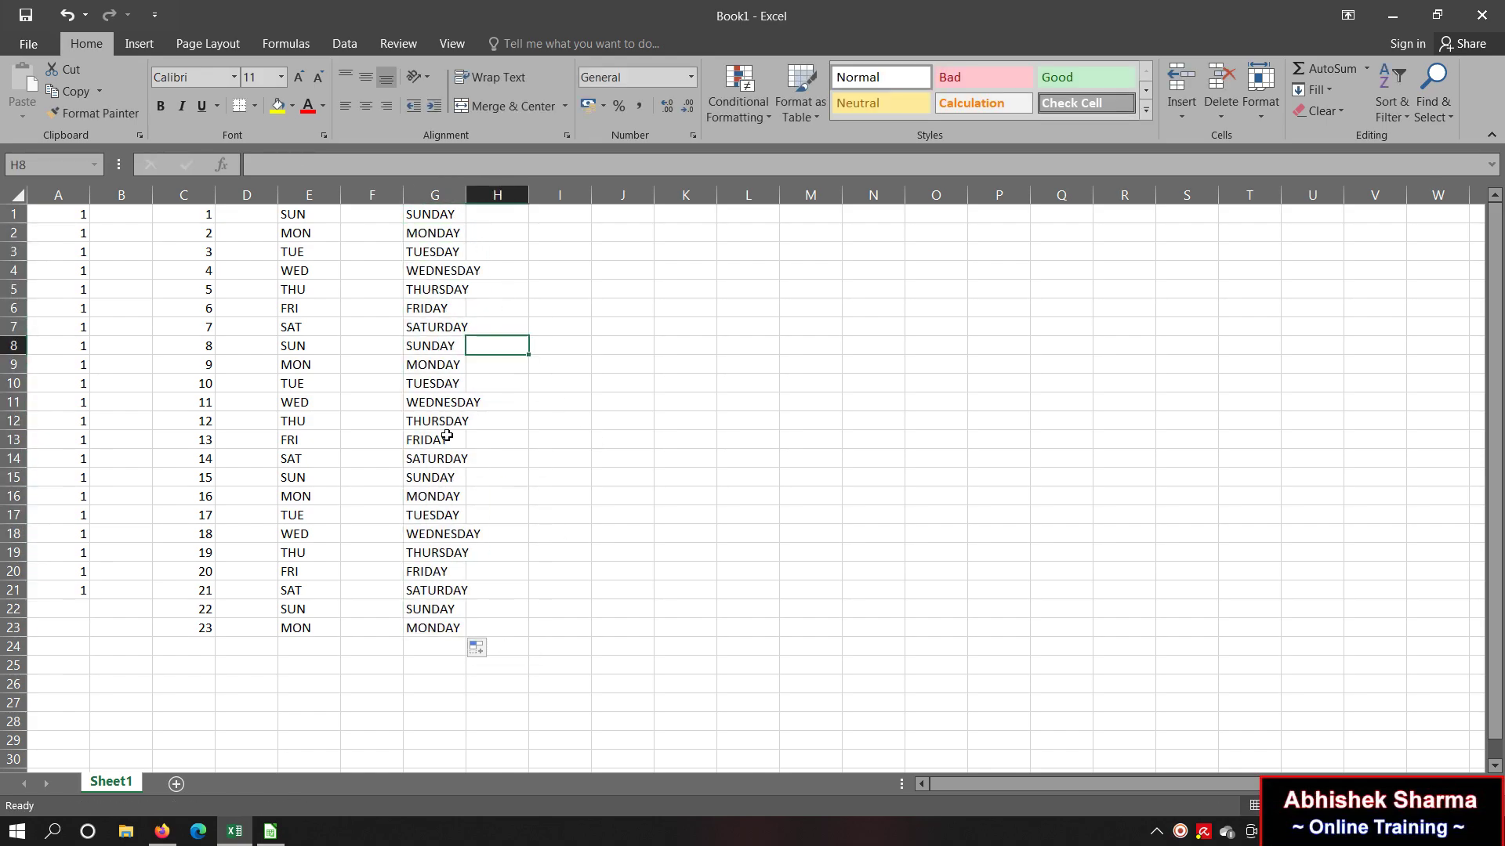
left_click(560, 213)
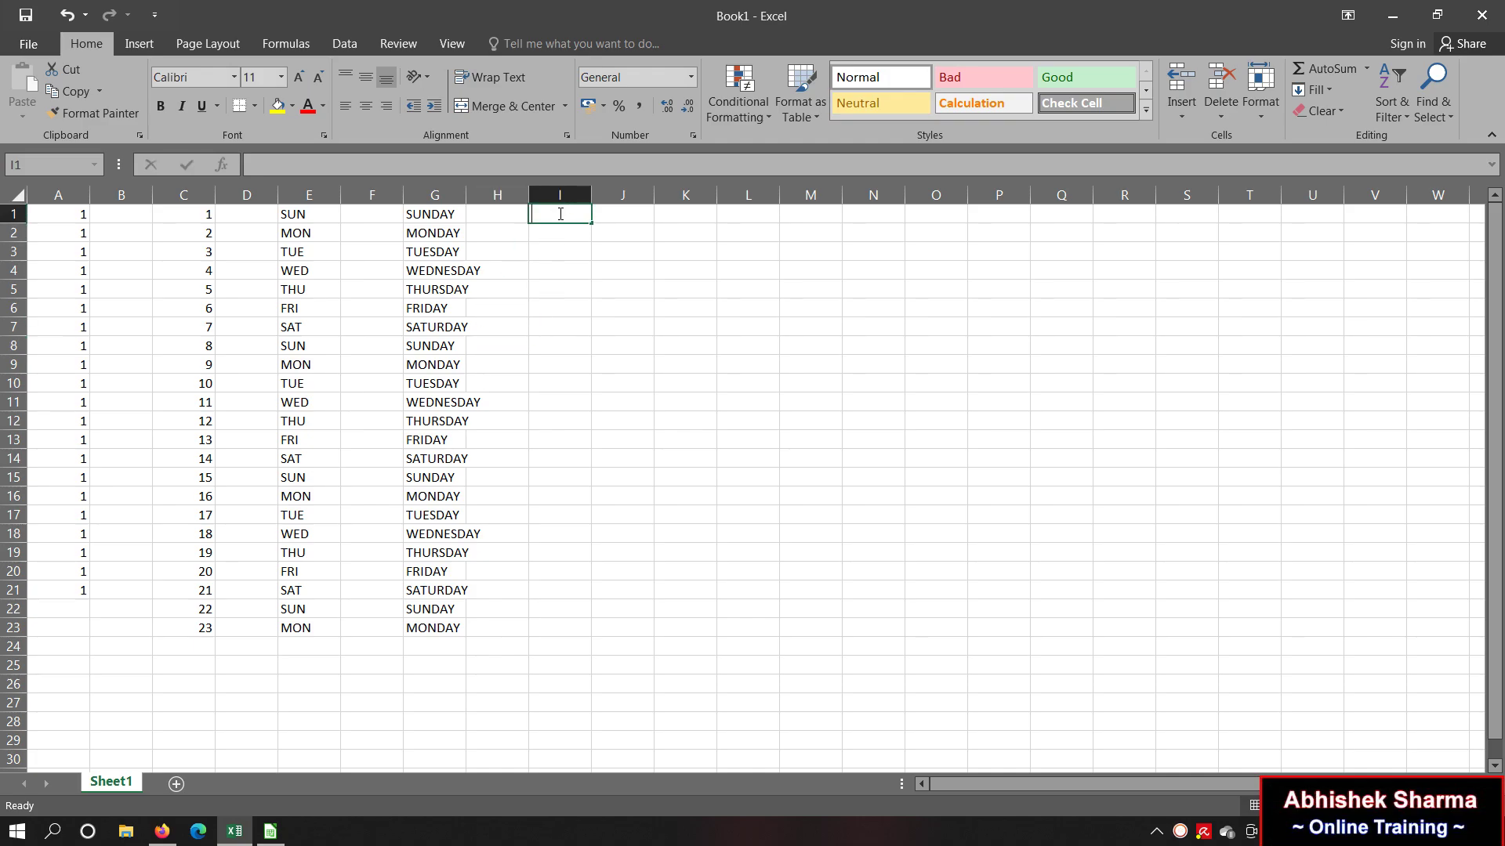
Step: Fill I1:I23 from JAN, and K1:K23 from JANUARY after correcting the JNUARY typo
type("JAN")
mouse_move(590, 226)
left_mouse_down()
mouse_move(619, 661)
mouse_move(616, 641)
left_mouse_up()
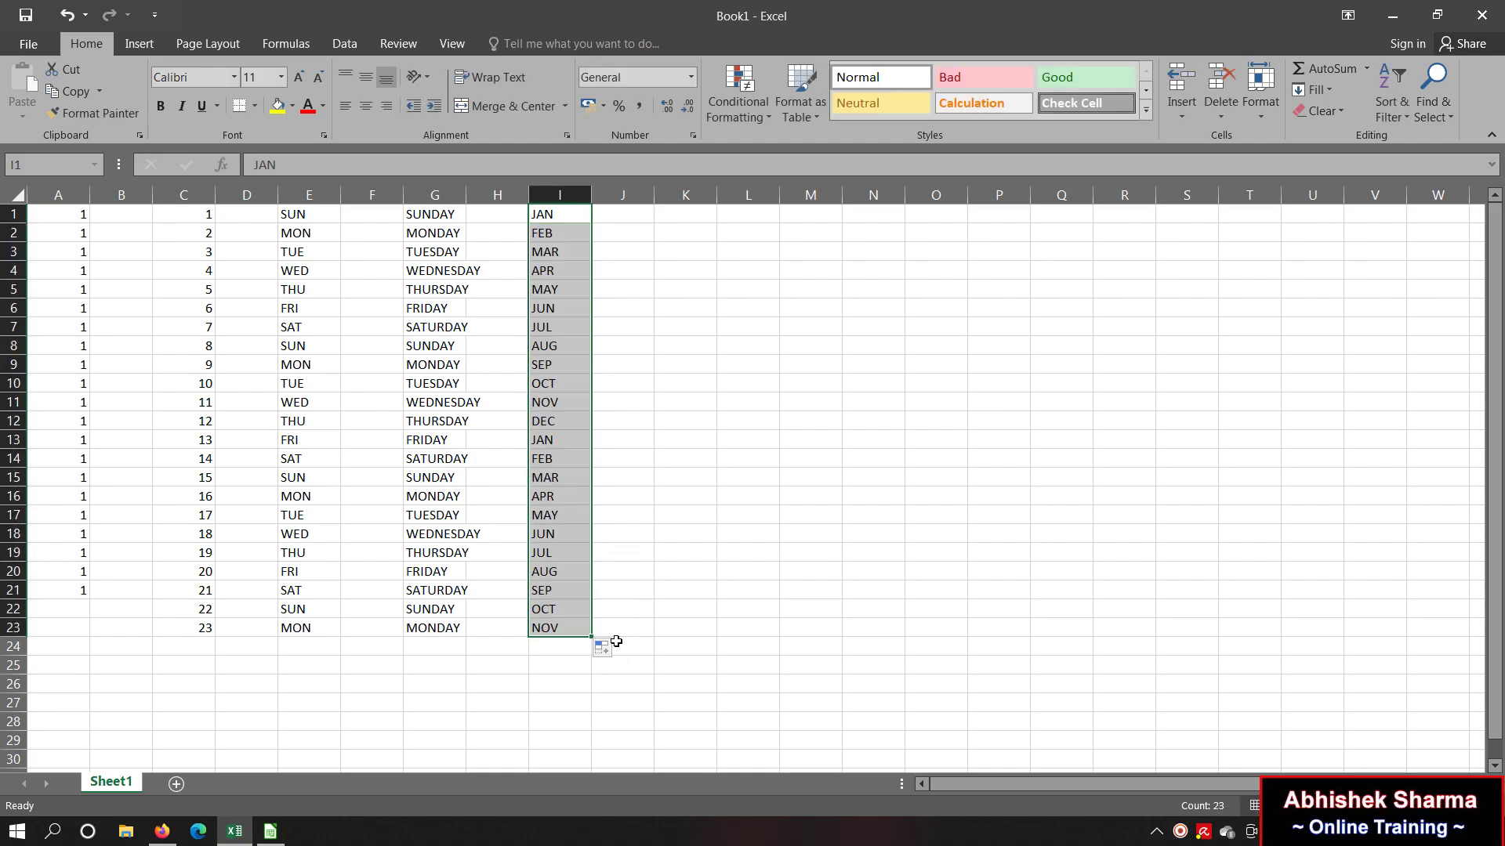
left_click(683, 212)
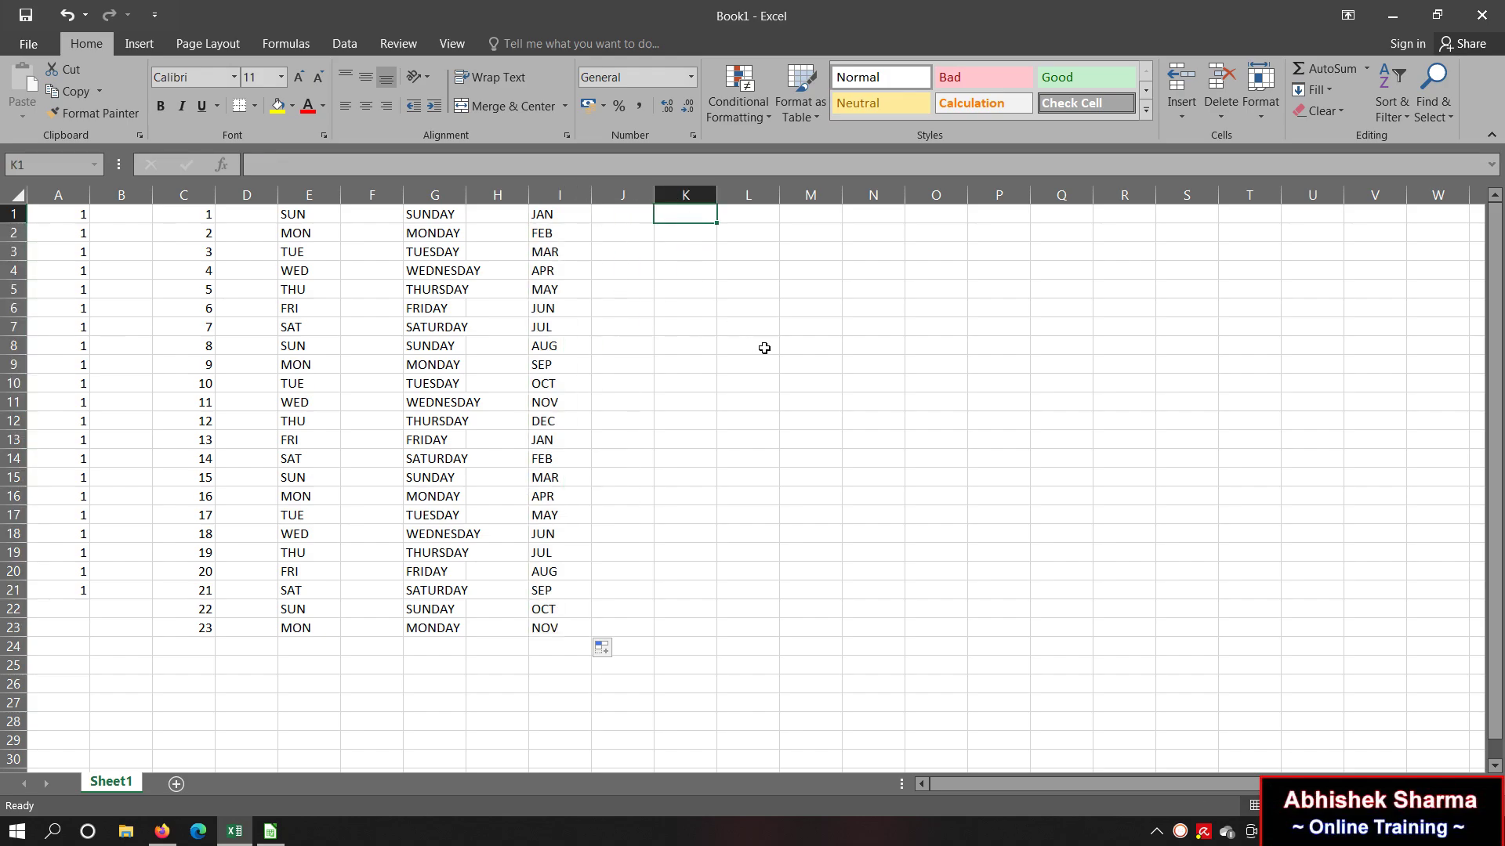
type("JNUARY")
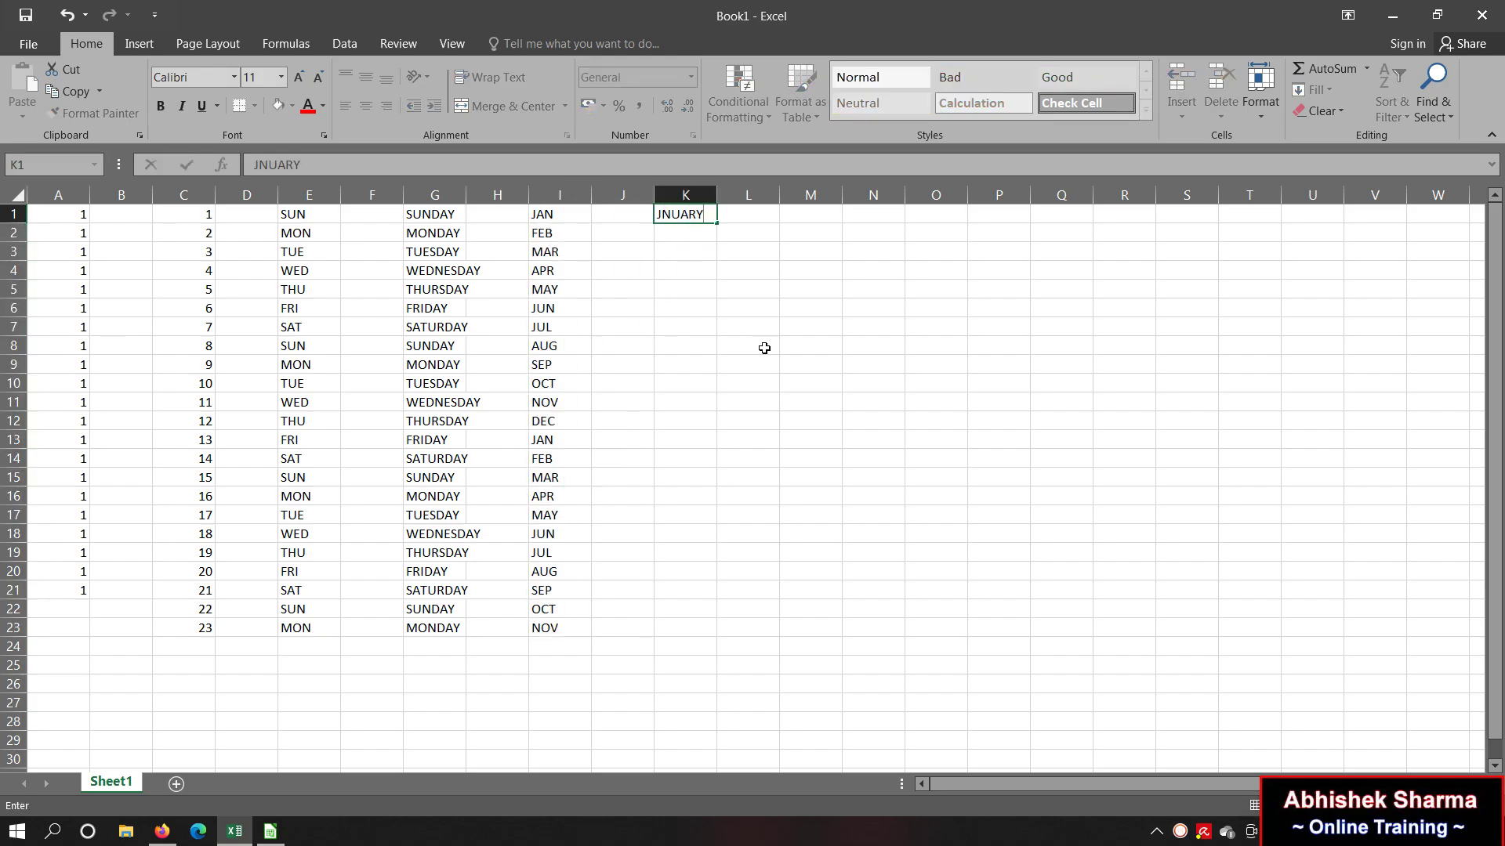
left_click(663, 214)
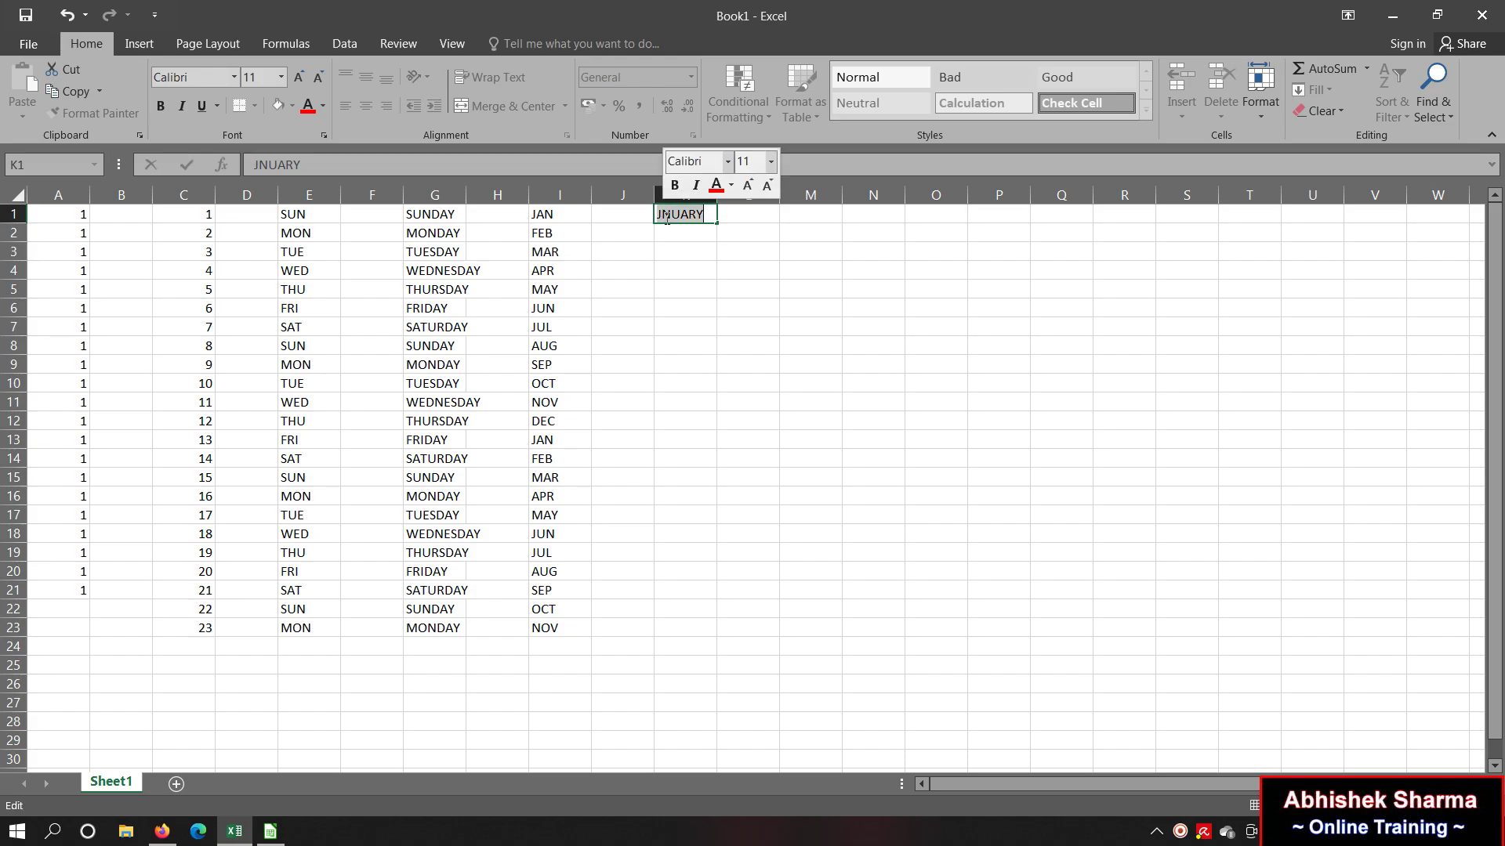
type("A")
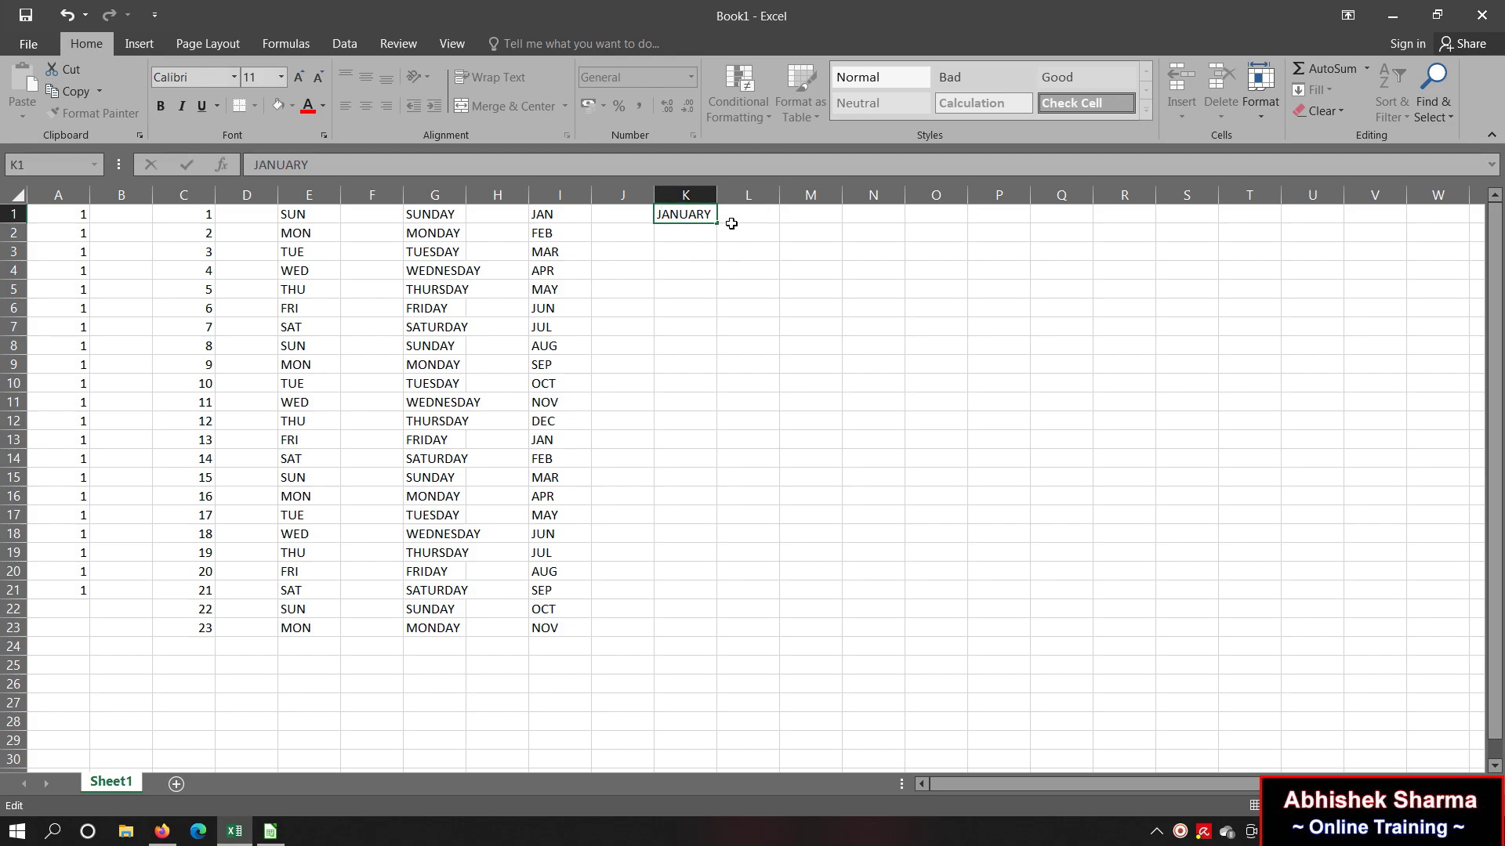
left_click_drag(717, 222, 717, 637)
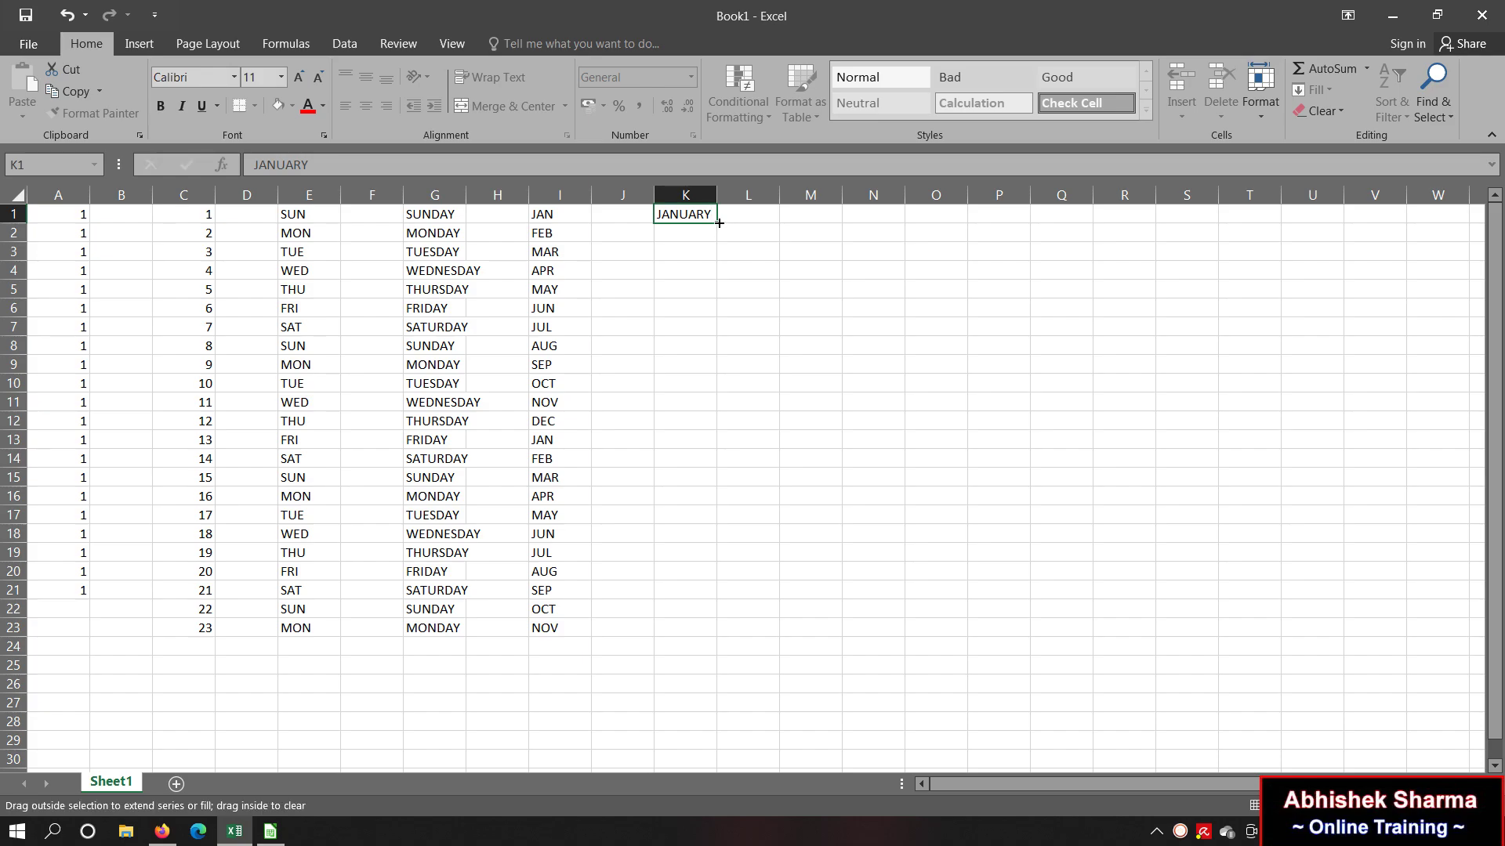
left_click(766, 609)
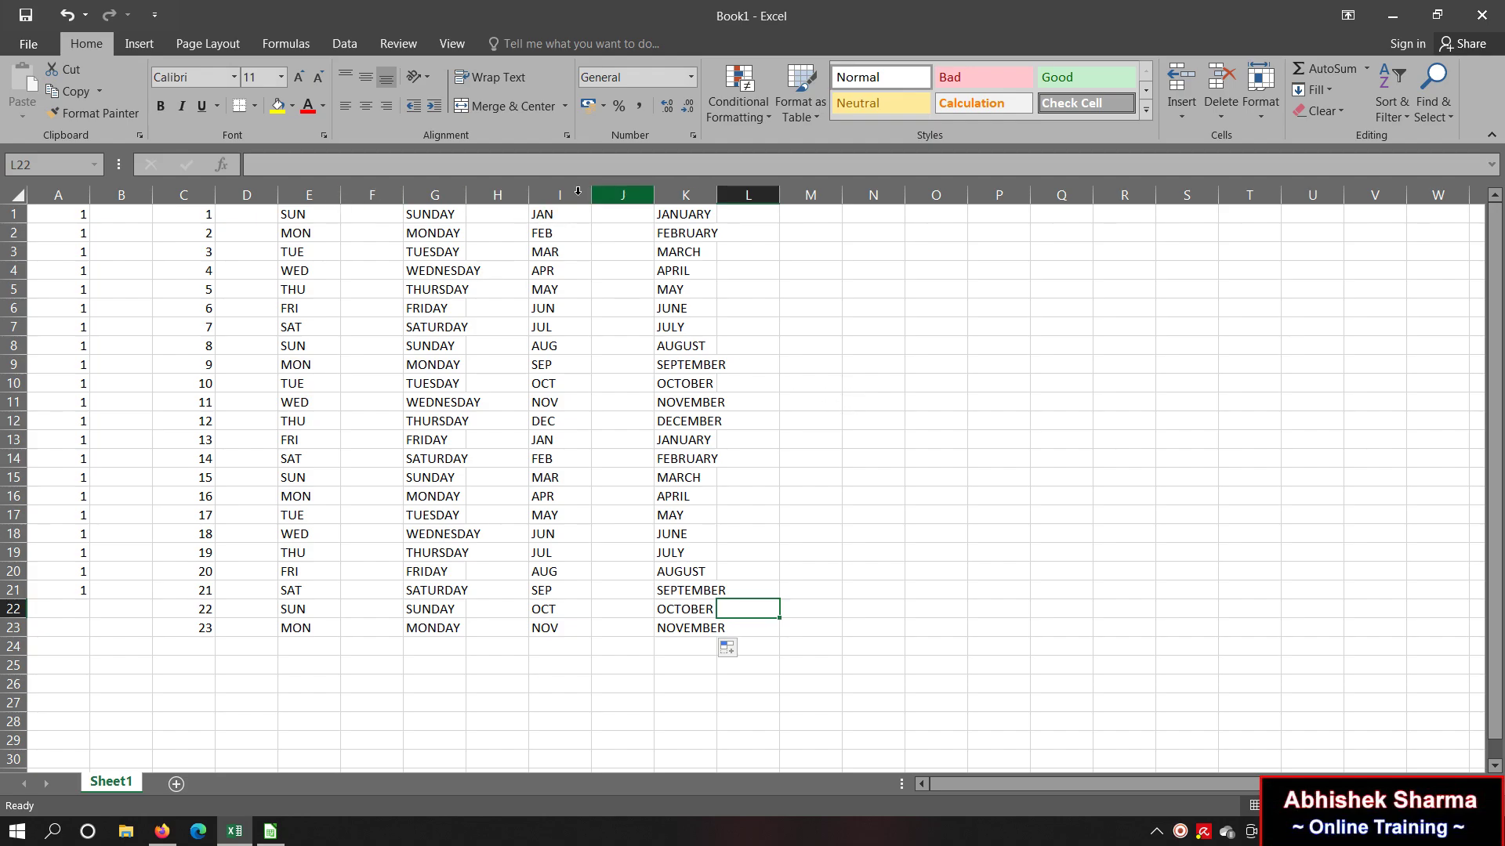
left_click(838, 217)
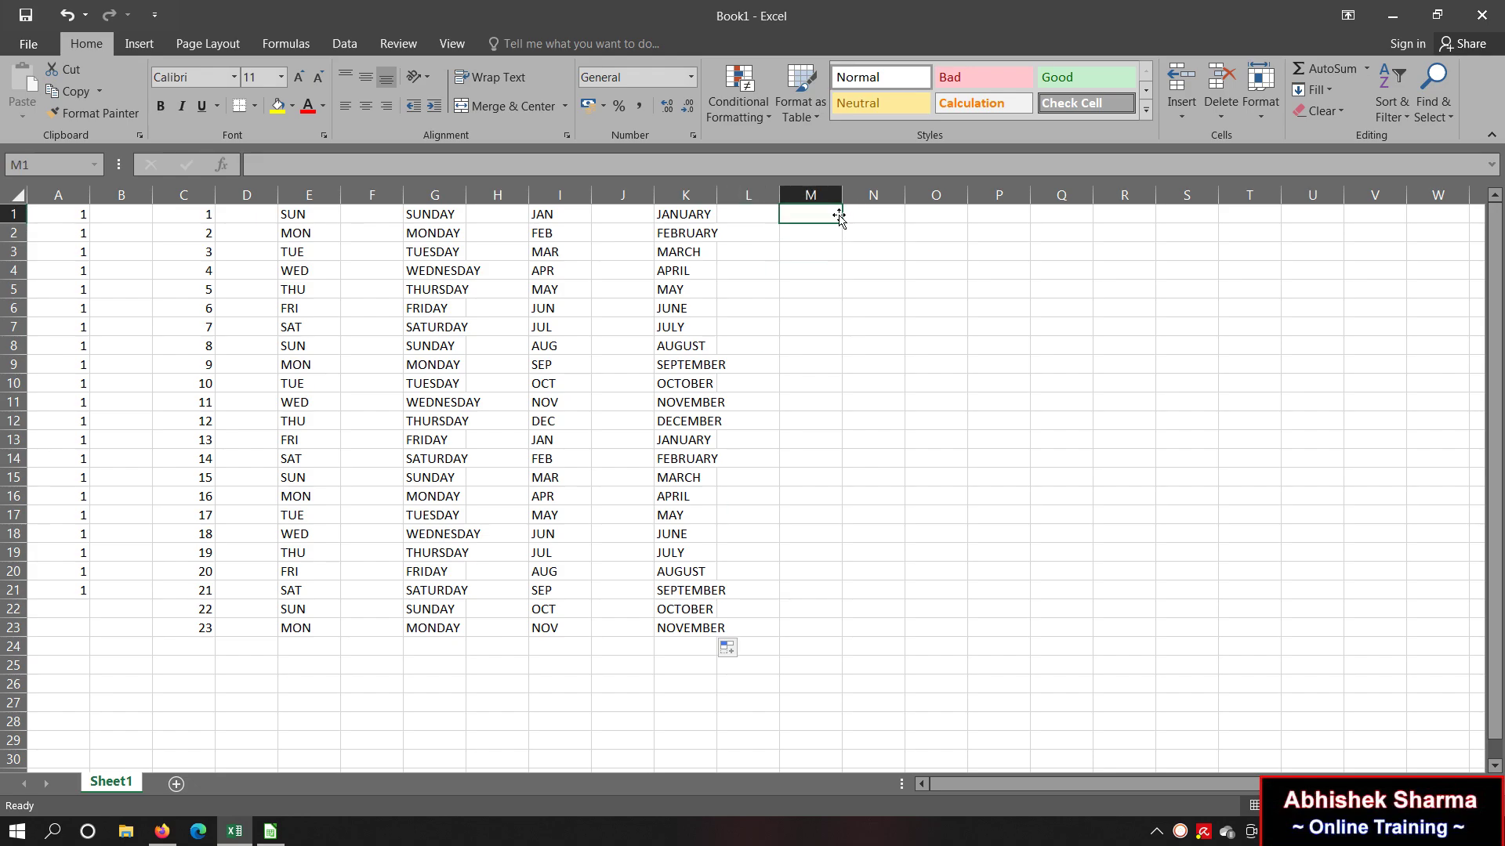
Step: Enter SUN in M1:M2 and copy it down column M to row 23
type("SUN")
key("Return")
type("SUN")
left_click_drag(827, 213, 842, 633)
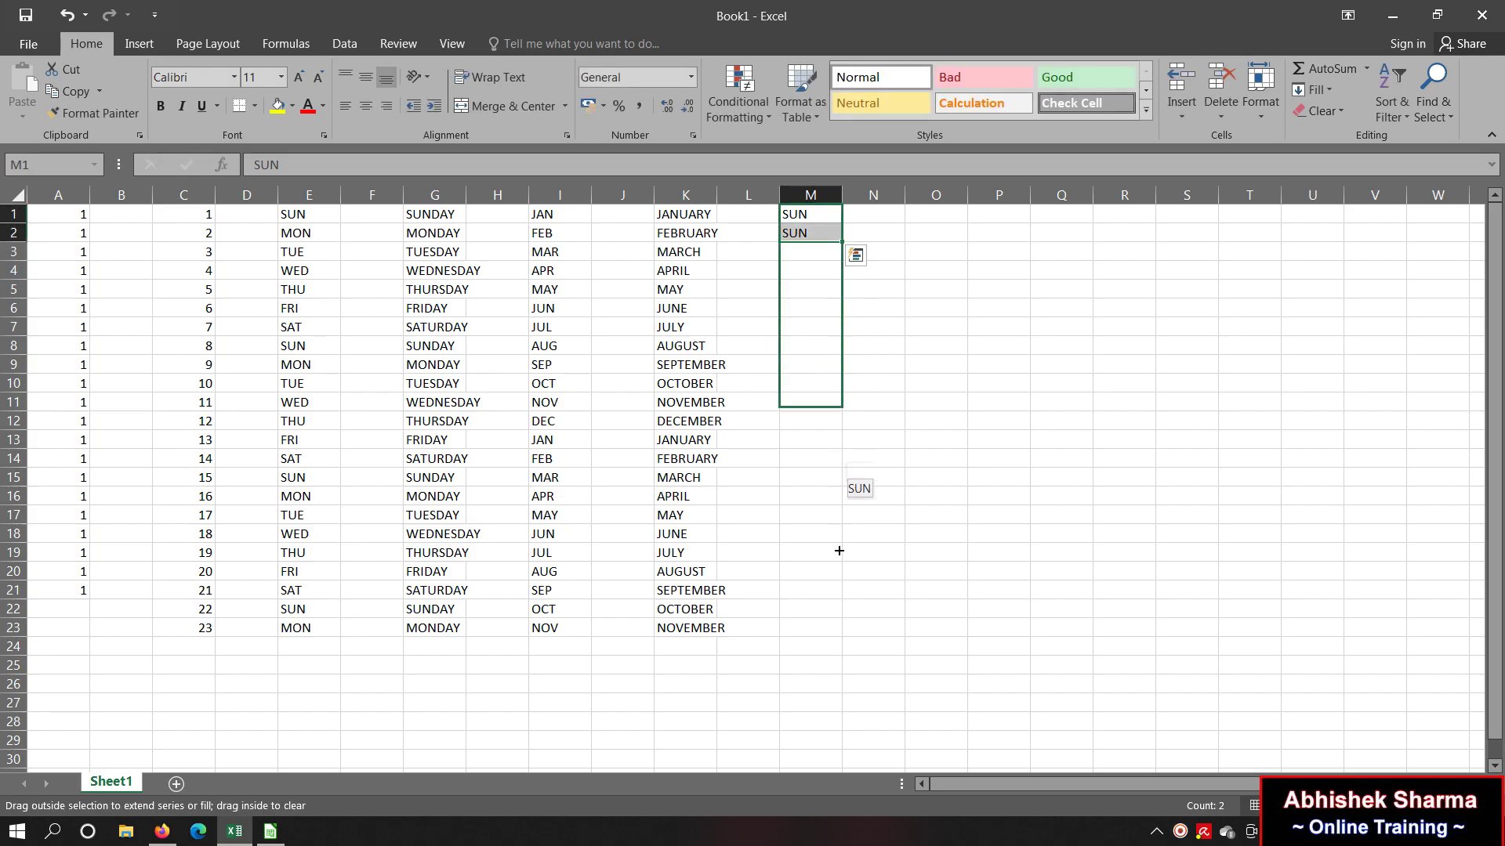
Step: Enter JAN in O1:O2, copy it down to O23, then switch to LibreOffice Calc
left_click(955, 214)
type("JAN")
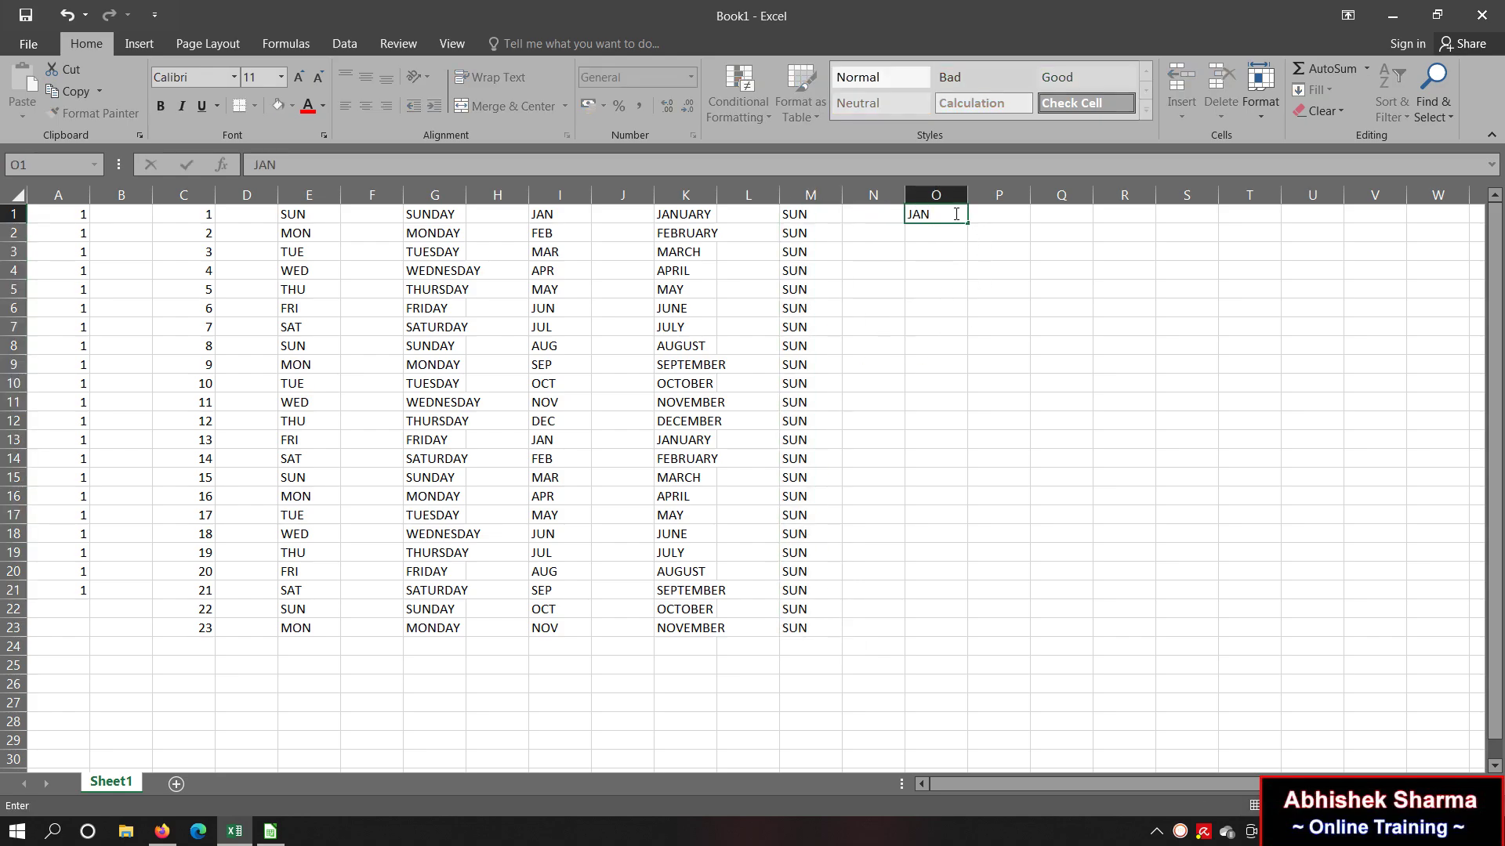
key("Return")
key("ctrl+d")
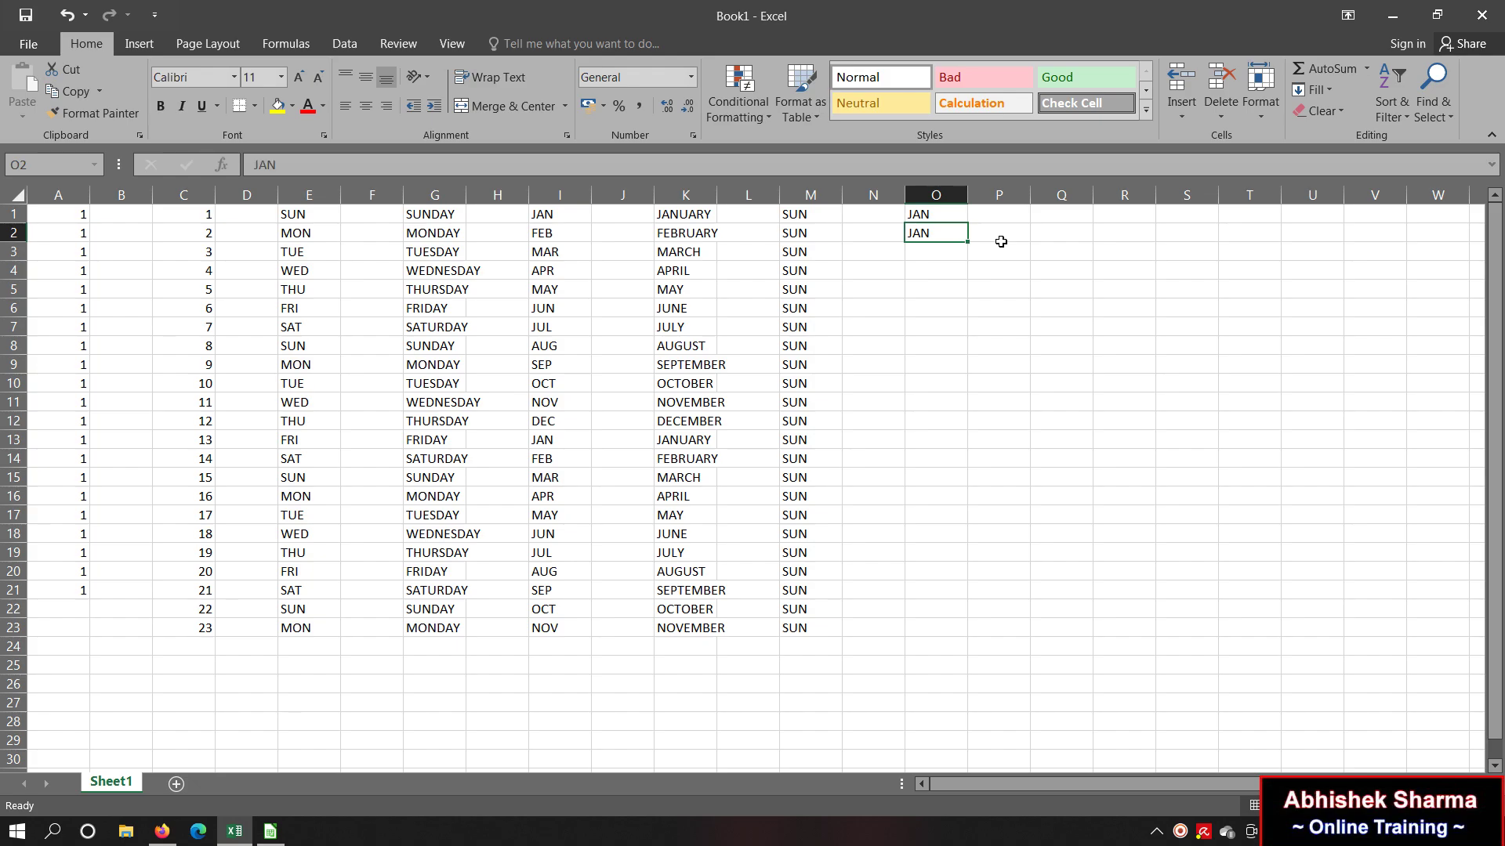
left_click_drag(955, 214, 962, 654)
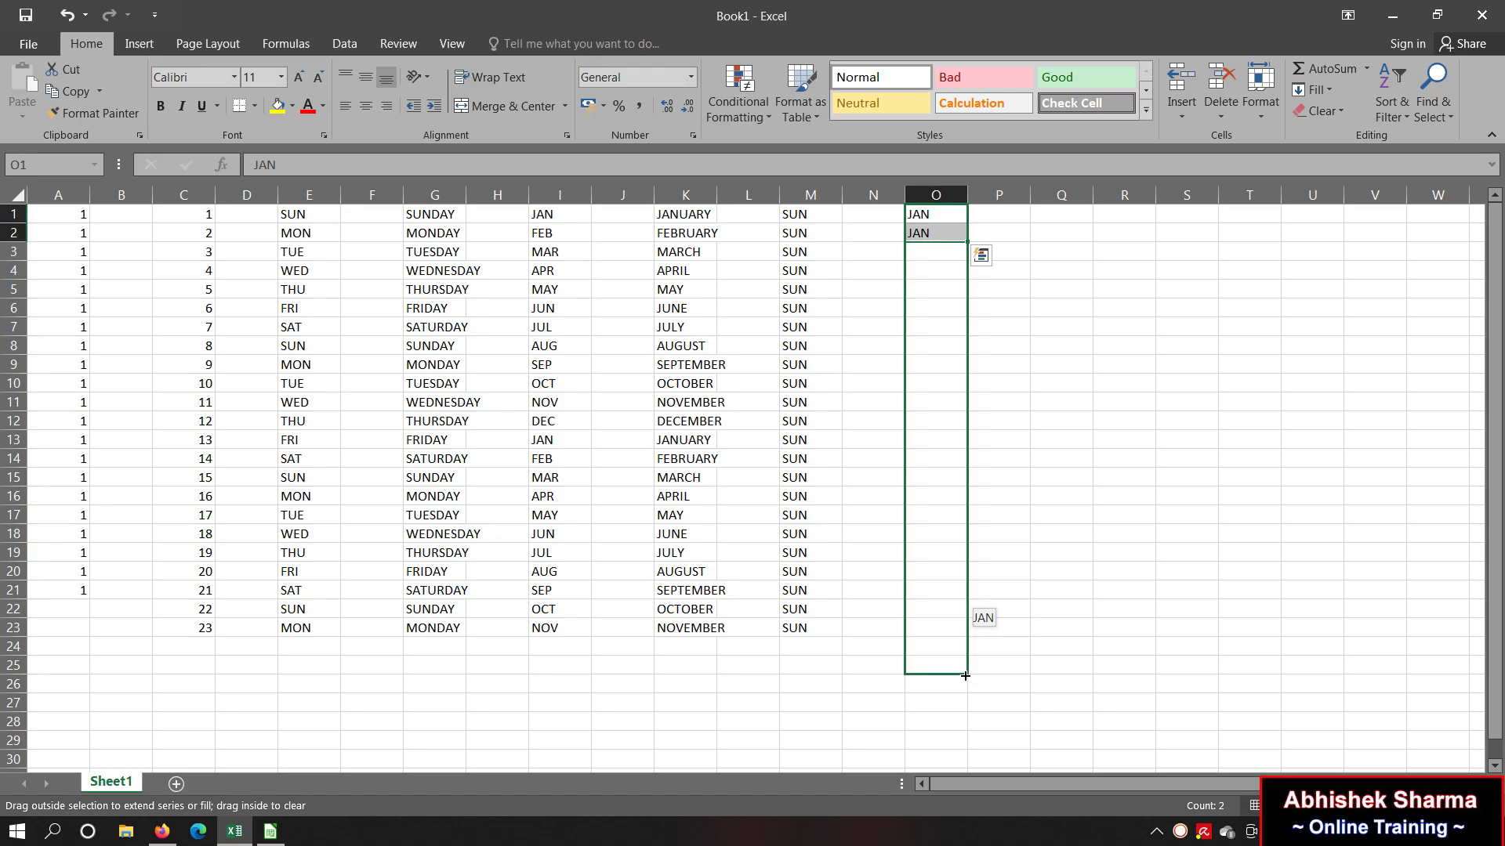
left_click_drag(961, 654, 961, 636)
left_click(1129, 555)
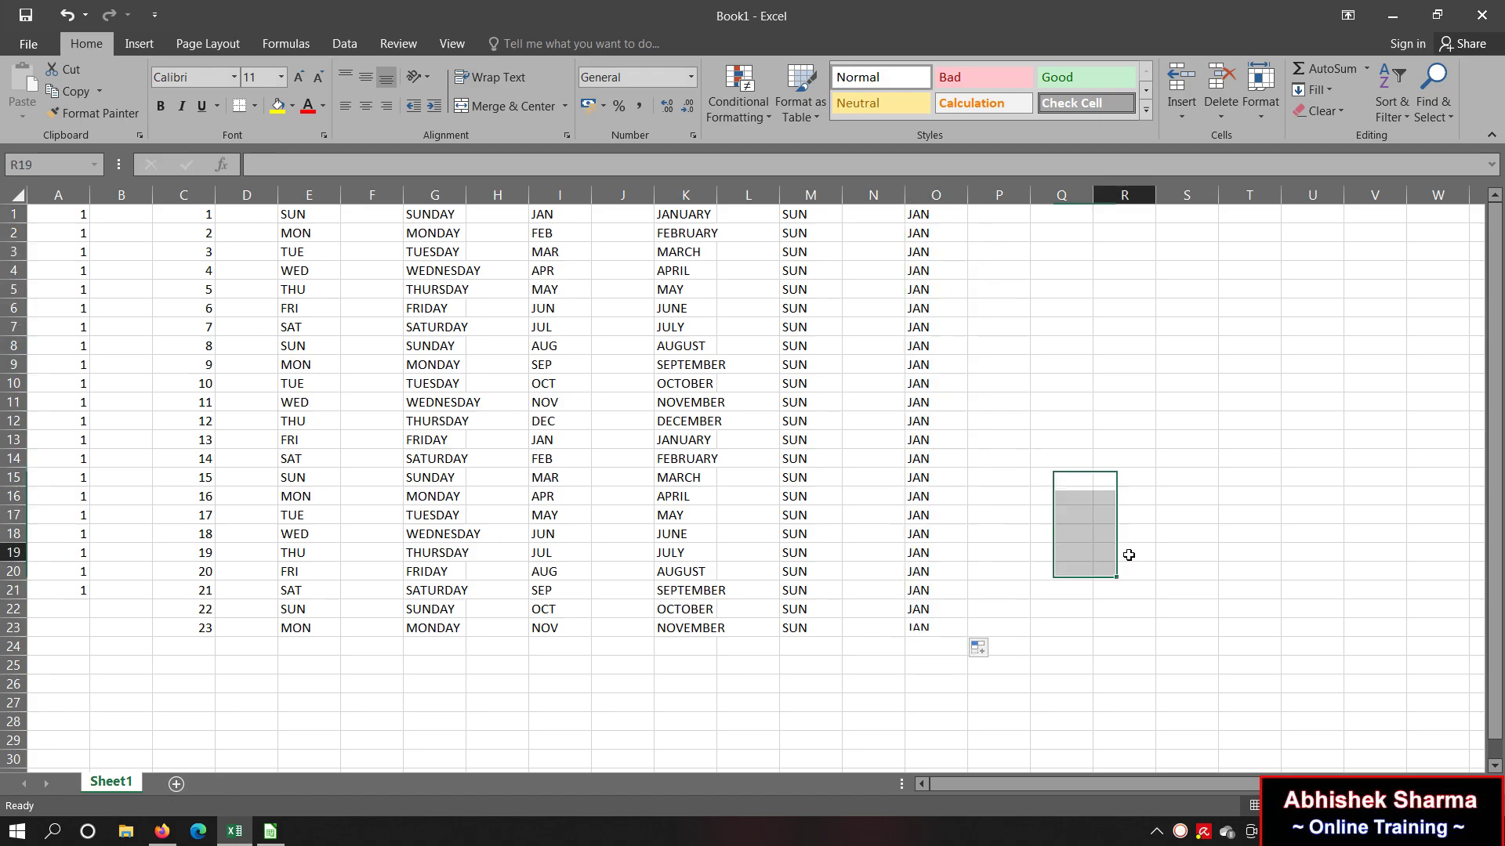
left_click(270, 830)
left_click(422, 159)
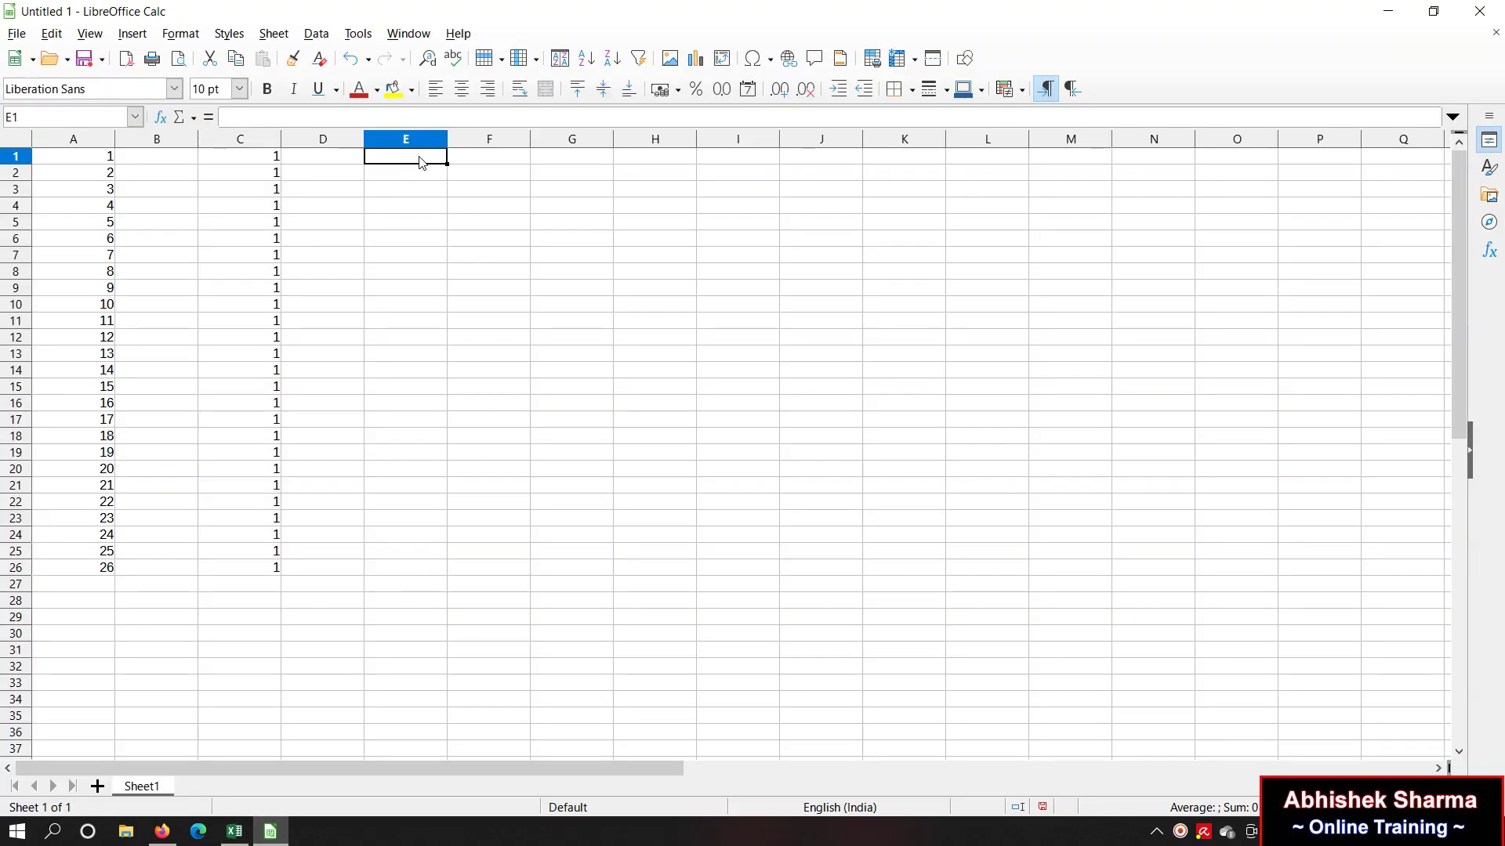
Step: Enter SUN in E1 and fill day names down to E24
type("SUN")
key("Return")
left_click(414, 157)
left_click_drag(446, 162, 464, 546)
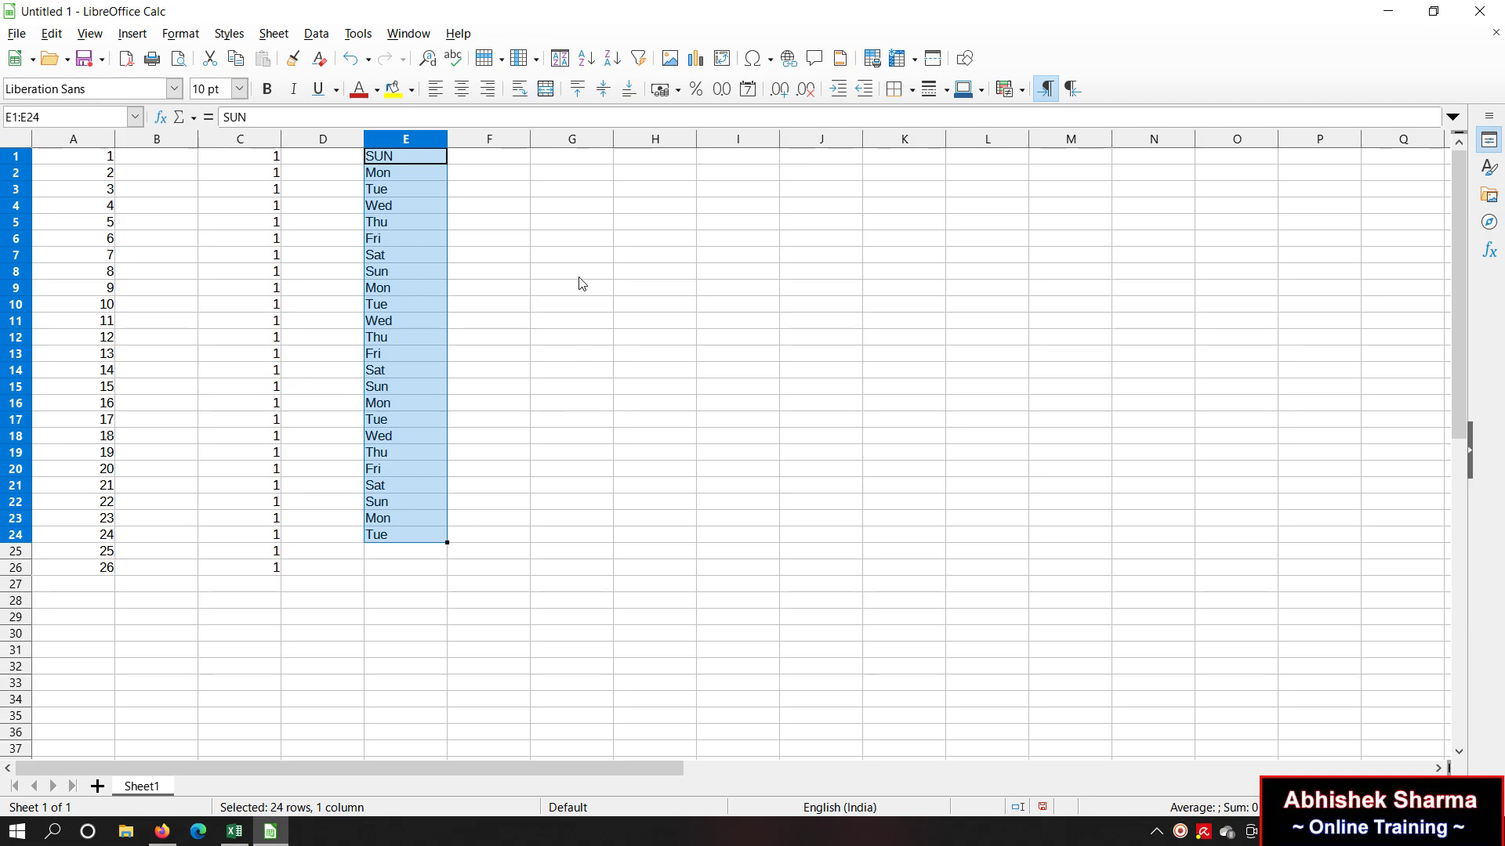
Step: Enter SUNDAY in G1 and fill weekday names down to G26
left_click(555, 160)
type("SU")
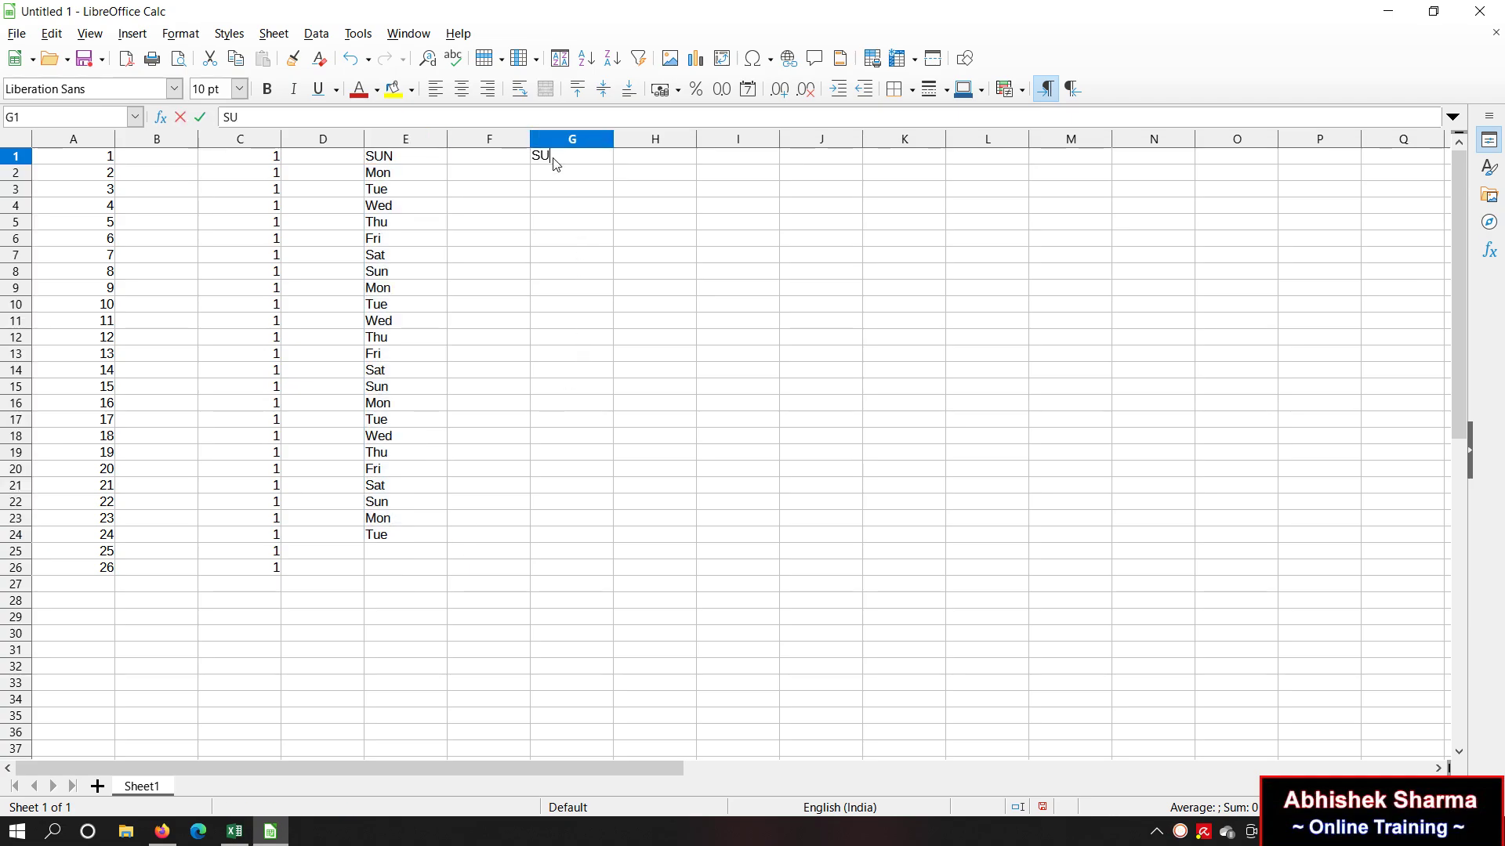
type("NDAY")
key("Return")
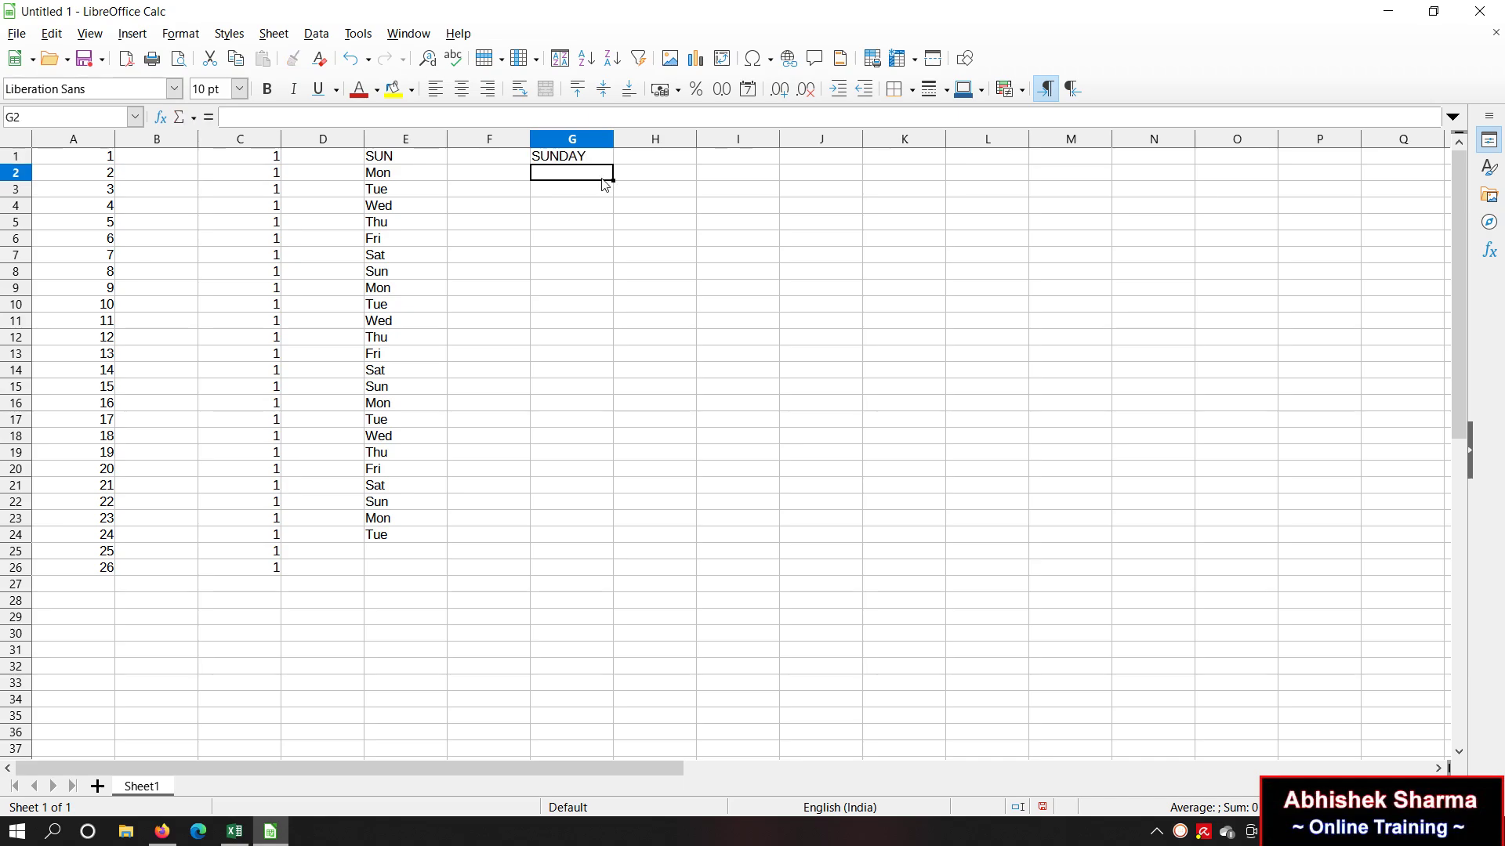
left_click(593, 156)
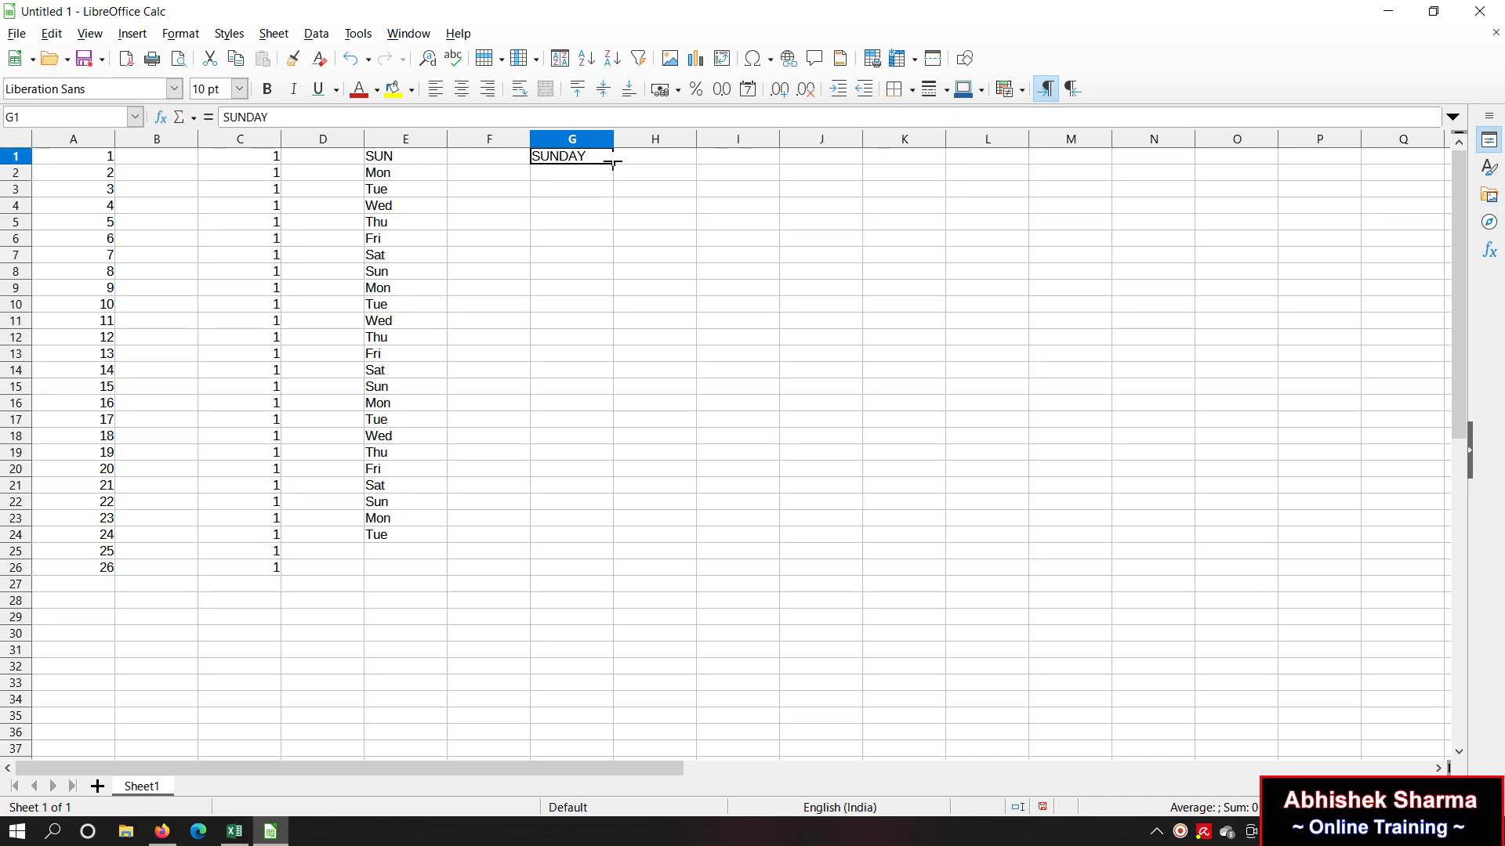
left_click_drag(614, 163, 605, 580)
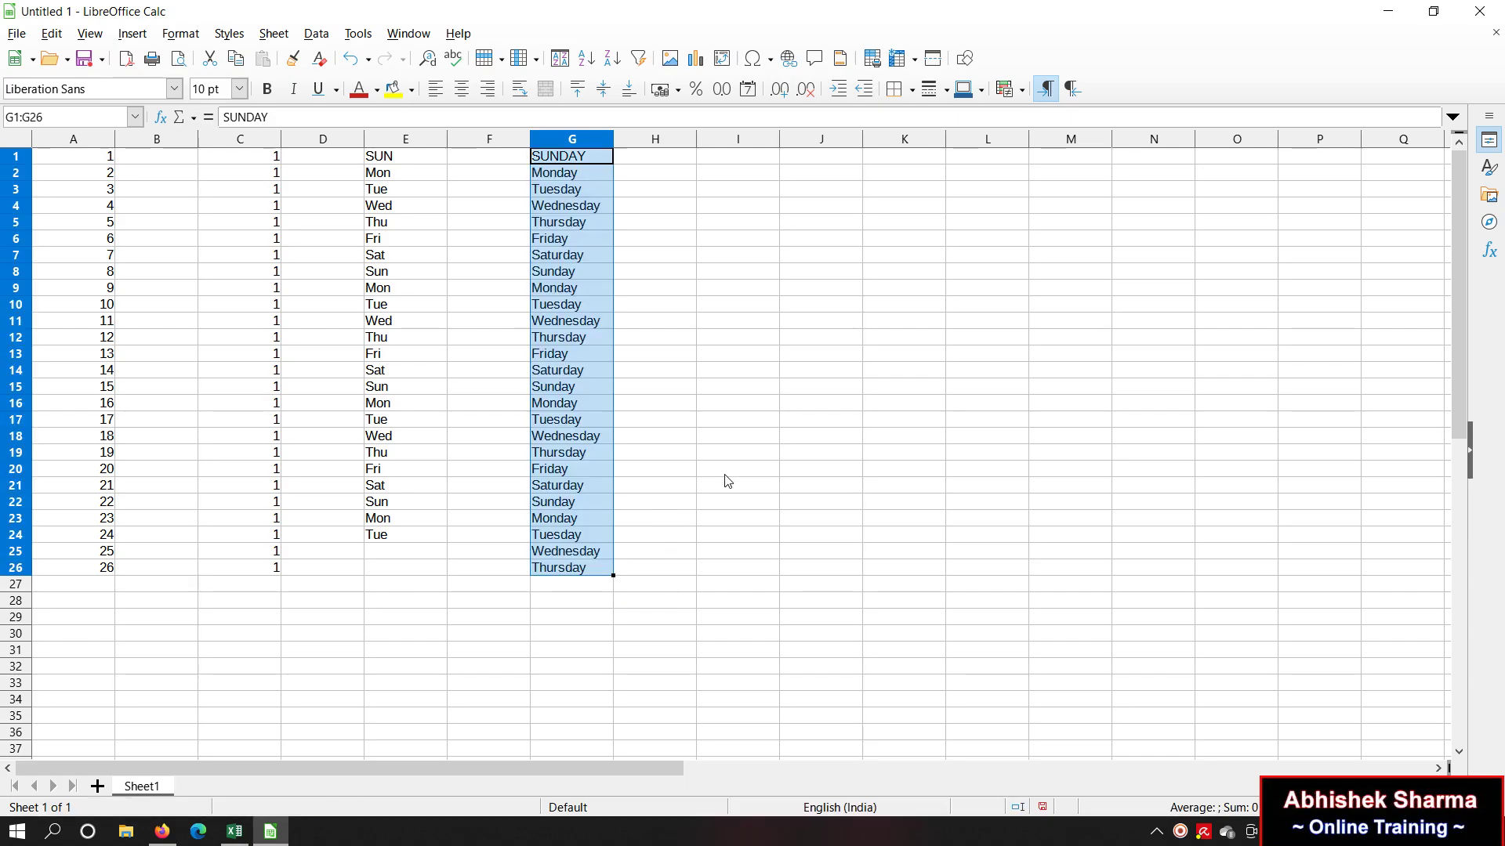
left_click(738, 139)
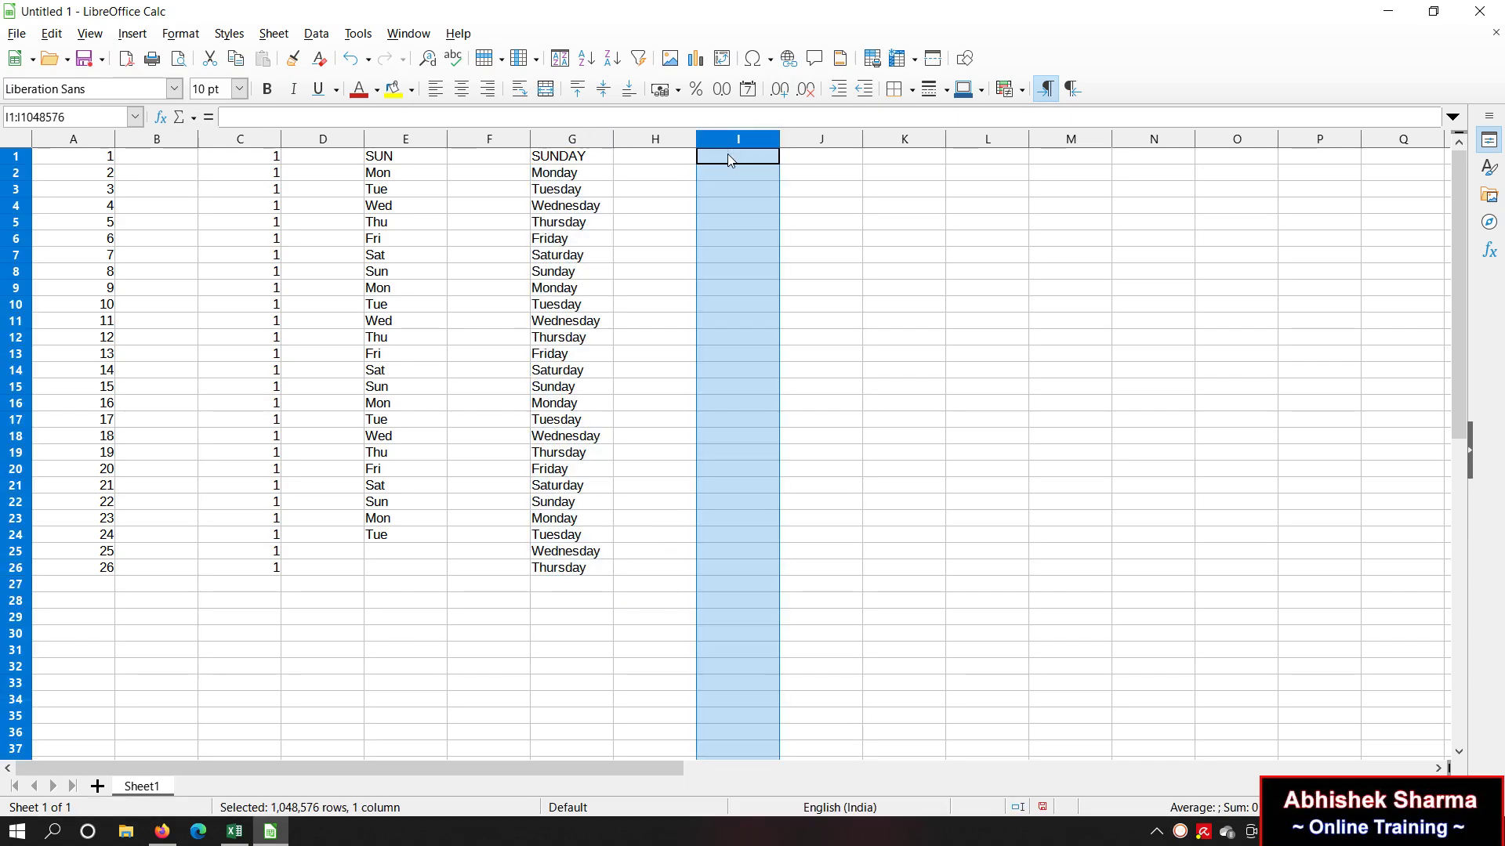
Step: Enter JAN in I1 and fill month names down to I26
left_click(729, 159)
type("JAN")
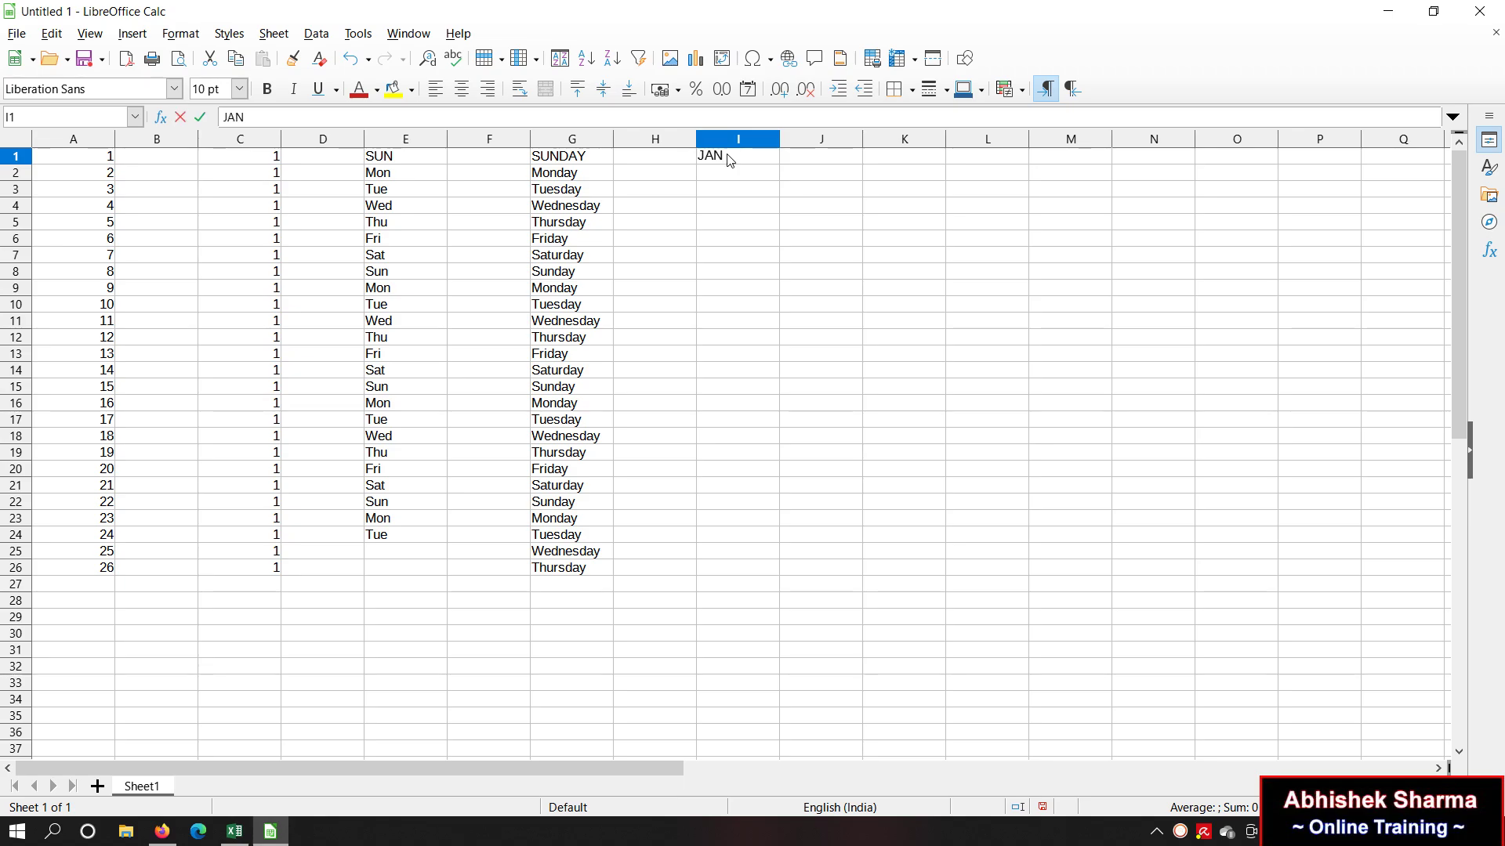
left_click(796, 205)
left_click(748, 157)
left_click_drag(778, 163, 784, 576)
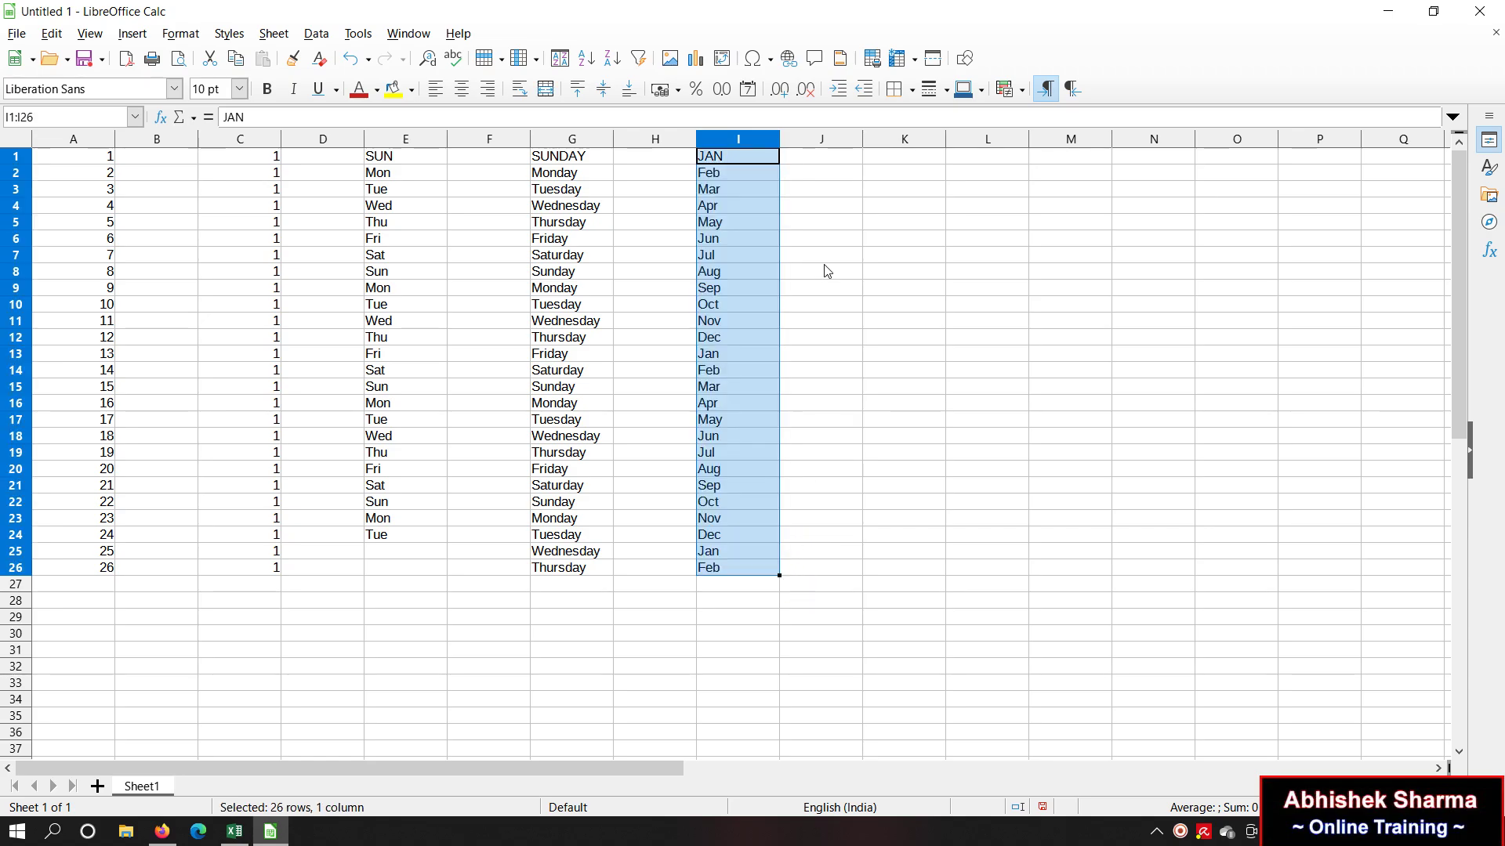
Step: Enter JANUARY in K1 and fill full month names down to K26
left_click(884, 160)
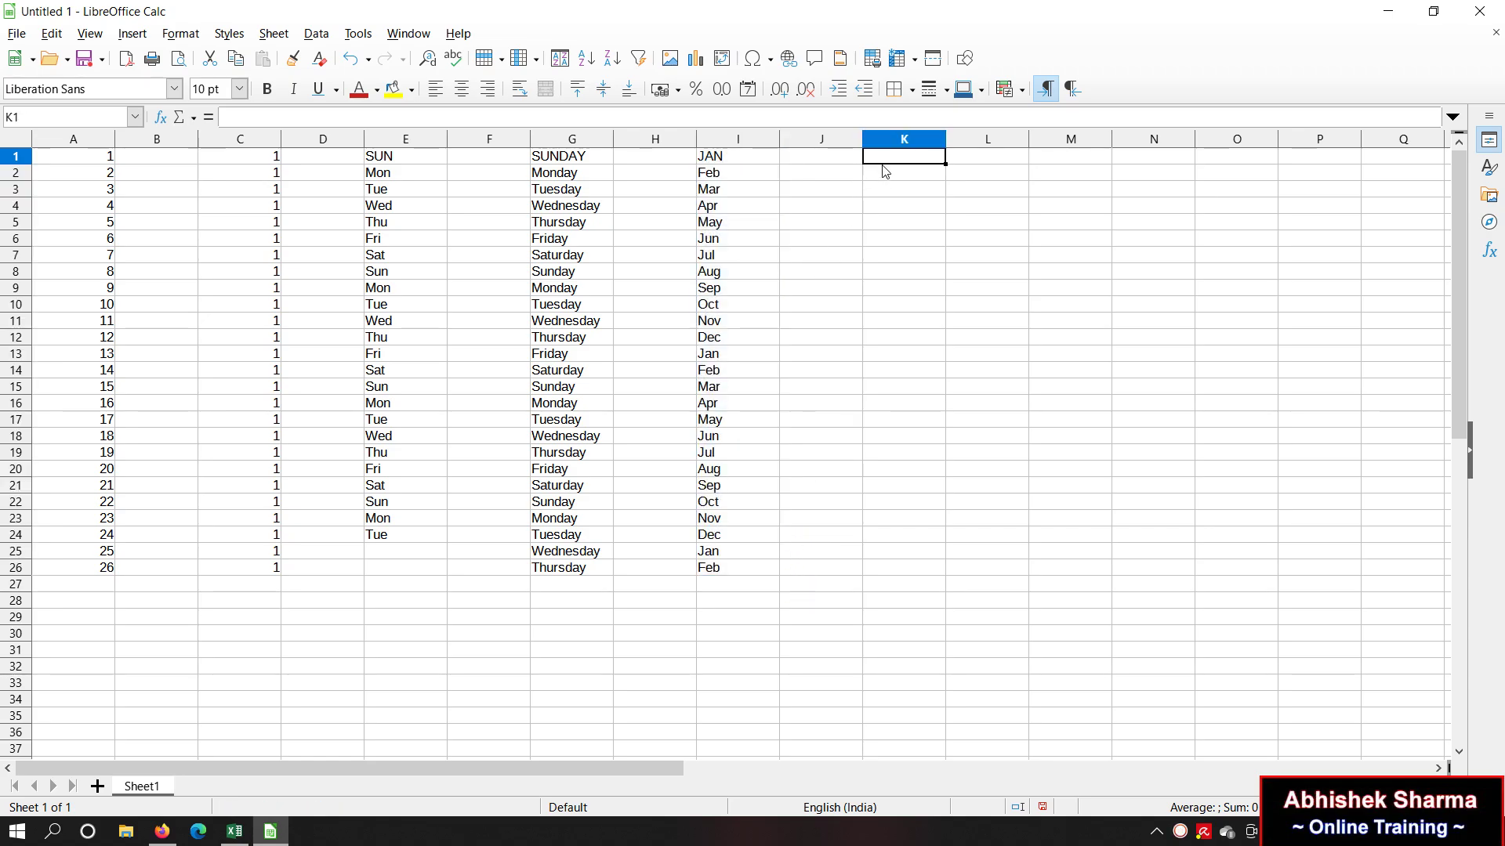
type("JANUARY")
left_click(966, 210)
left_click(932, 162)
left_click_drag(944, 165, 955, 580)
Step: Enter JAN in M1 and M2, then copy it down to M26
left_click(1072, 156)
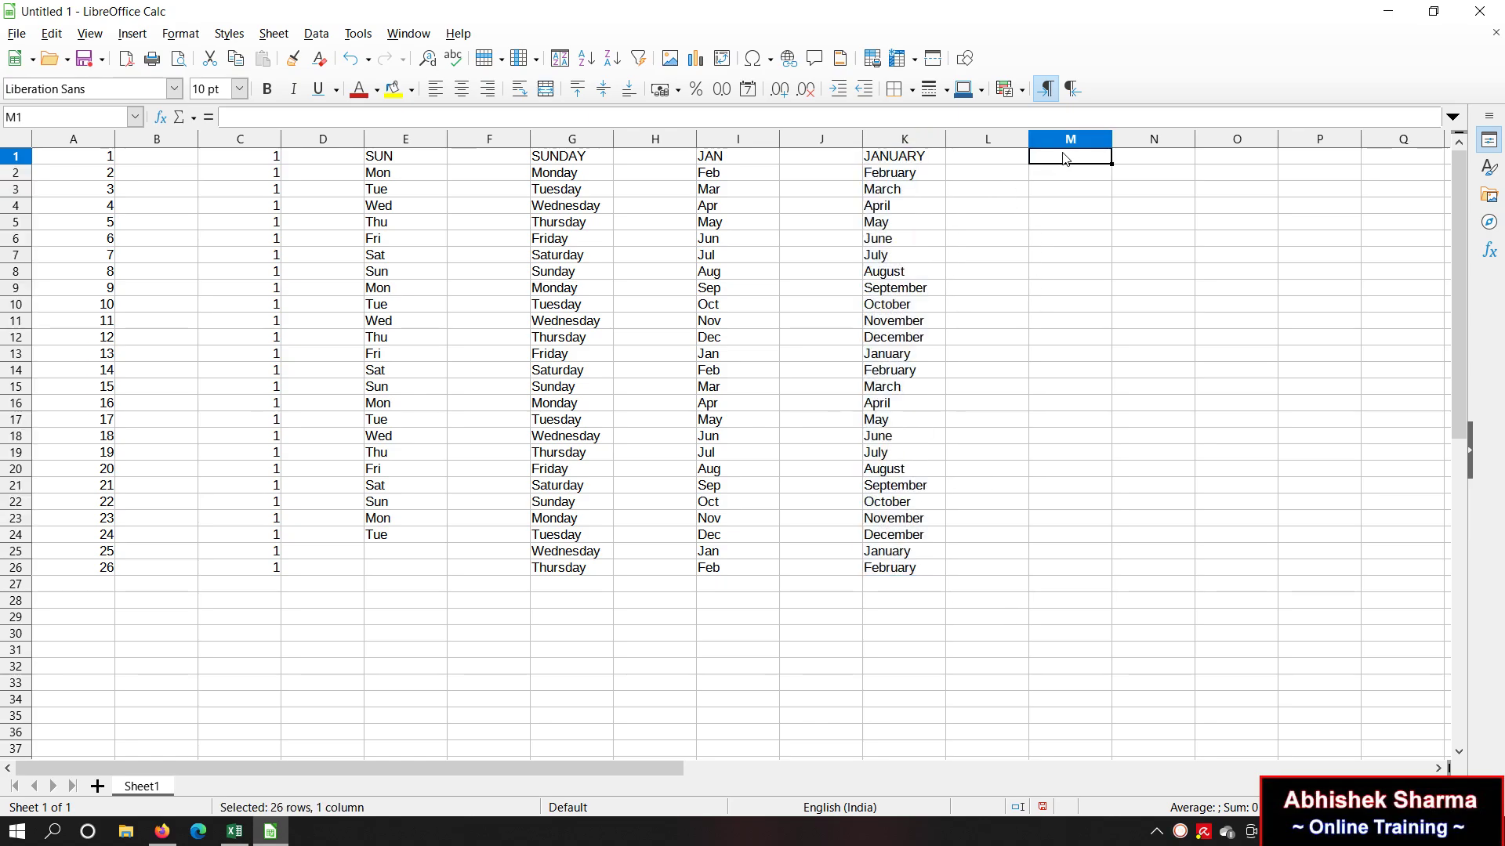
type("JAN")
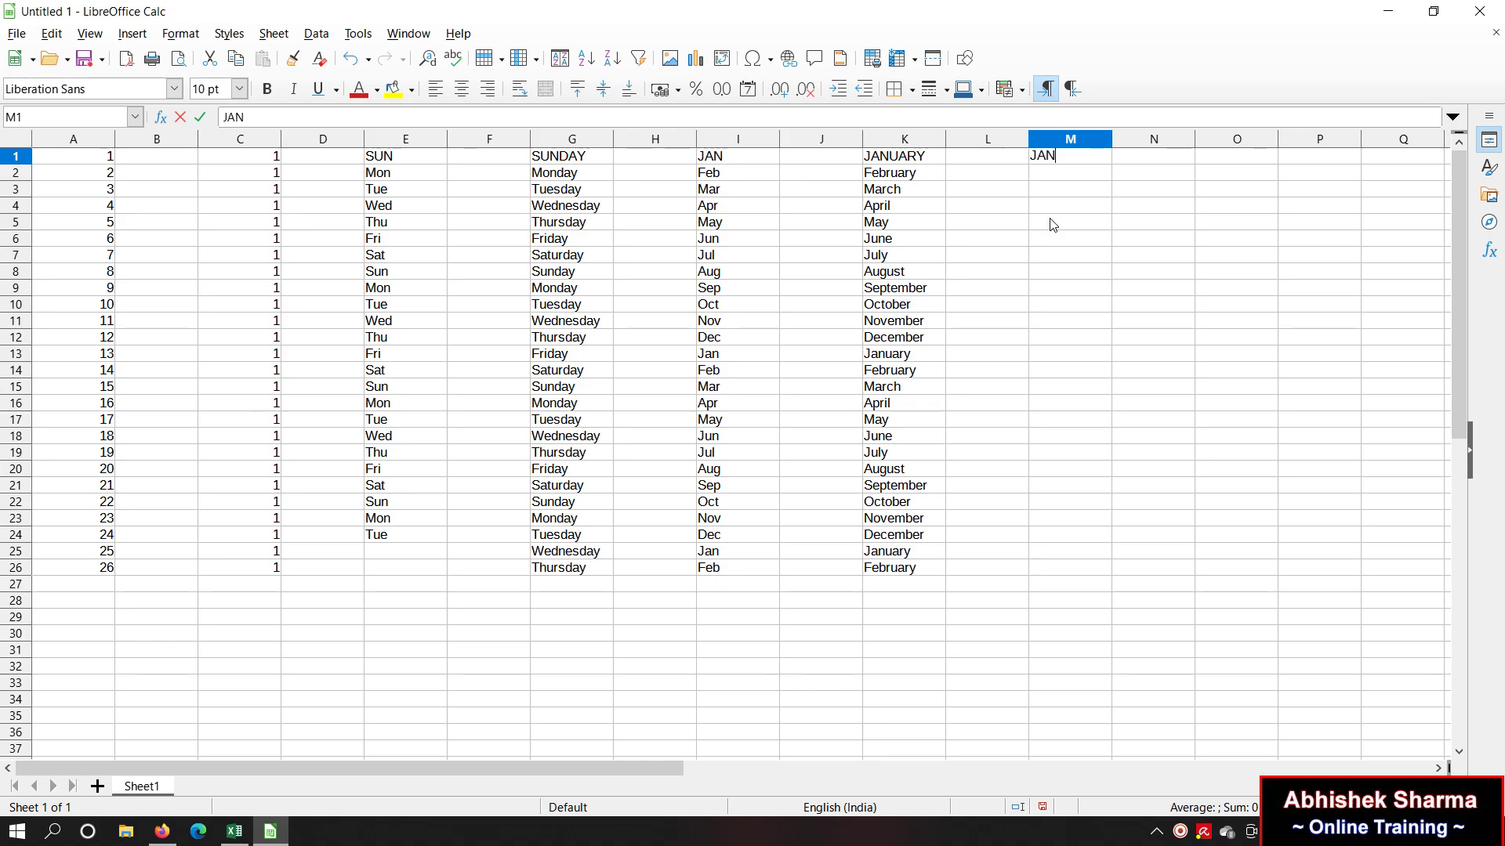
left_click(1061, 174)
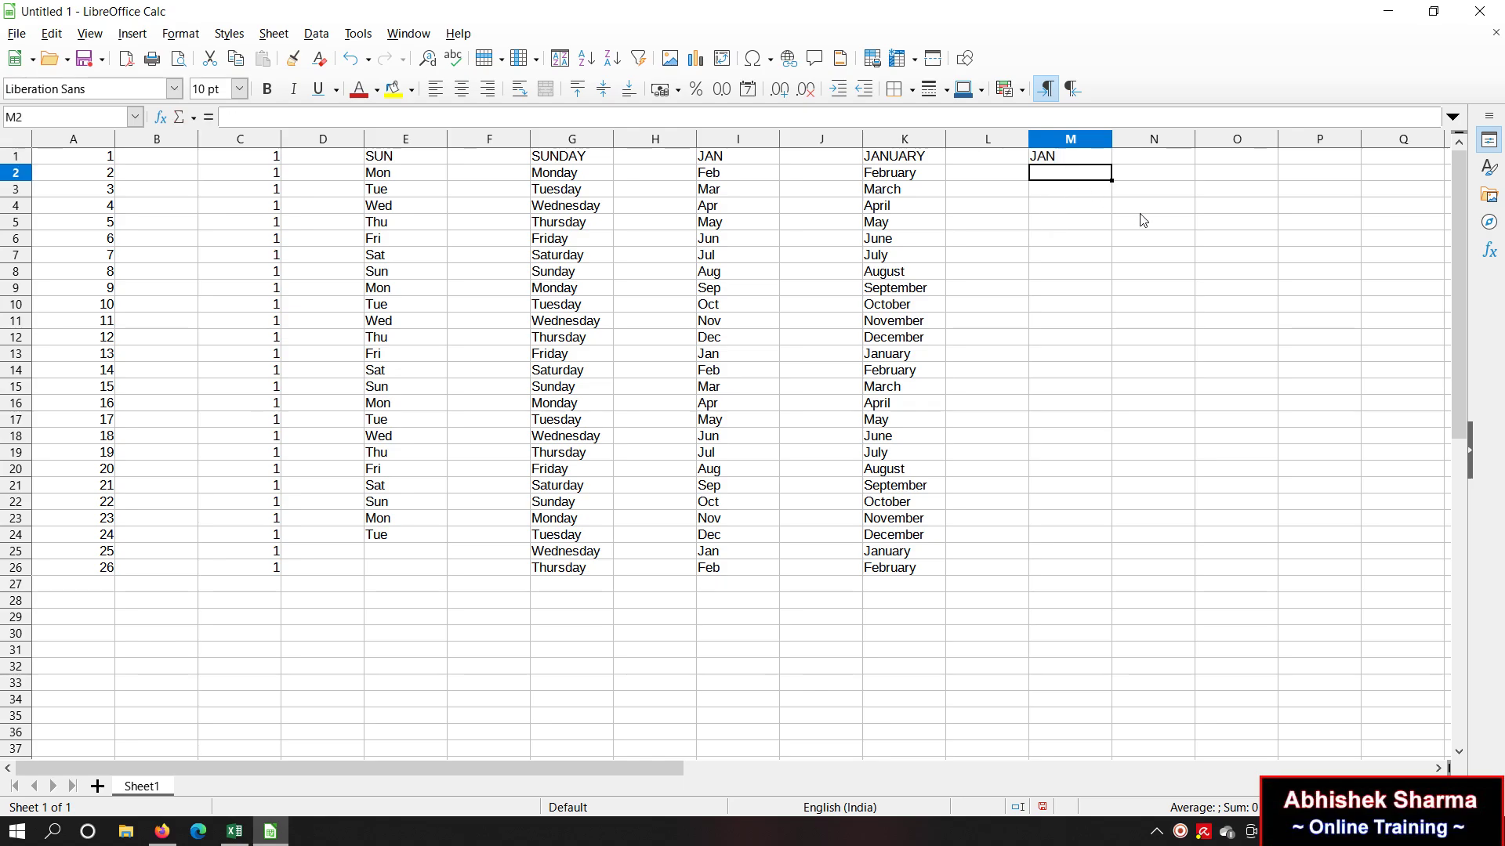
type("JAN")
left_click(1090, 161)
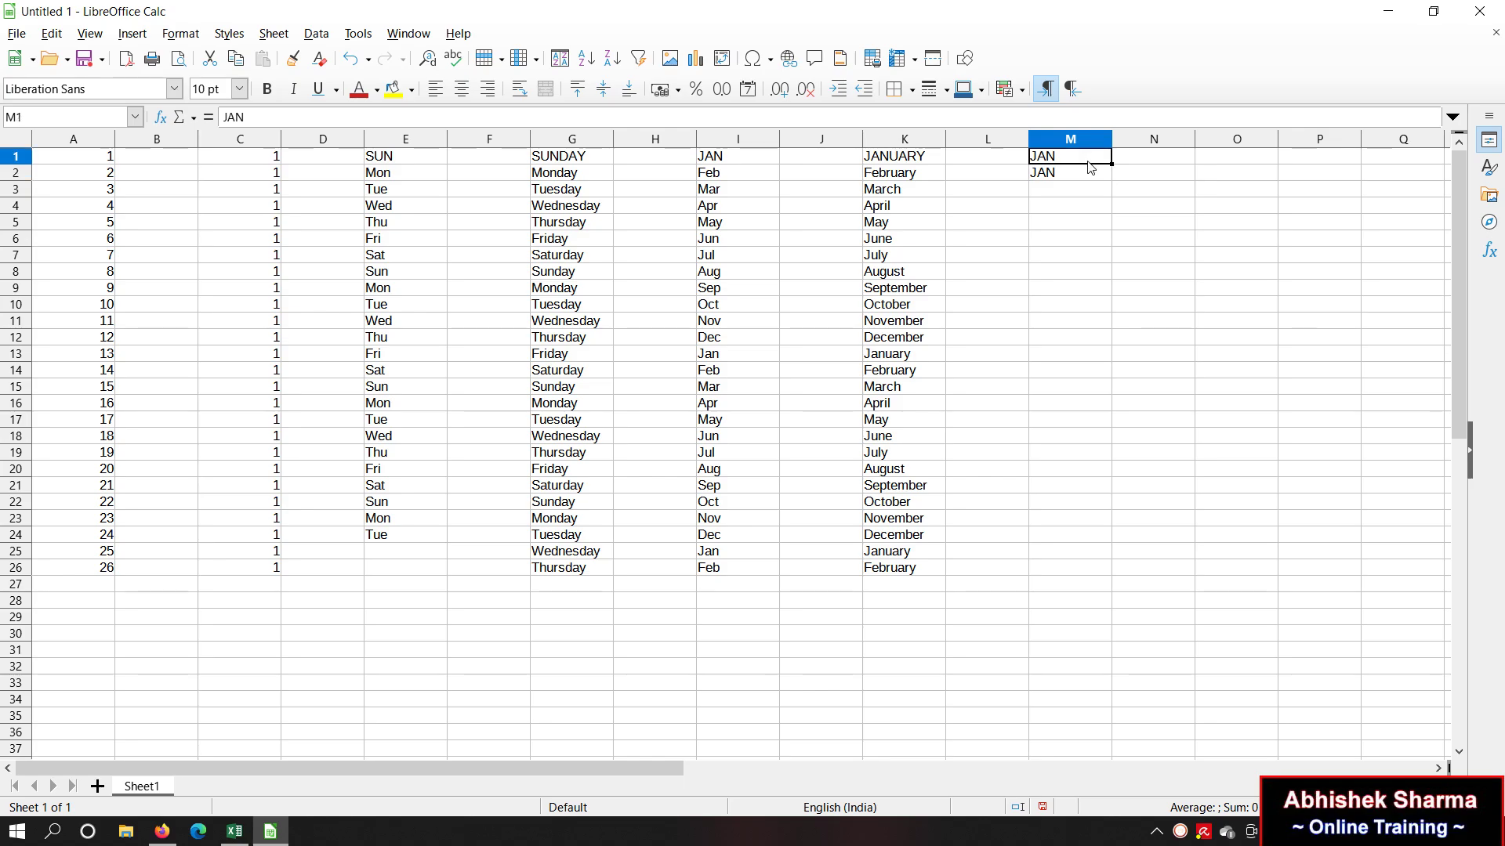
left_click(1090, 171, "shift")
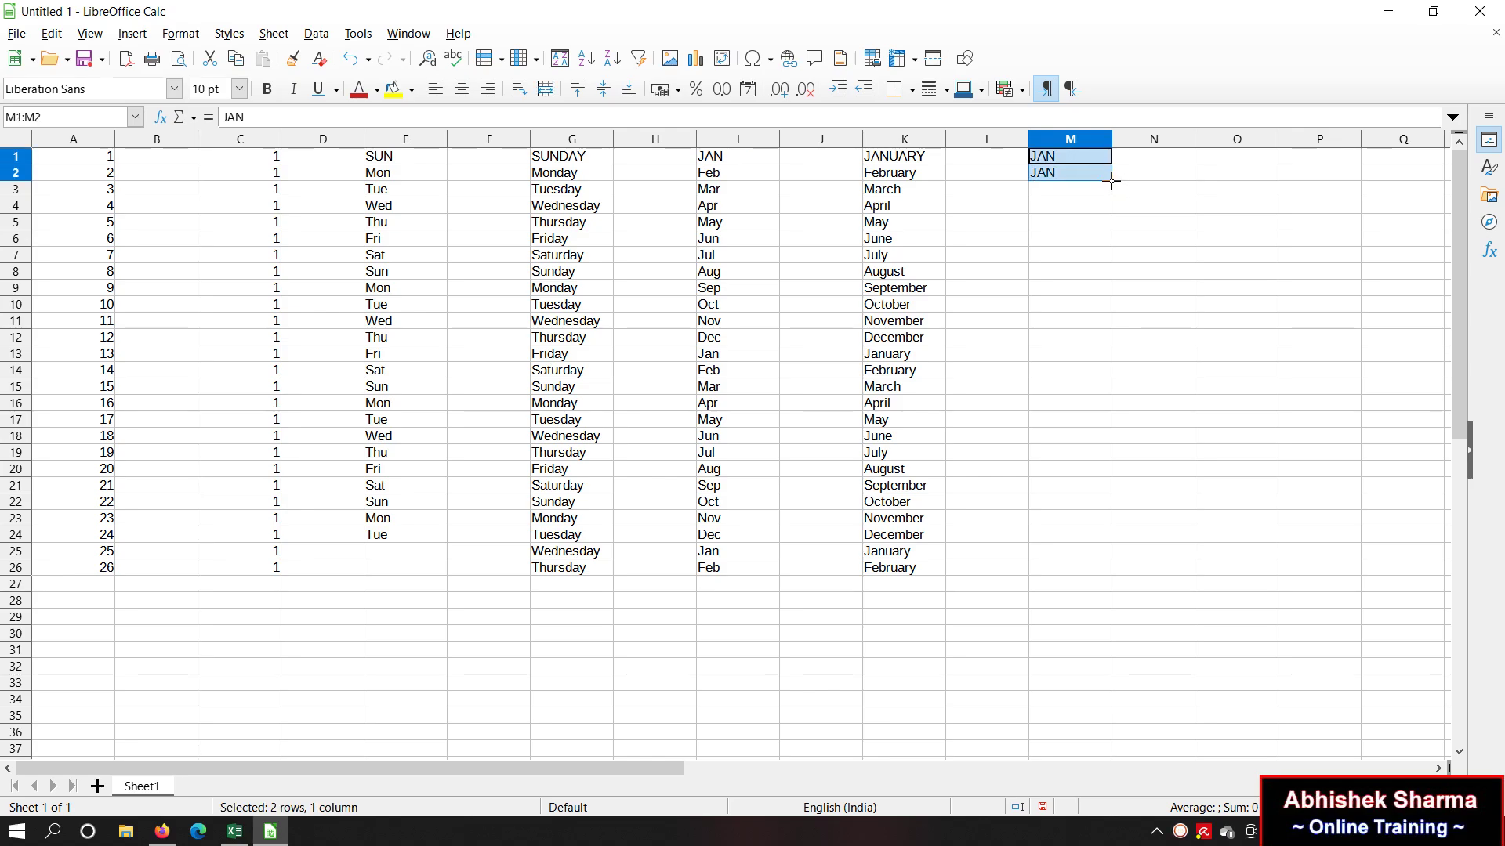
left_click_drag(1111, 182, 1109, 572)
left_click(1230, 550)
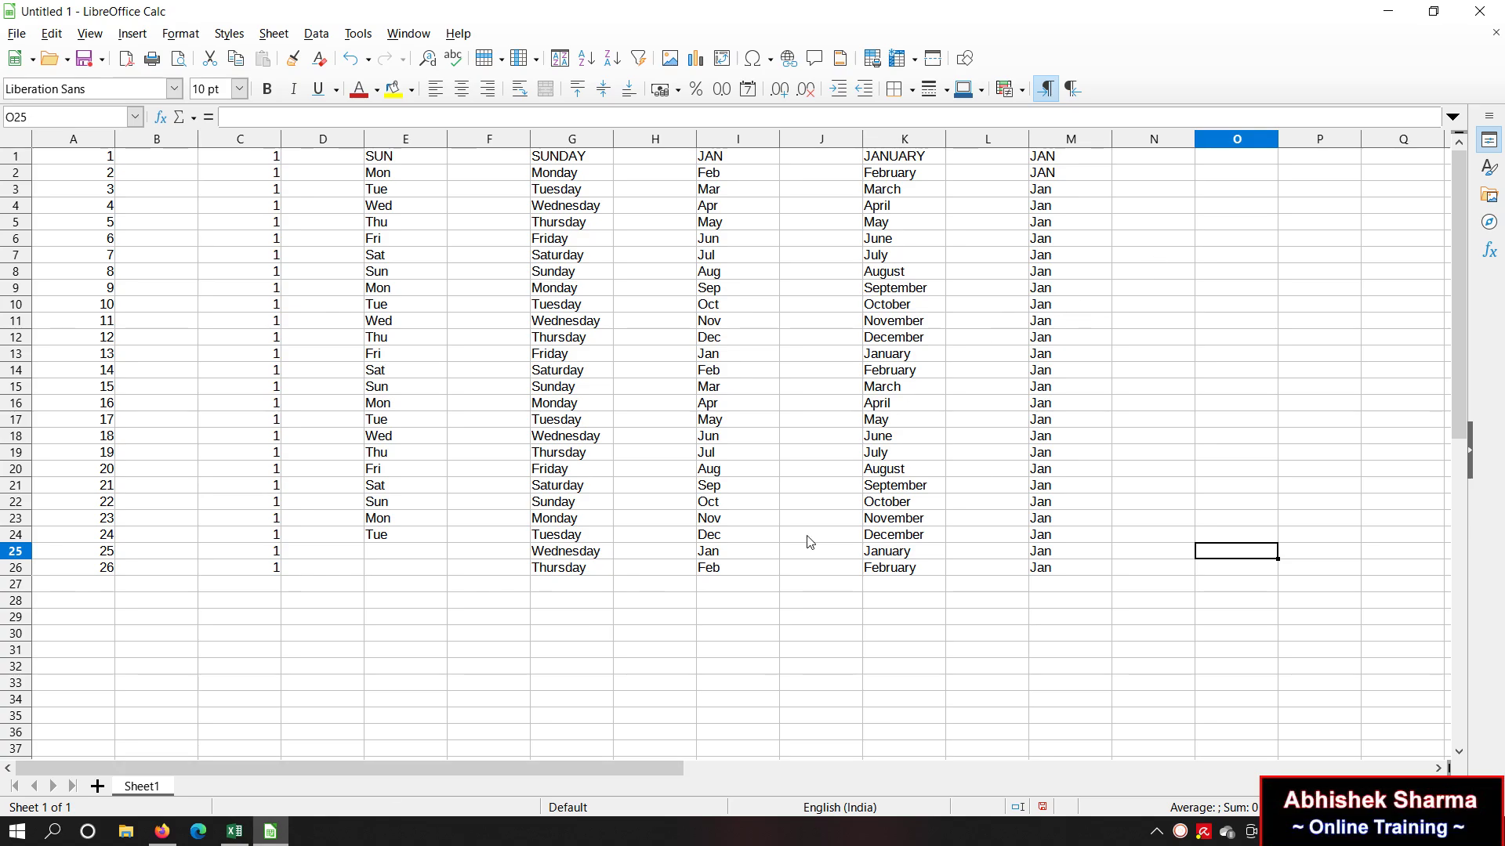
left_click(1162, 339)
Step: Discard a stray =SUM( entry and put 5 in N5 and 10 in N6
type("=SUM")
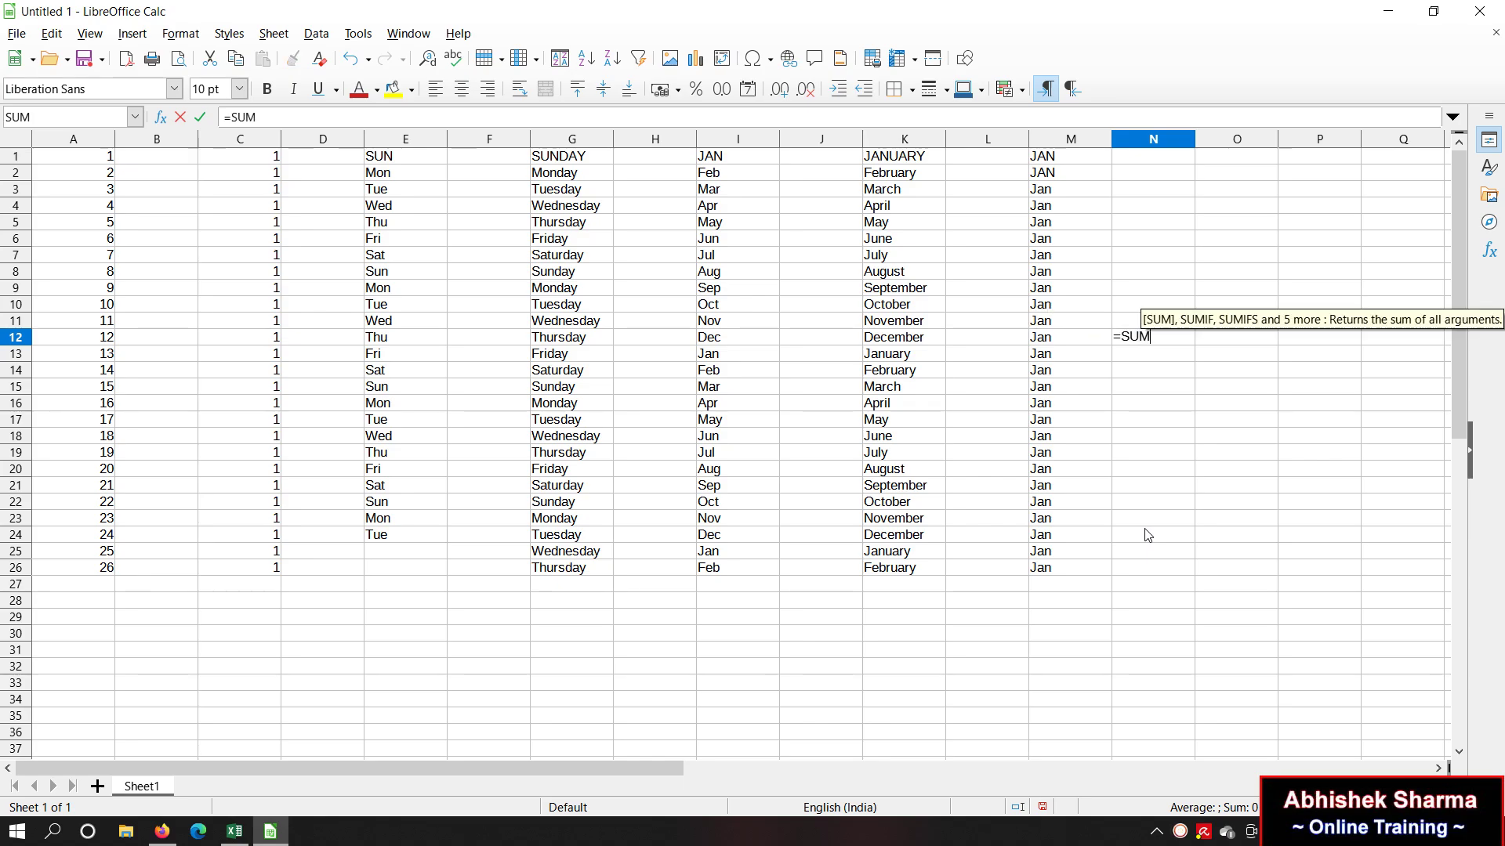
type("(")
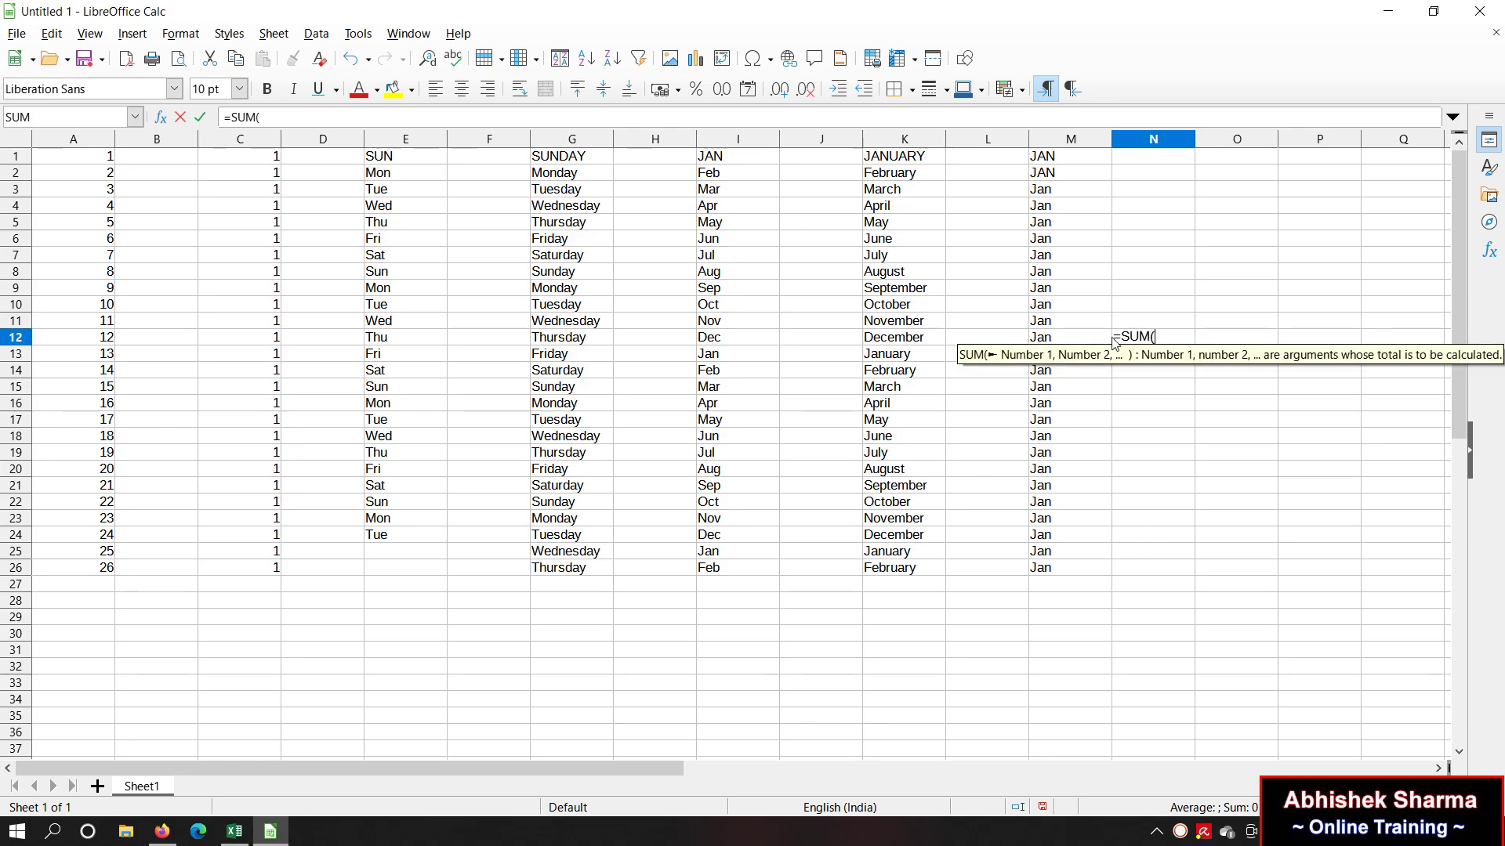
key("BackSpace")
key("BackSpace")
key("BackSpace")
key("BackSpace")
key("BackSpace")
left_click(1176, 226)
type("5")
key("Return")
type("1")
key("Return")
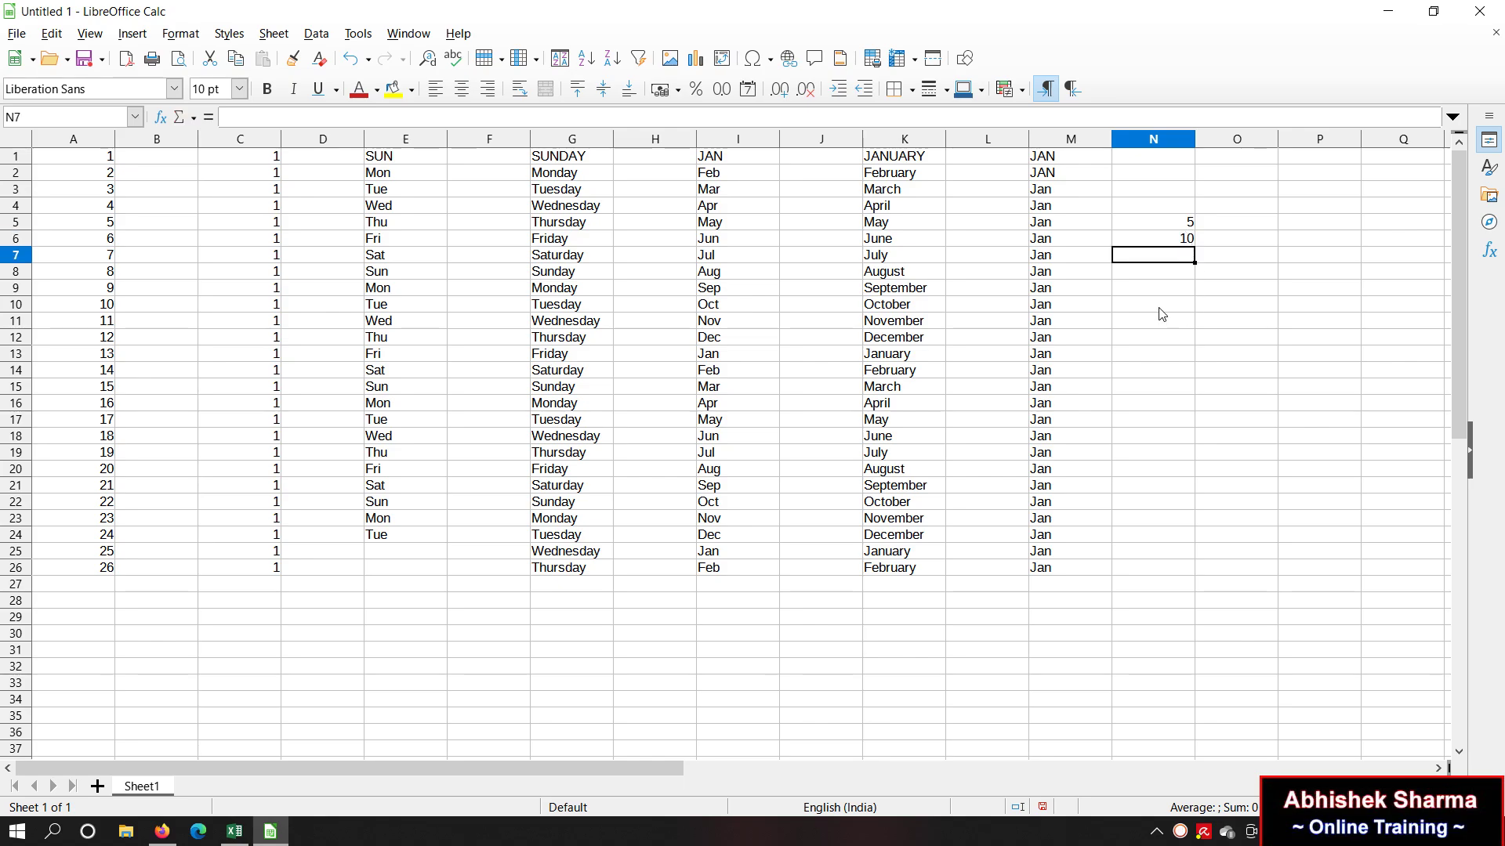
Step: Total N5:N6 in O10 with =SUM(N5:N6), showing 15
left_click(1263, 305)
type("=SUM")
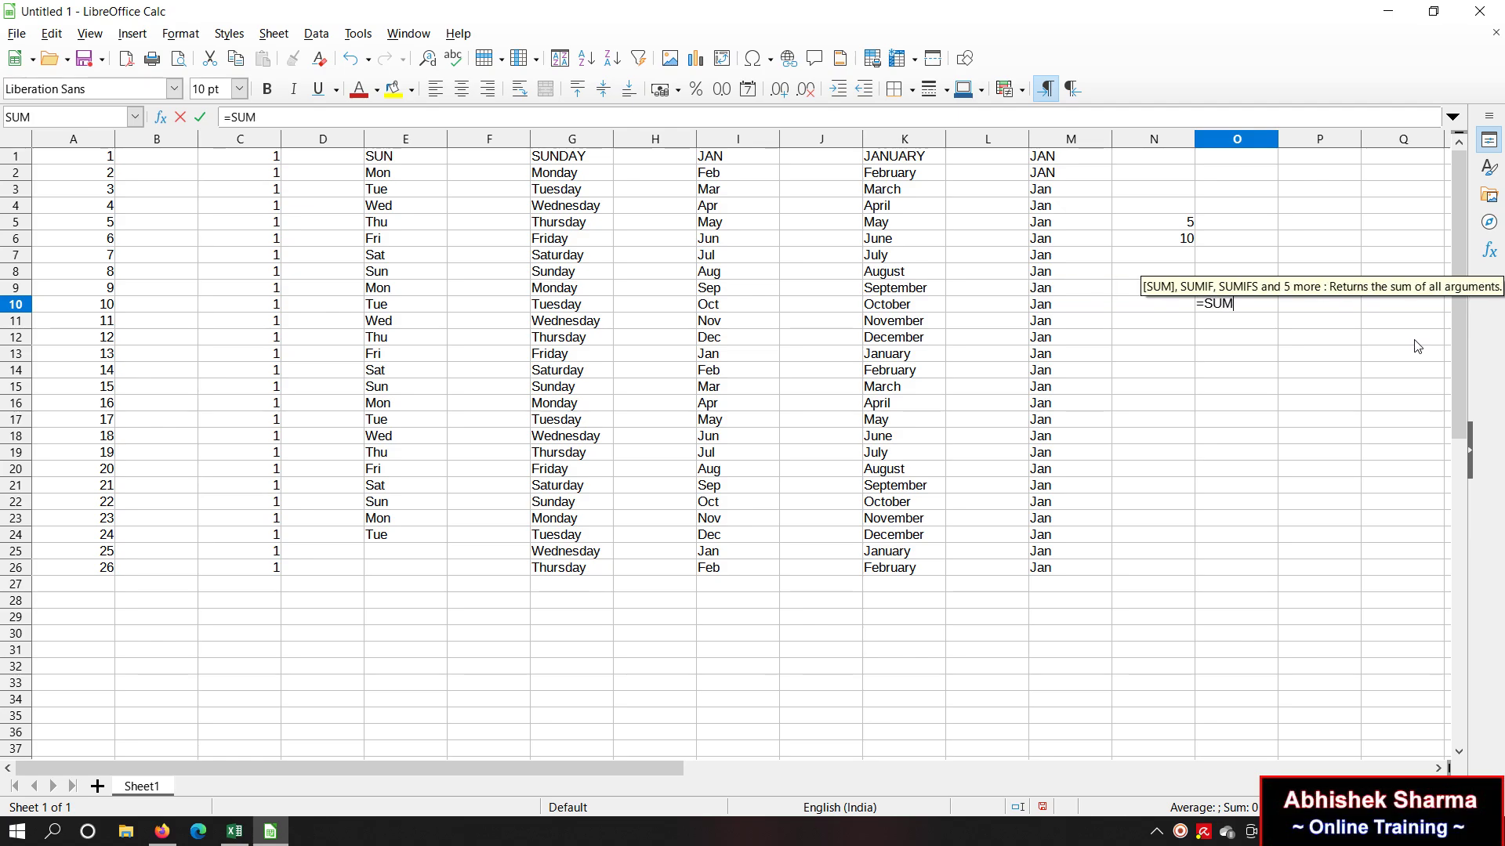
type("(")
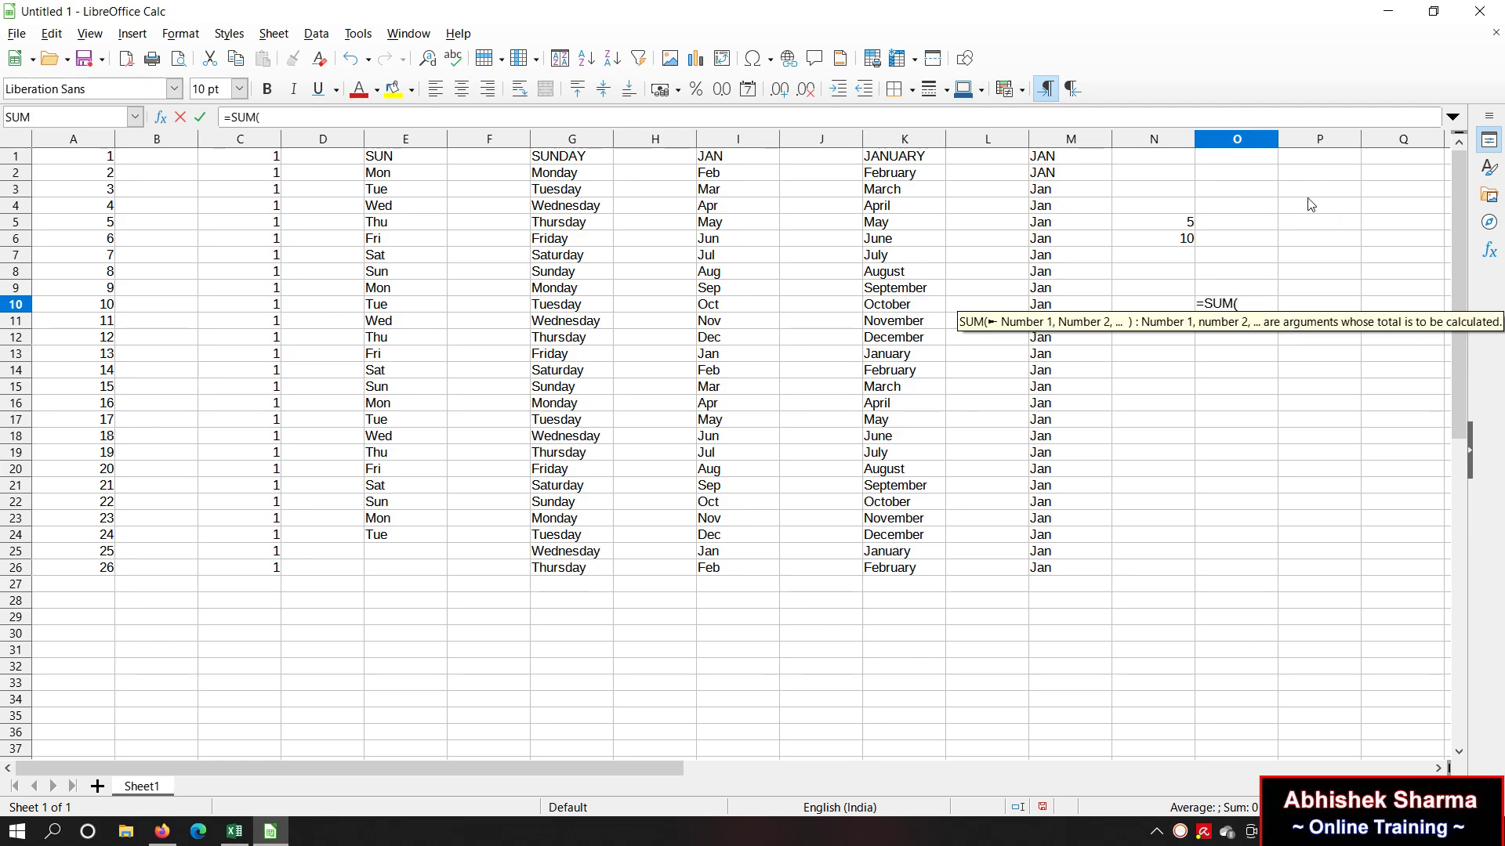
left_click_drag(1159, 226, 1162, 243)
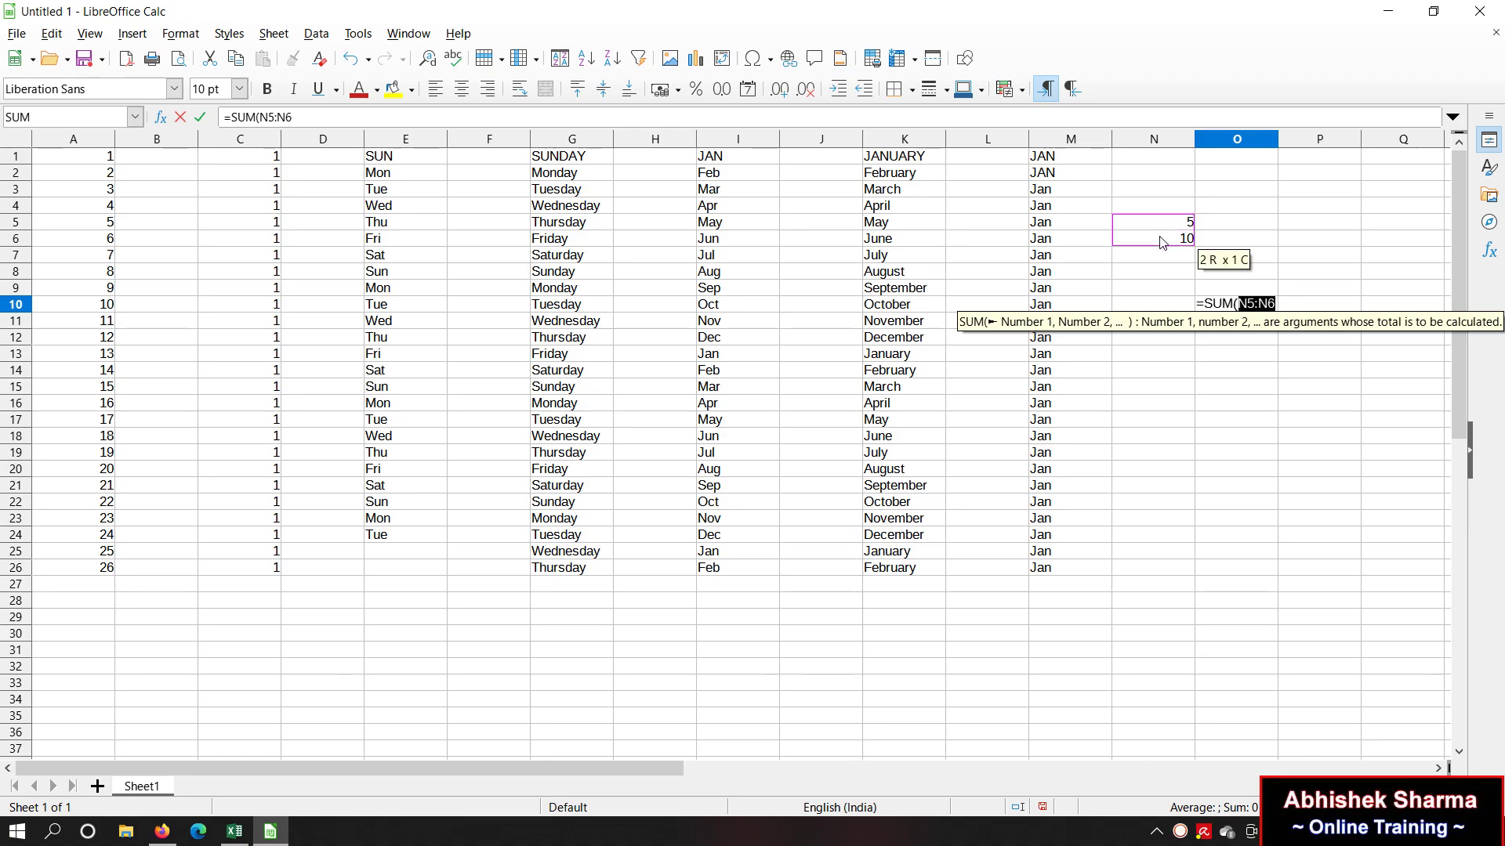
key("Return")
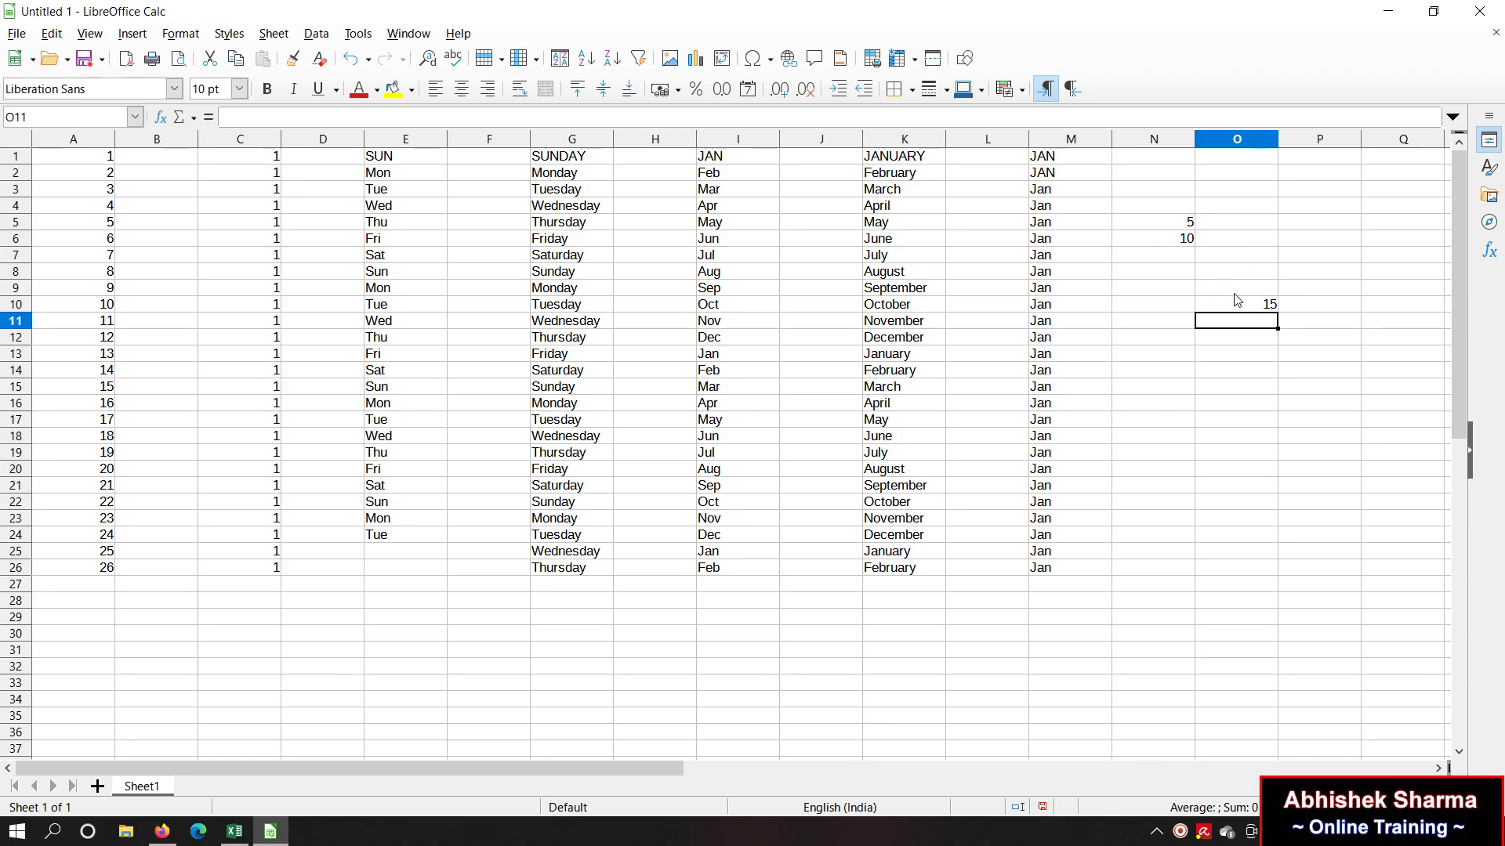
Step: In Excel, enter 2 in Q6 and 10 in Q7
left_click(233, 832)
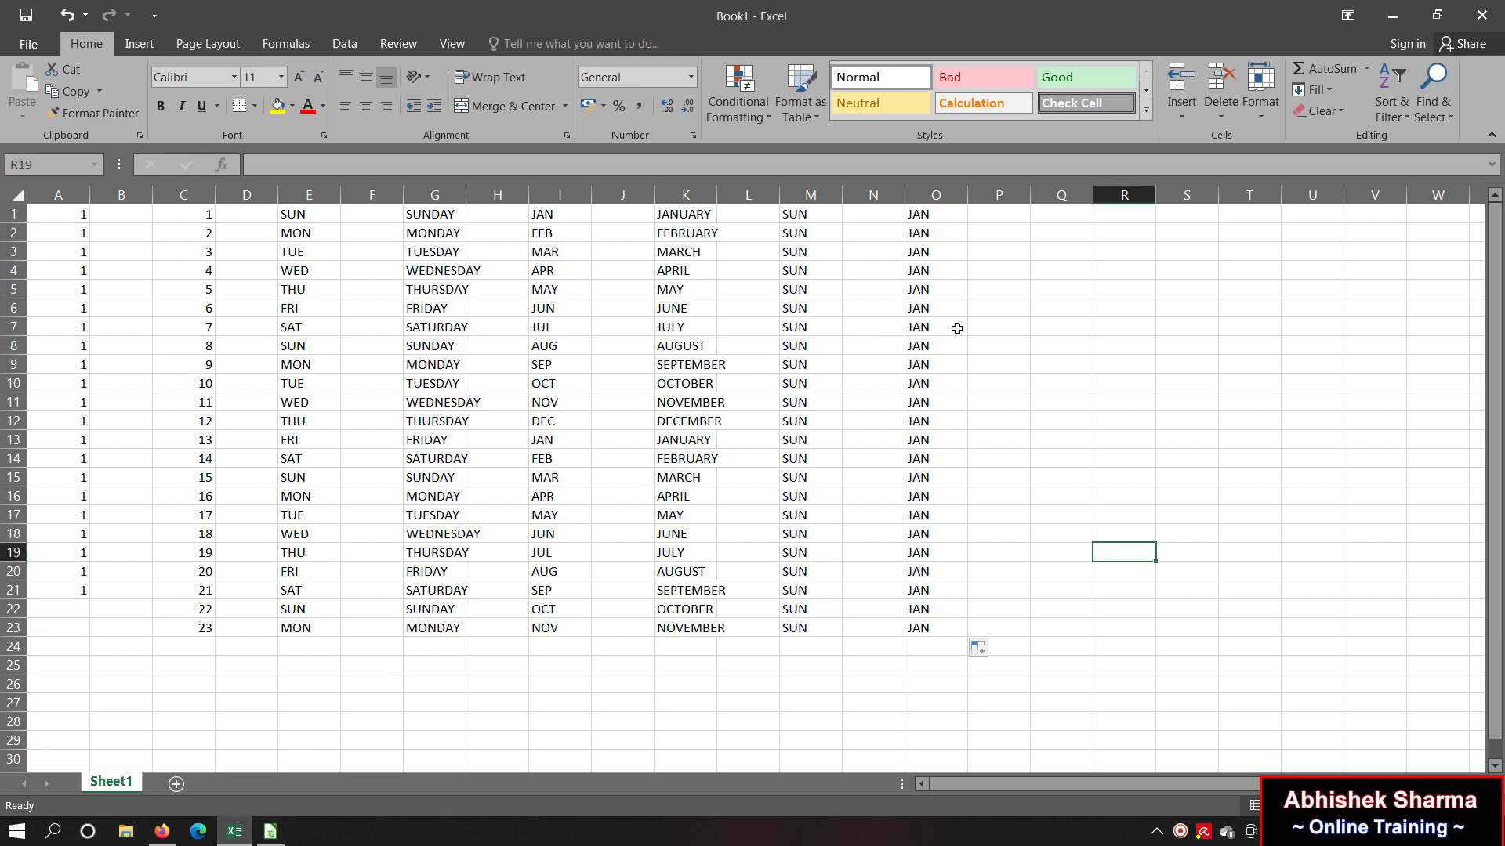
left_click(1072, 308)
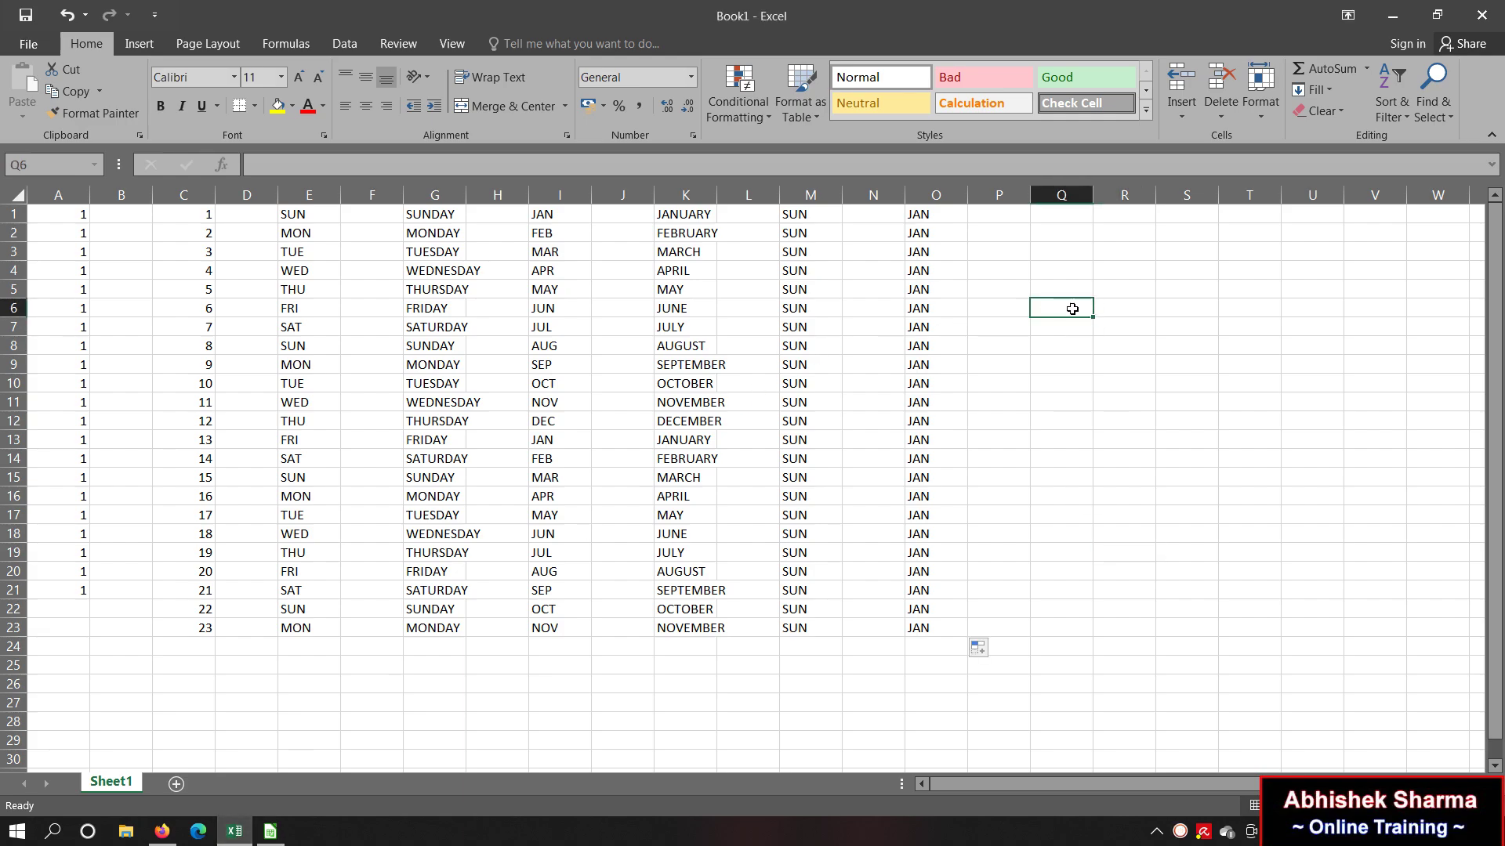
type("2")
key("Return")
type("10")
key("Return")
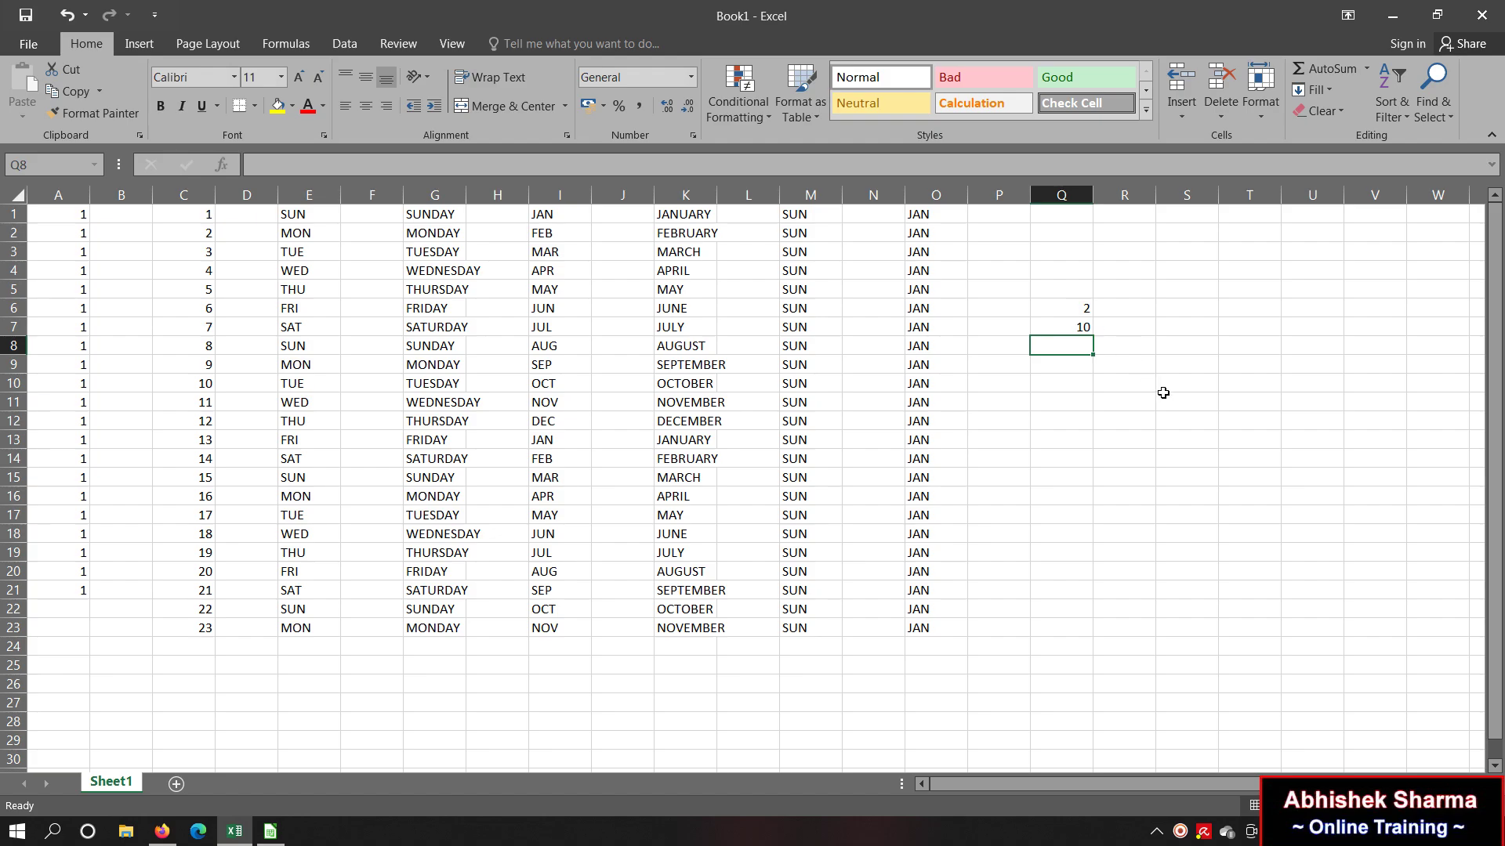
Step: Total Q6:Q7 in S10 with =SUM(Q6:Q7), showing 12, then return to Calc
left_click(1164, 394)
type("=SUM")
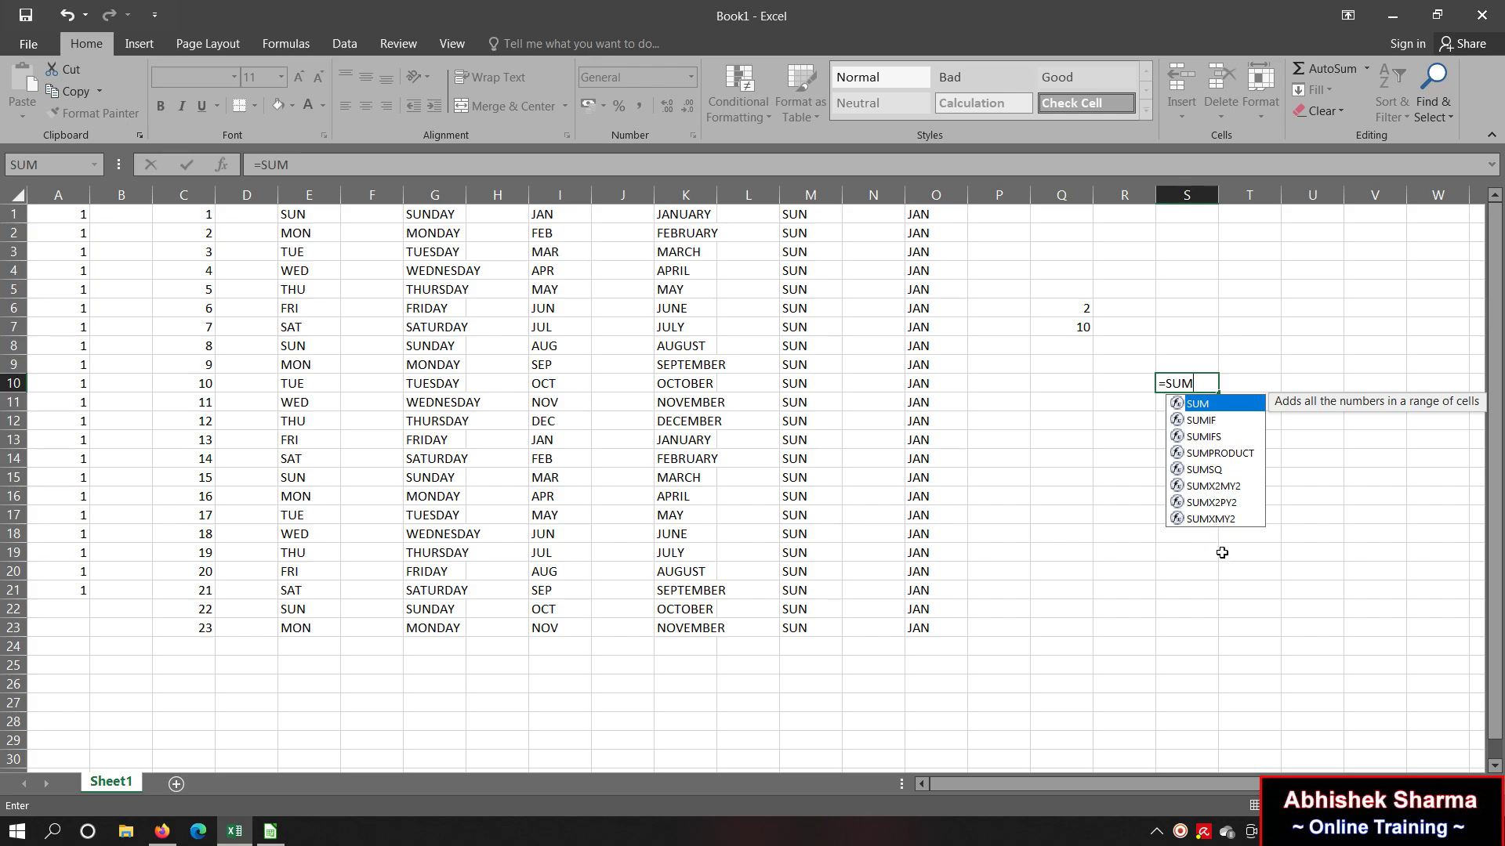
type("(")
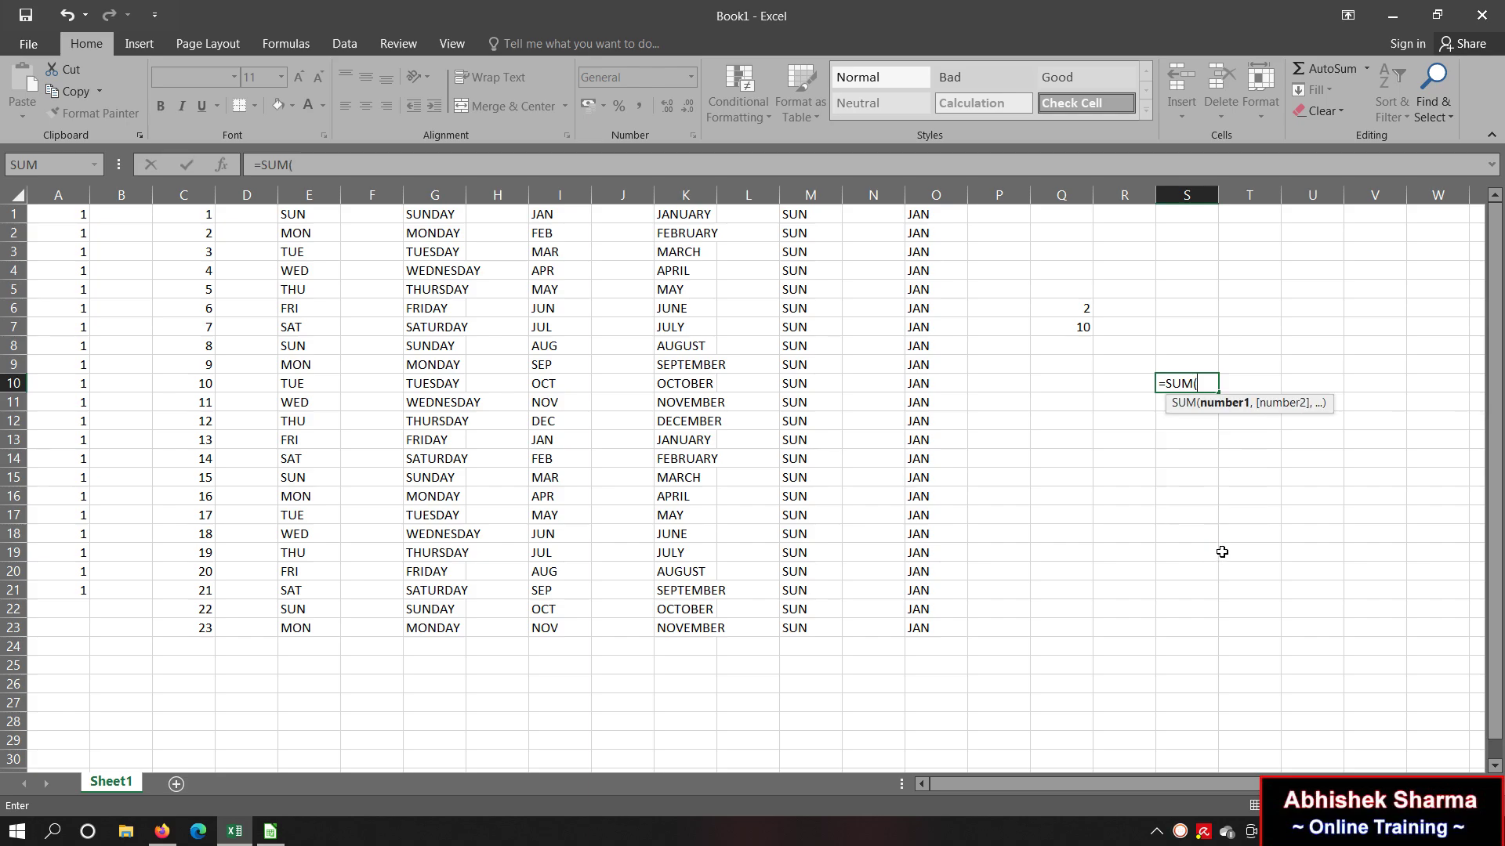
left_click_drag(1067, 311, 1068, 324)
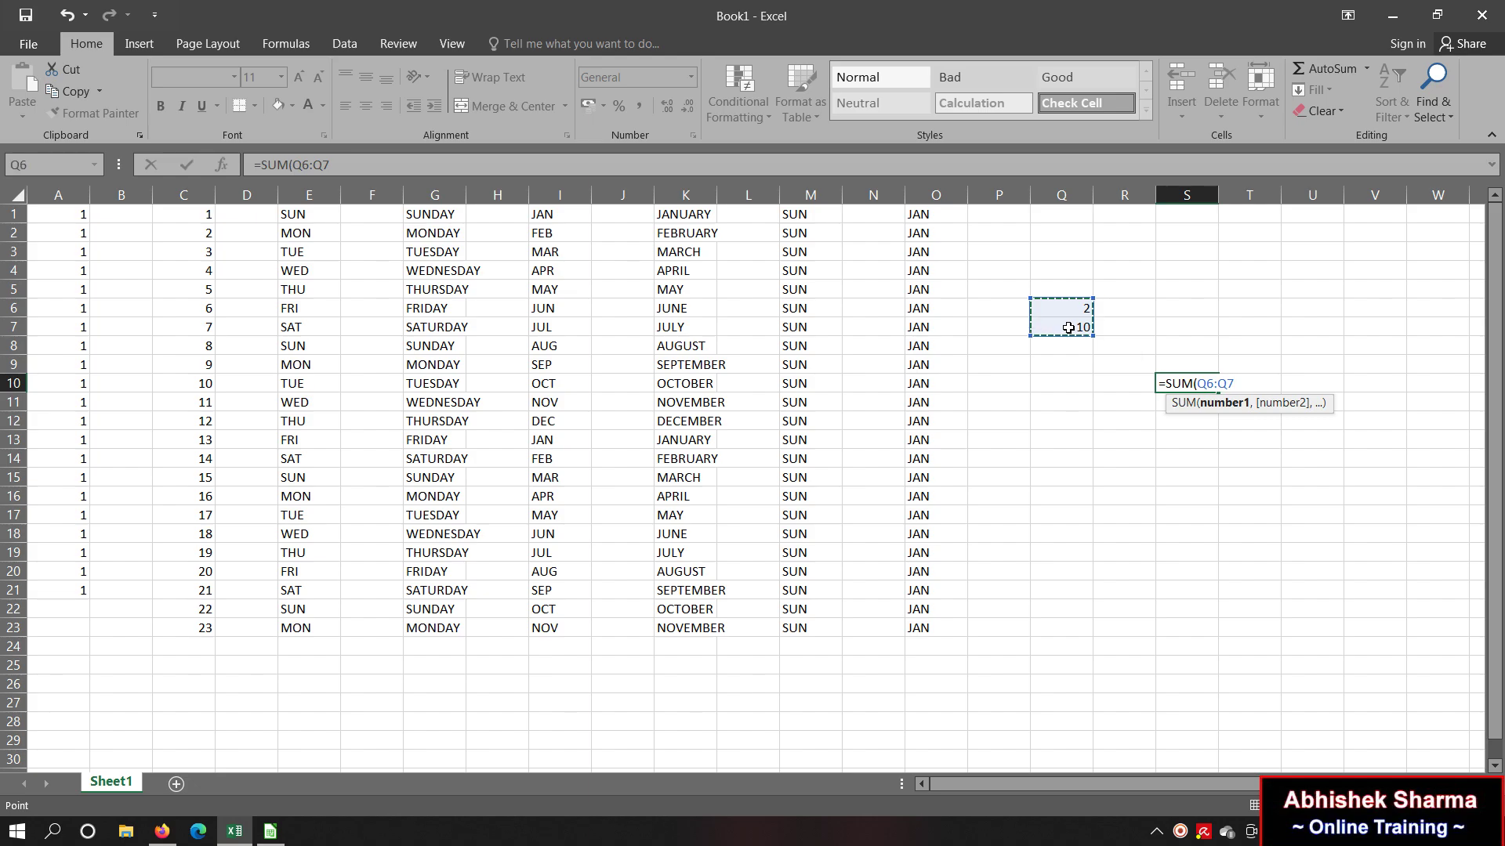
type(")")
key("Return")
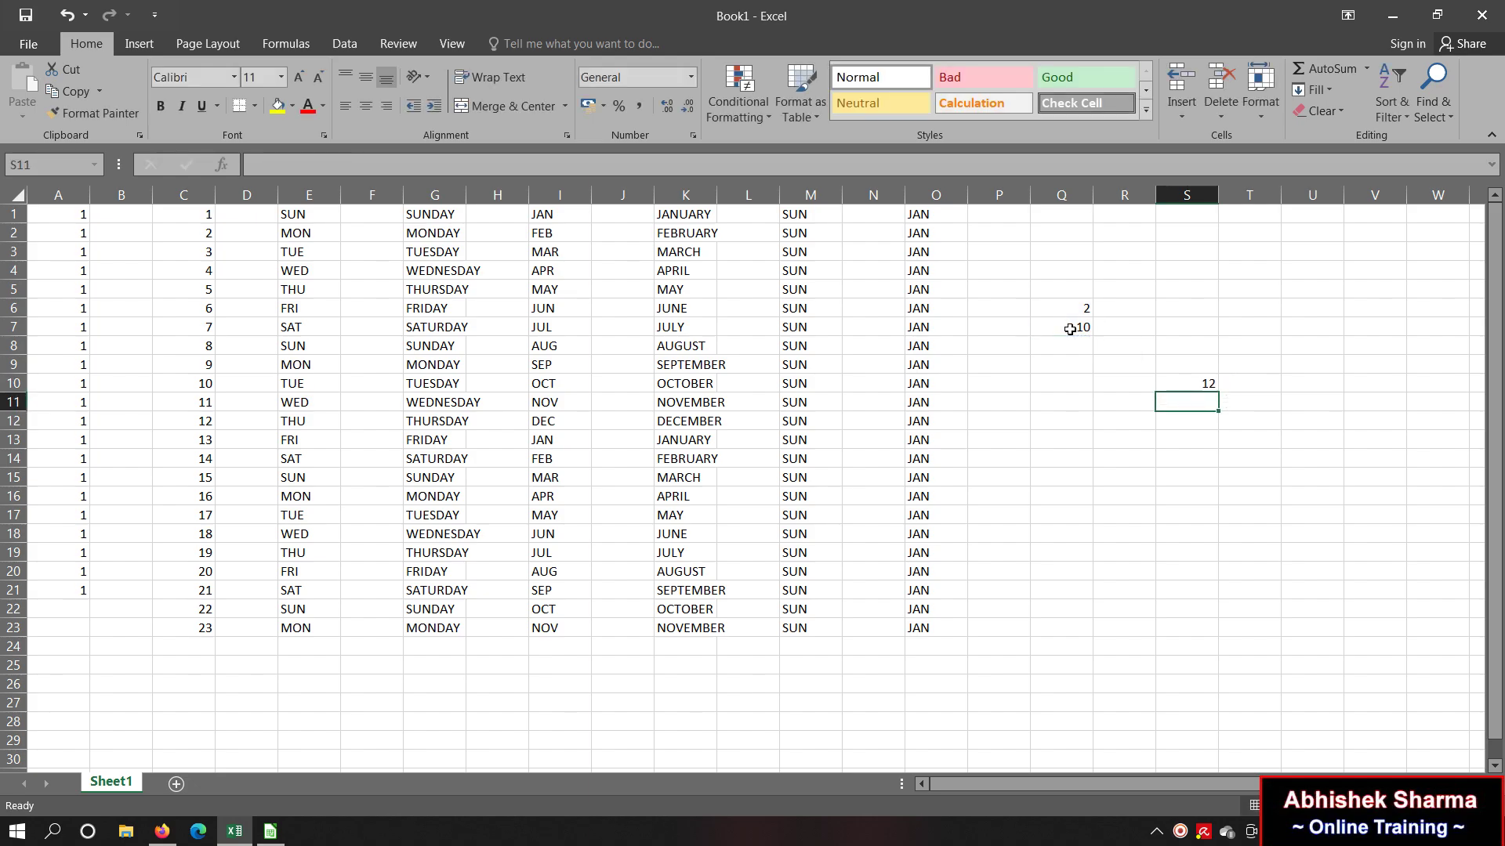
left_click(1201, 379)
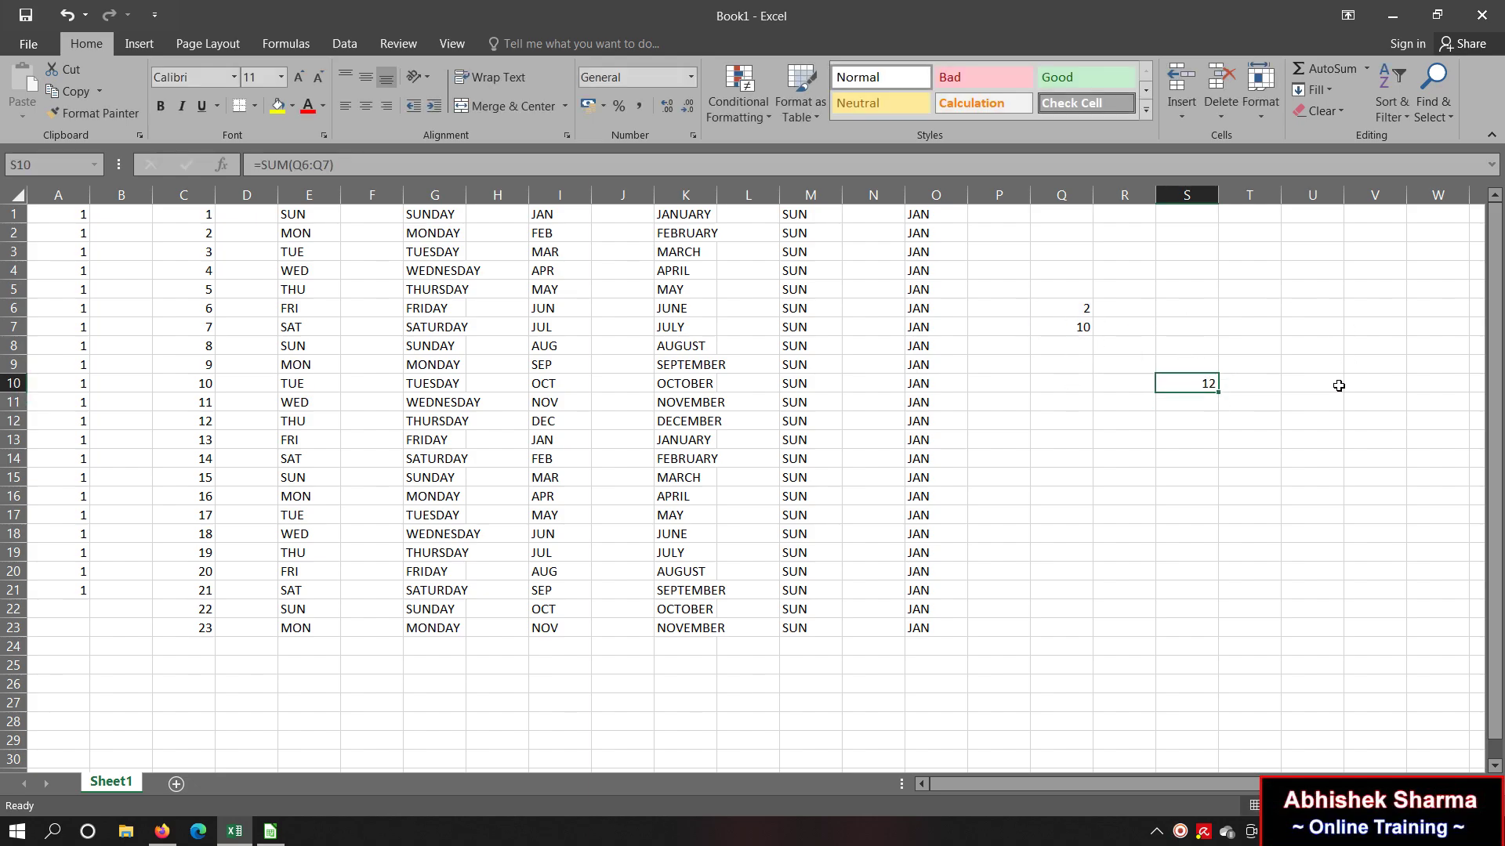
left_click(267, 833)
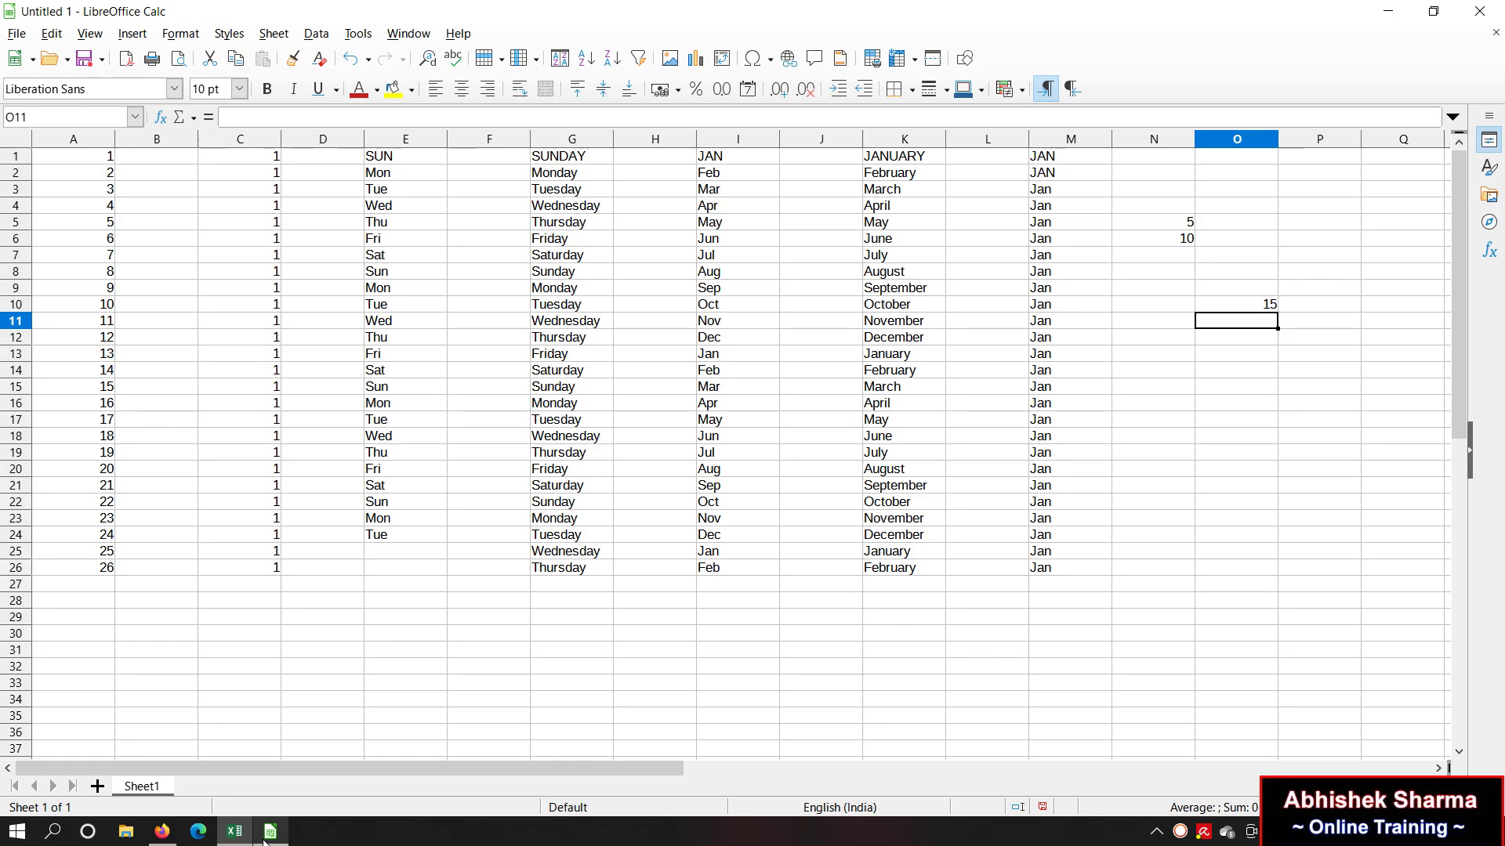
Step: Select the empty cell P17 in the Calc spreadsheet
left_click(1310, 419)
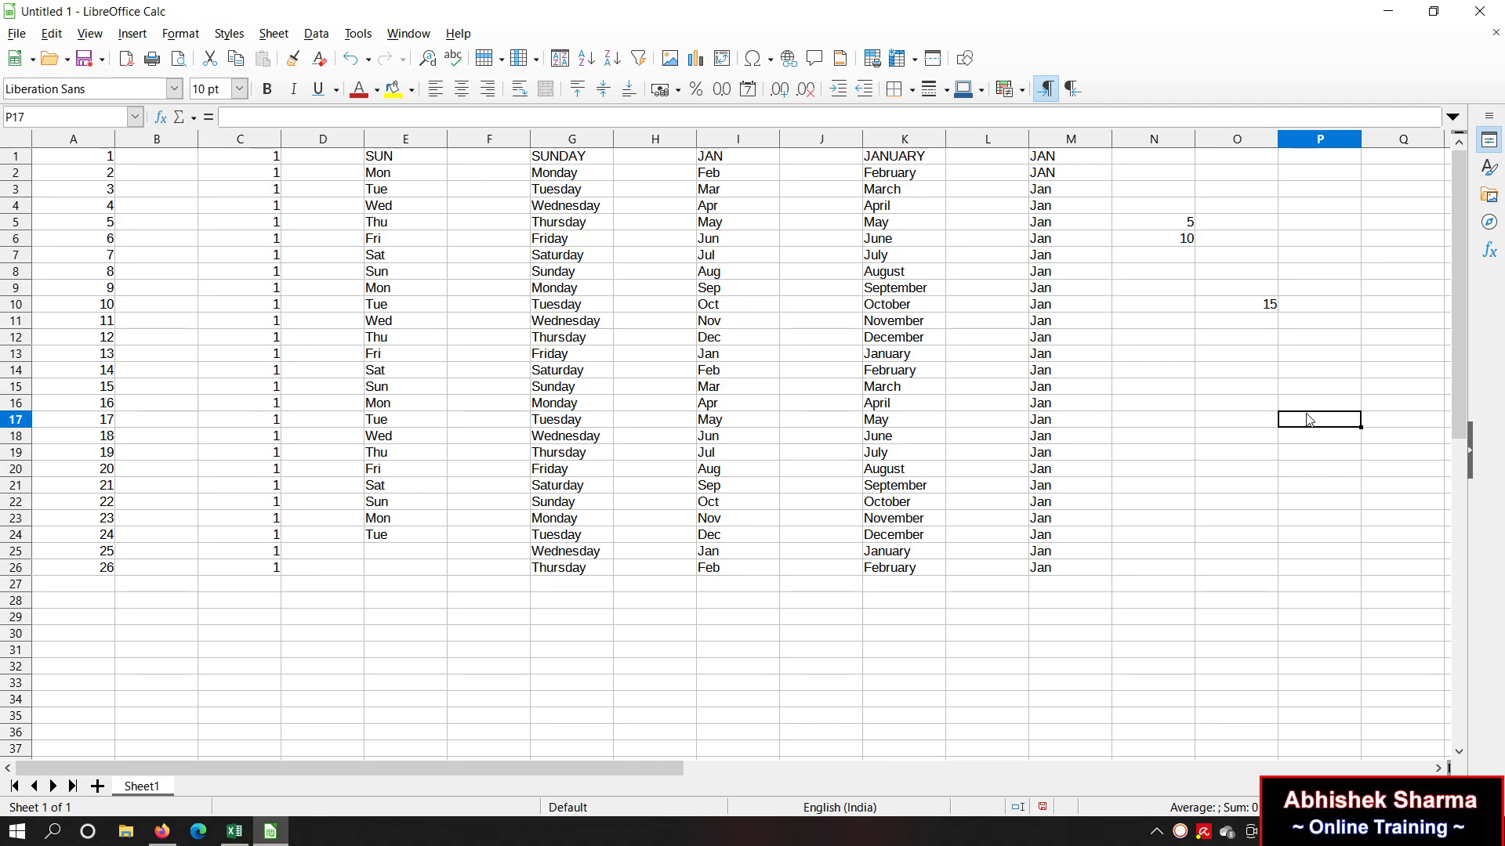
Step: Close the Calc and Excel spreadsheets without saving either
left_click(1480, 11)
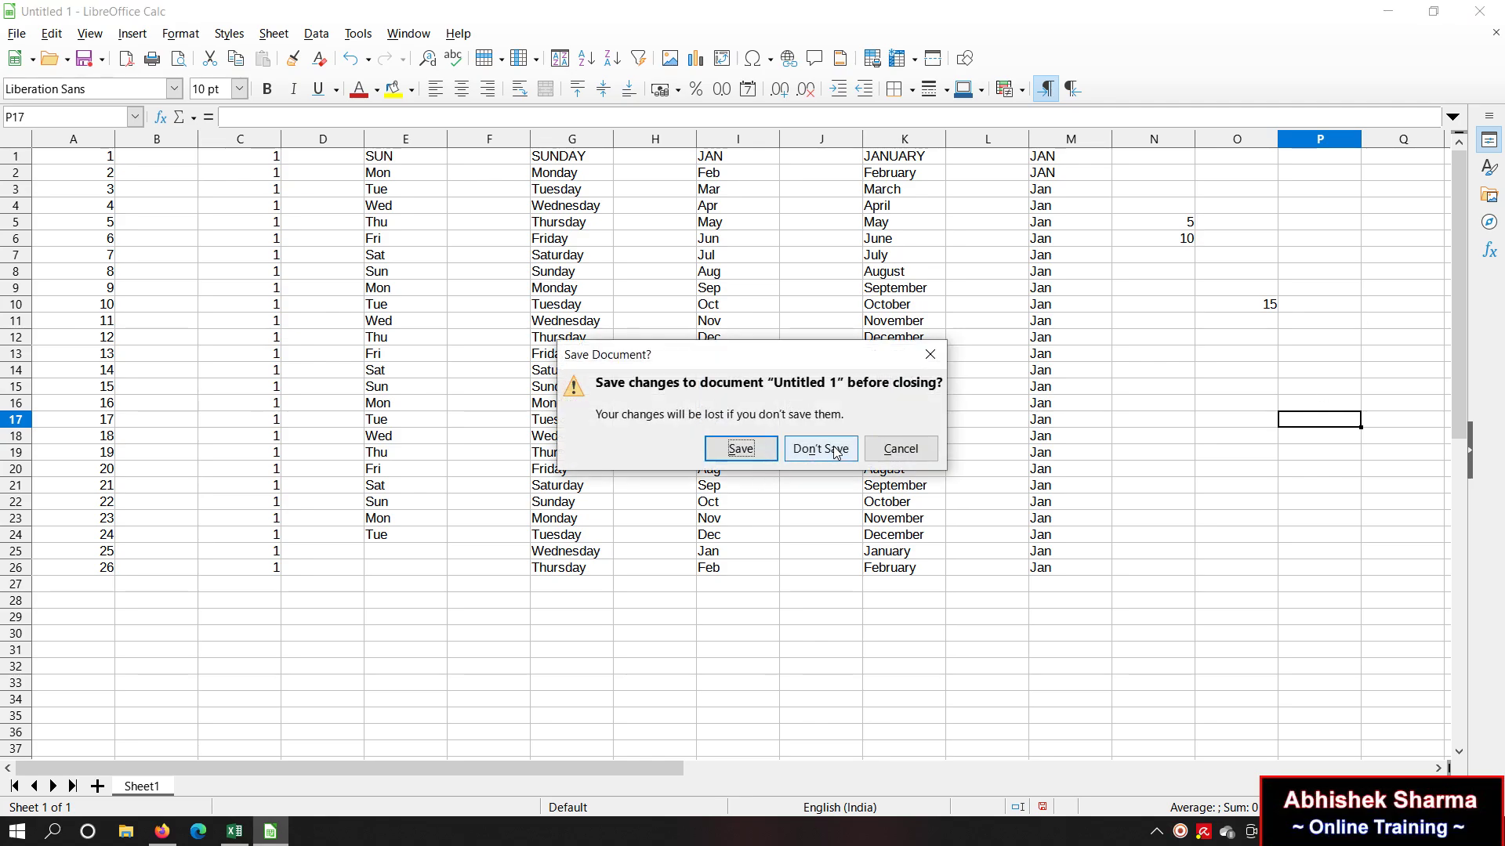
left_click(835, 453)
left_click(1479, 14)
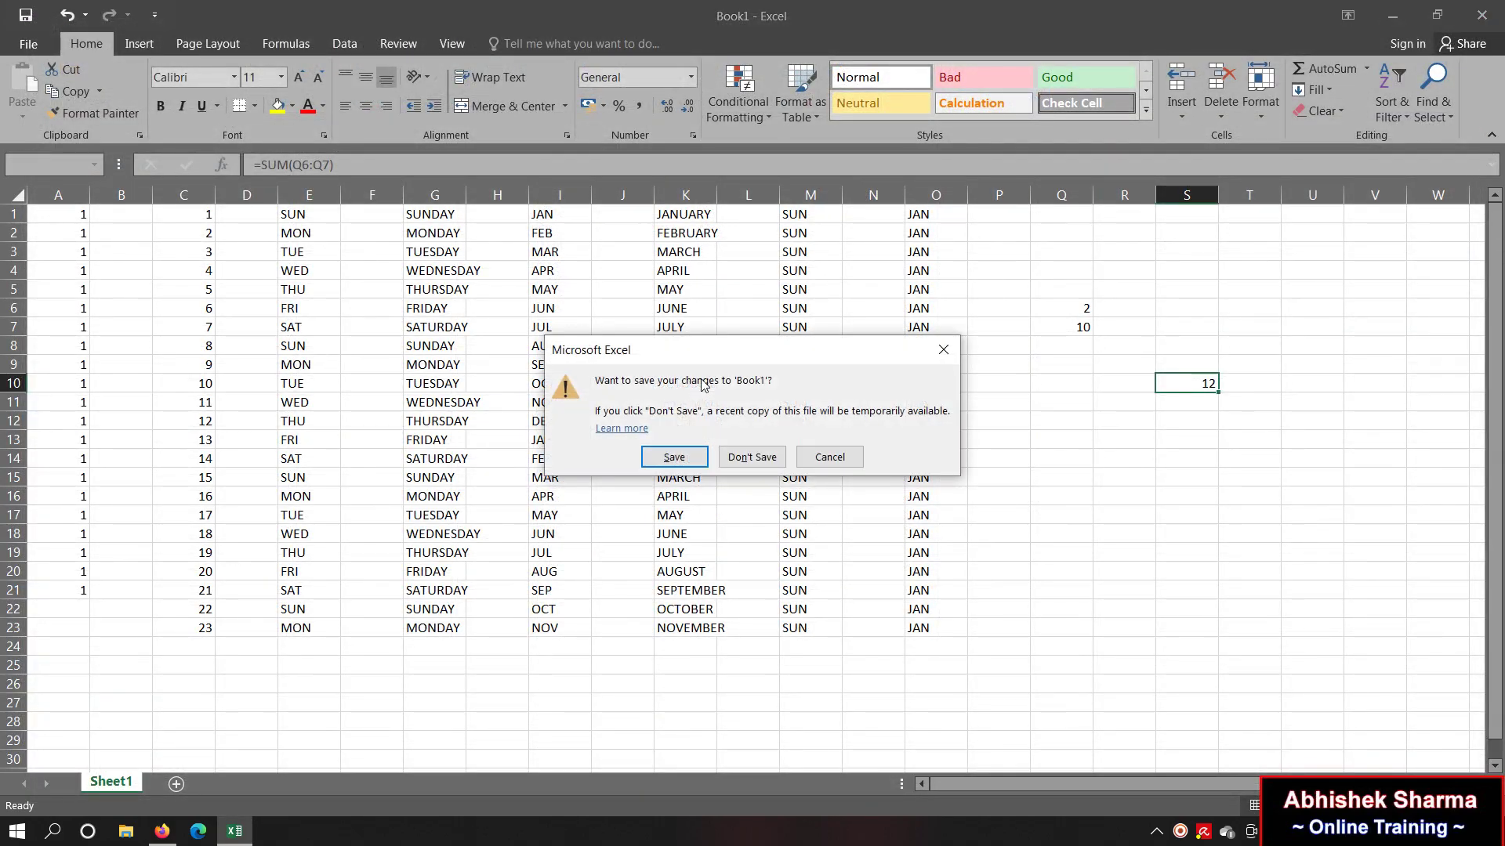
left_click(753, 455)
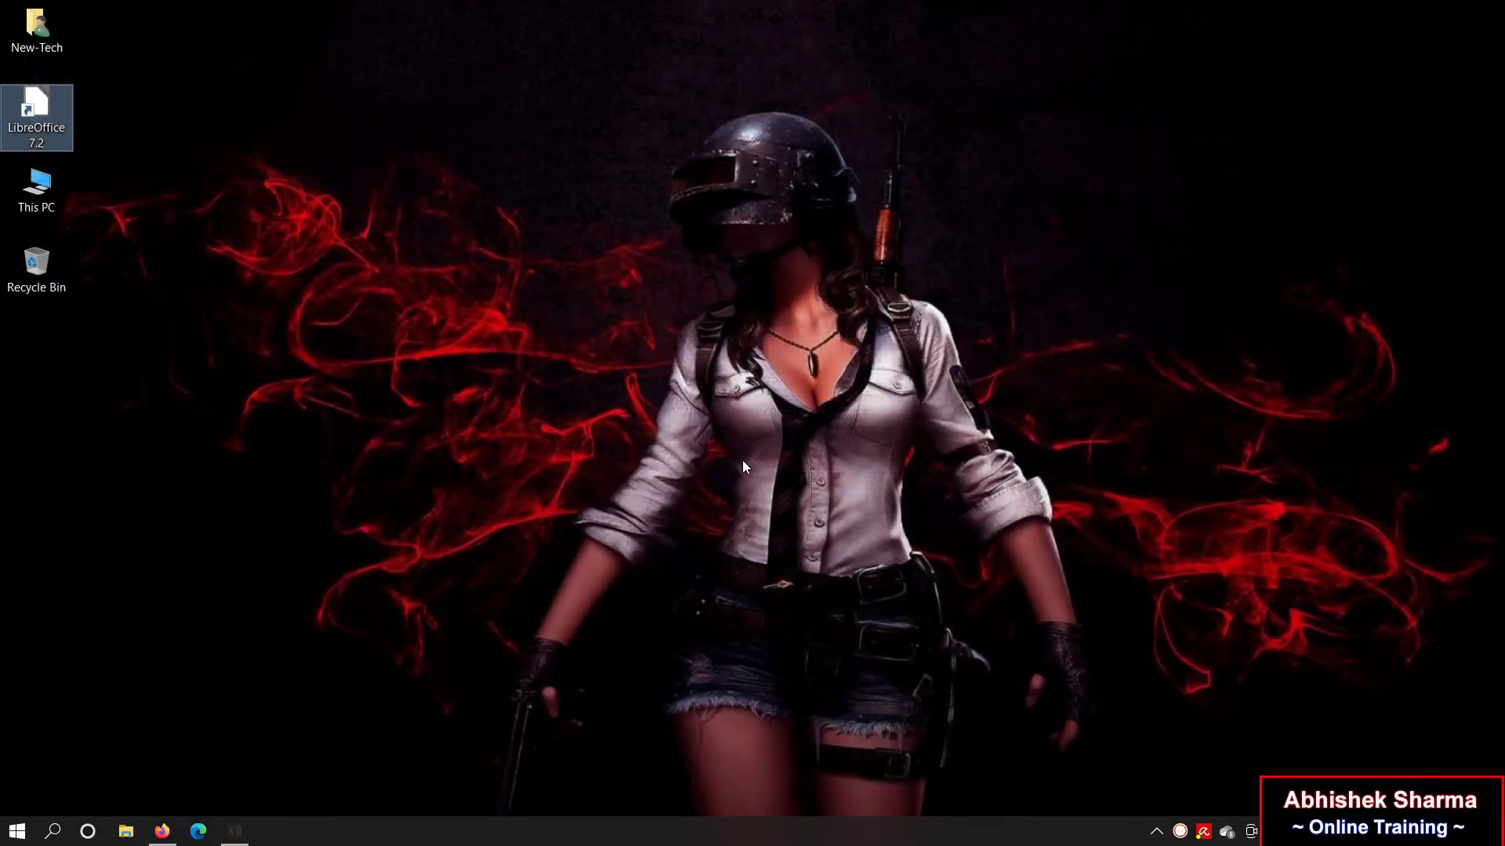
Step: Open and close a blank Writer document, then start a new Impress presentation
double_click(54, 141)
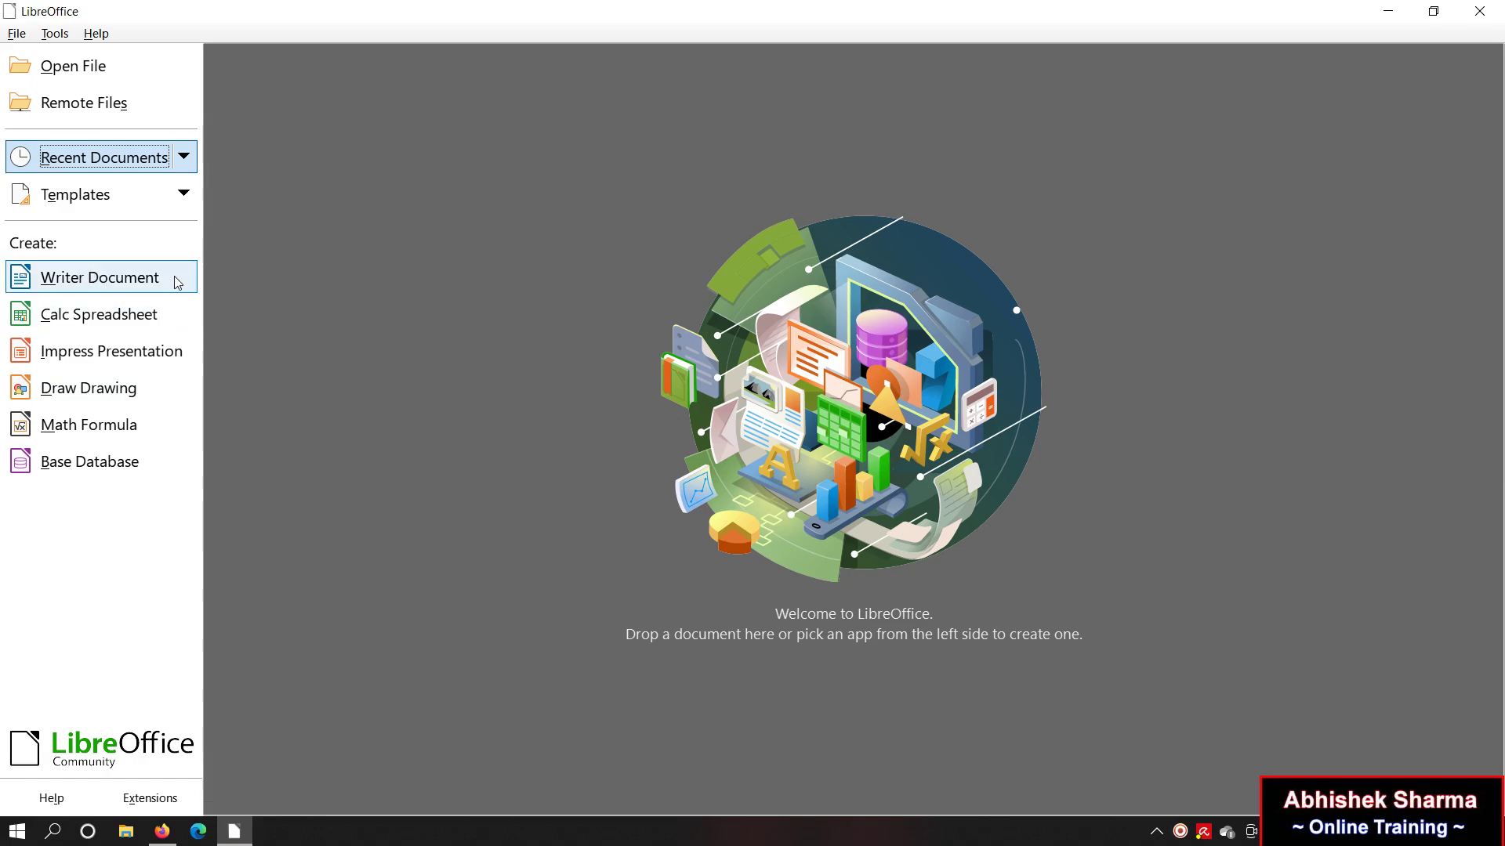
left_click(175, 282)
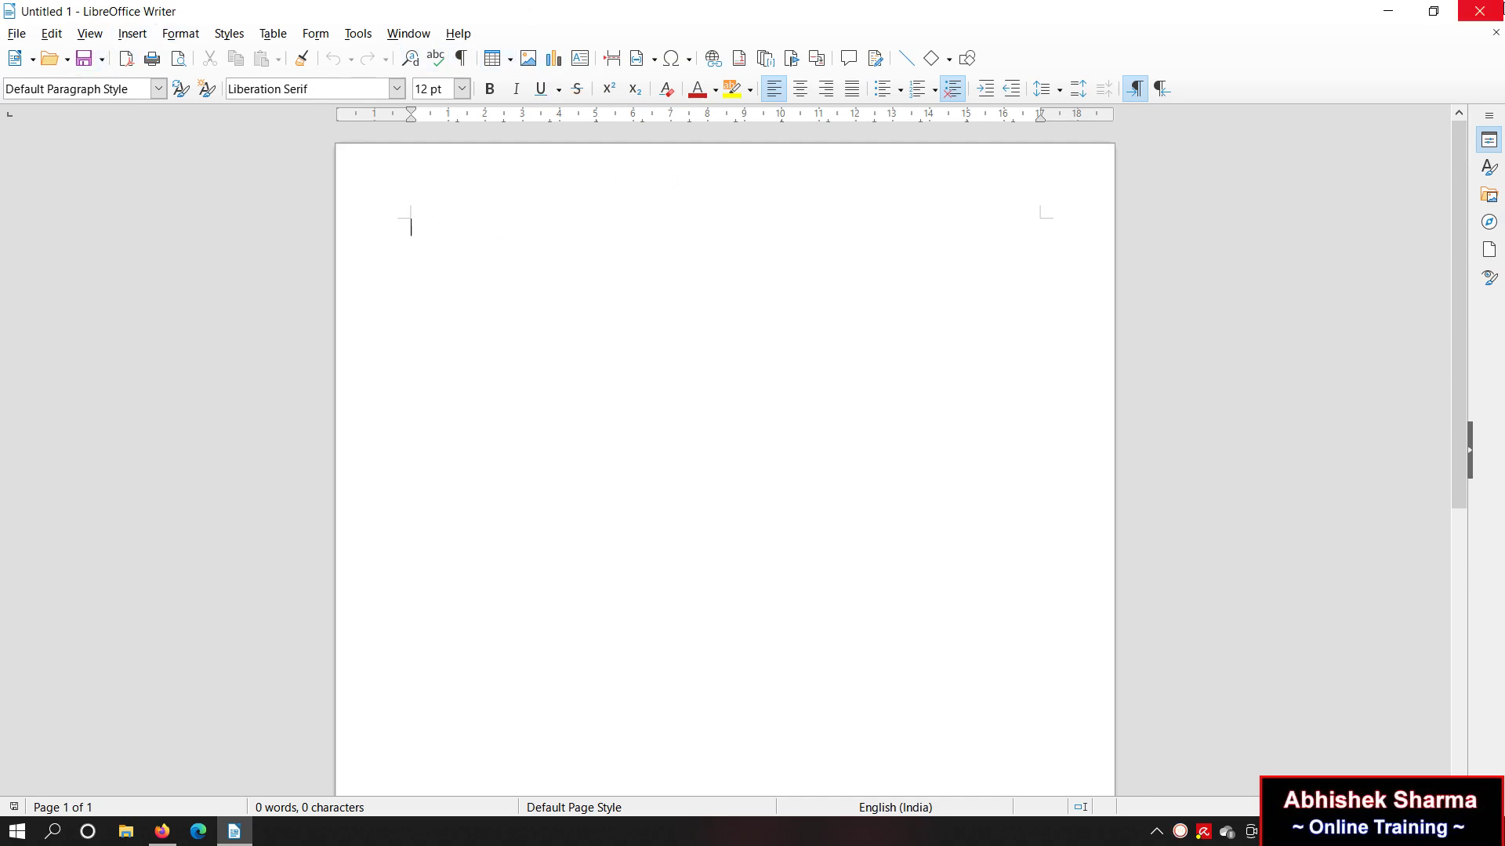
left_click(1480, 11)
double_click(75, 111)
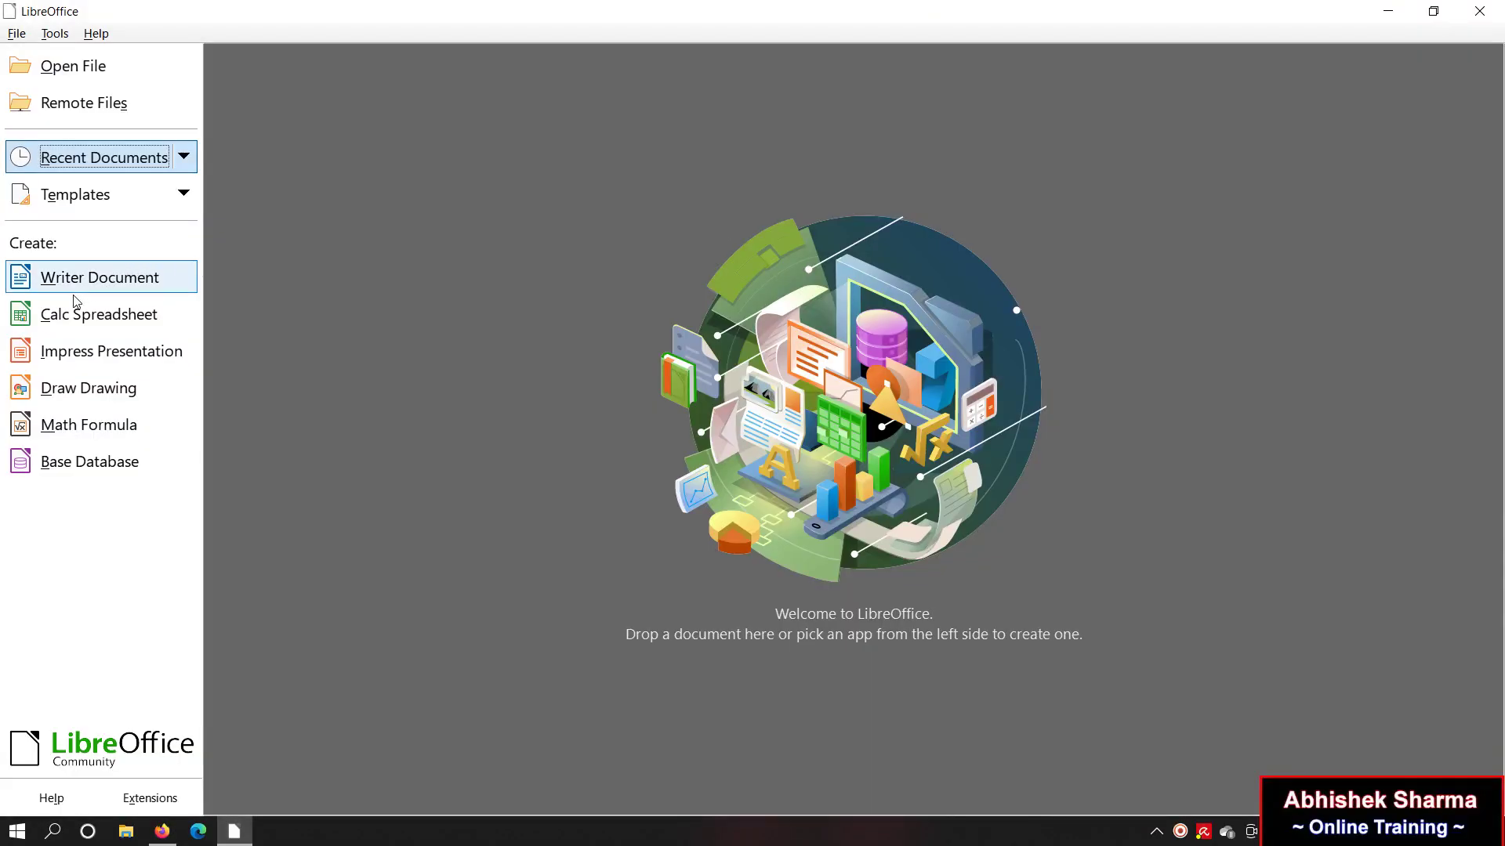
left_click(152, 356)
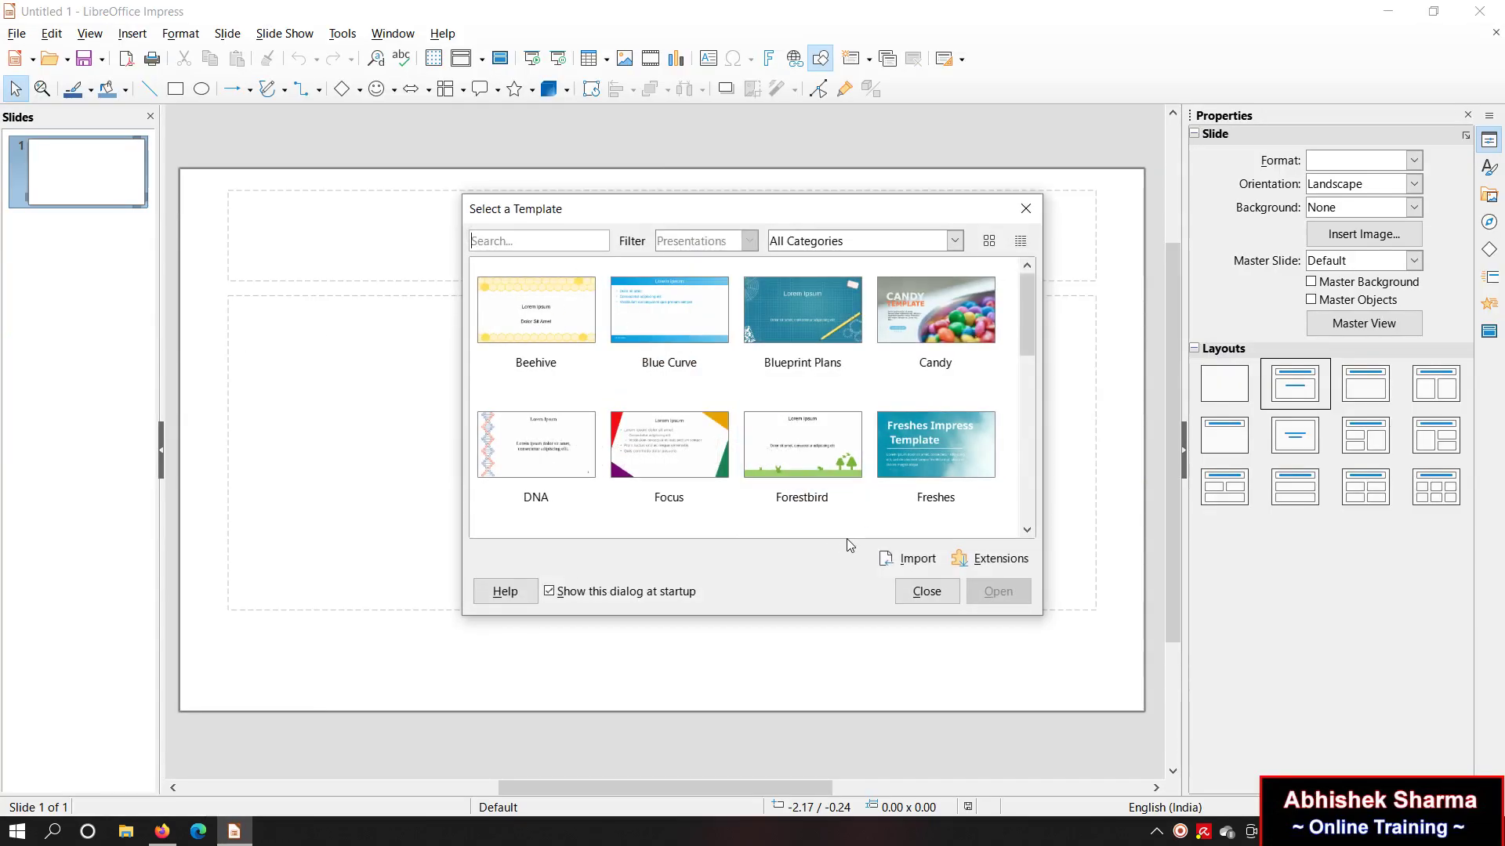
Step: Apply the Candy template, browse slides 2 to 5, then close the presentation
left_click(939, 306)
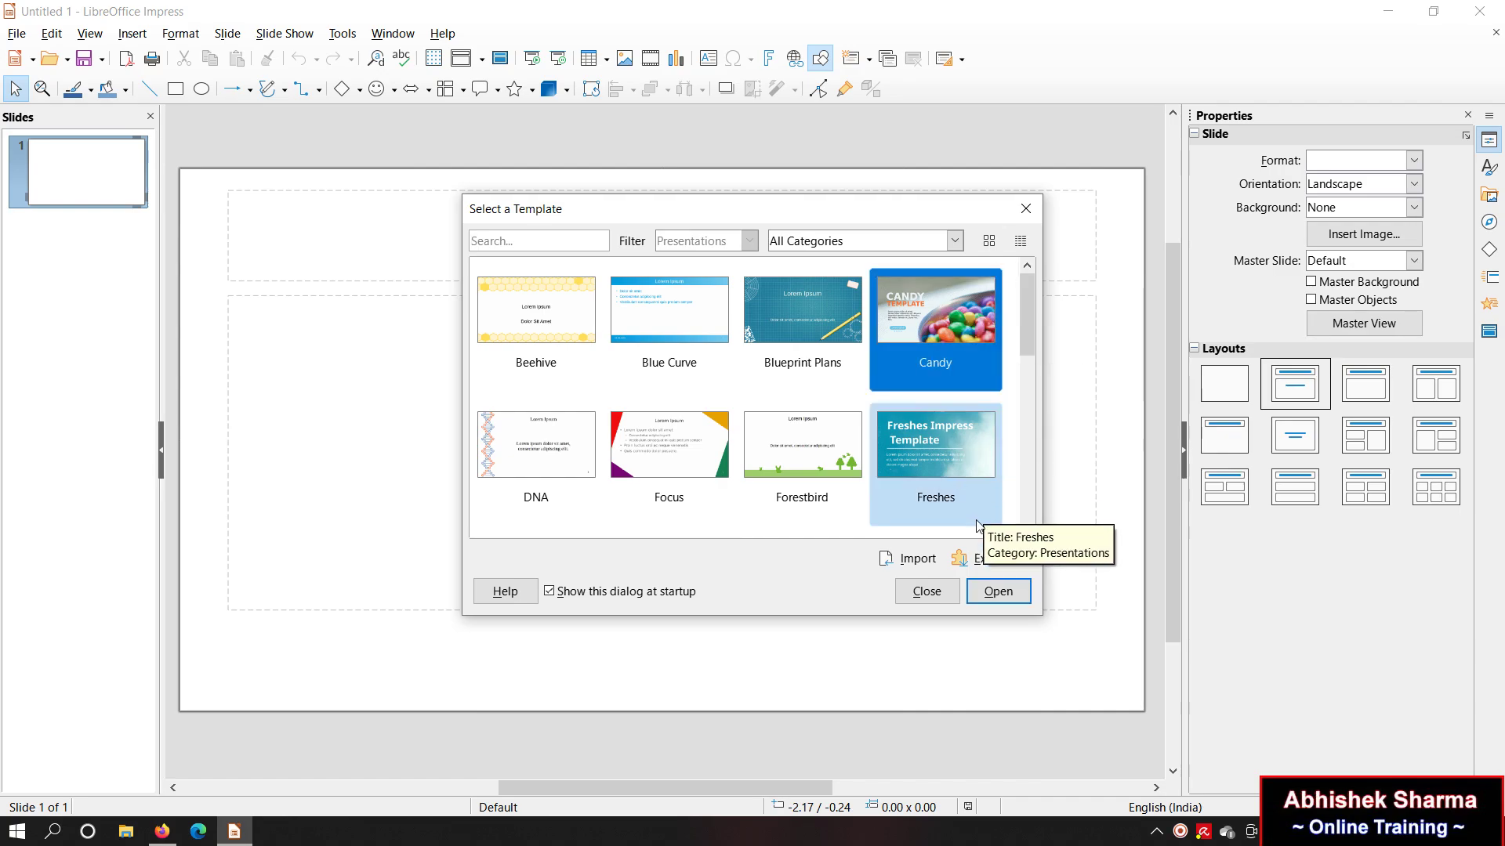
left_click(998, 592)
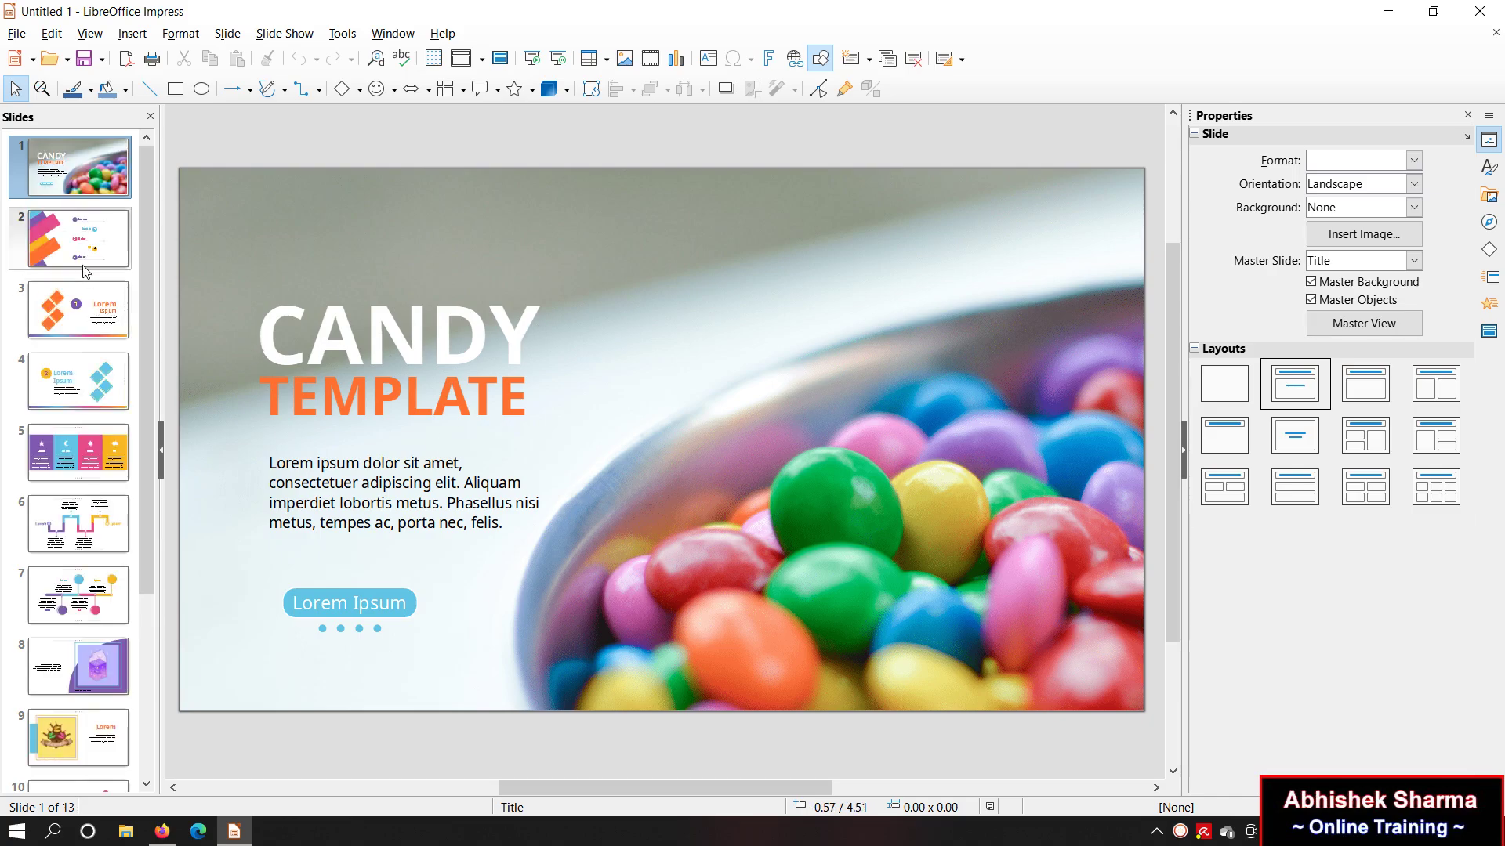
left_click(86, 266)
left_click(69, 326)
left_click(67, 384)
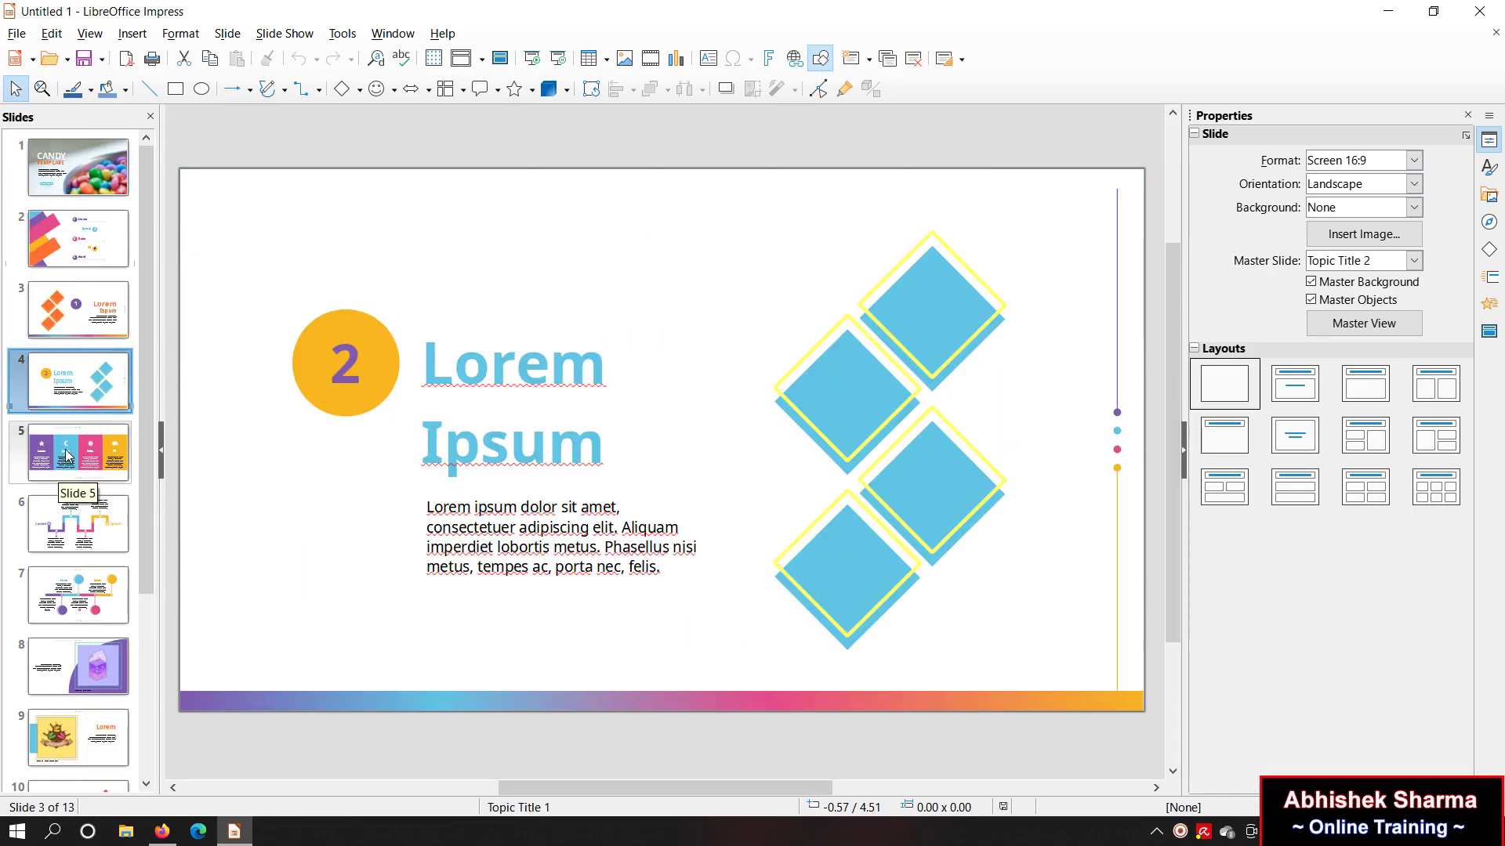
left_click(67, 455)
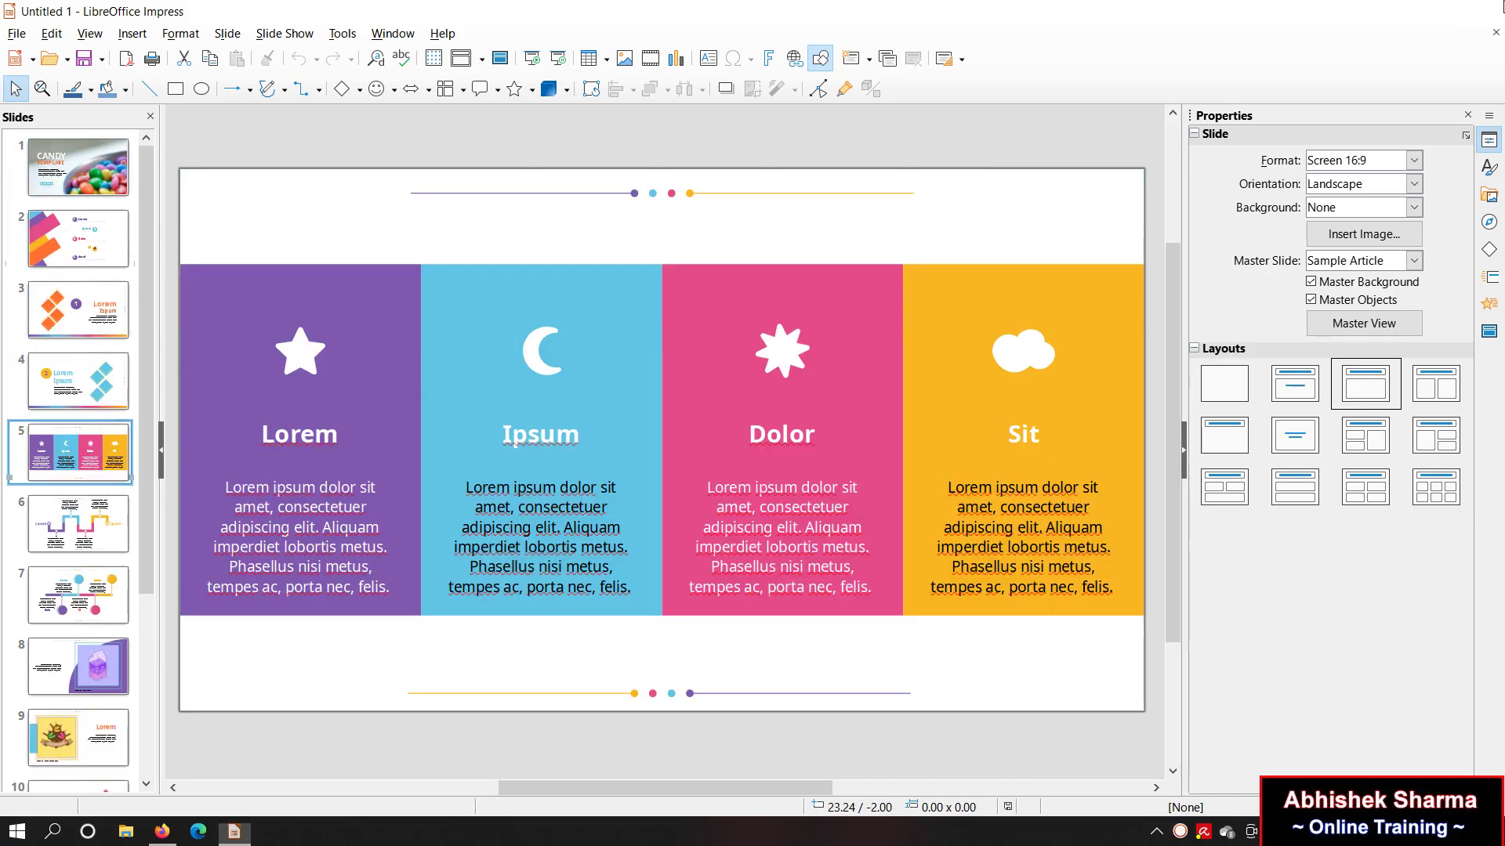
left_click(1478, 11)
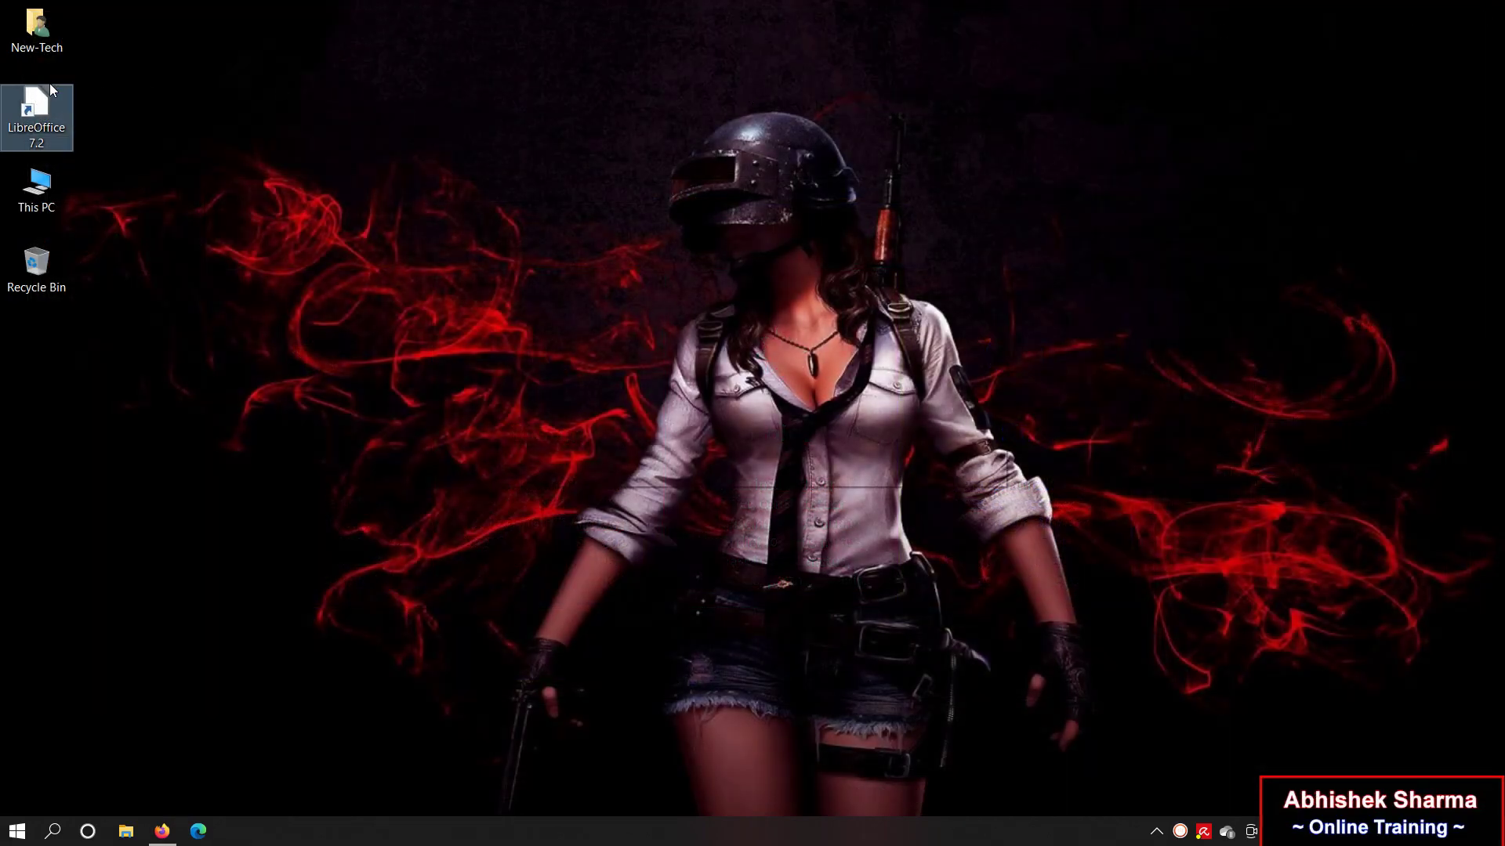
Step: In a new Draw drawing, draw a rectangle with a circle below it
double_click(49, 84)
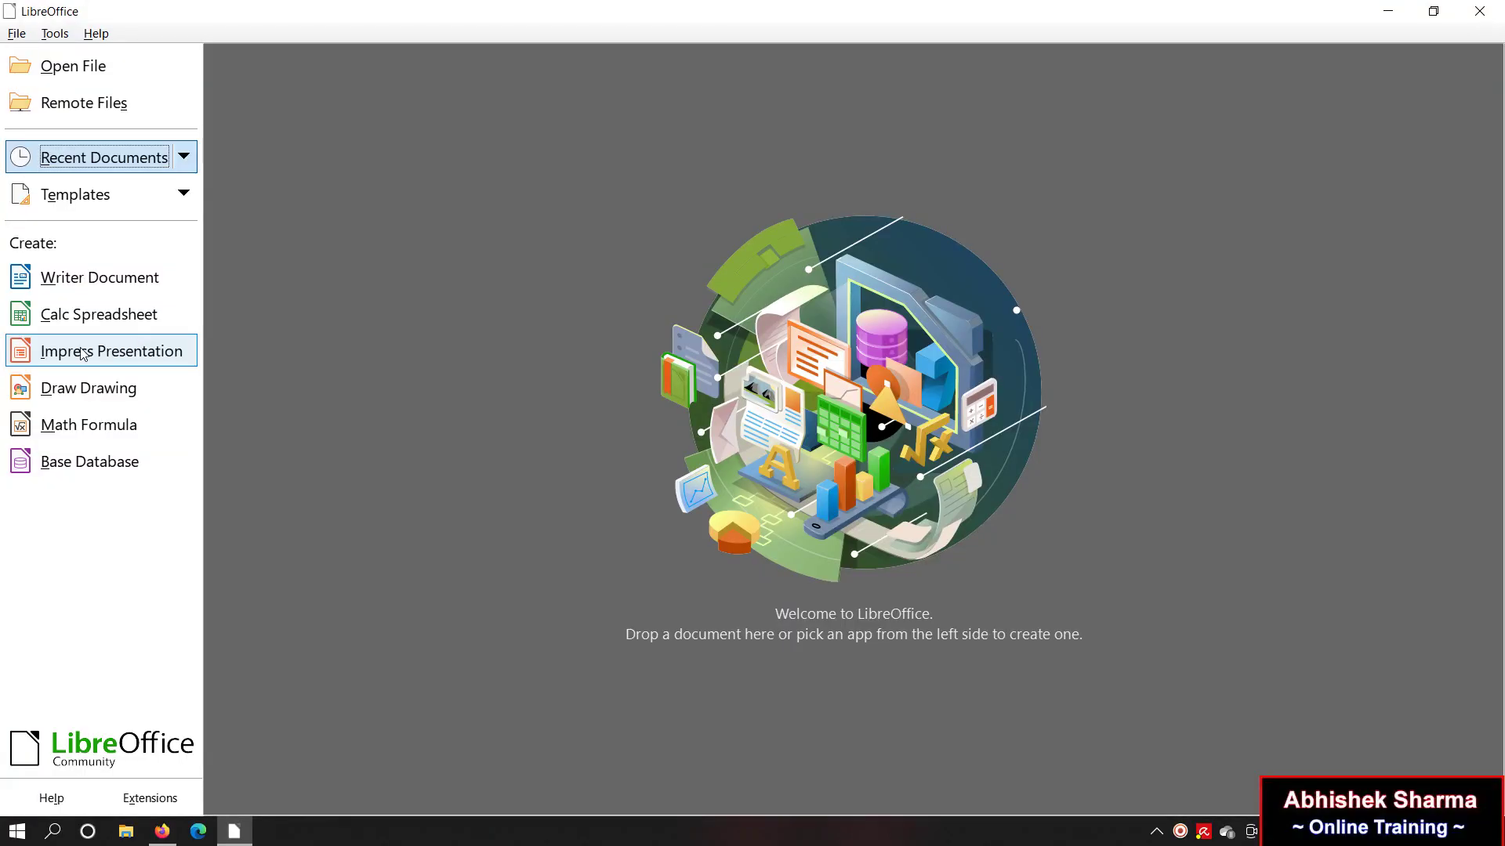
left_click(72, 400)
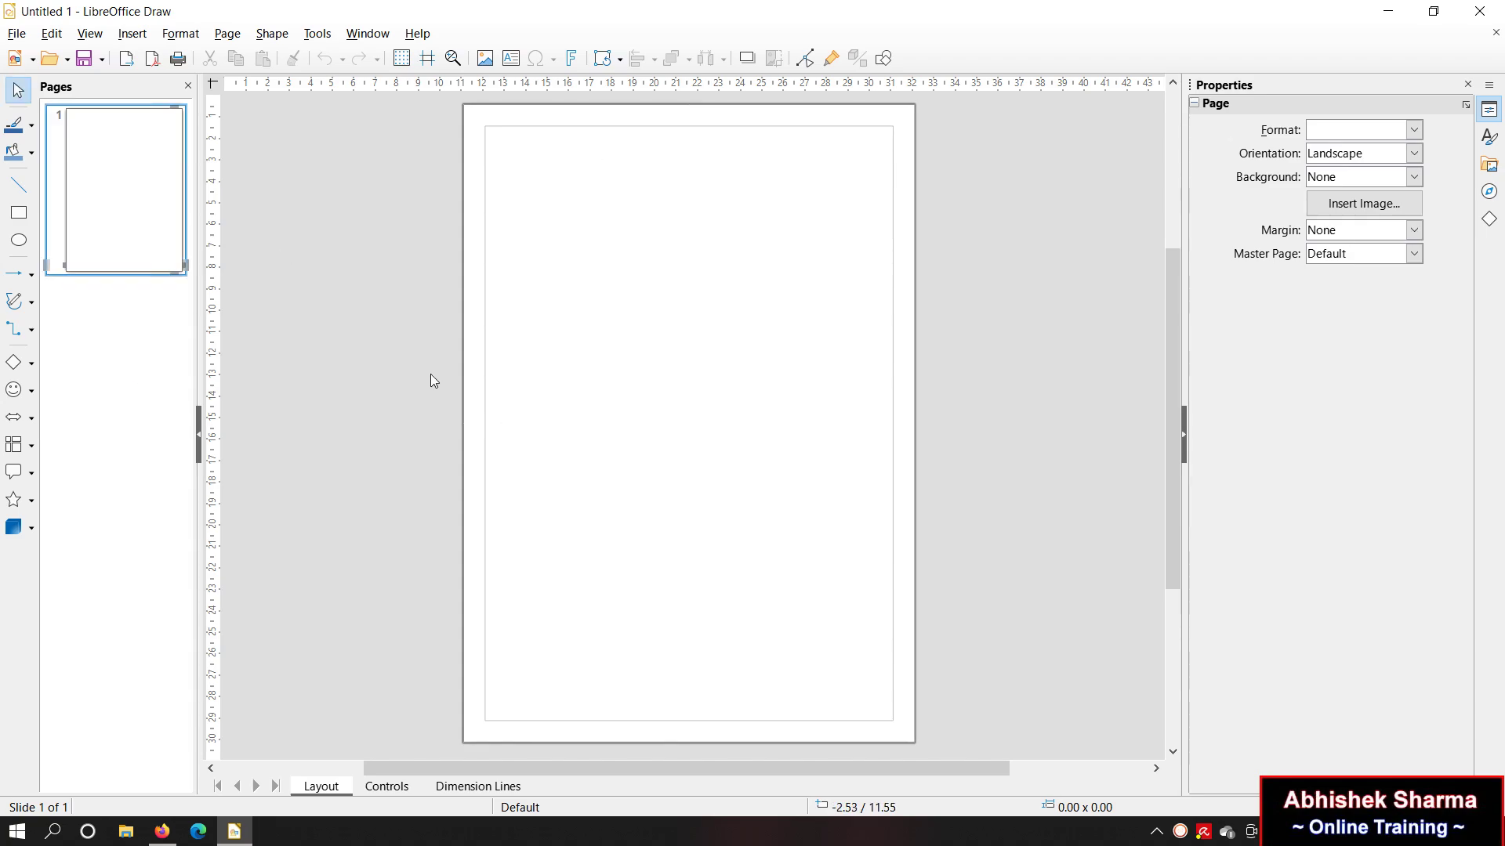
left_click(19, 212)
left_click_drag(576, 180, 682, 308)
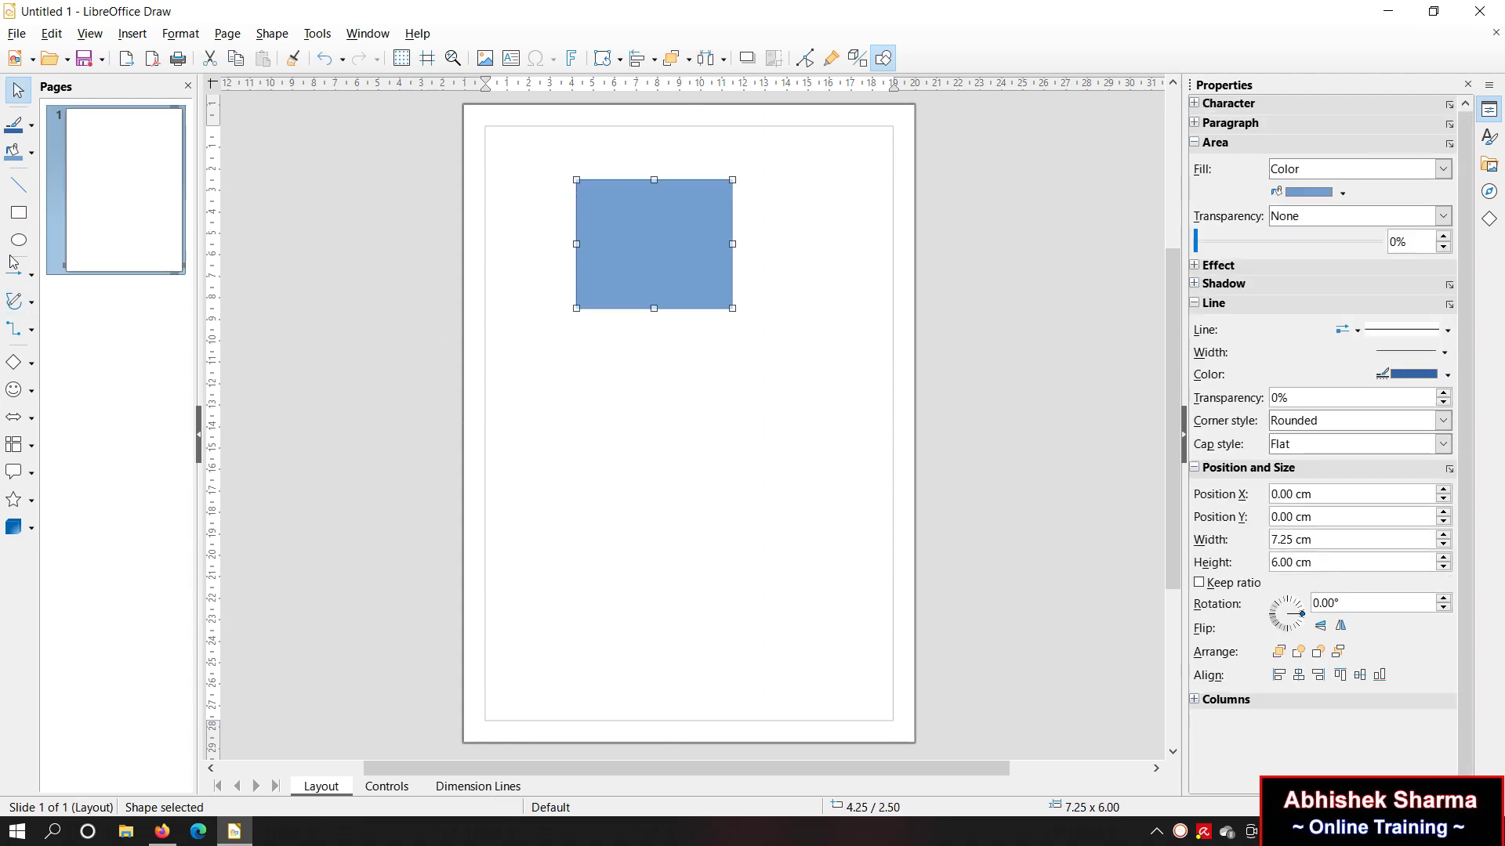
left_click(19, 239)
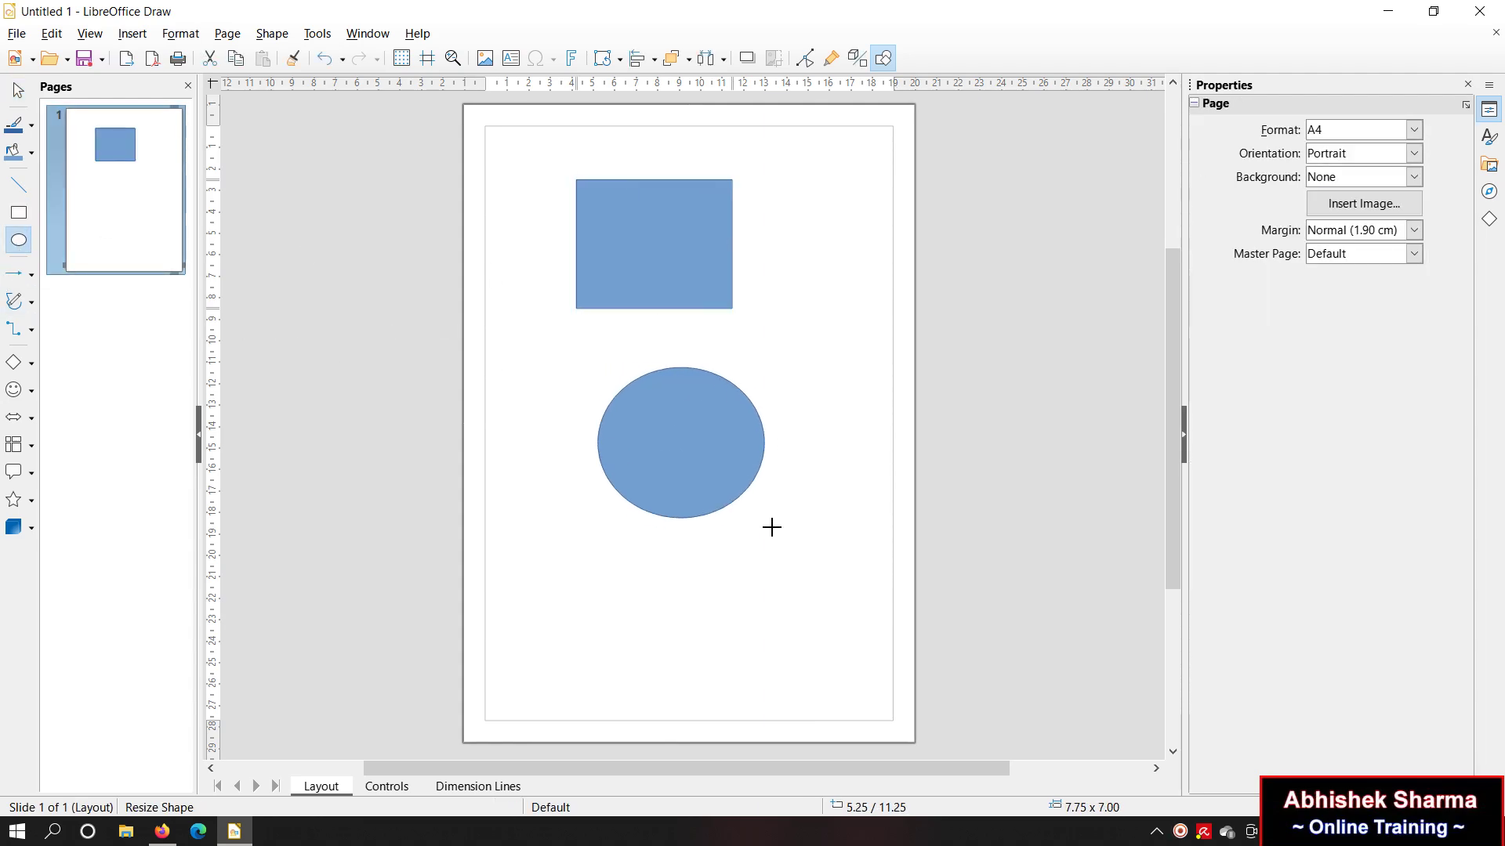
left_click_drag(598, 368, 797, 556)
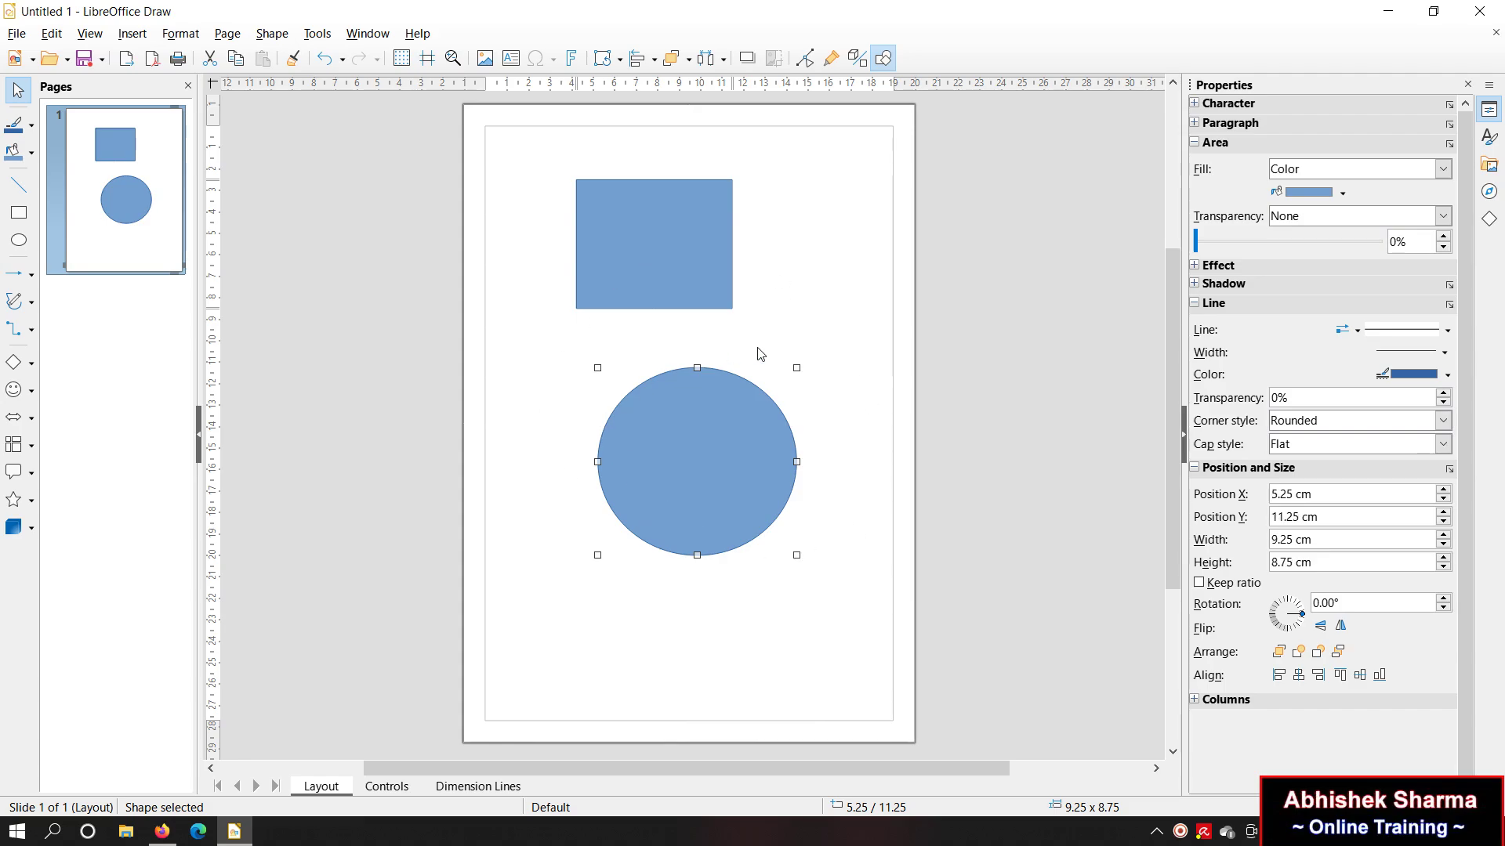
Step: Give the circle a gradient fill starting with Light Purple 1
left_click(1349, 169)
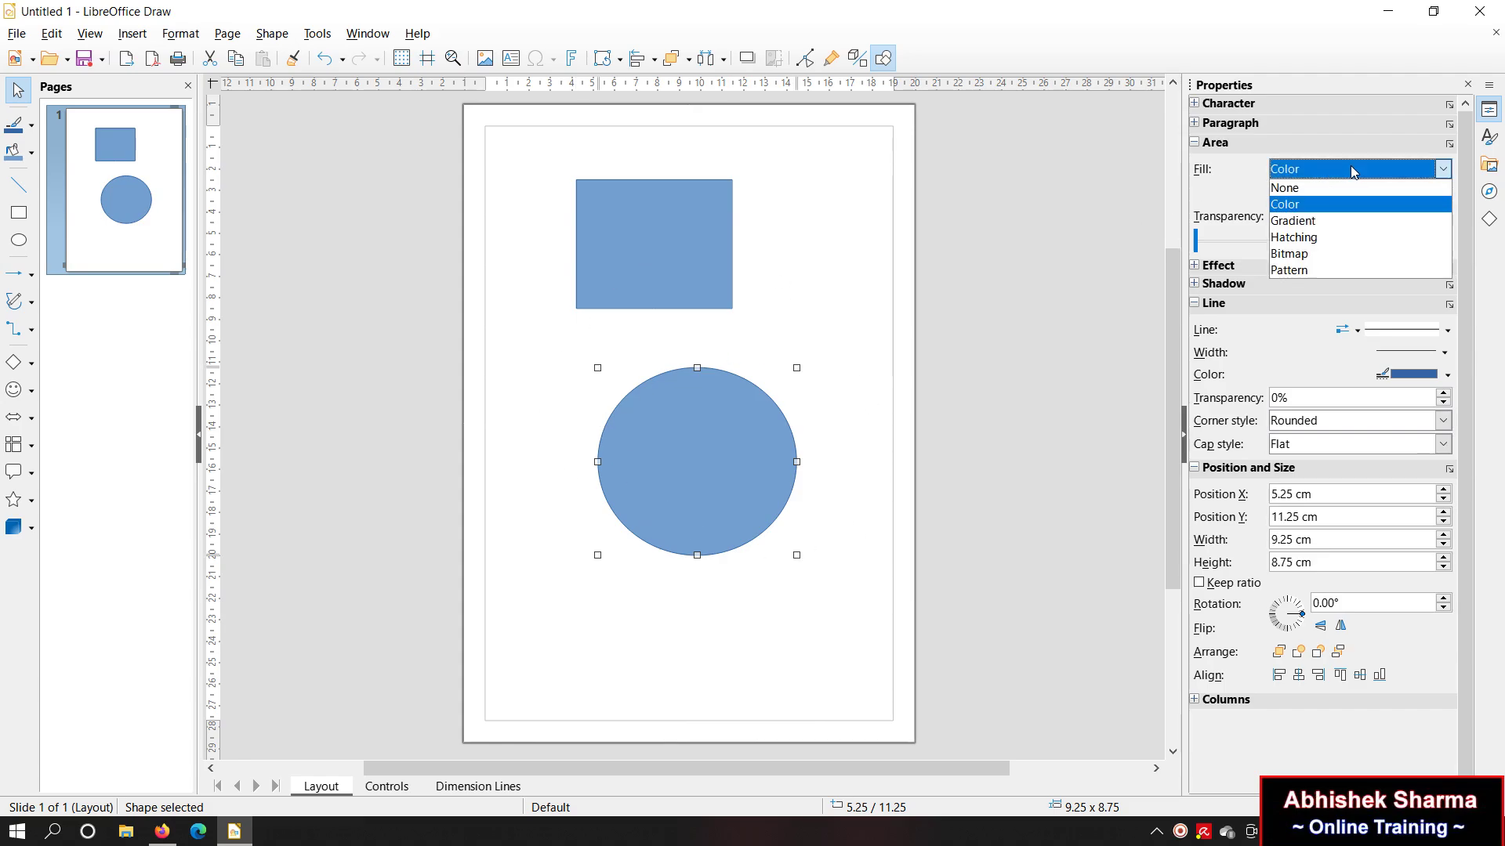
left_click(1323, 221)
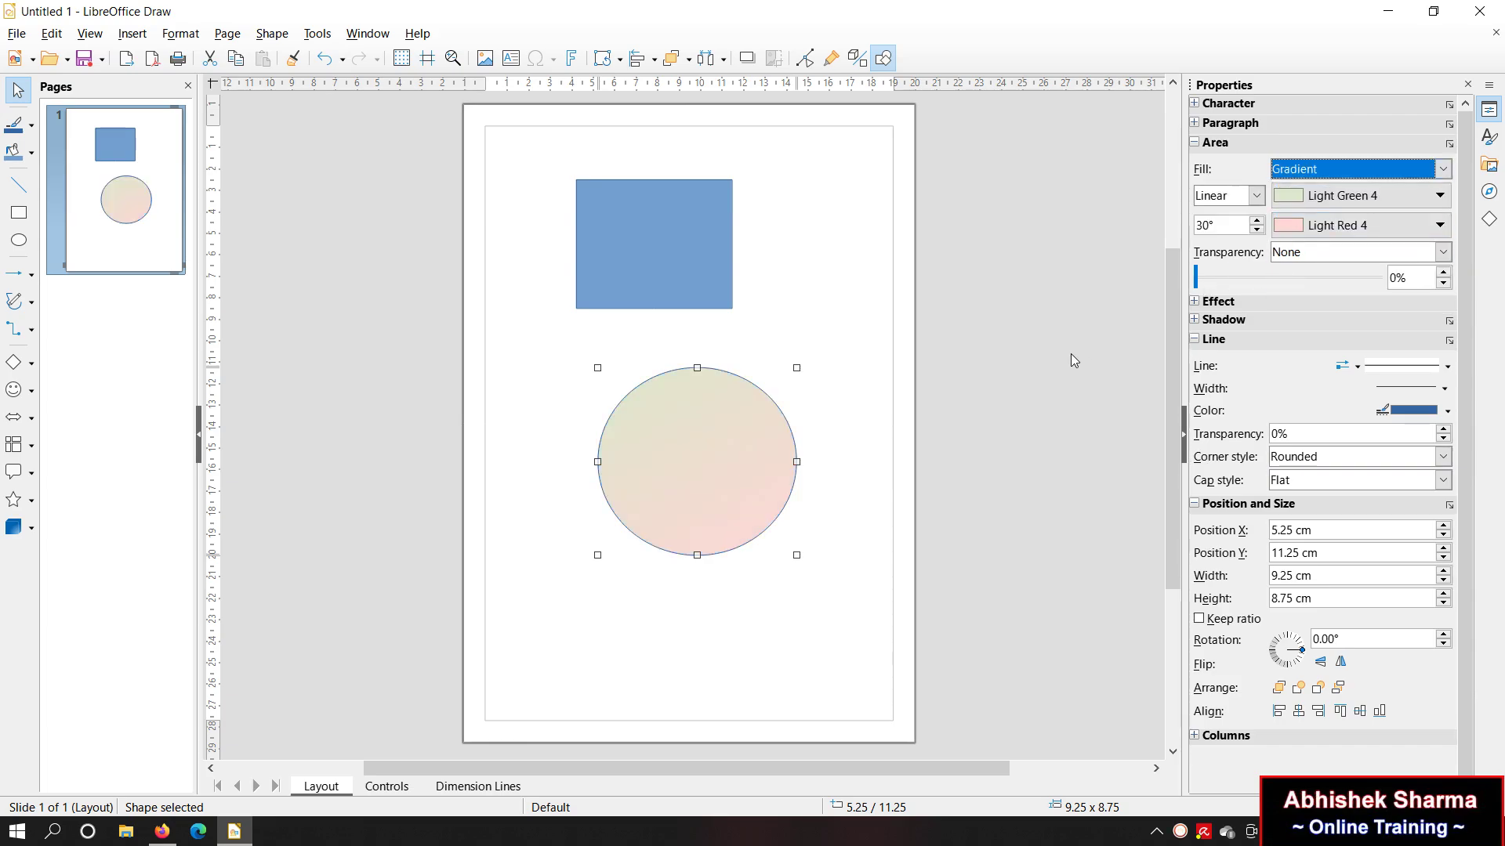
left_click(1366, 202)
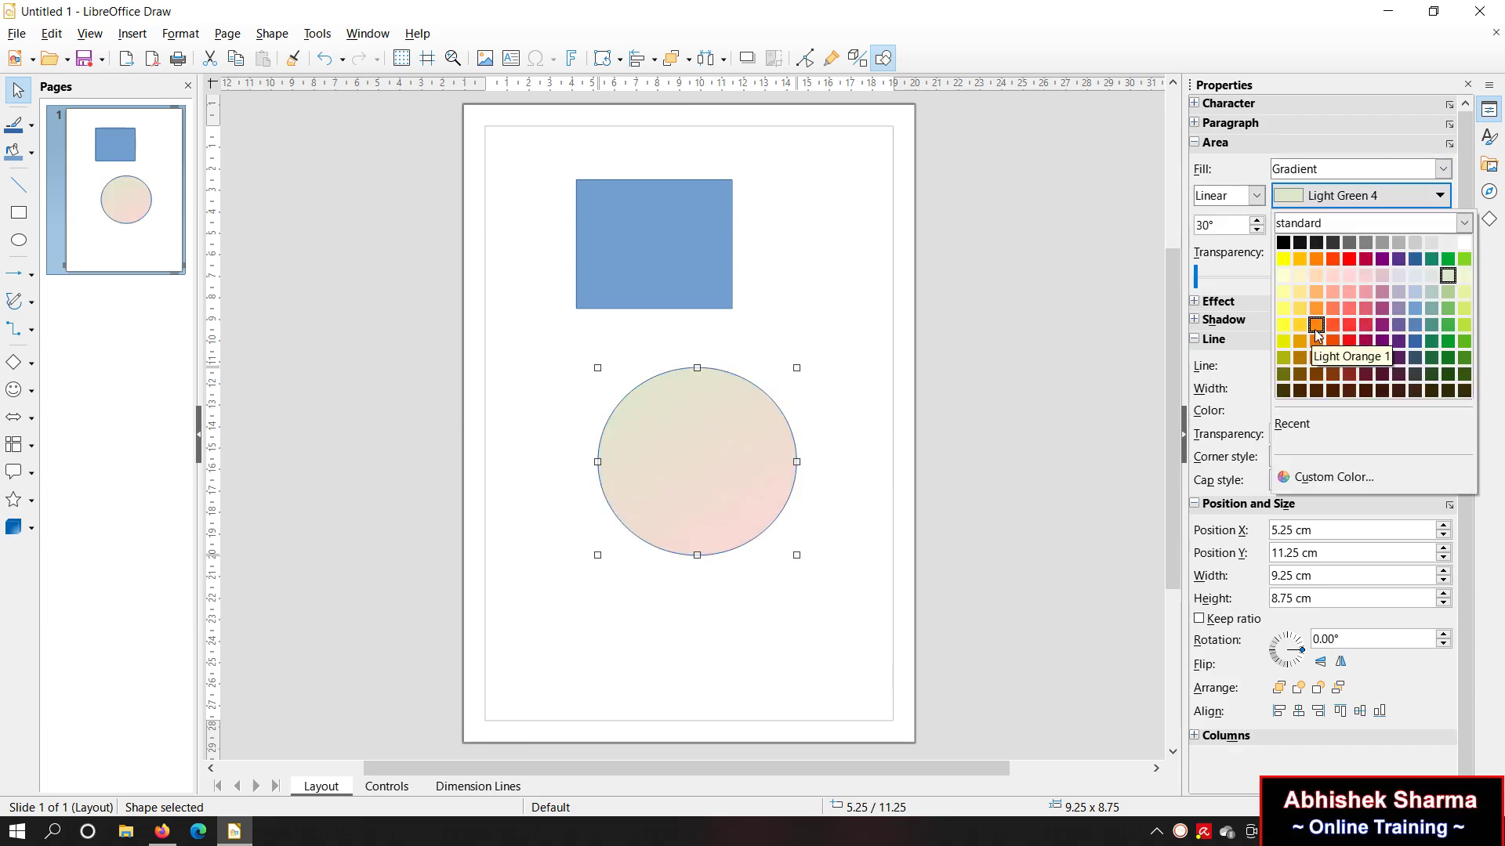
left_click(1380, 326)
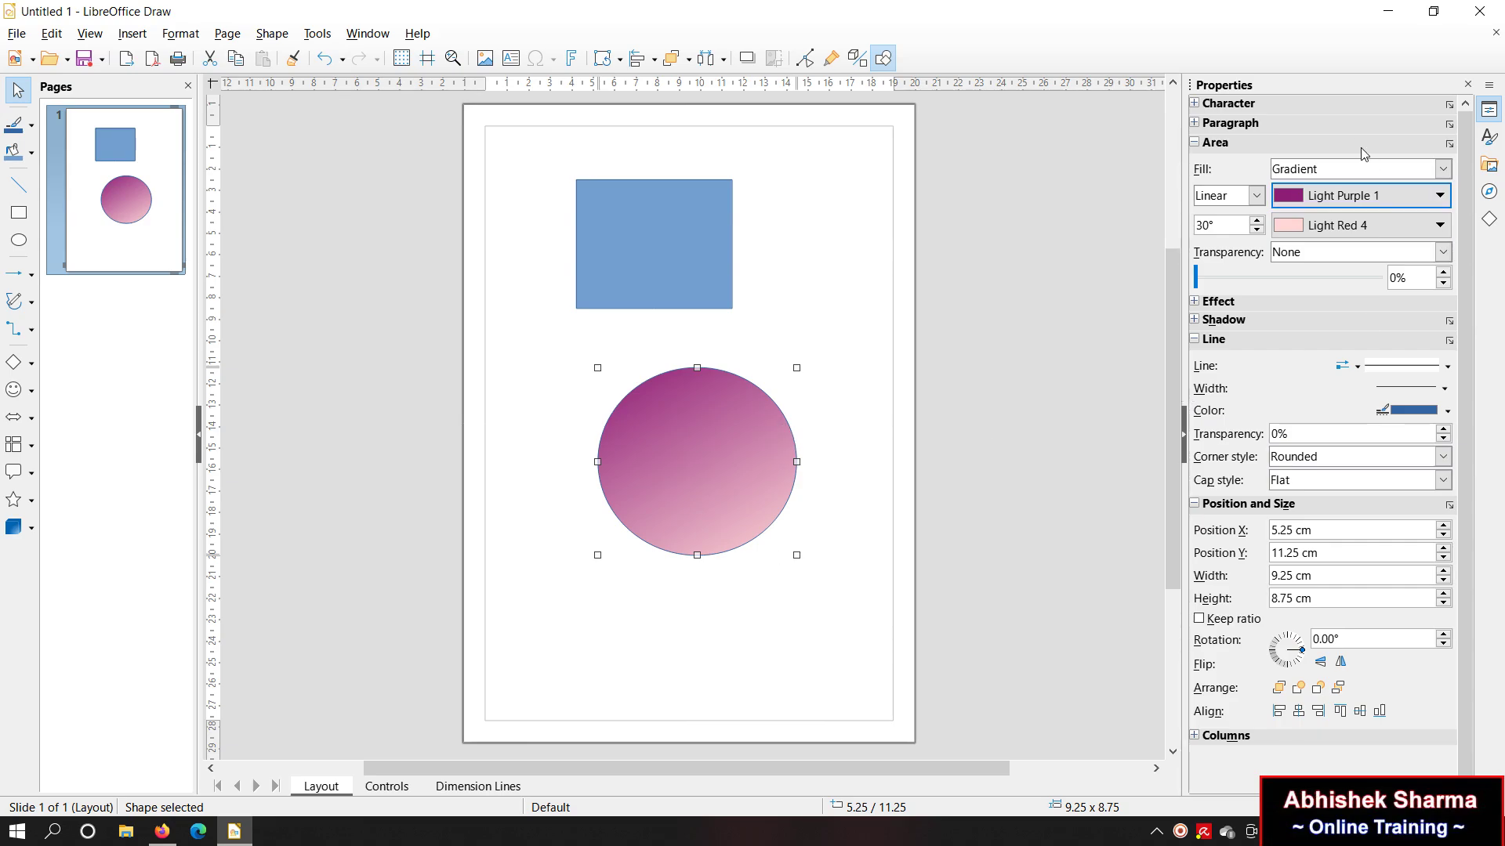
Step: Fill the rectangle with green, then close the drawing without saving
left_click(659, 274)
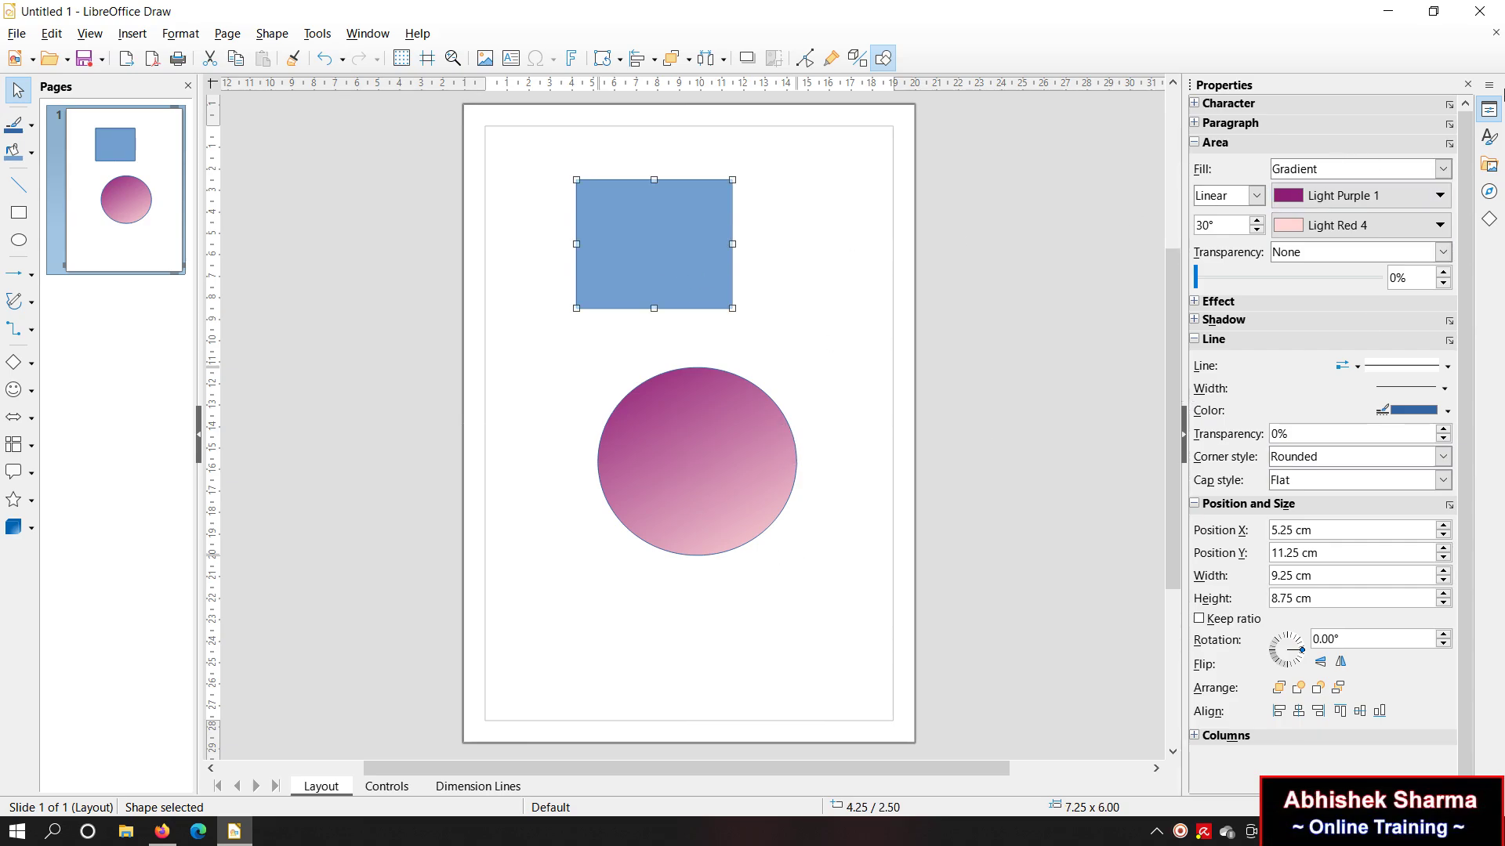
left_click(1379, 176)
left_click(1380, 179)
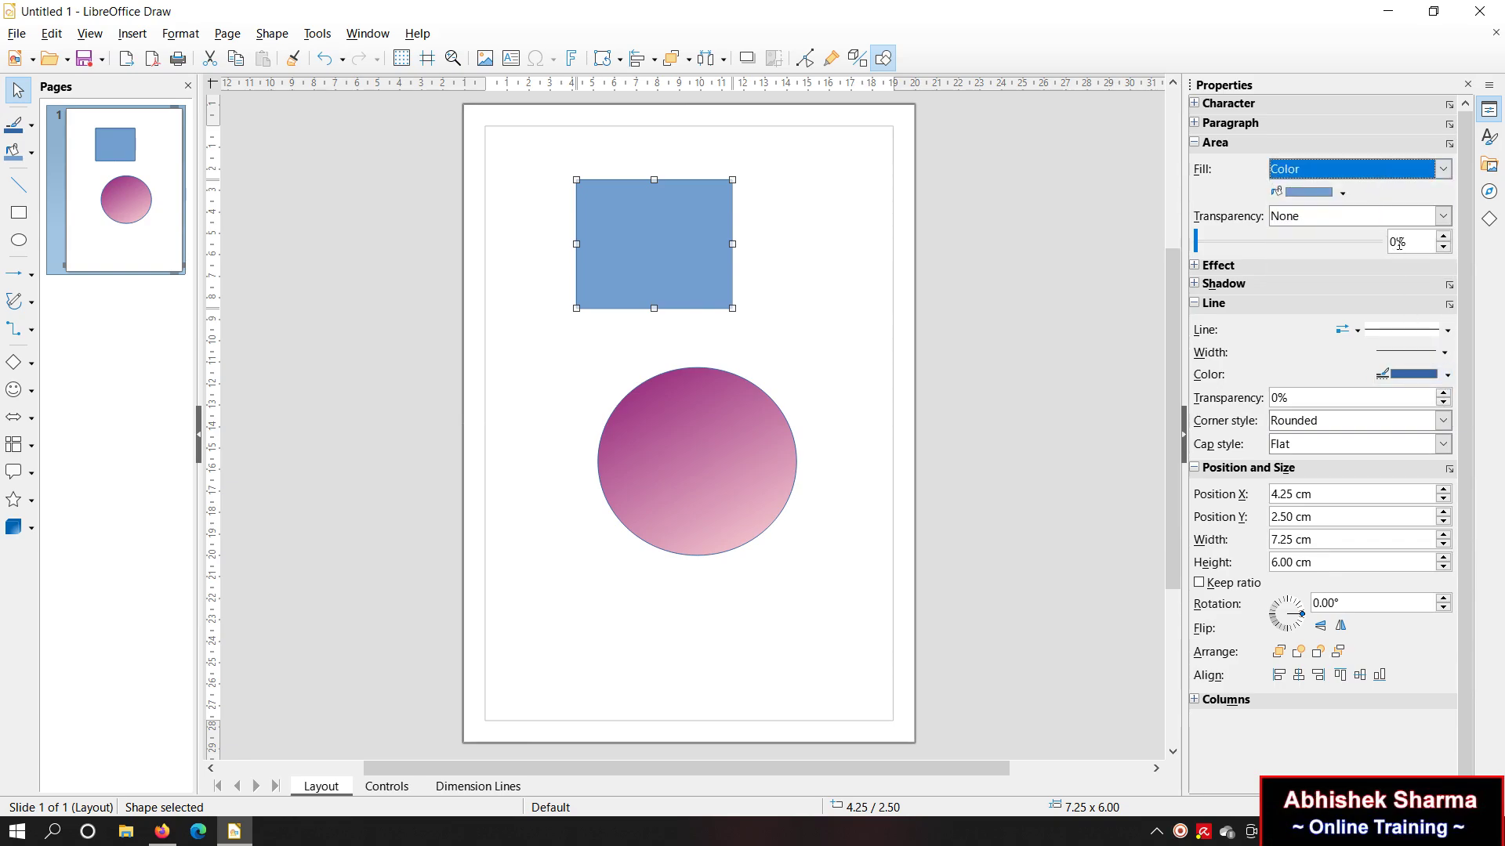
left_click(1342, 195)
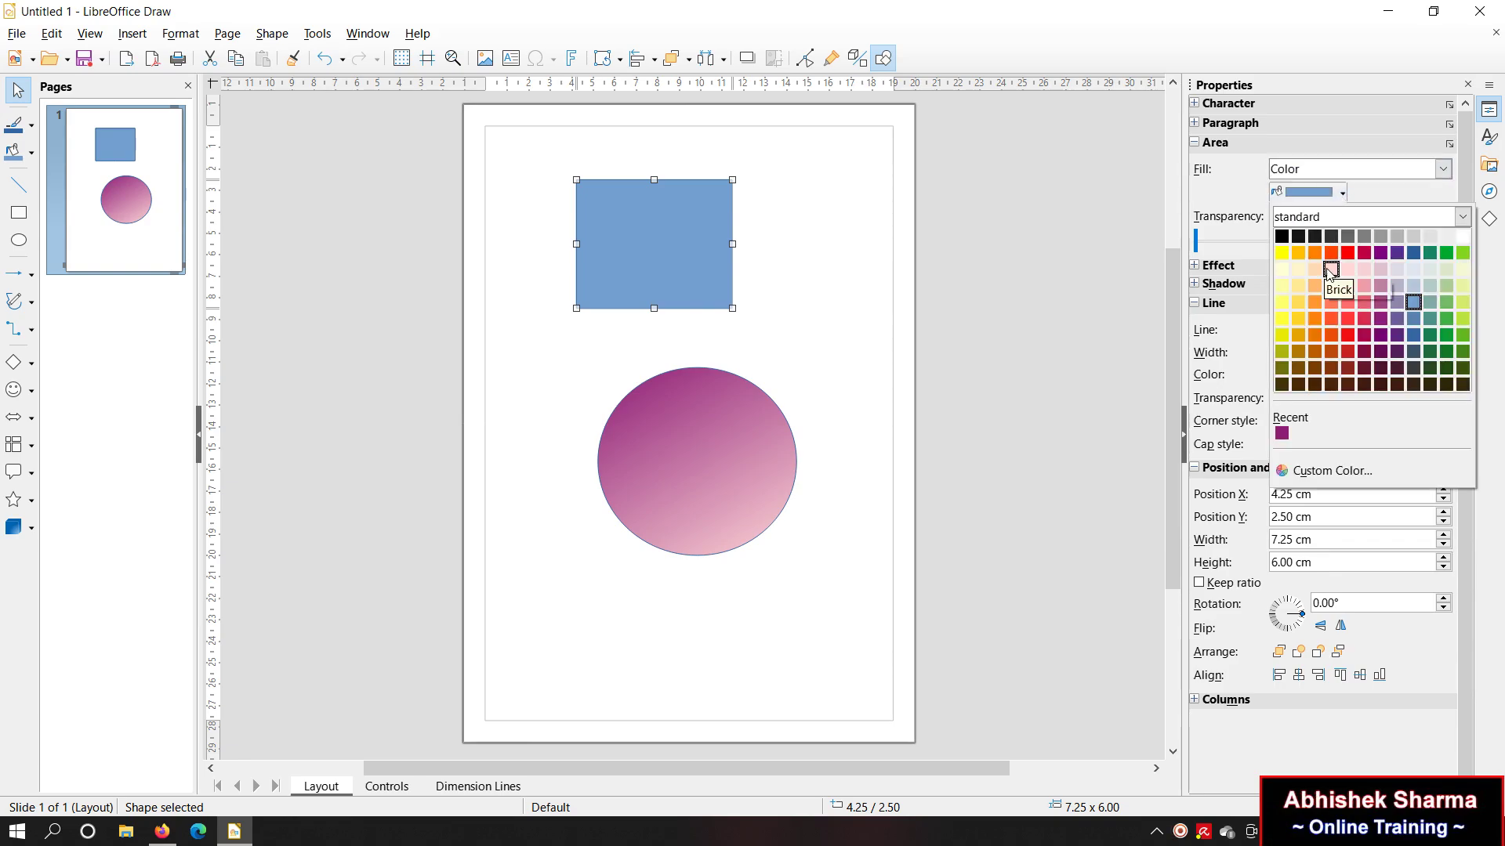
left_click(1420, 313)
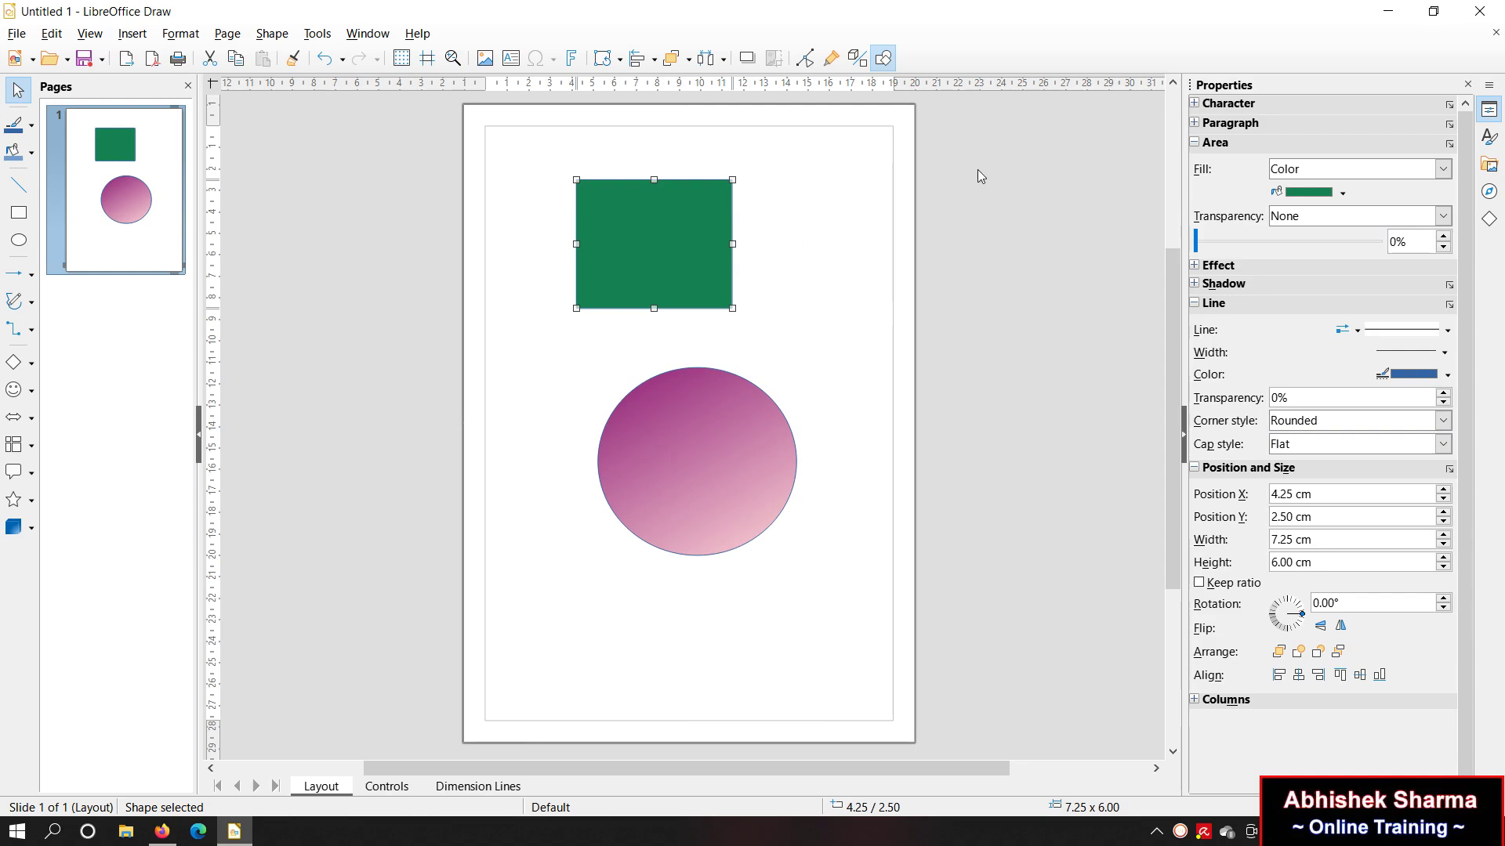
left_click(1479, 11)
left_click(823, 450)
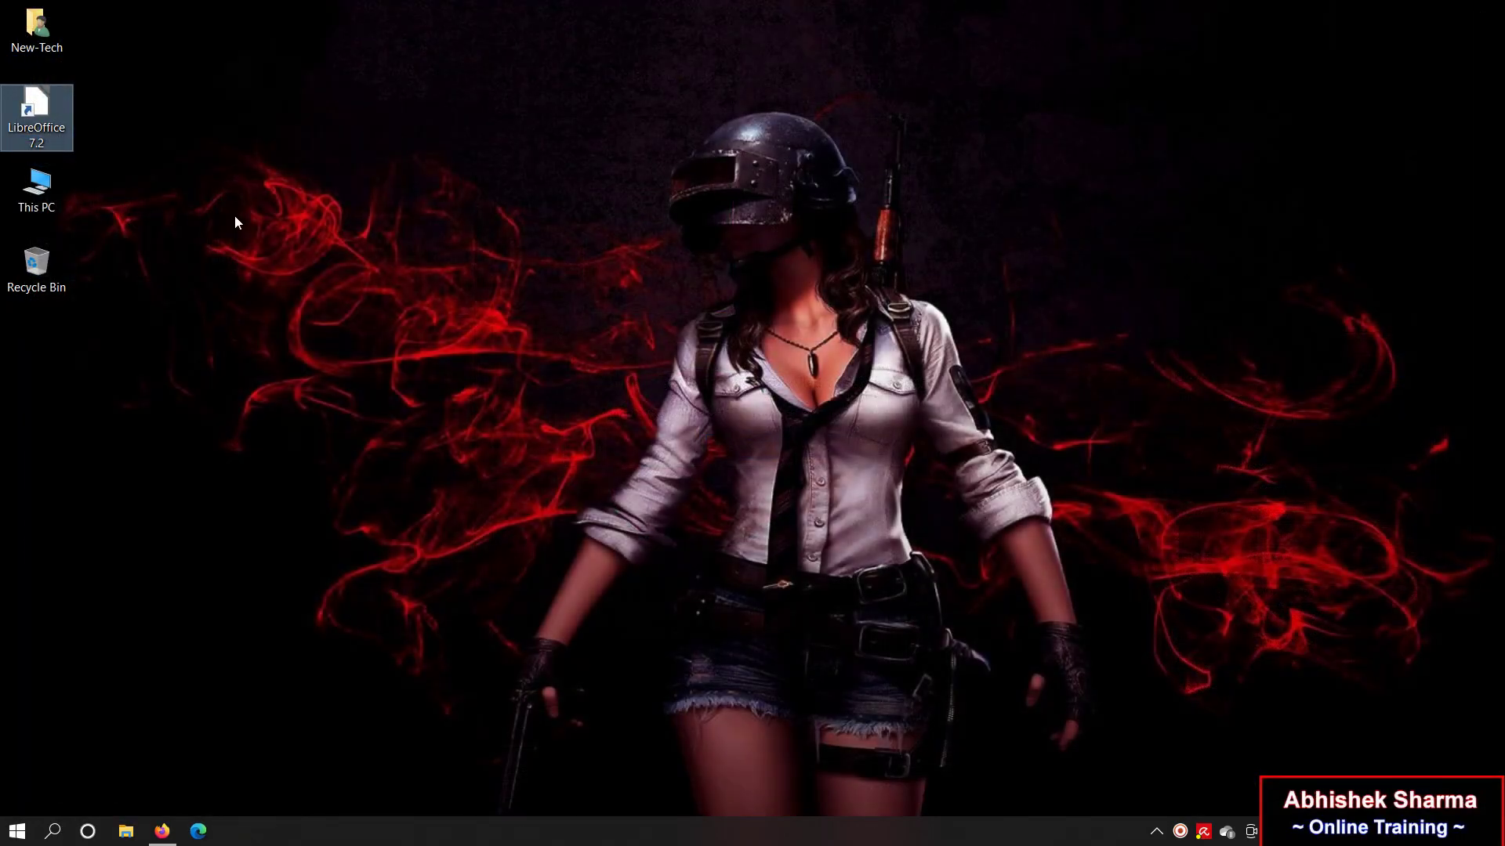
Step: Open a blank Math formula, Untitled 1, close it, and return to the Start Center
key("Return")
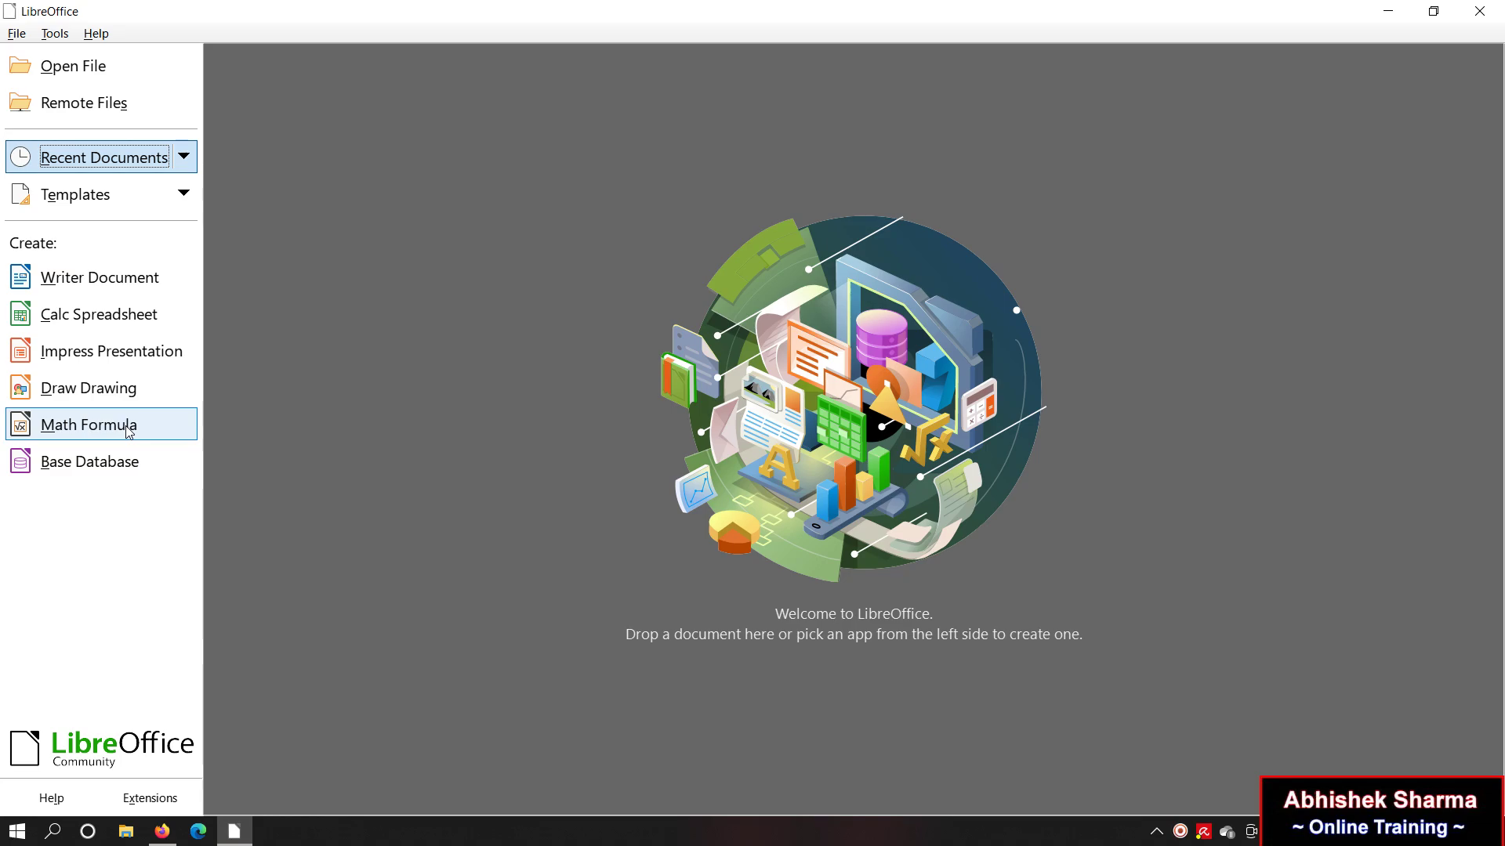
left_click(130, 431)
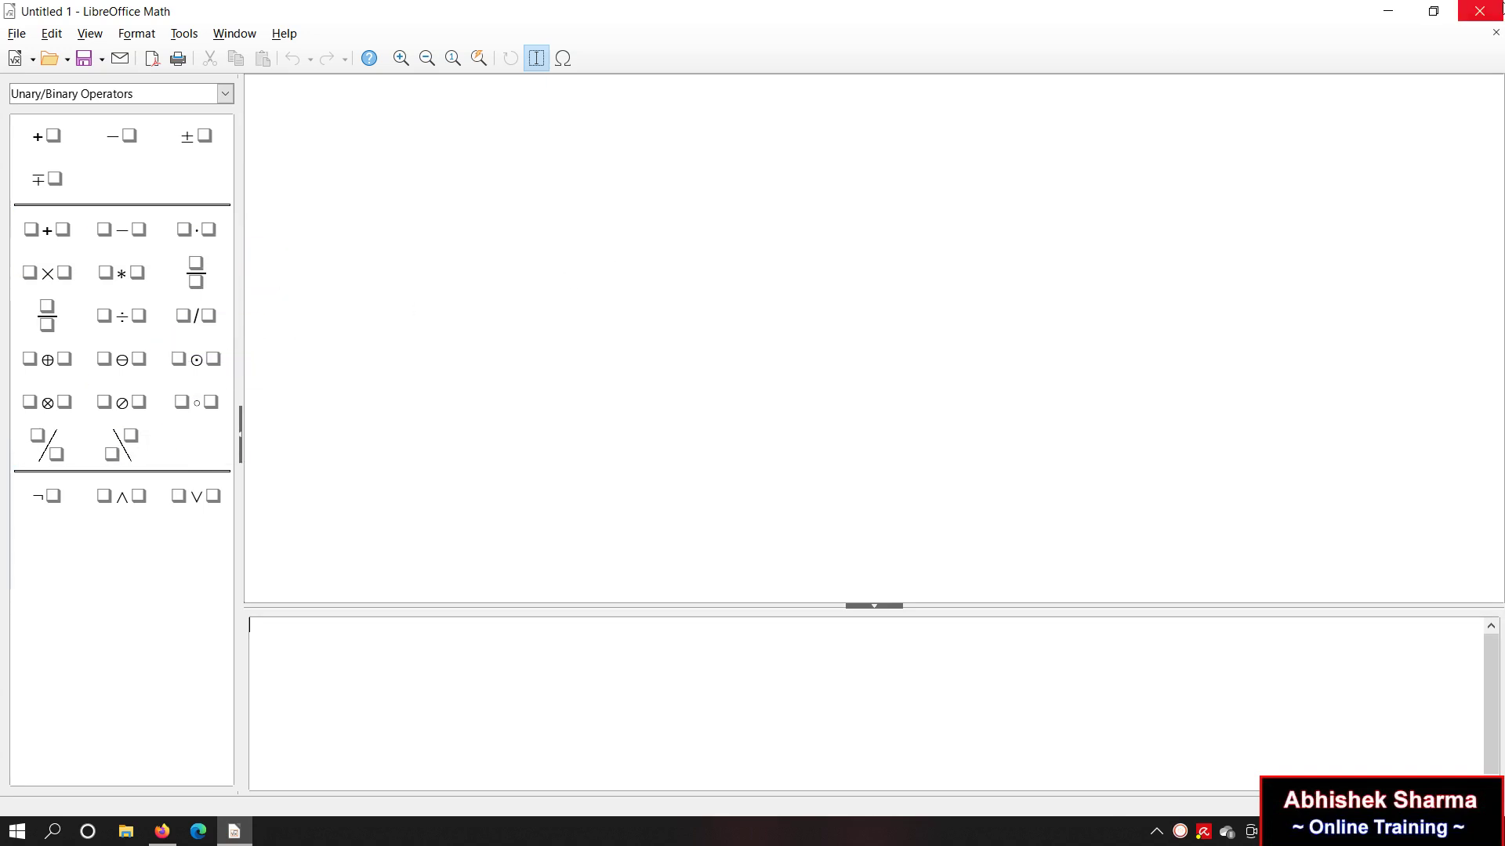
left_click(1500, 9)
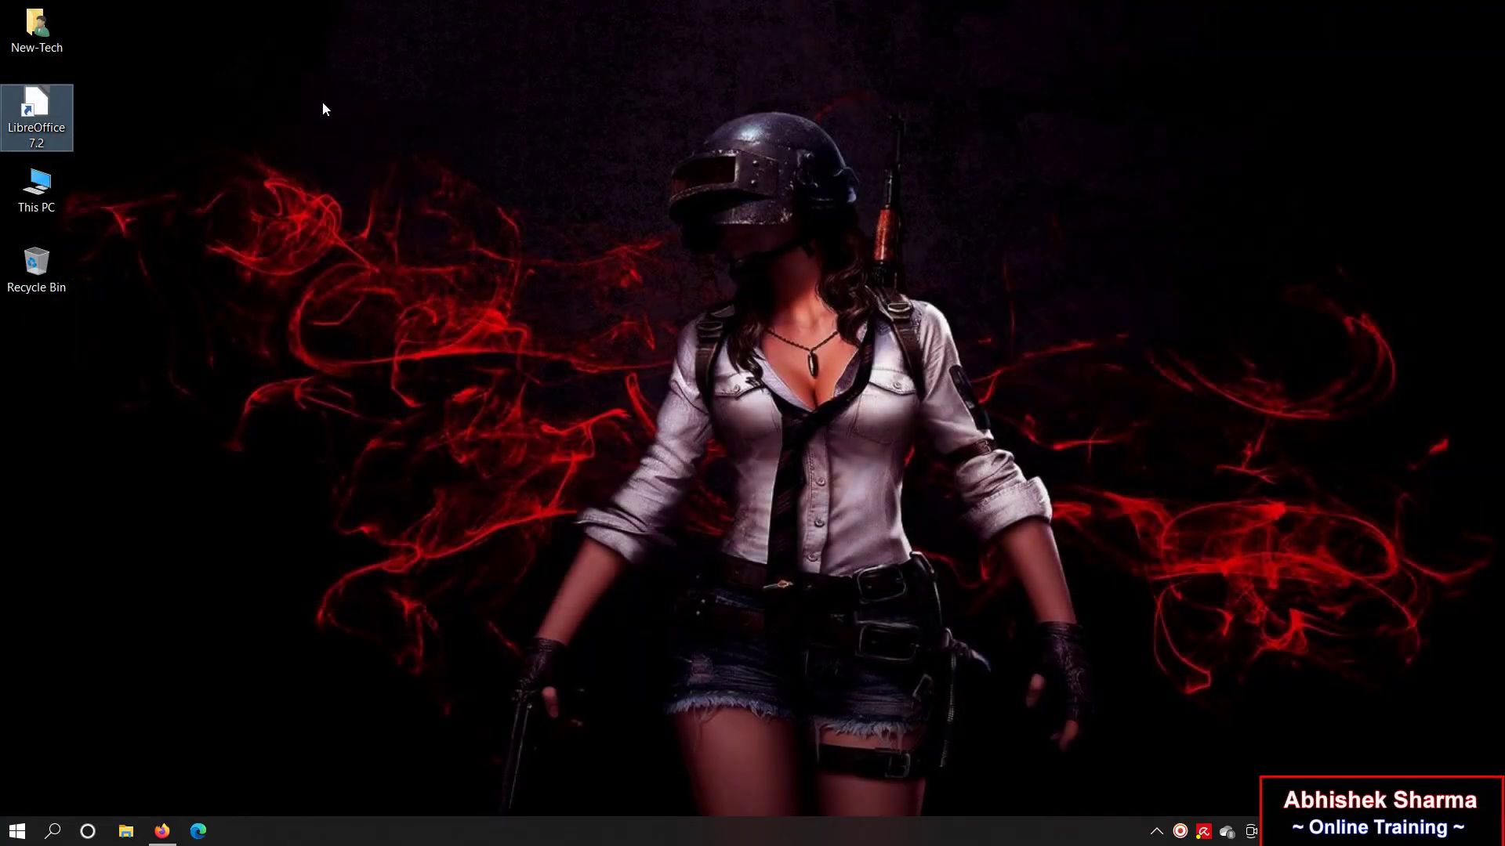
key("Return")
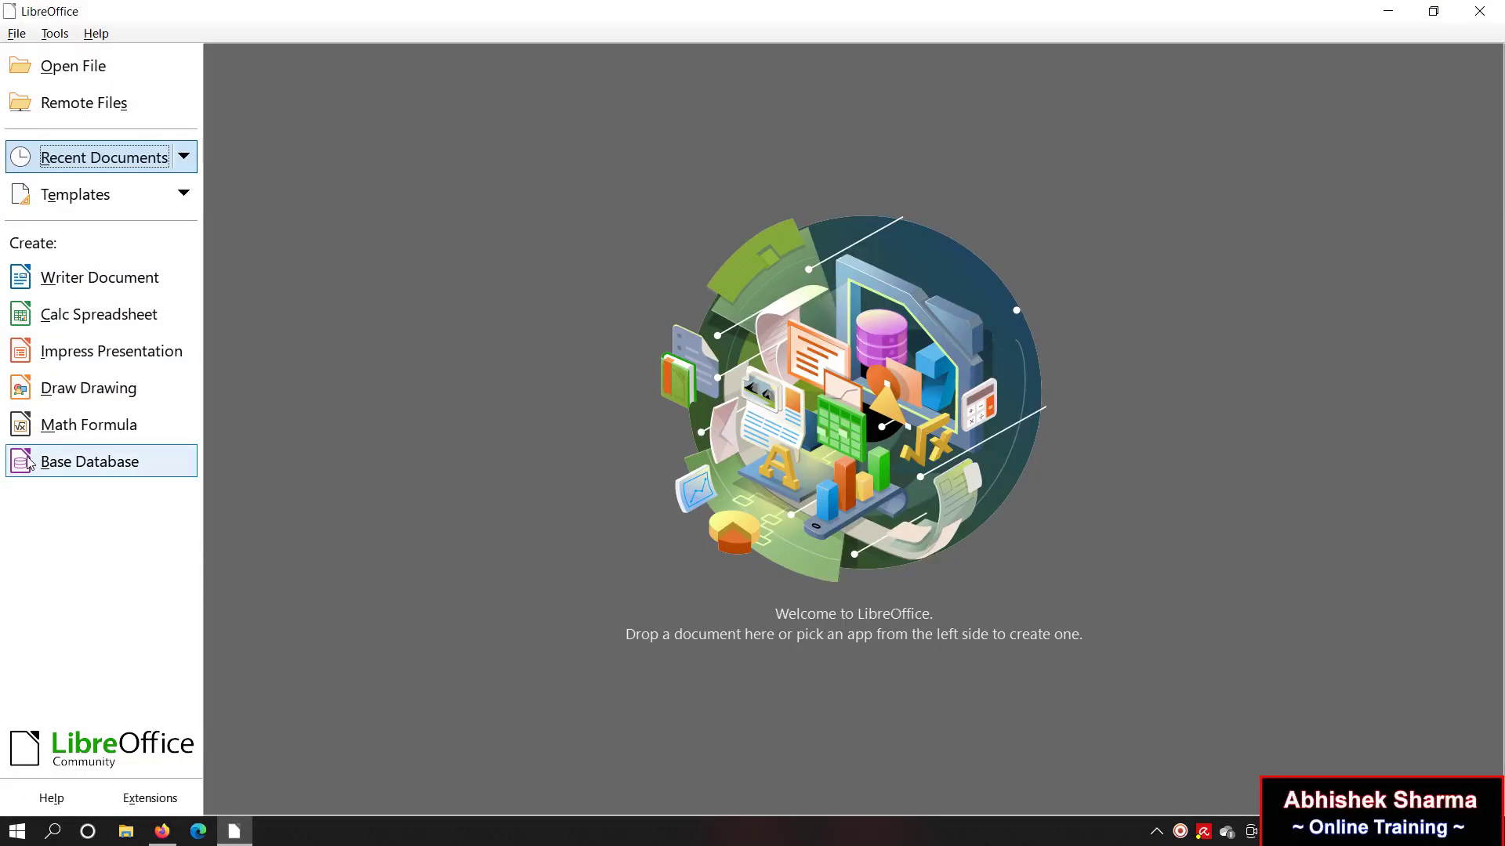
Step: Cancel the new Base database wizard, then close the Start Center to leave an empty desktop
left_click(118, 465)
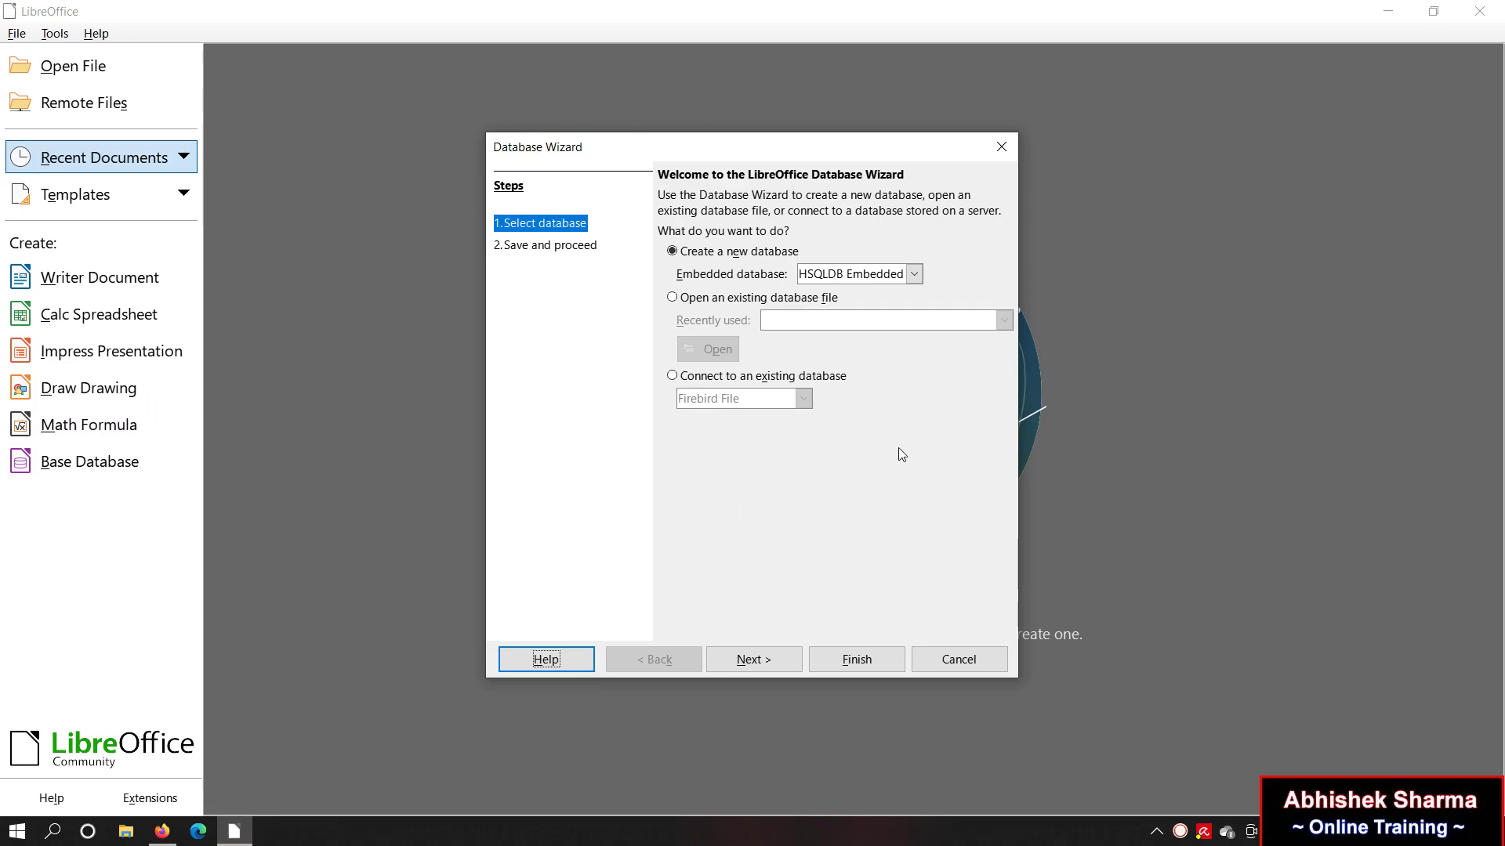
left_click(959, 659)
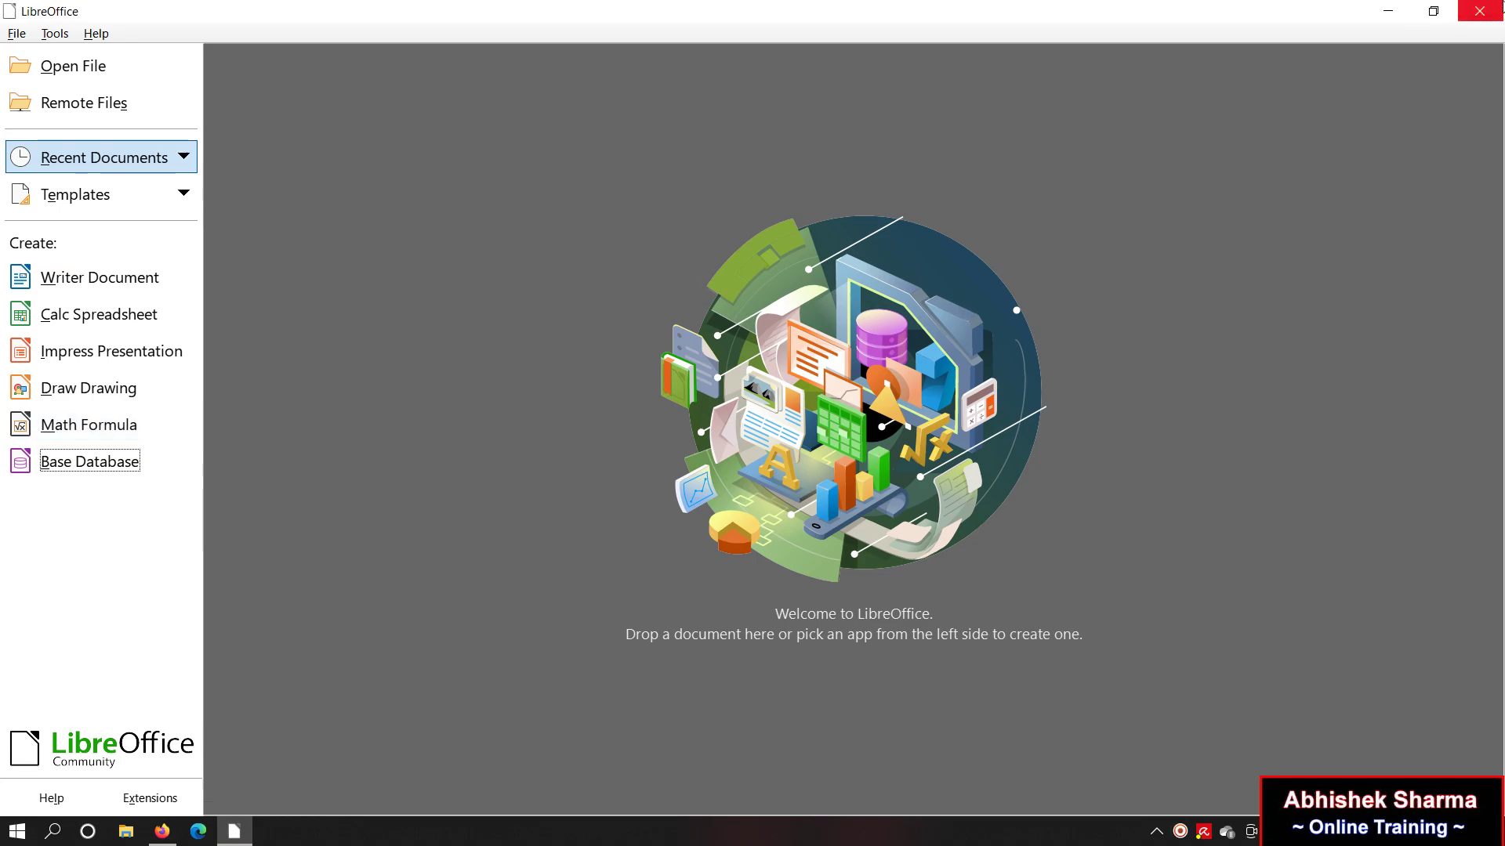
left_click(1479, 11)
left_click(368, 244)
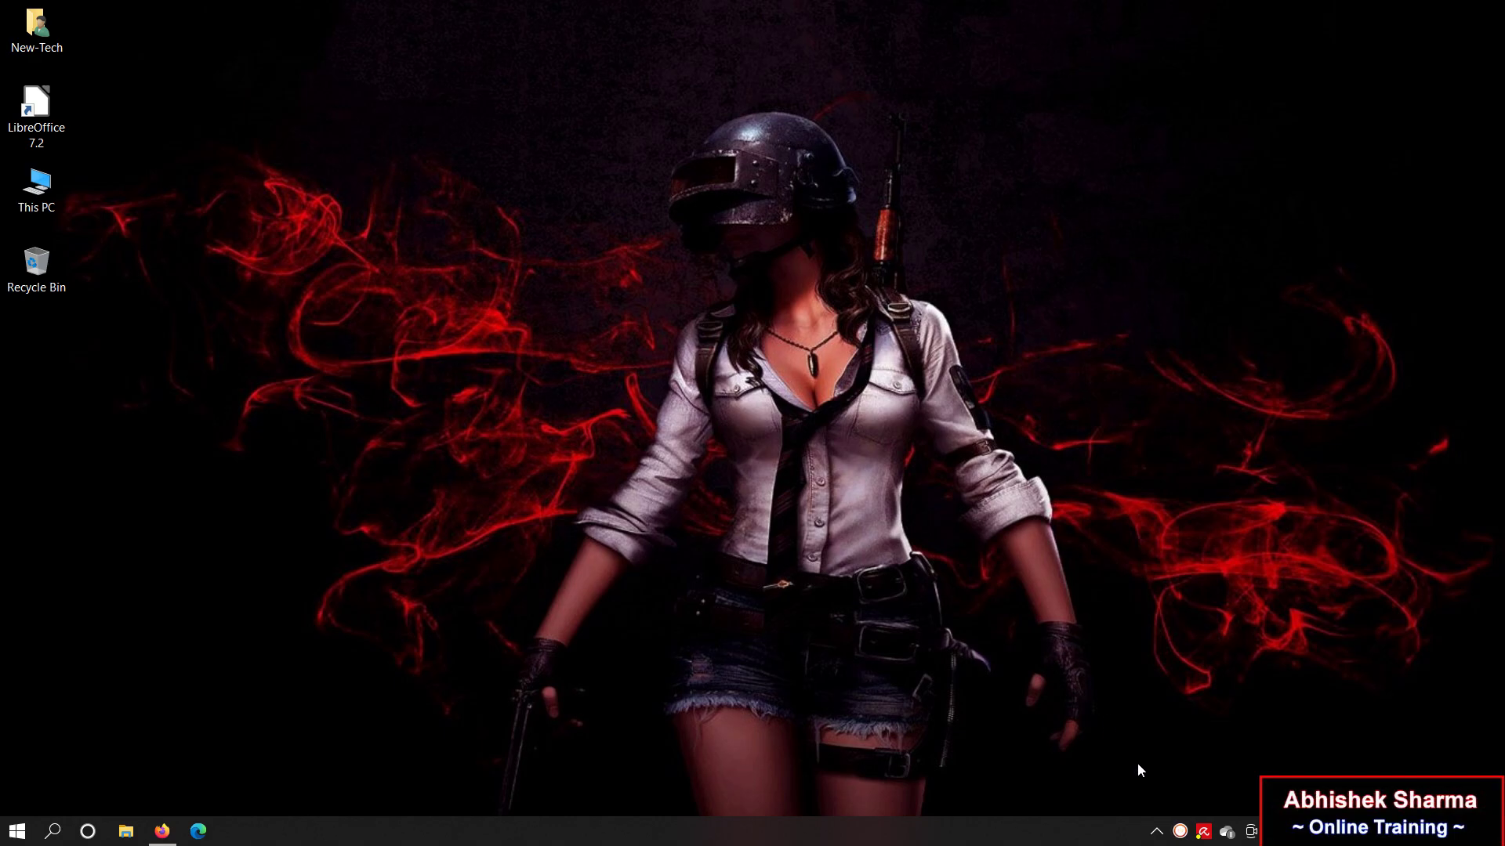
right_click(1179, 831)
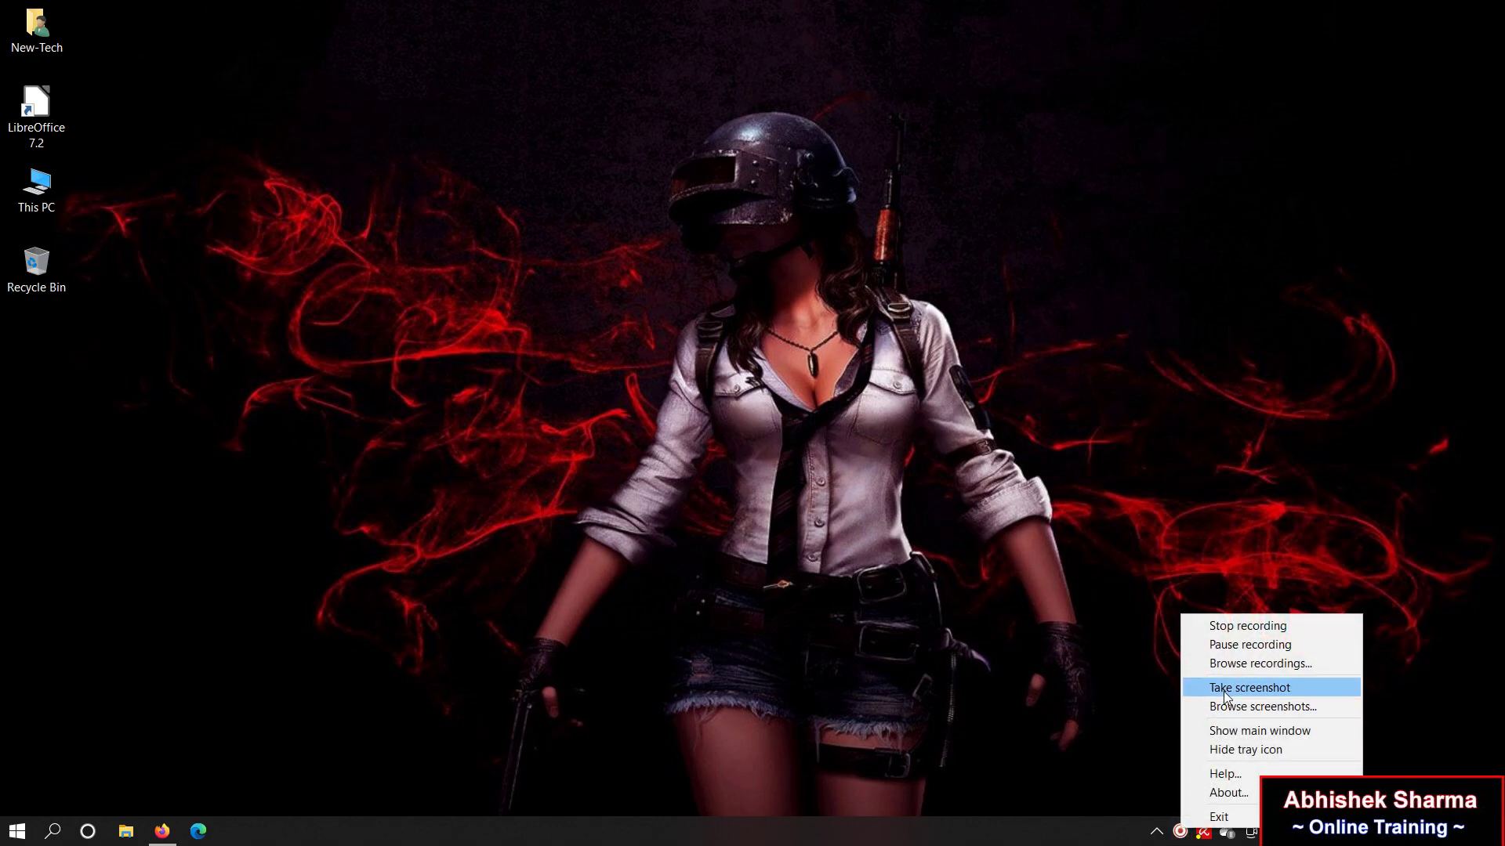